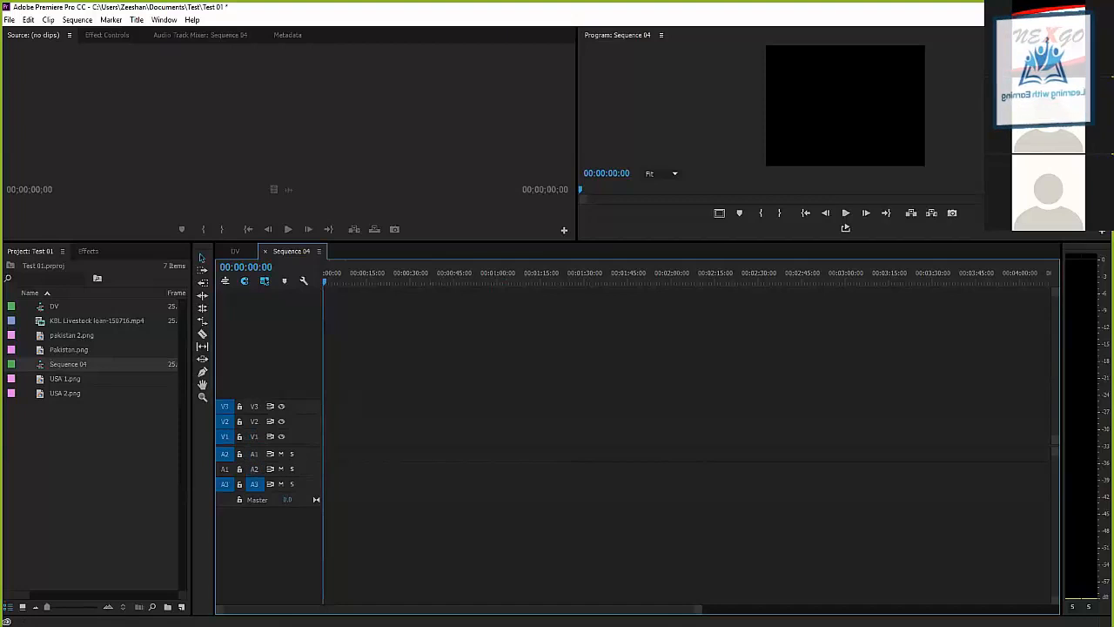
Toggle targeting on tracks V1–V3 and A1–A3 in Sequence 04, leaving every track untargeted.
{"action": "left_click", "coordinate": [254, 484]}
{"action": "left_click", "coordinate": [254, 470]}
{"action": "left_click", "coordinate": [254, 454]}
{"action": "left_click", "coordinate": [254, 437]}
{"action": "left_click", "coordinate": [254, 421]}
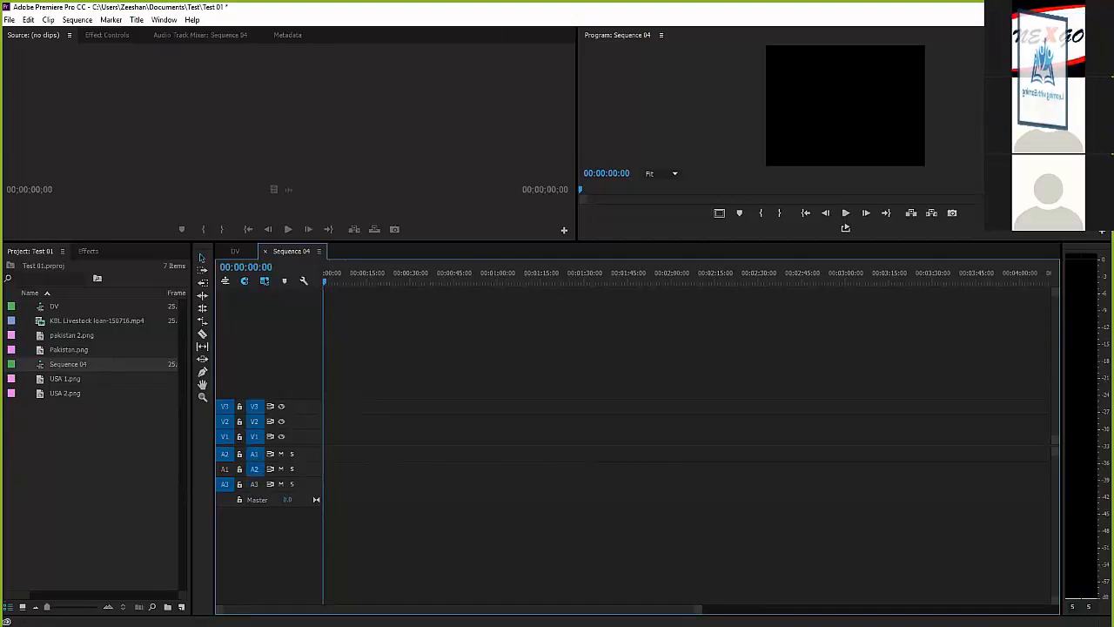
{"action": "left_click", "coordinate": [255, 484]}
{"action": "left_click", "coordinate": [254, 469]}
{"action": "left_click", "coordinate": [254, 454]}
{"action": "left_click", "coordinate": [254, 437]}
{"action": "left_click", "coordinate": [254, 407]}
{"action": "left_click", "coordinate": [255, 406]}
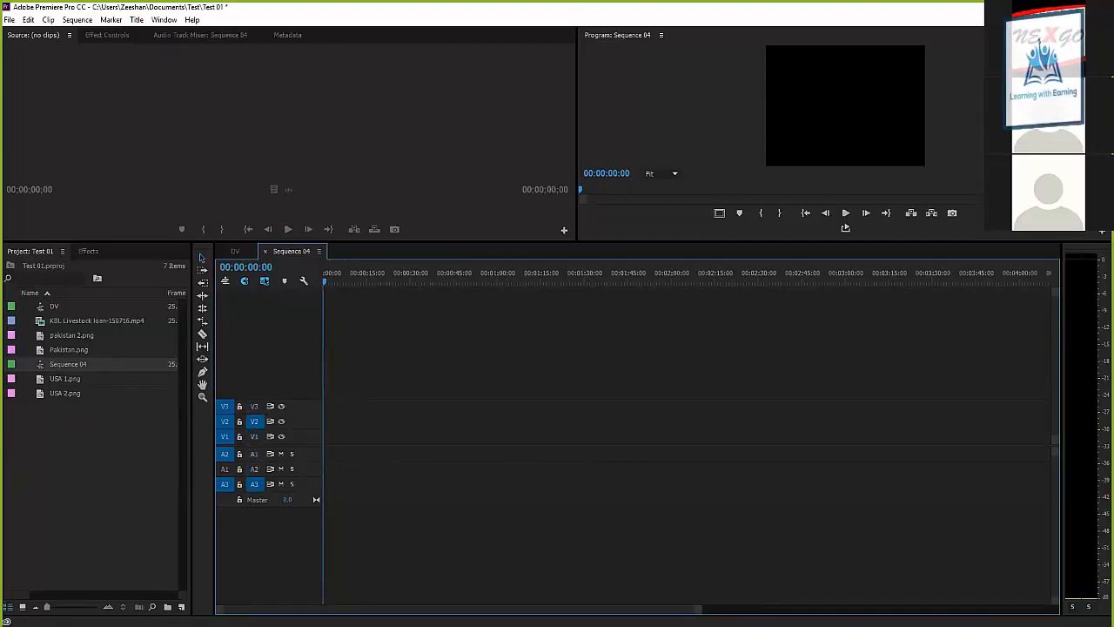
{"action": "left_click", "coordinate": [254, 422]}
{"action": "left_click", "coordinate": [254, 484]}
Return the playhead to the sequence start and place KBL Livestock loan-150716.mp4 there on tracks V1 and A1.
{"action": "left_click", "coordinate": [348, 276]}
{"action": "key", "text": "Home"}
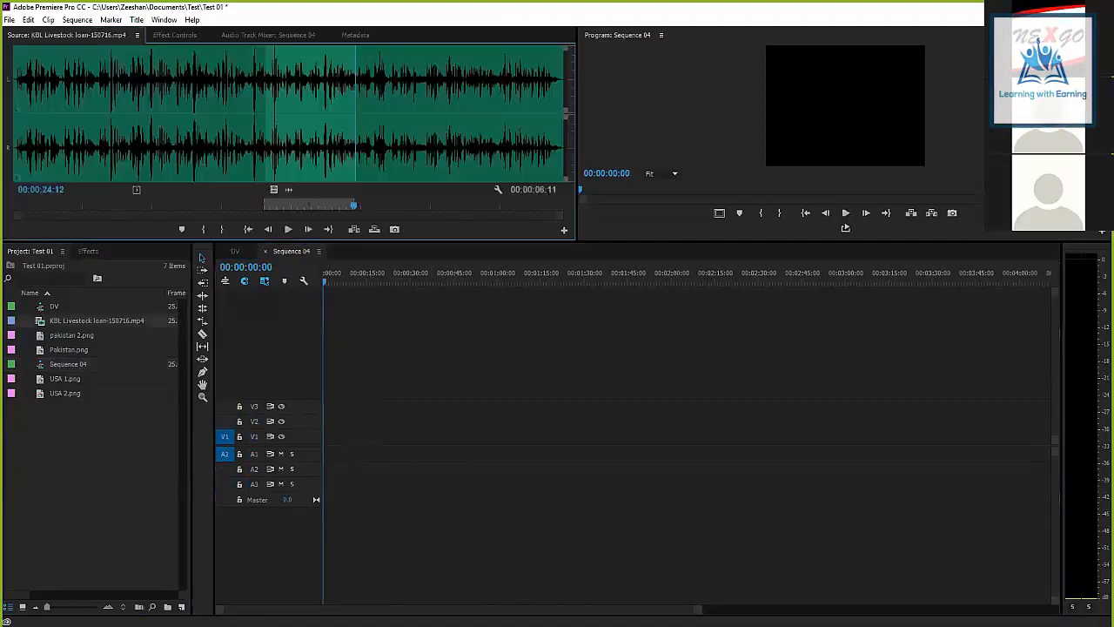
{"action": "left_click", "coordinate": [96, 472]}
{"action": "left_click_drag", "start_coordinate": [96, 320], "coordinate": [325, 445]}
{"action": "left_click", "coordinate": [651, 343]}
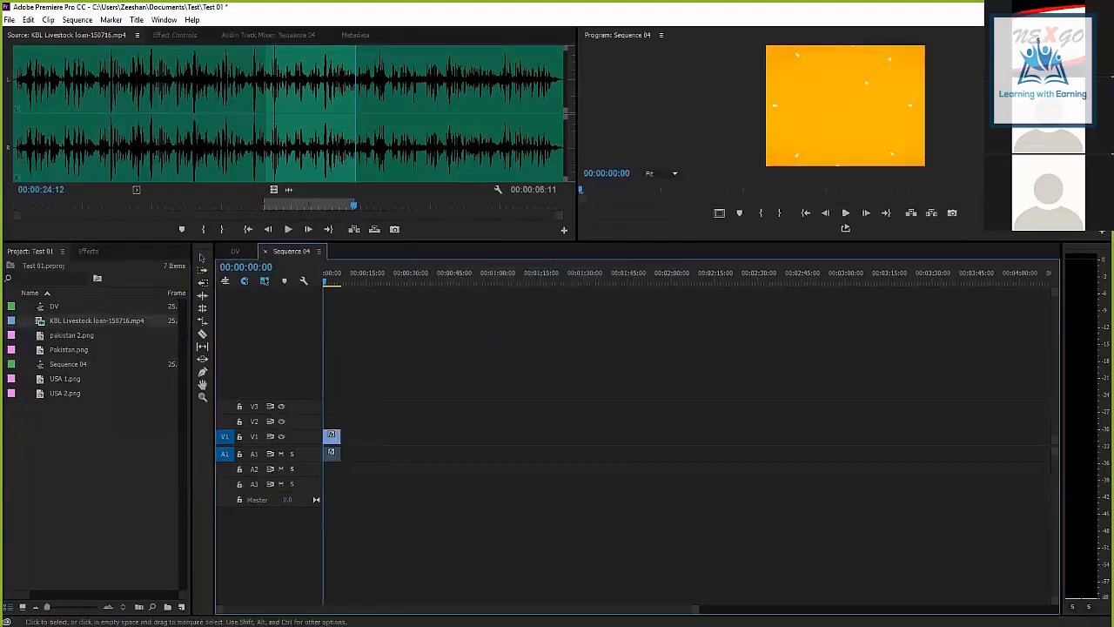
Check the placed KBL Livestock loan clip in the sequence and scale it to frame size.
{"action": "left_click", "coordinate": [339, 281]}
{"action": "right_click", "coordinate": [332, 438]}
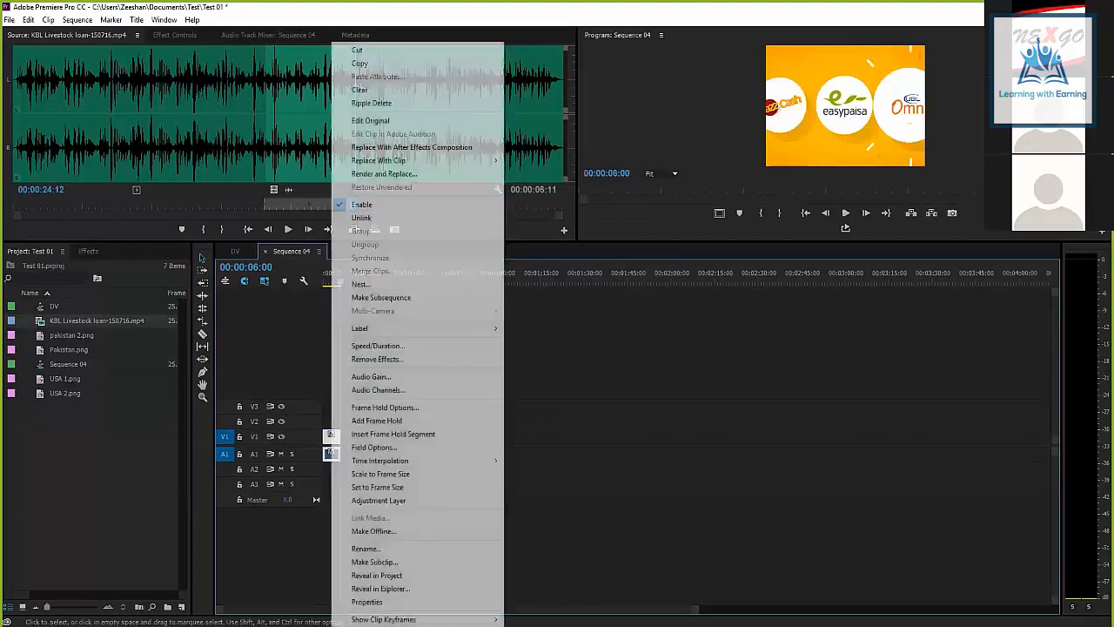
{"action": "left_click", "coordinate": [381, 474]}
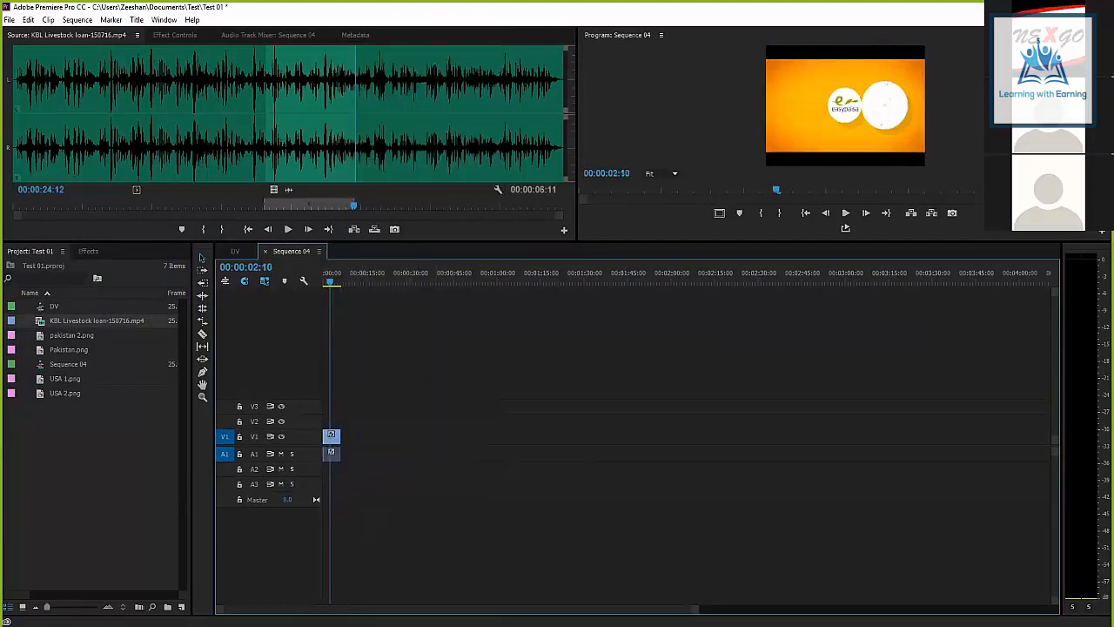
Extend the end of the KBL Livestock loan clip to about 39 seconds long and move its start to about 00:00:56.
{"action": "key", "text": "="}
{"action": "key", "text": "="}
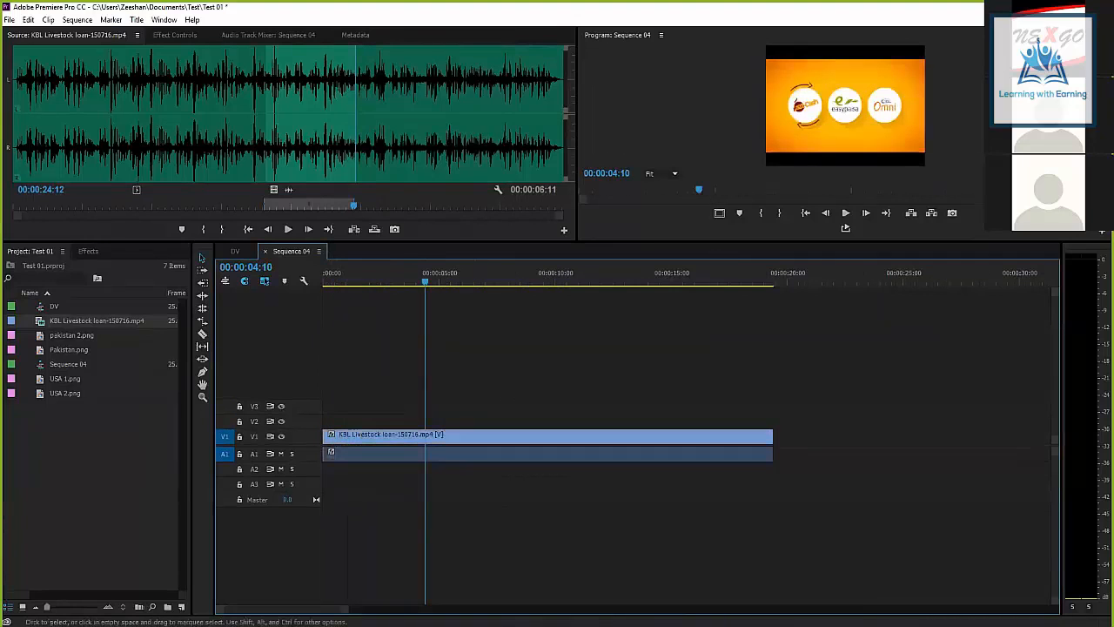
{"action": "key", "text": "-"}
{"action": "key", "text": "-"}
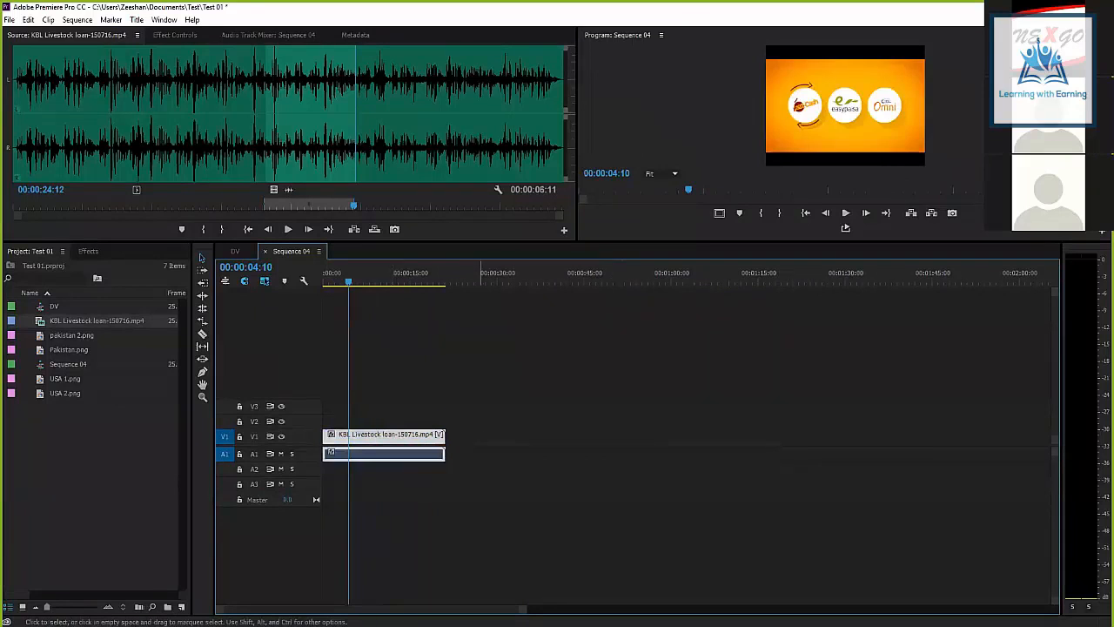
{"action": "left_click", "coordinate": [452, 442]}
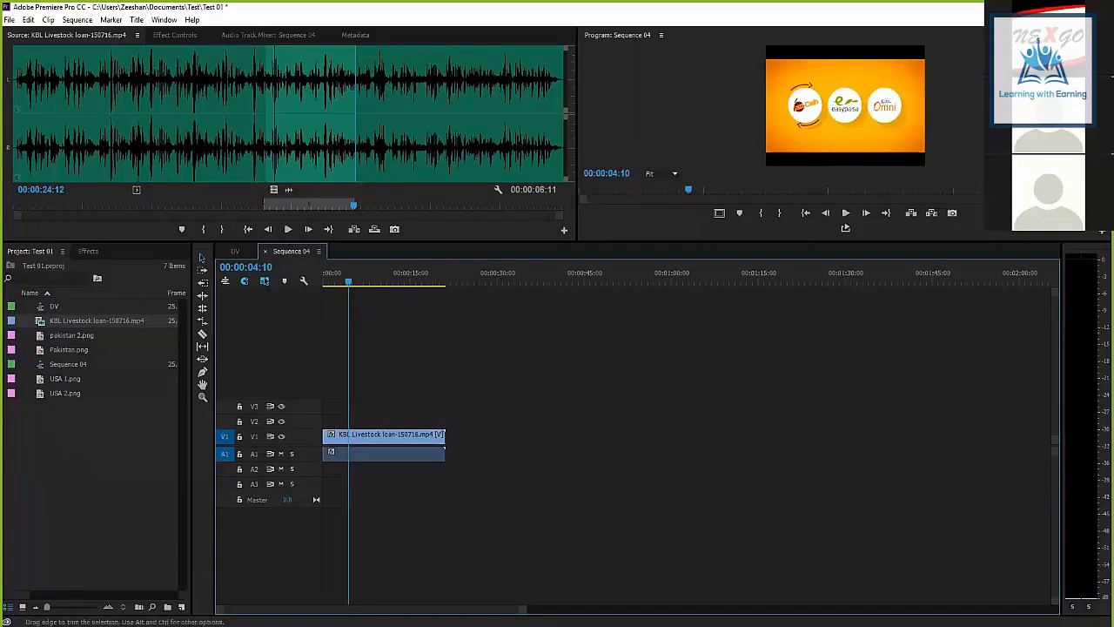
{"action": "left_click_drag", "start_coordinate": [445, 437], "coordinate": [591, 437]}
{"action": "left_click_drag", "start_coordinate": [444, 452], "coordinate": [501, 438]}
{"action": "left_click_drag", "start_coordinate": [410, 438], "coordinate": [634, 454]}
{"action": "left_click", "coordinate": [687, 392]}
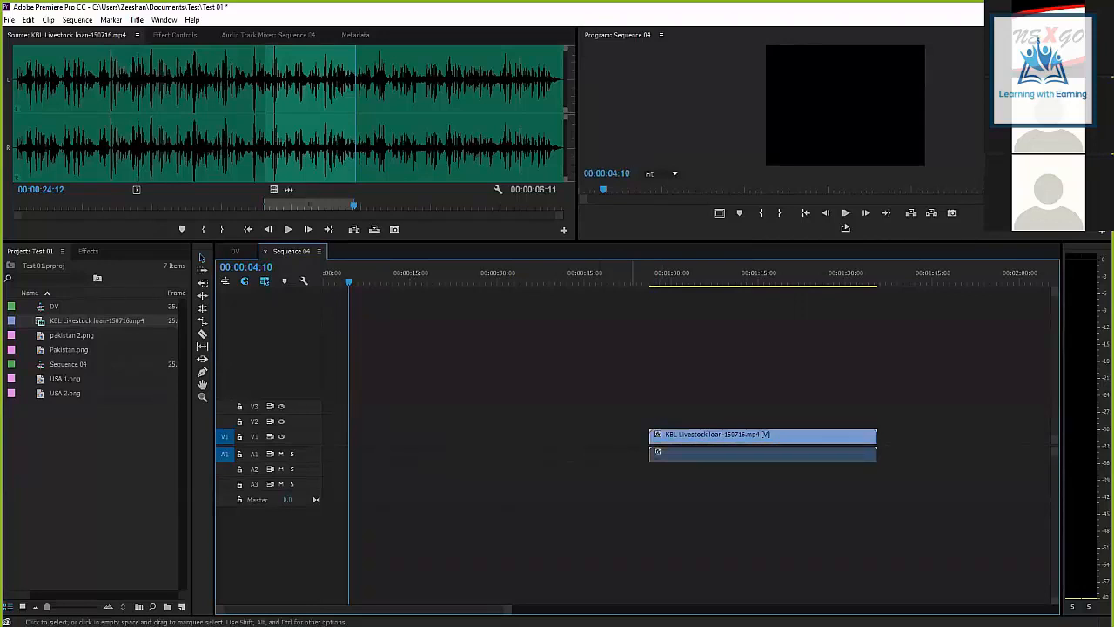
Move the KBL Livestock loan clip to about 00:00:17, then shorten its end slightly and extend it back out.
{"action": "left_click_drag", "start_coordinate": [724, 438], "coordinate": [497, 438]}
{"action": "mouse_move", "coordinate": [648, 454]}
{"action": "left_mouse_down"}
{"action": "mouse_move", "coordinate": [528, 454]}
{"action": "mouse_move", "coordinate": [696, 454]}
{"action": "mouse_move", "coordinate": [640, 454]}
{"action": "left_mouse_up"}
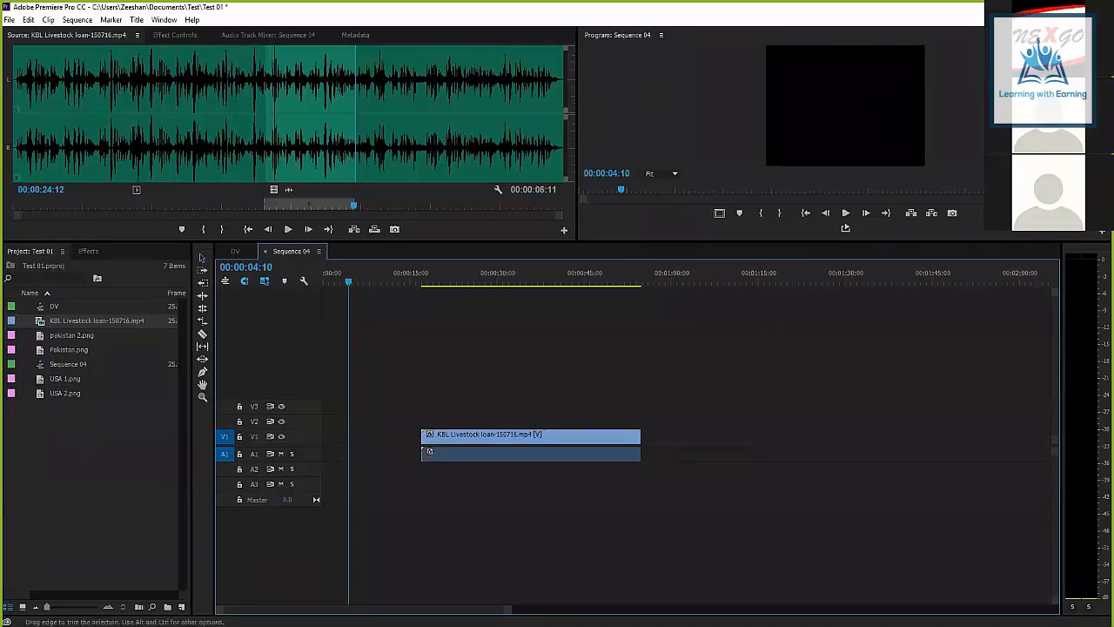
{"action": "mouse_move", "coordinate": [640, 452]}
{"action": "left_mouse_down"}
{"action": "mouse_move", "coordinate": [479, 452]}
{"action": "mouse_move", "coordinate": [648, 452]}
{"action": "left_mouse_up"}
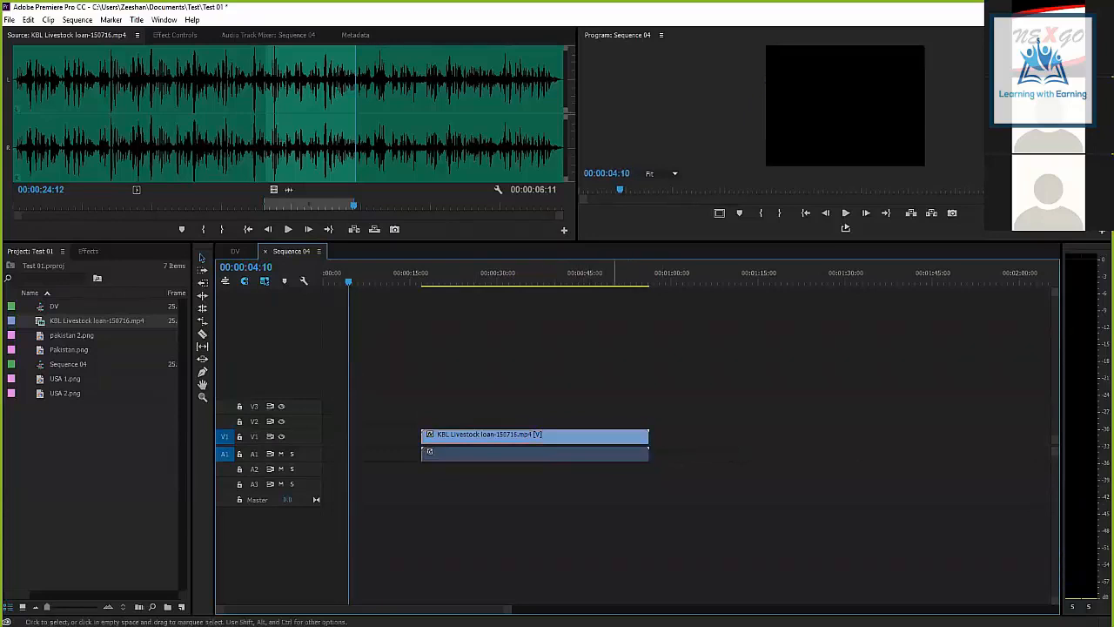
Select the KBL Livestock loan video and audio with the Selection tool and delete them from the sequence.
{"action": "left_click", "coordinate": [201, 257]}
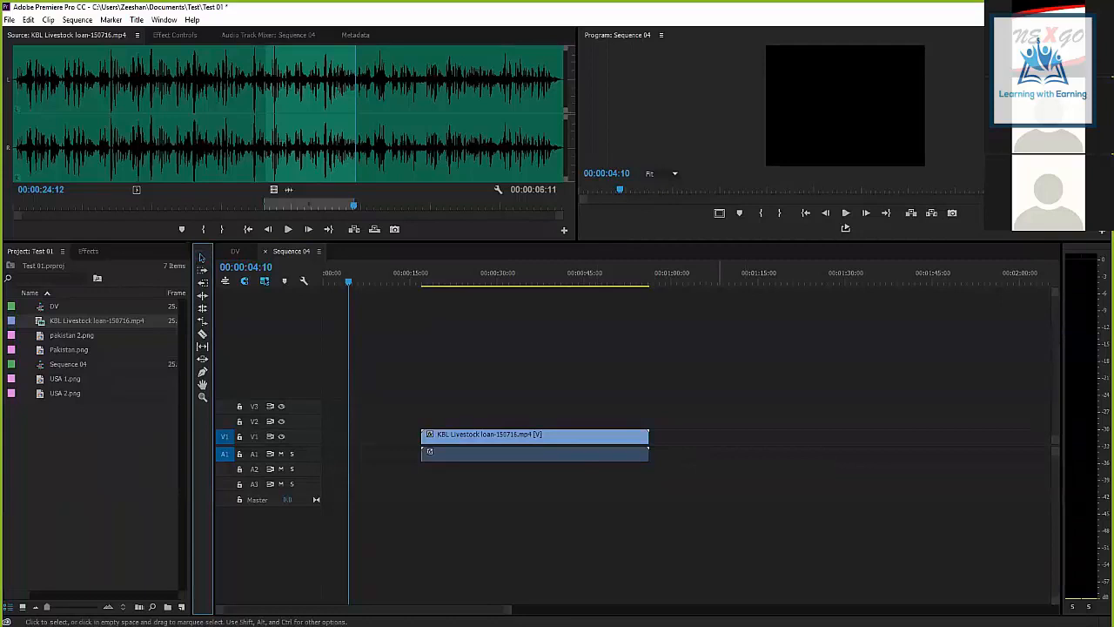
{"action": "left_click_drag", "start_coordinate": [510, 340], "coordinate": [599, 519]}
{"action": "key", "text": "Delete"}
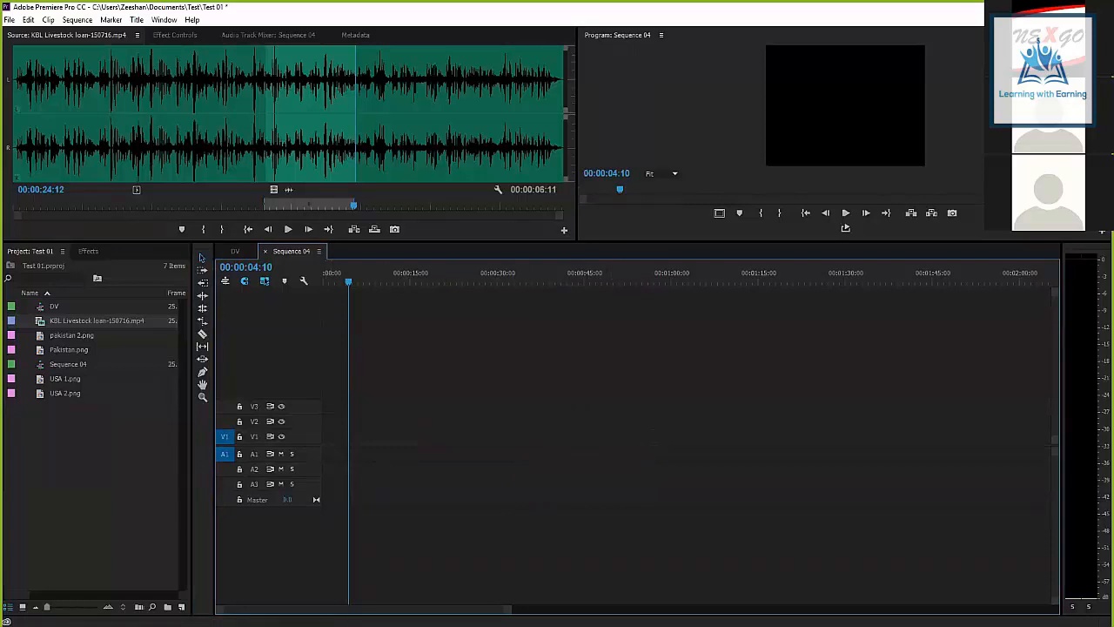
View pakistan 2.png in the Source Monitor, then load KBL Livestock loan-150716.mp4 there again.
{"action": "left_click", "coordinate": [287, 190]}
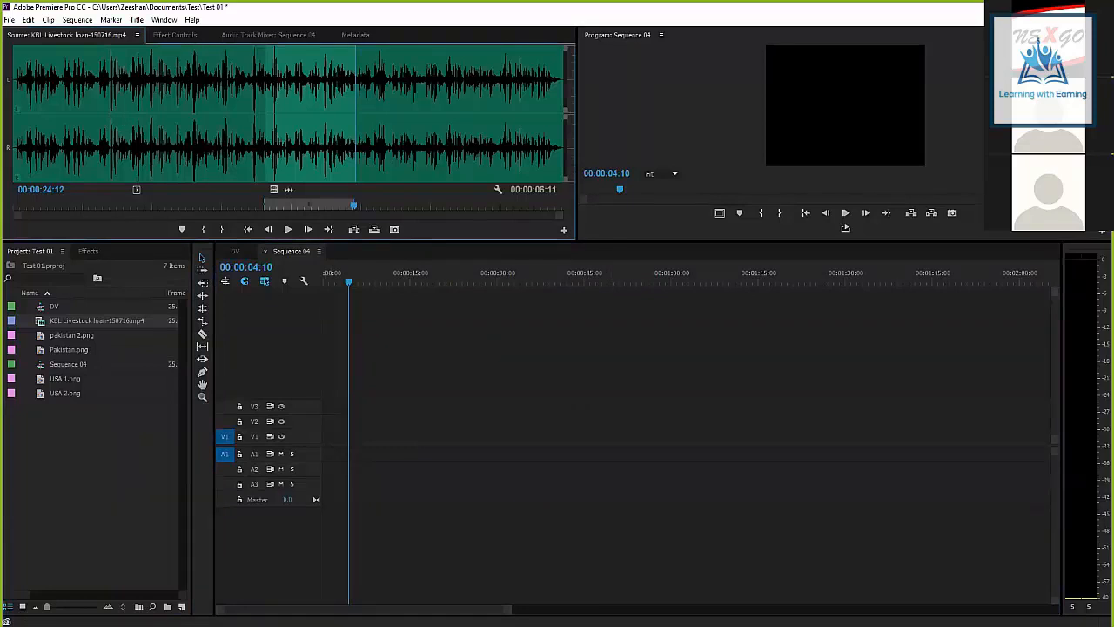
{"action": "double_click", "coordinate": [40, 335]}
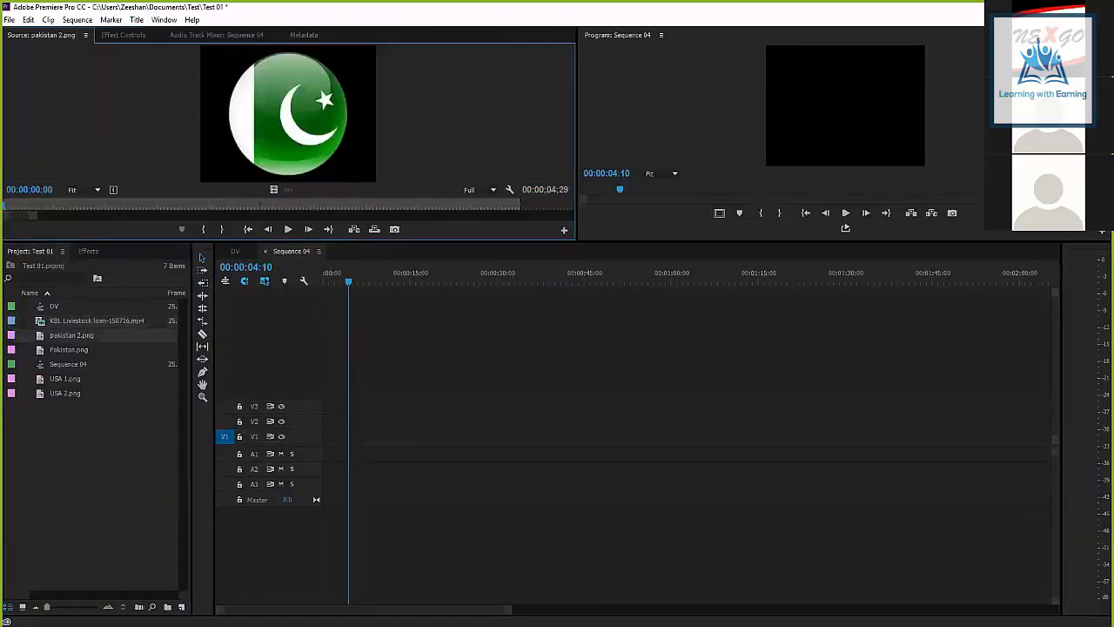
{"action": "double_click", "coordinate": [40, 321]}
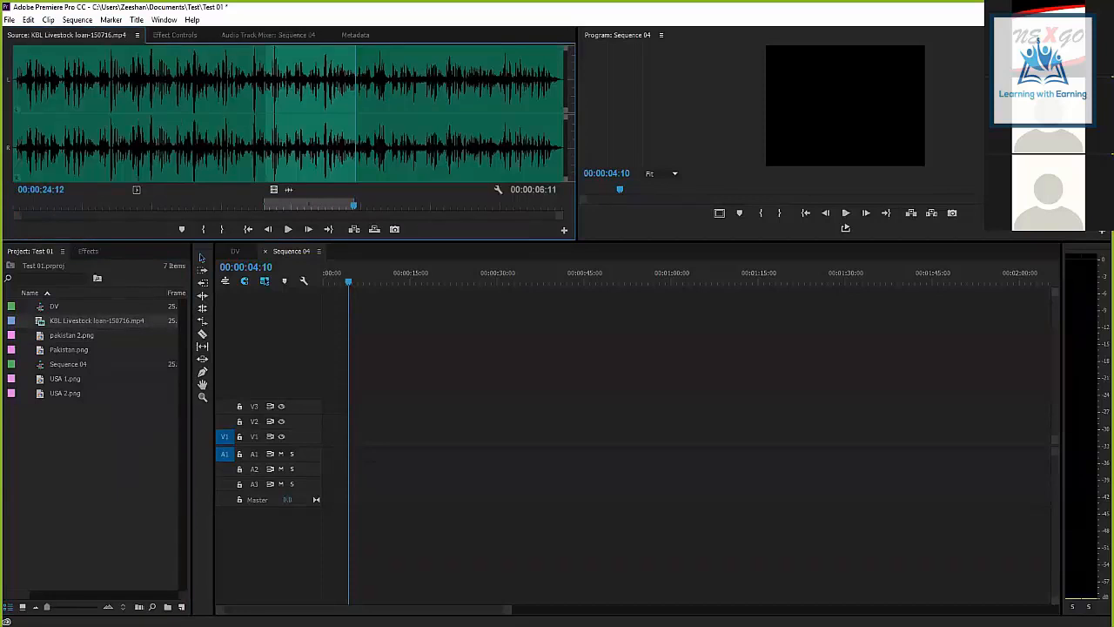
Place KBL Livestock loan-150716.mp4 on V1 and A1, extended to about 39 seconds and starting at the 00:00:04:10 playhead.
{"action": "left_click_drag", "start_coordinate": [40, 321], "coordinate": [571, 444]}
{"action": "left_click", "coordinate": [651, 343]}
{"action": "left_click_drag", "start_coordinate": [710, 444], "coordinate": [797, 444]}
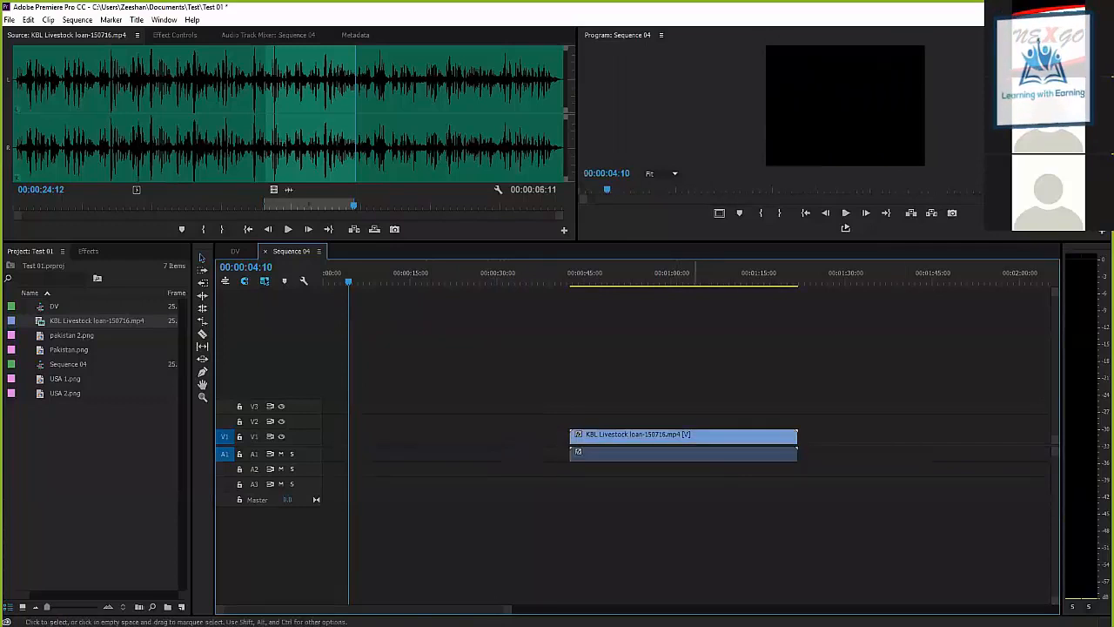
{"action": "left_click_drag", "start_coordinate": [683, 444], "coordinate": [462, 444]}
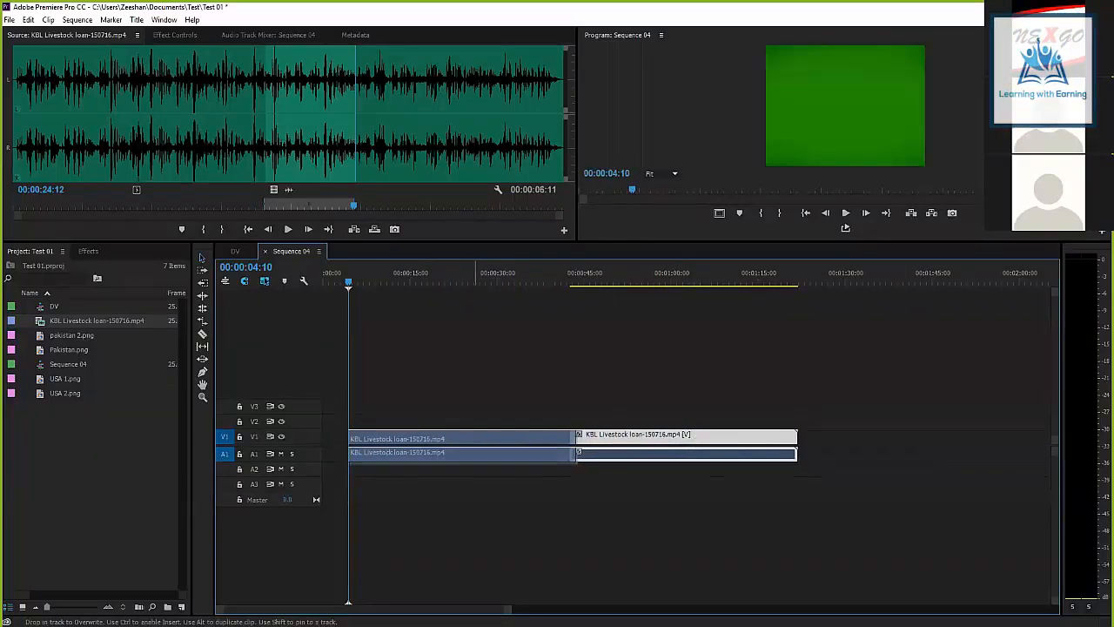
Import HUAWEI-PAKISTAN-720p-Final-280716 from the Huawei Film > Export > MASTER EXPORT folder on the MEDIA CONCEPT (D:) drive.
{"action": "key", "text": "ctrl+i"}
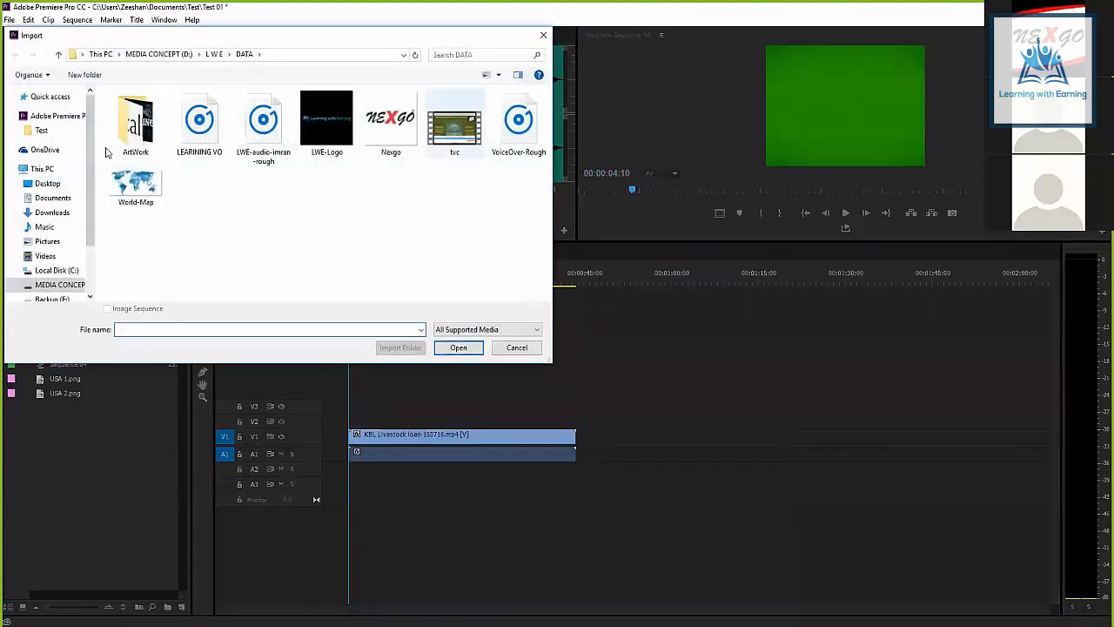
{"action": "left_click", "coordinate": [57, 270]}
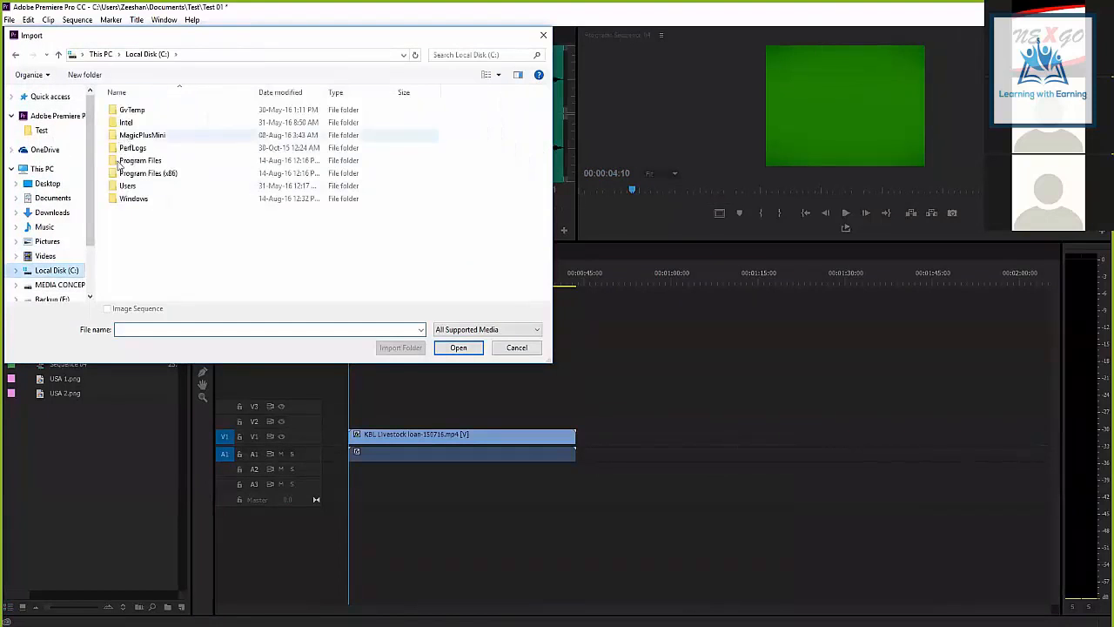
{"action": "left_click", "coordinate": [57, 284]}
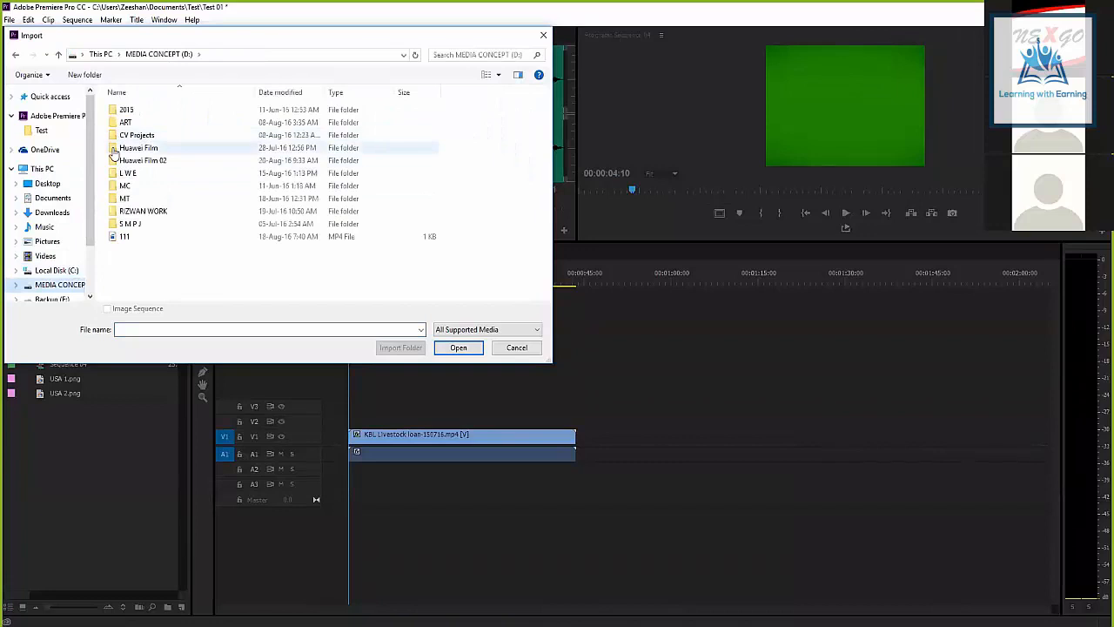
{"action": "double_click", "coordinate": [113, 150]}
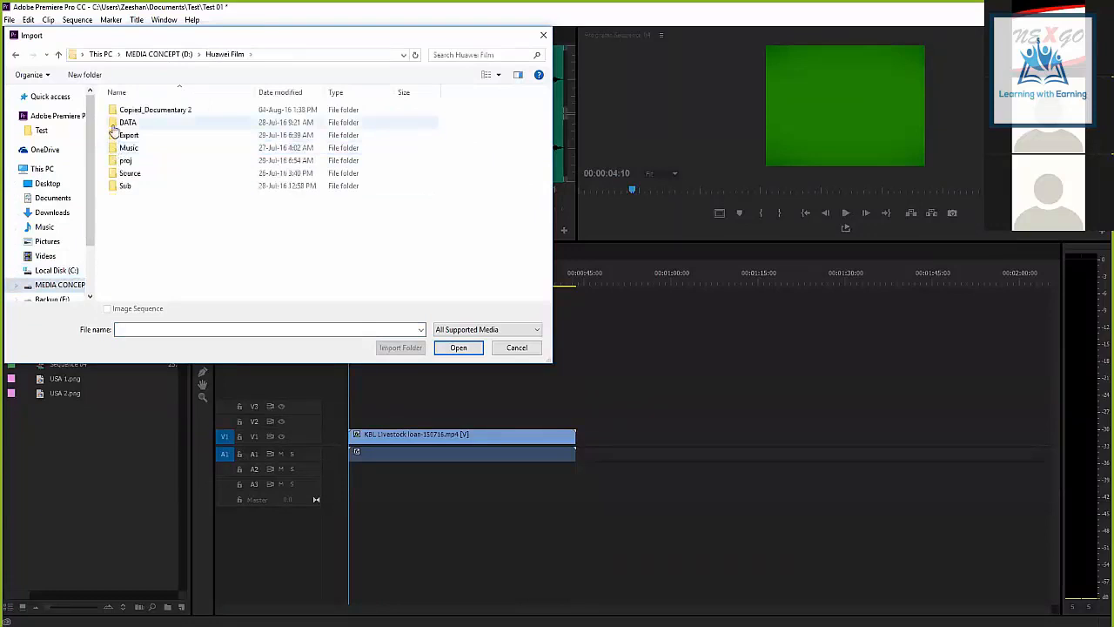
{"action": "left_click", "coordinate": [57, 56]}
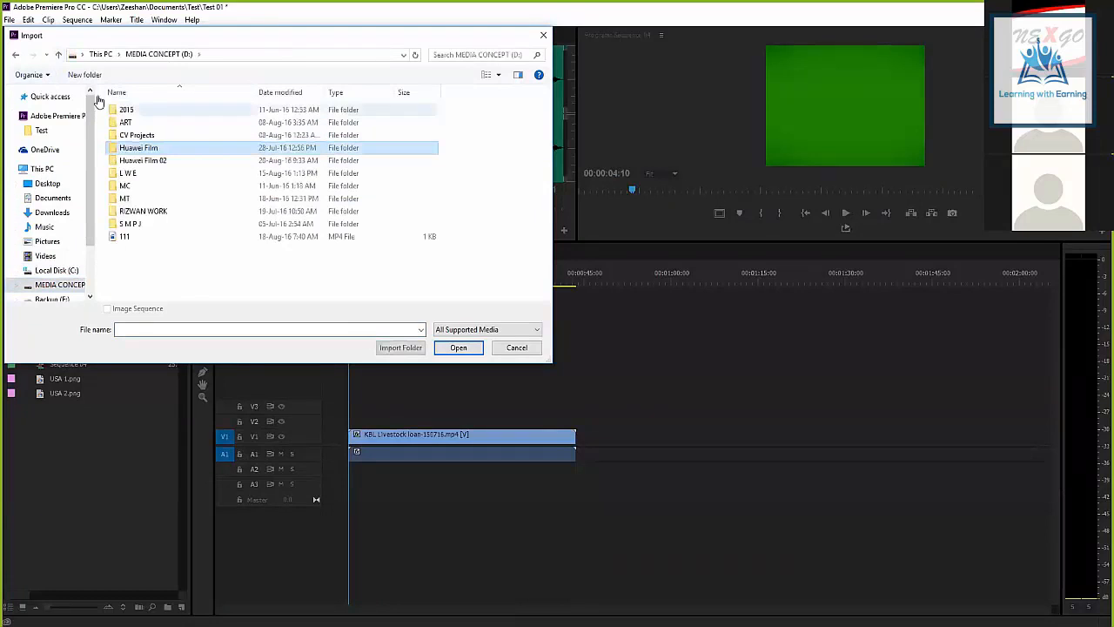
{"action": "left_click", "coordinate": [113, 213]}
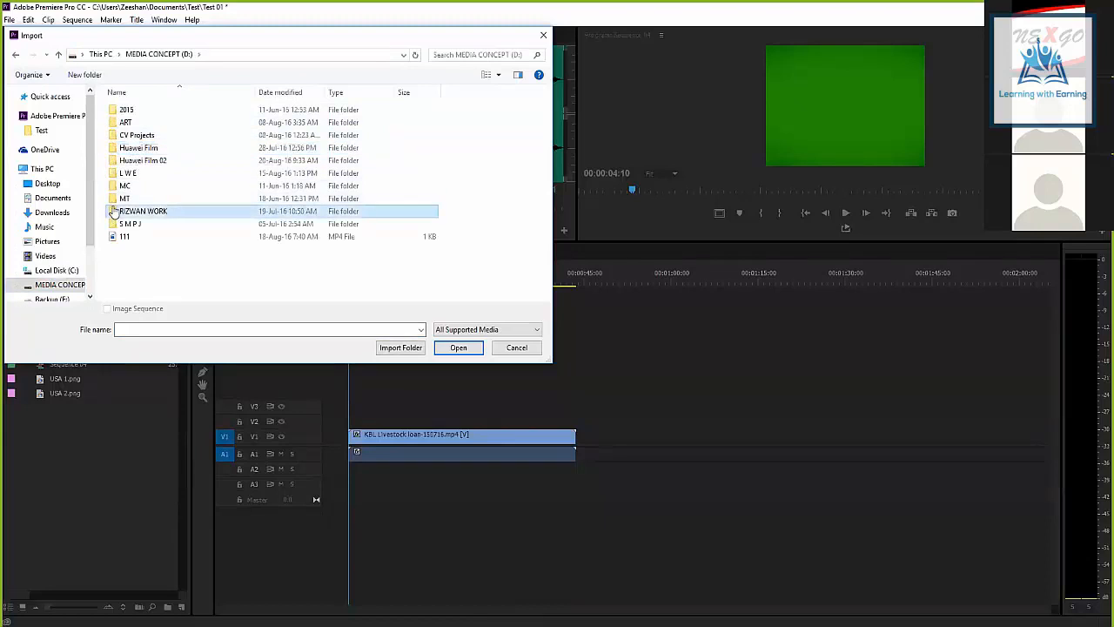
{"action": "double_click", "coordinate": [130, 148]}
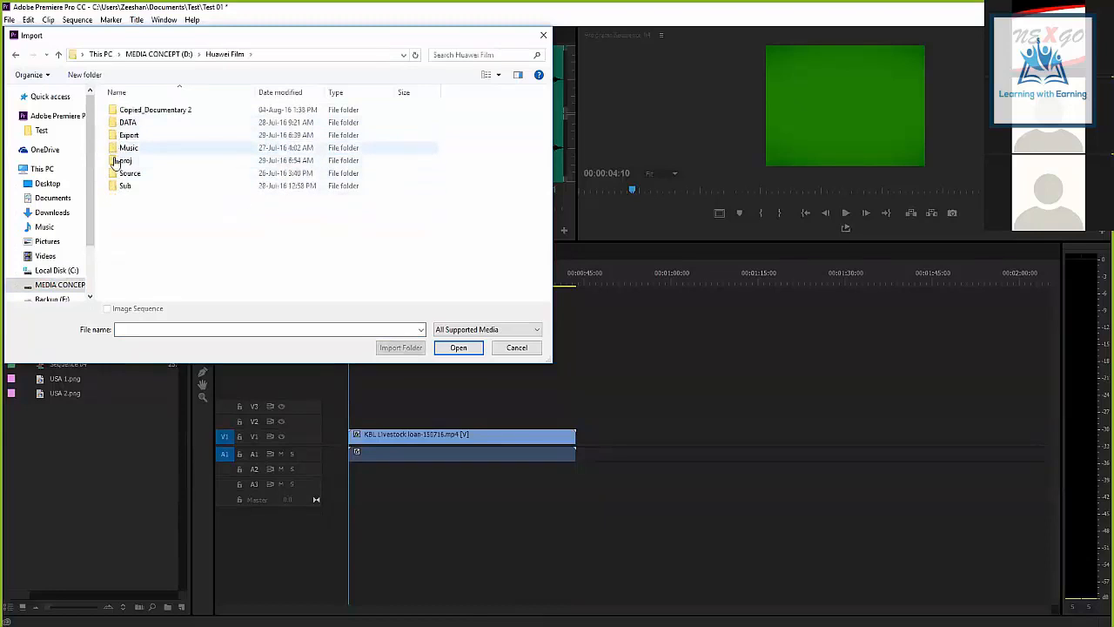
{"action": "double_click", "coordinate": [127, 135]}
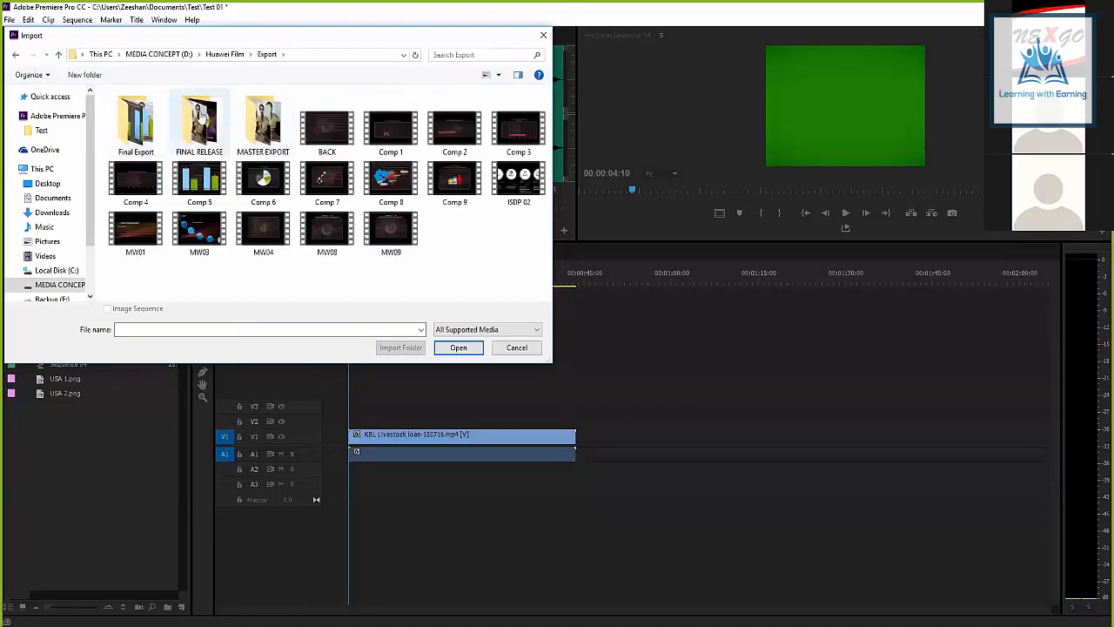
{"action": "double_click", "coordinate": [263, 120]}
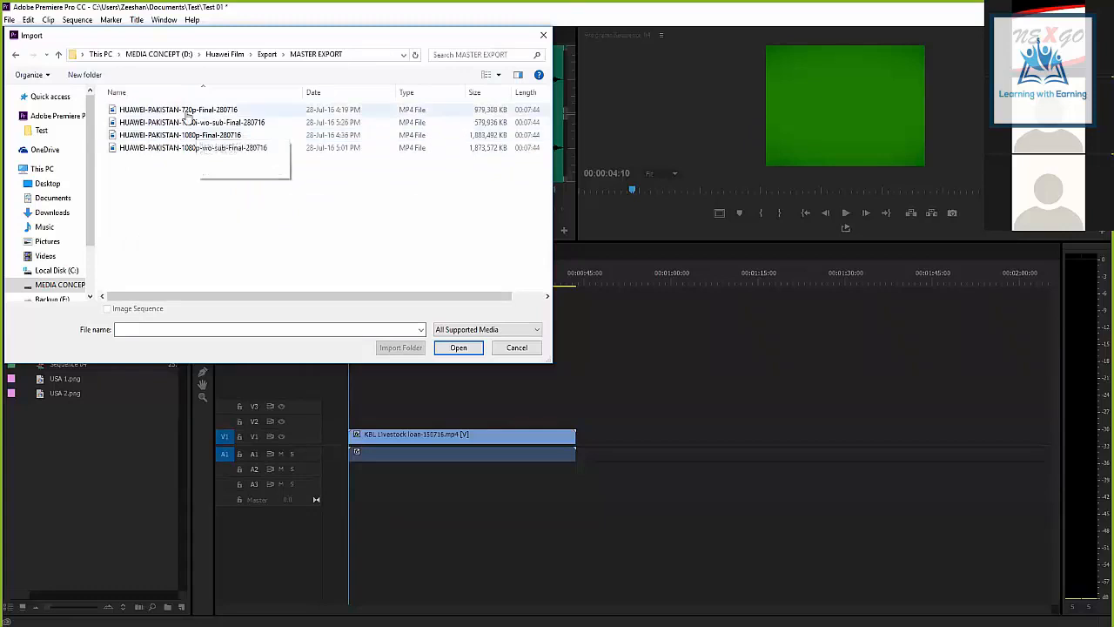
{"action": "double_click", "coordinate": [186, 111]}
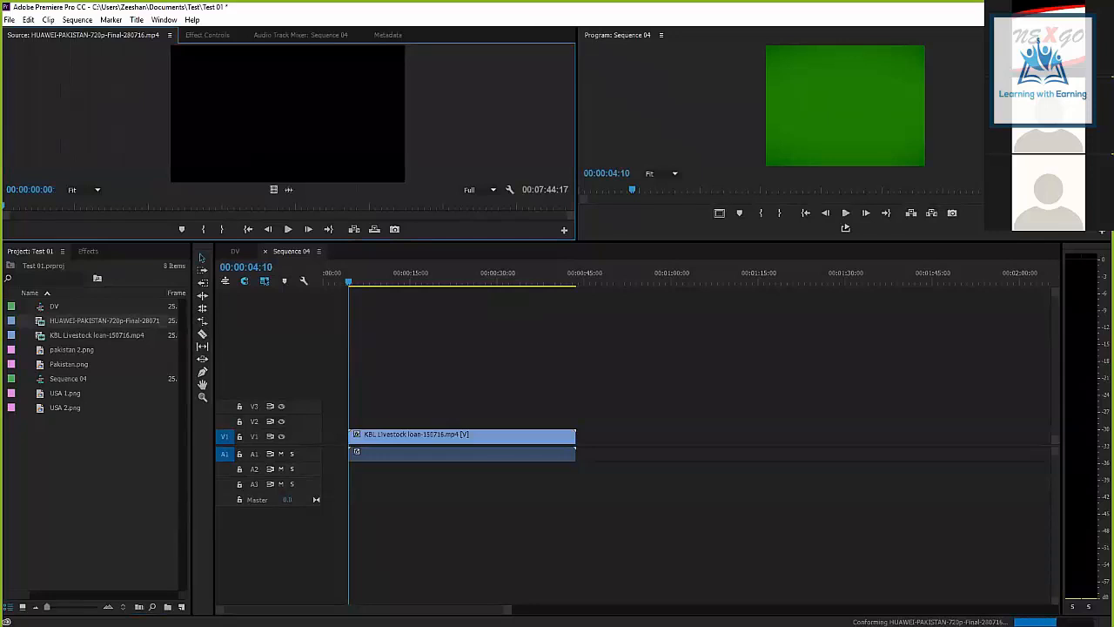
Load the HUAWEI-PAKISTAN-720p clip in the Source Monitor and mark its In point at 00:04:28:13 and Out point at 00:05:12:12.
{"action": "left_click_drag", "start_coordinate": [54, 305], "coordinate": [223, 141]}
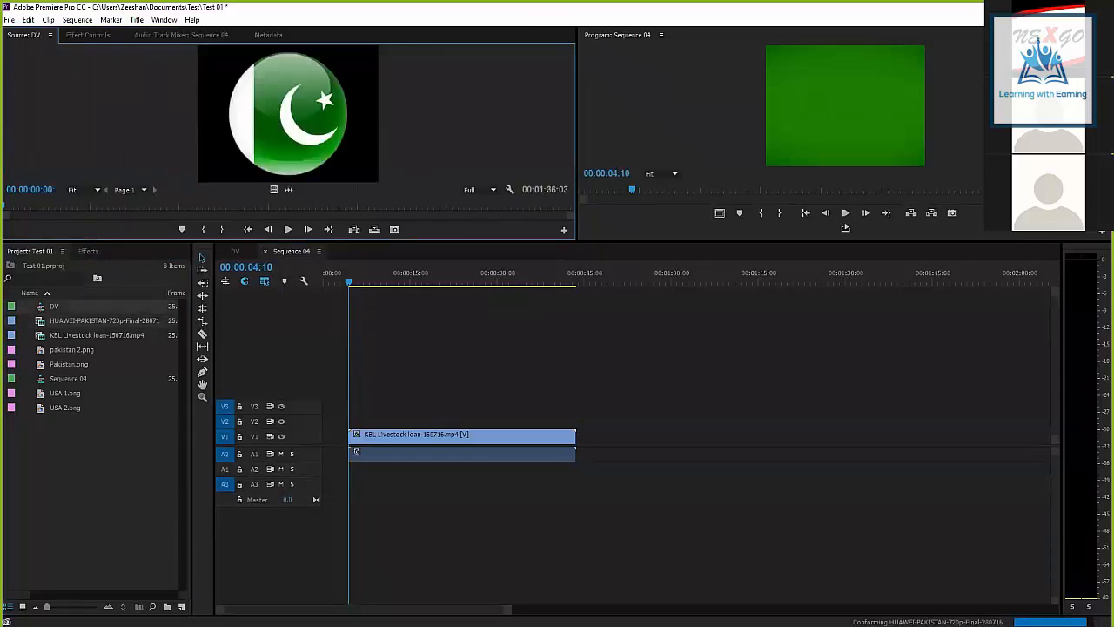
{"action": "double_click", "coordinate": [104, 320]}
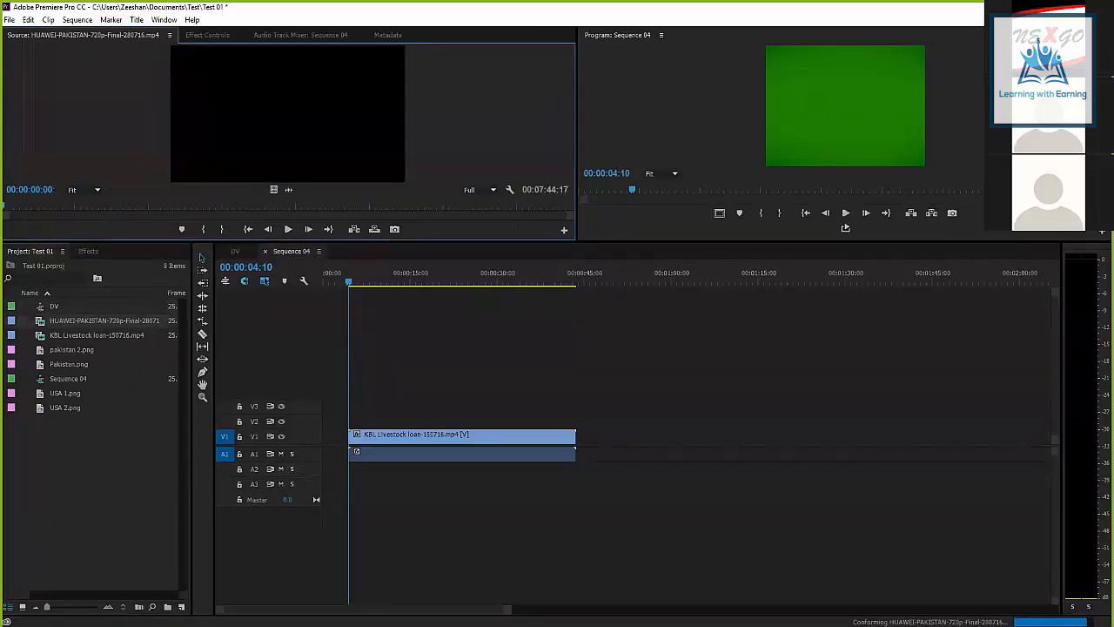
{"action": "left_click", "coordinate": [66, 211]}
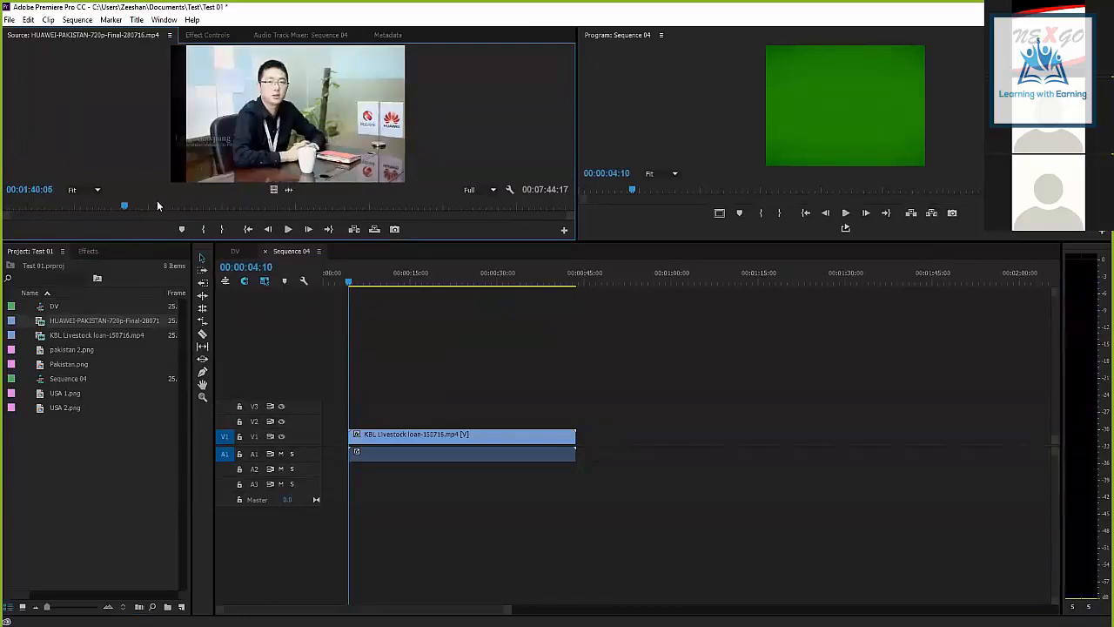
{"action": "left_click", "coordinate": [190, 207]}
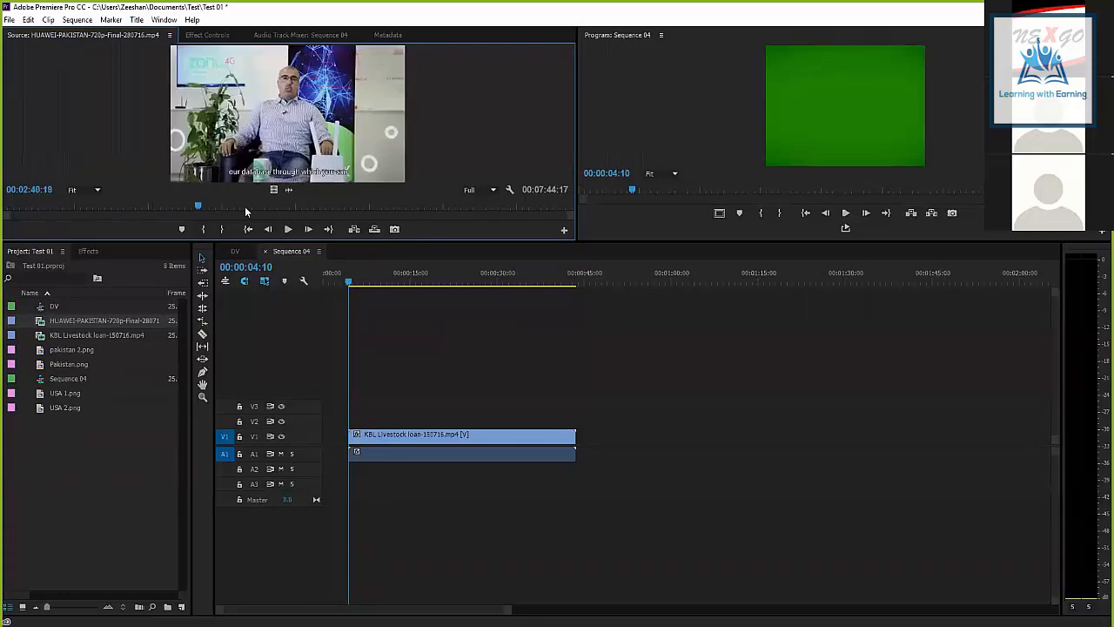
{"action": "left_click", "coordinate": [330, 207]}
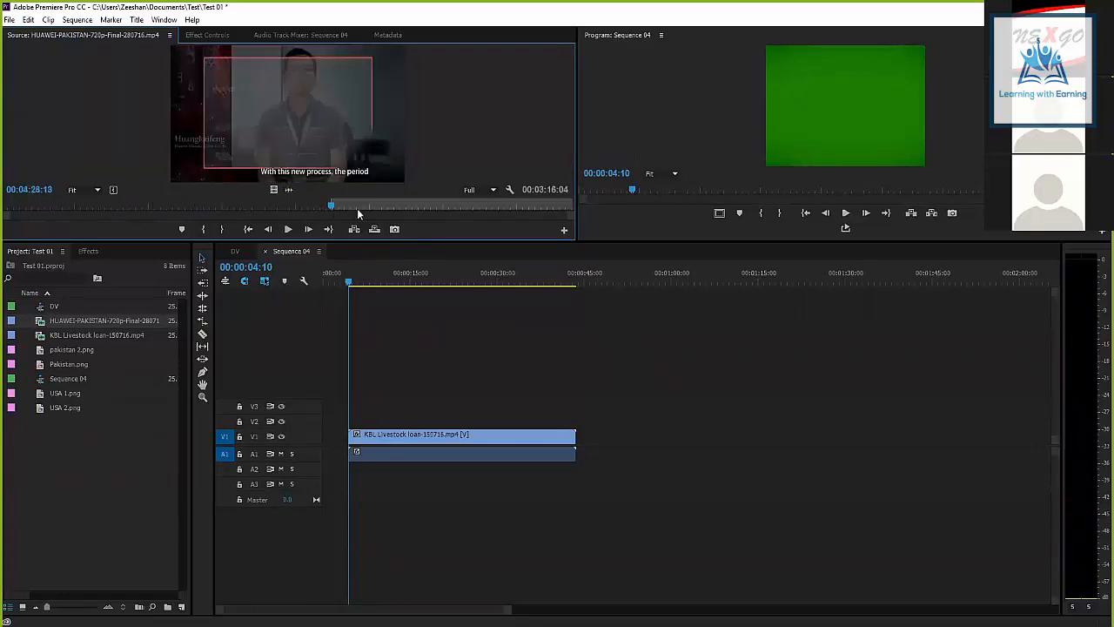
{"action": "left_click", "coordinate": [365, 209]}
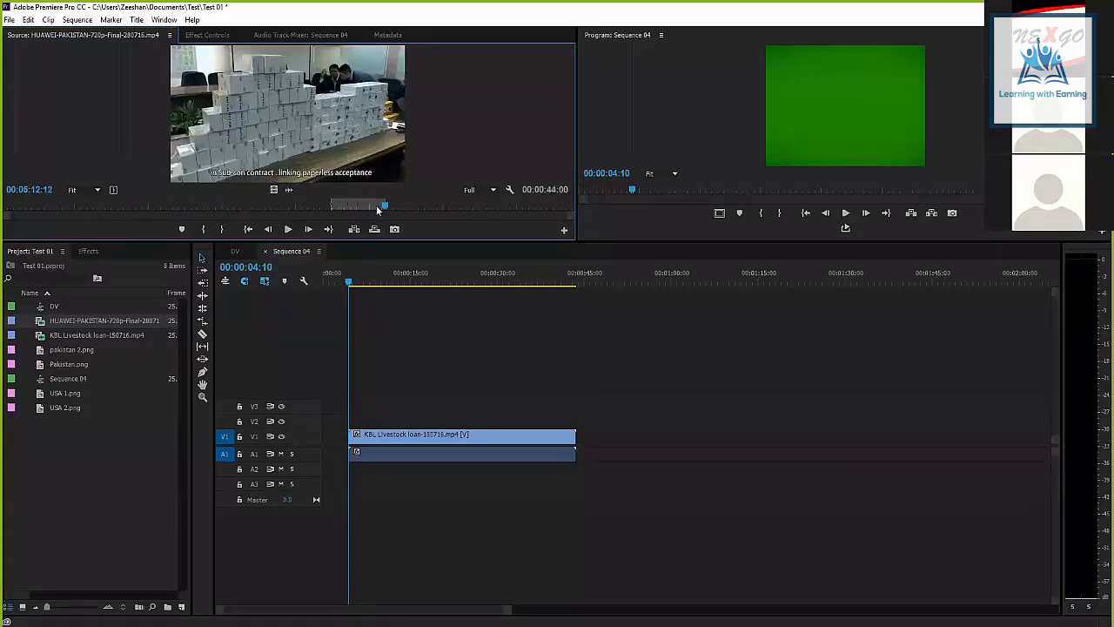
Re-mark the HUAWEI-PAKISTAN source range to a 00:00:16:03 duration and place it on V1 and A1 shortly after the KBL Livestock clip.
{"action": "left_click", "coordinate": [373, 212]}
{"action": "left_click", "coordinate": [390, 206]}
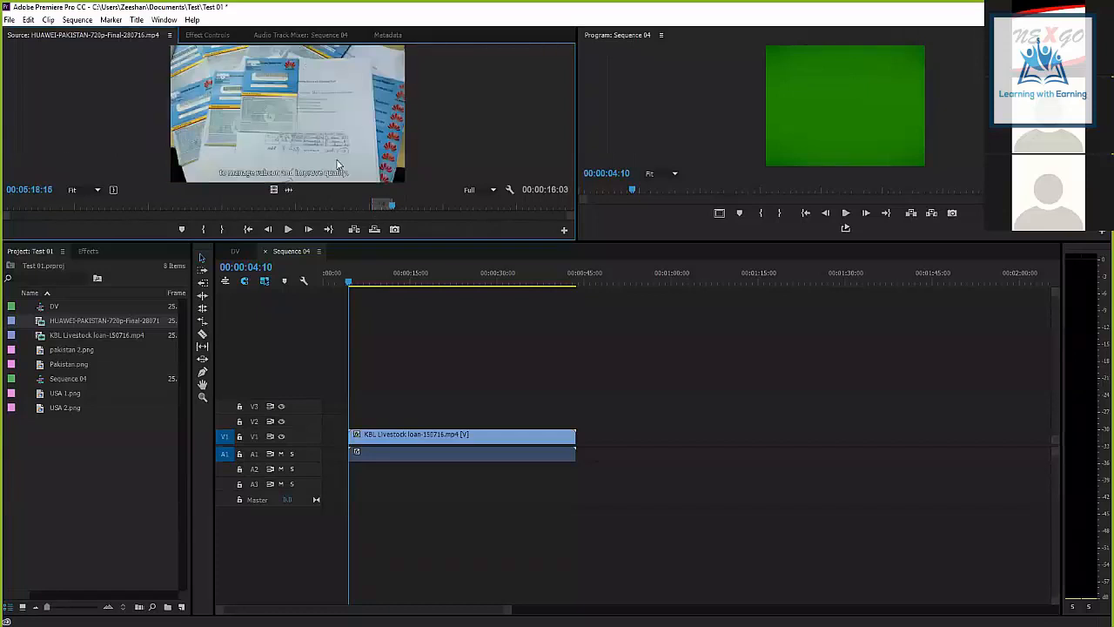
{"action": "left_click", "coordinate": [383, 207]}
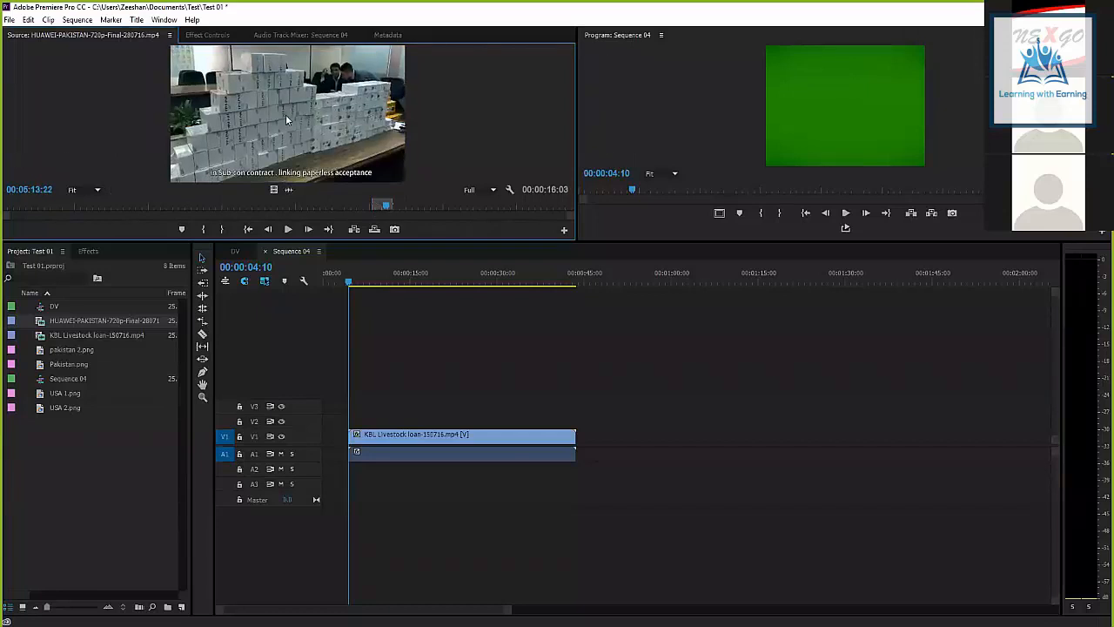
{"action": "left_click_drag", "start_coordinate": [363, 167], "coordinate": [601, 437]}
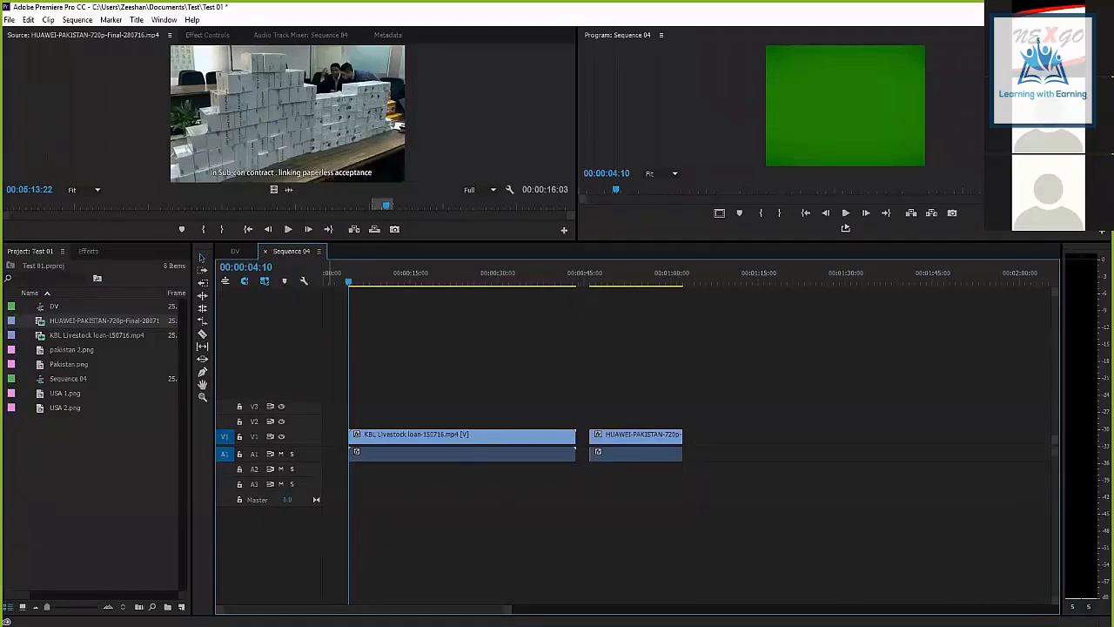
Add video track V4, plus one more video track after Video 4 and one Standard audio track after Audio 3.
{"action": "right_click", "coordinate": [300, 408]}
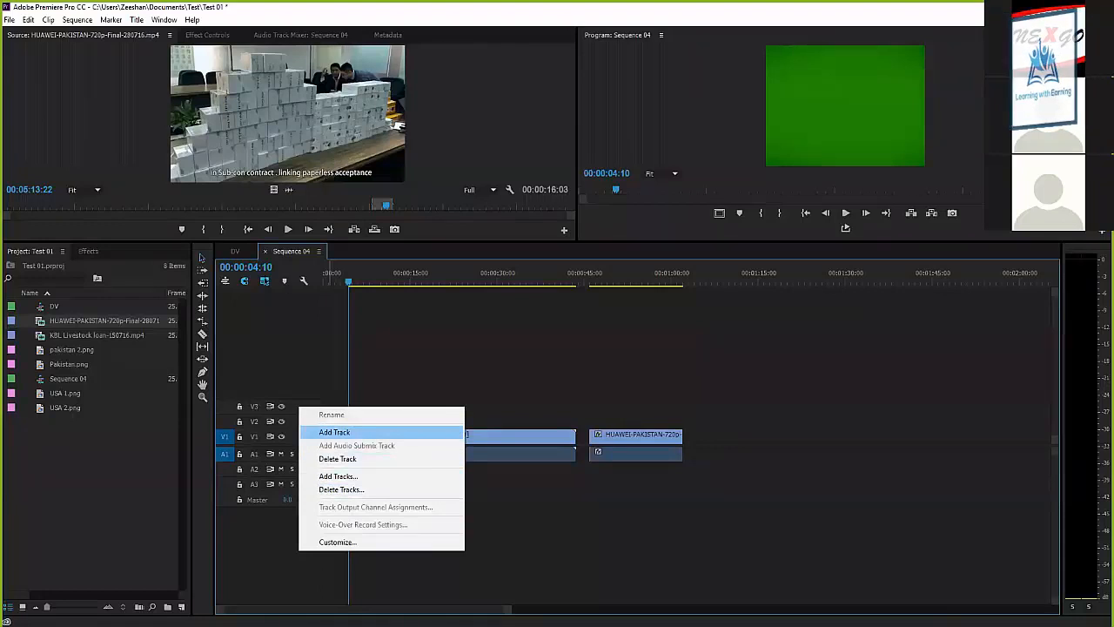
{"action": "left_click", "coordinate": [334, 432]}
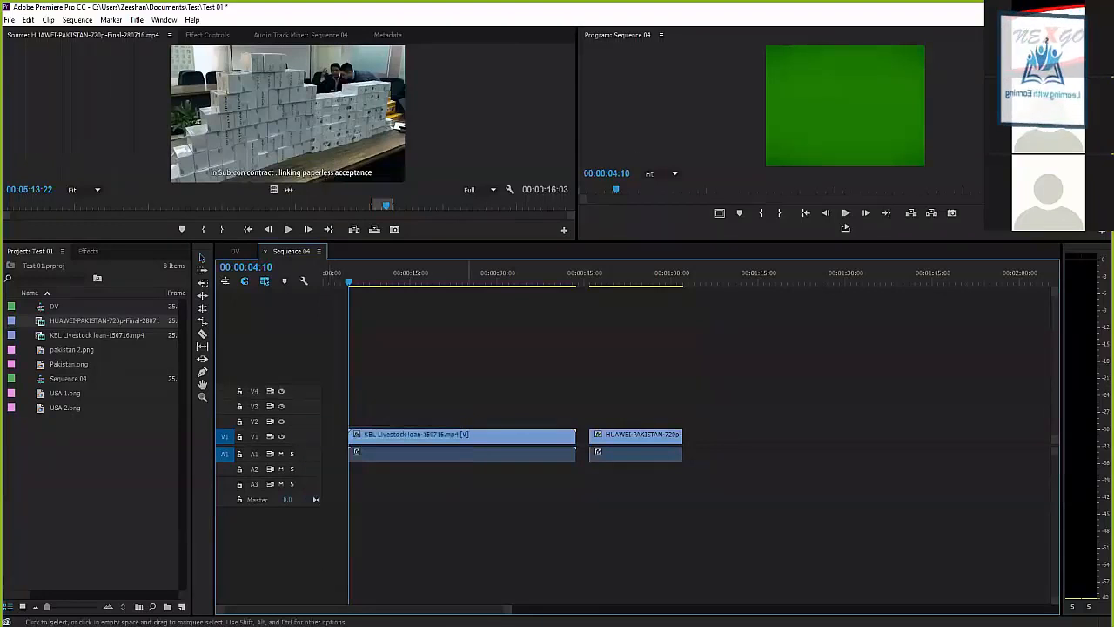
{"action": "right_click", "coordinate": [309, 391]}
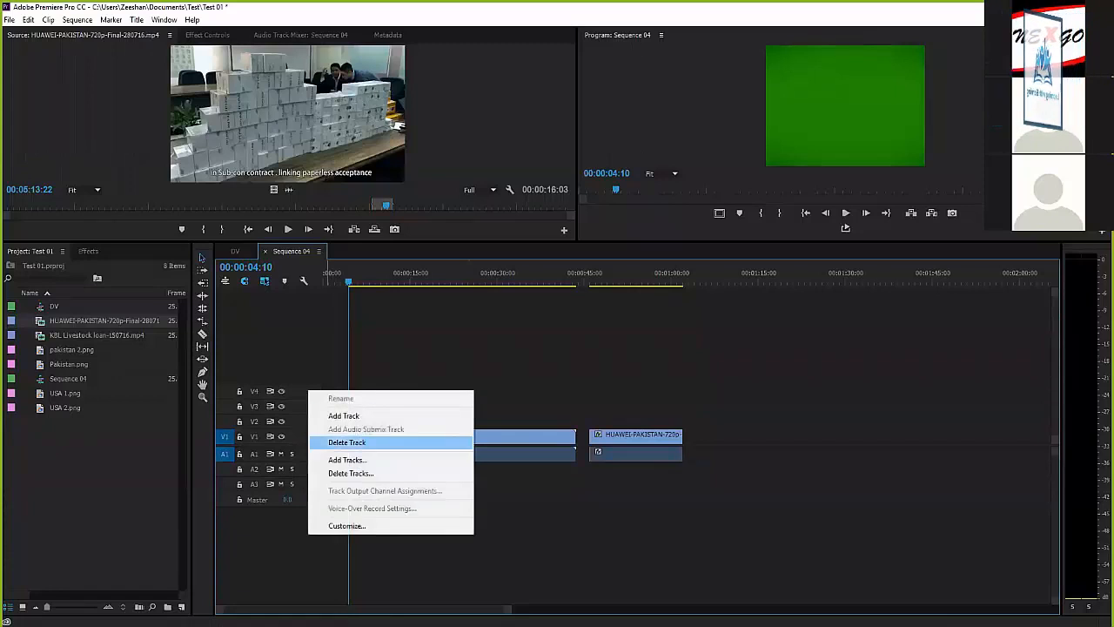
{"action": "left_click", "coordinate": [346, 459]}
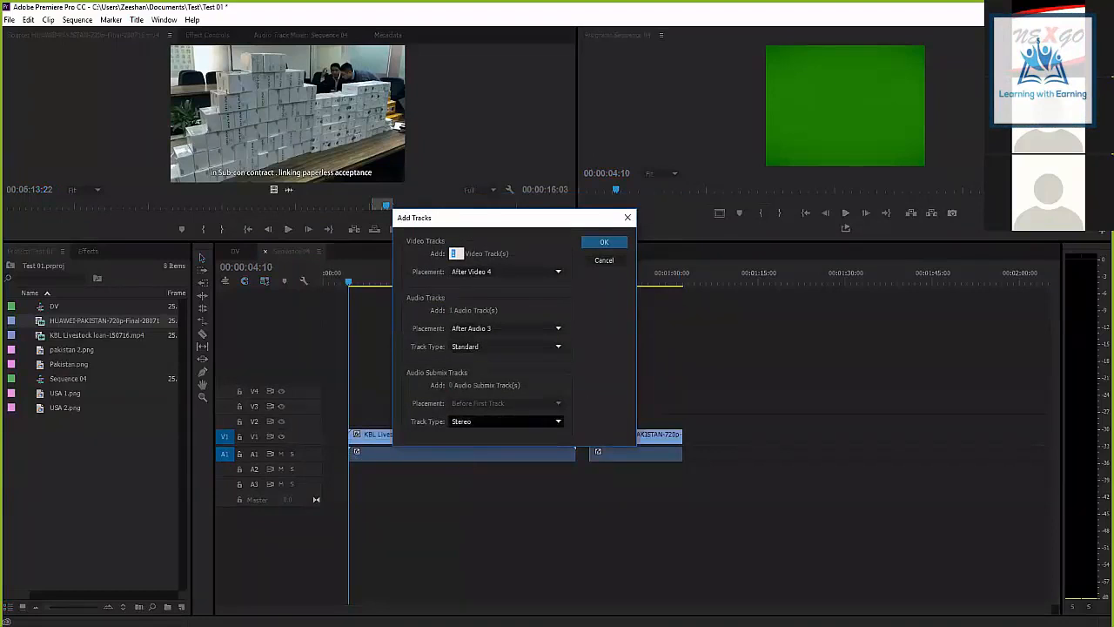
{"action": "left_click", "coordinate": [505, 346]}
{"action": "left_click", "coordinate": [484, 360]}
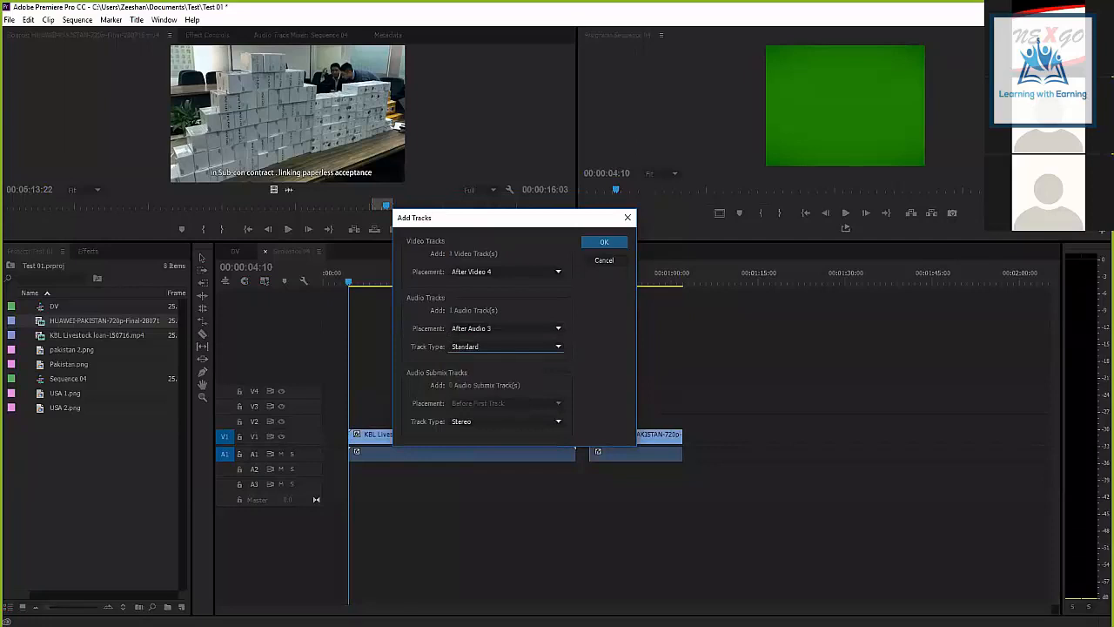
{"action": "left_click", "coordinate": [506, 347]}
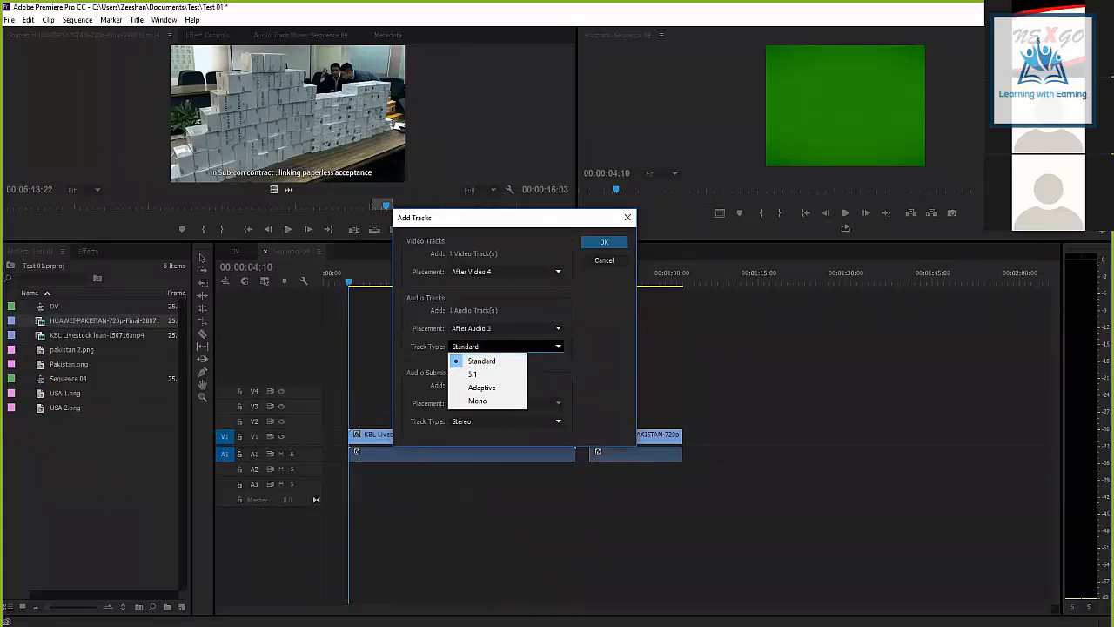
{"action": "left_click", "coordinate": [604, 242]}
{"action": "left_click", "coordinate": [604, 242]}
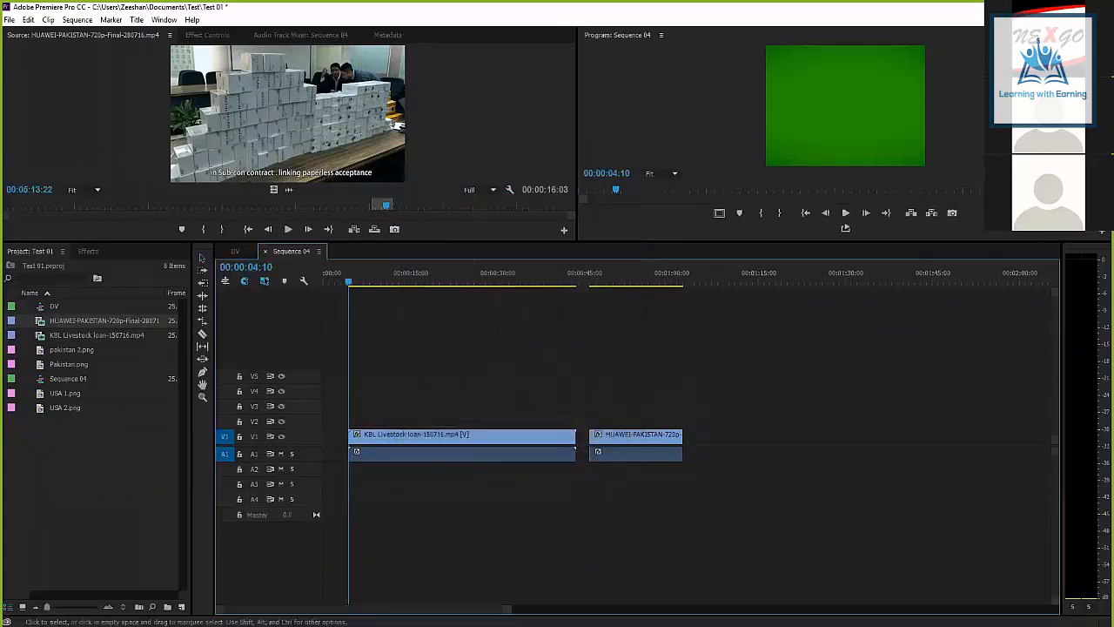
Scrub the playhead through the KBL Livestock clip in Sequence 04, stopping at 00:00:21:03.
{"action": "left_click", "coordinate": [385, 277]}
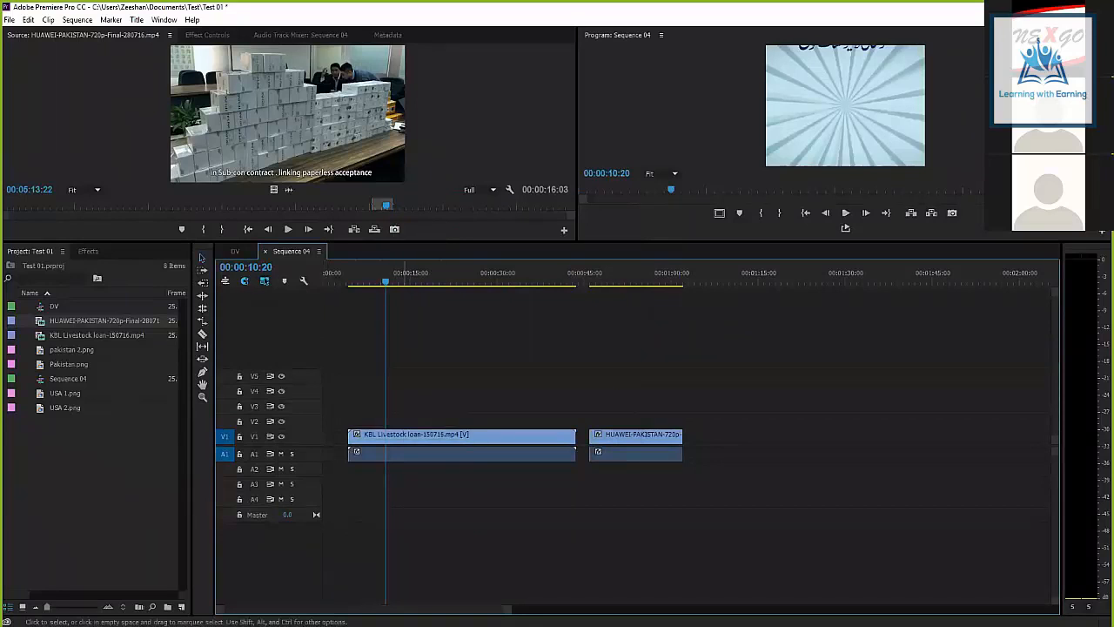
{"action": "left_click", "coordinate": [416, 273]}
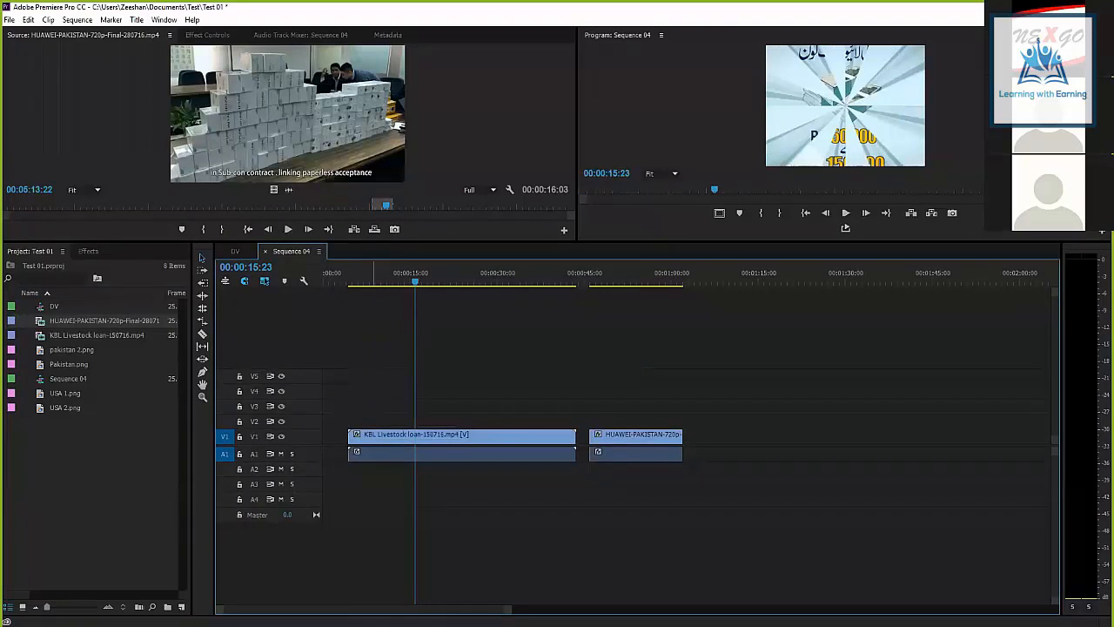
{"action": "left_click_drag", "start_coordinate": [354, 275], "coordinate": [332, 275]}
{"action": "left_click_drag", "start_coordinate": [699, 347], "coordinate": [444, 494]}
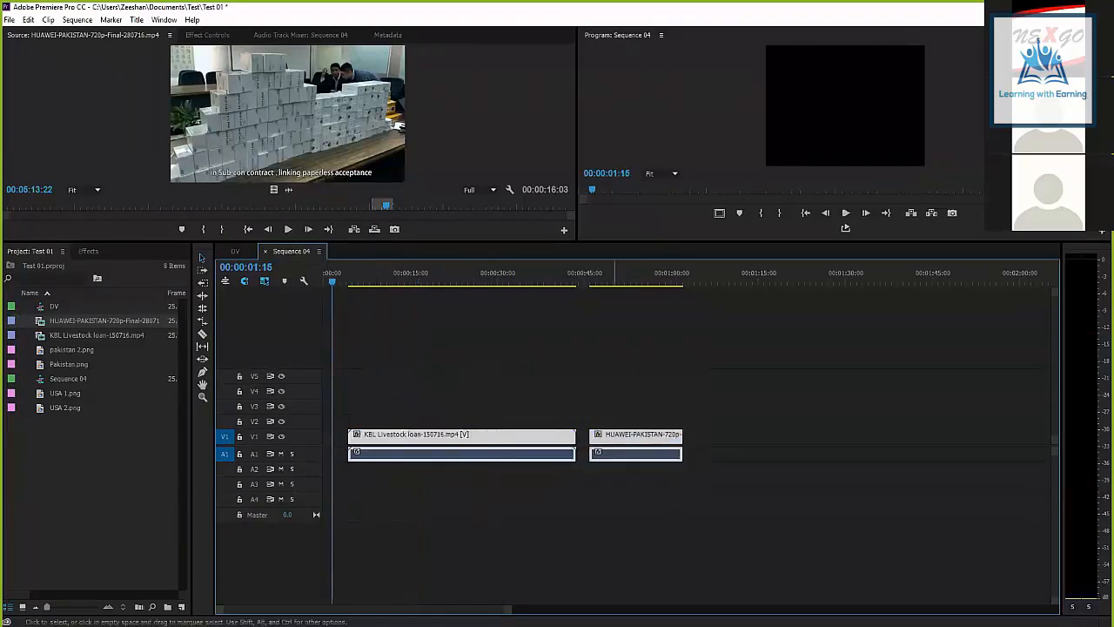
{"action": "left_click", "coordinate": [446, 274]}
{"action": "left_click", "coordinate": [601, 348]}
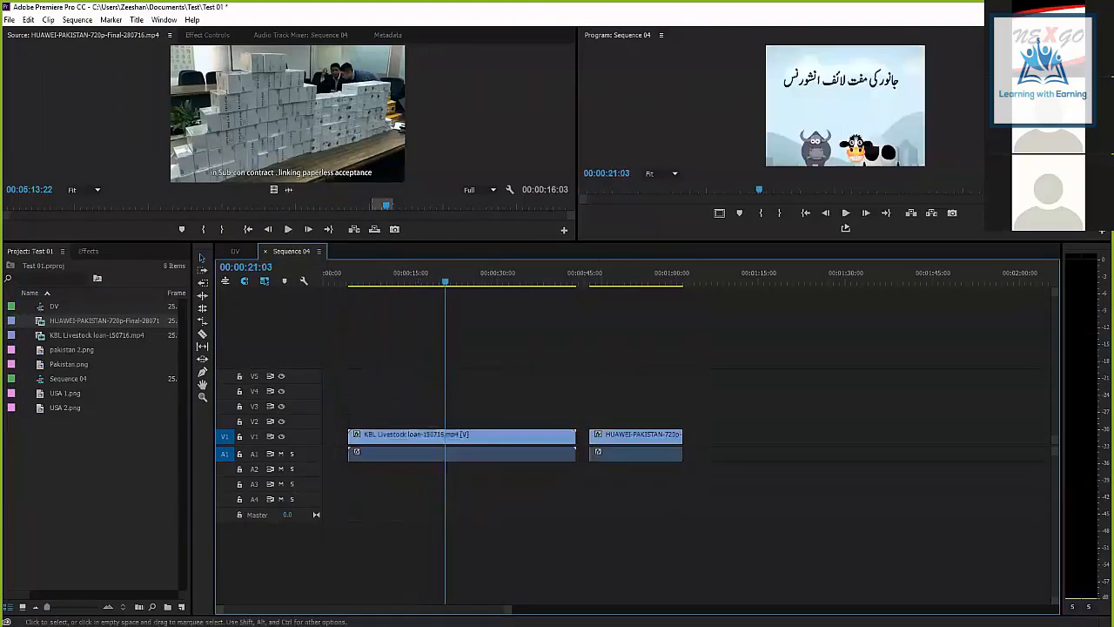
Overwrite the middle of the KBL Livestock clip with the HUAWEI-PAKISTAN clip and undo the move.
{"action": "left_click", "coordinate": [640, 437]}
{"action": "left_click", "coordinate": [643, 357]}
{"action": "left_click_drag", "start_coordinate": [635, 440], "coordinate": [459, 438]}
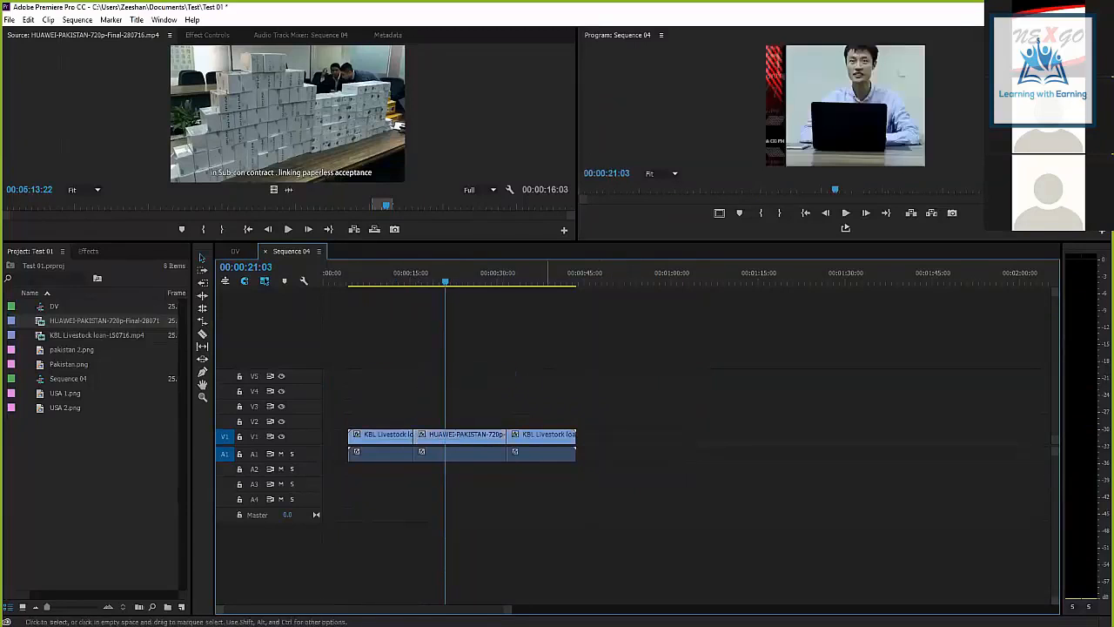
{"action": "left_click", "coordinate": [383, 438]}
{"action": "left_click", "coordinate": [454, 438]}
{"action": "left_click", "coordinate": [526, 437]}
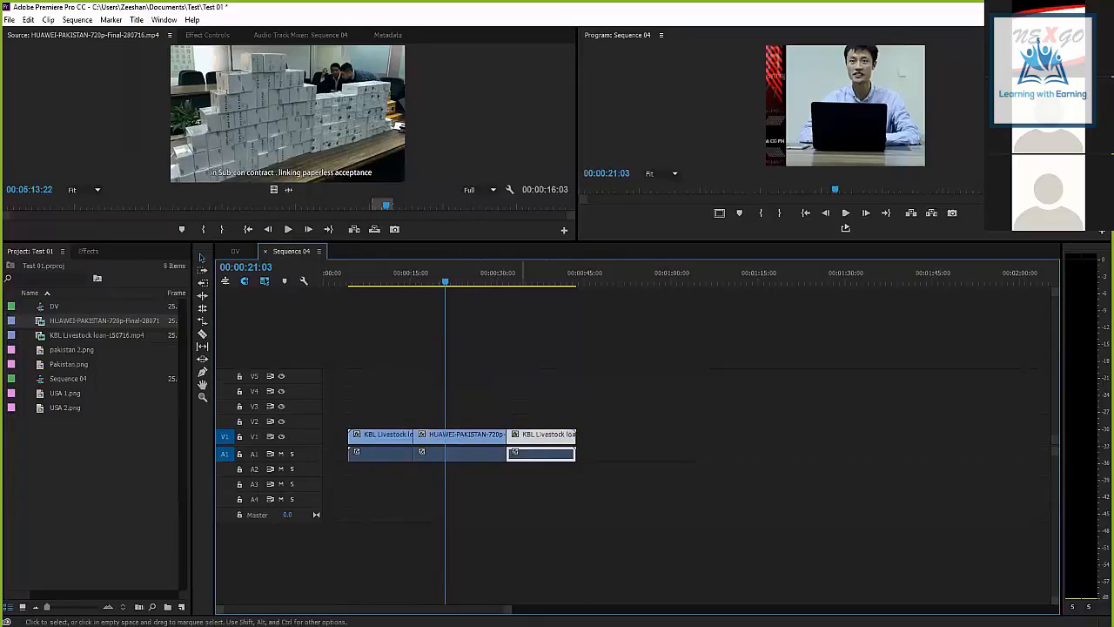
{"action": "left_click", "coordinate": [607, 383]}
{"action": "key", "text": "ctrl+z"}
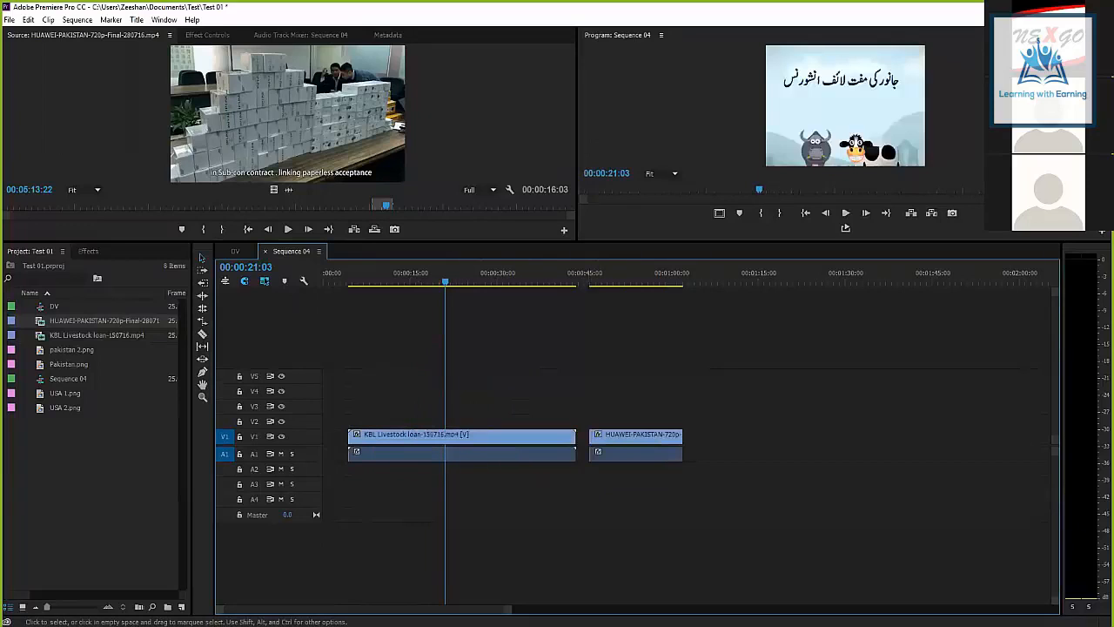
Move the HUAWEI-PAKISTAN clip about 11 seconds later on V1 and A1, widening the gap after the KBL Livestock clip.
{"action": "left_click_drag", "start_coordinate": [621, 437], "coordinate": [682, 438]}
{"action": "left_click", "coordinate": [609, 387]}
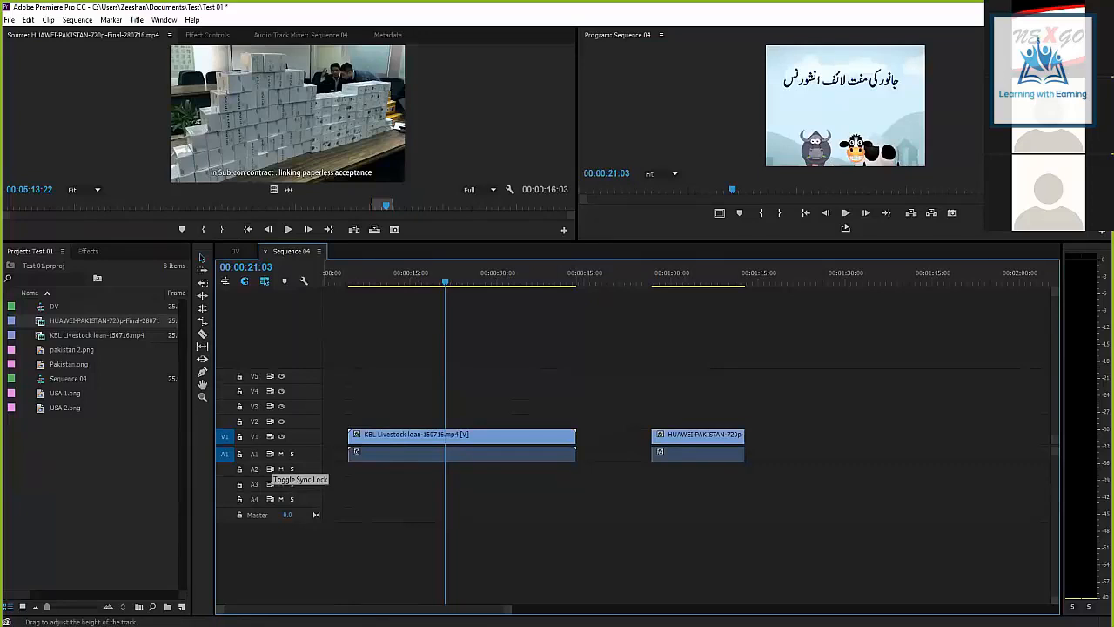
Expand all audio tracks to show their waveforms and collapse them again, repeating the height change.
{"action": "key", "text": "alt+equal"}
{"action": "key", "text": "alt+equal"}
{"action": "key", "text": "alt+equal"}
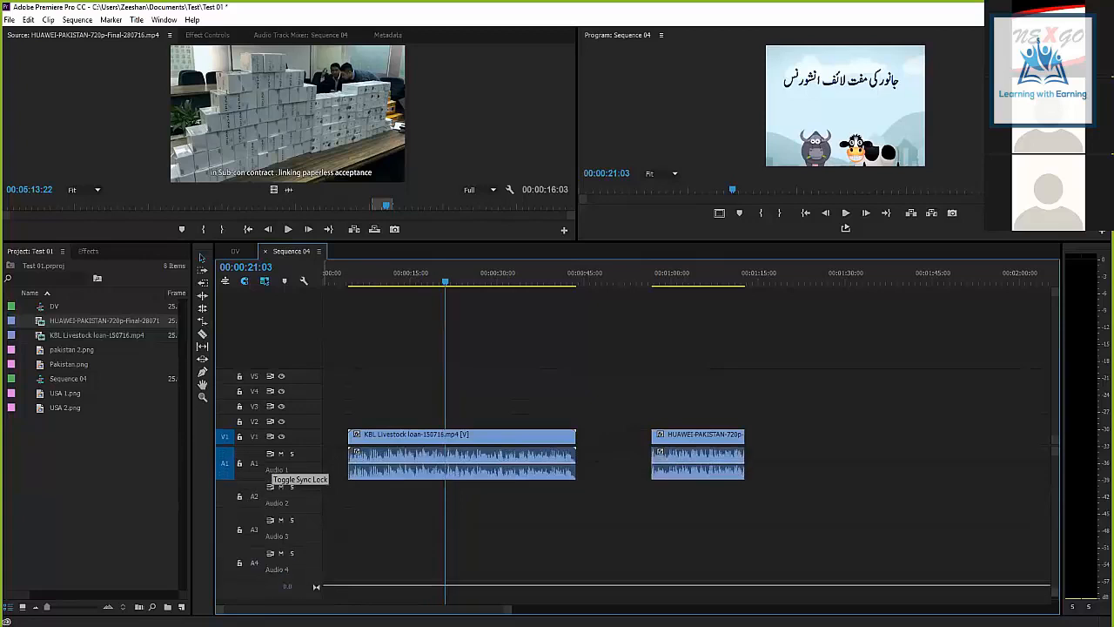
{"action": "key", "text": "alt+minus"}
{"action": "key", "text": "alt+minus"}
{"action": "key", "text": "alt+minus"}
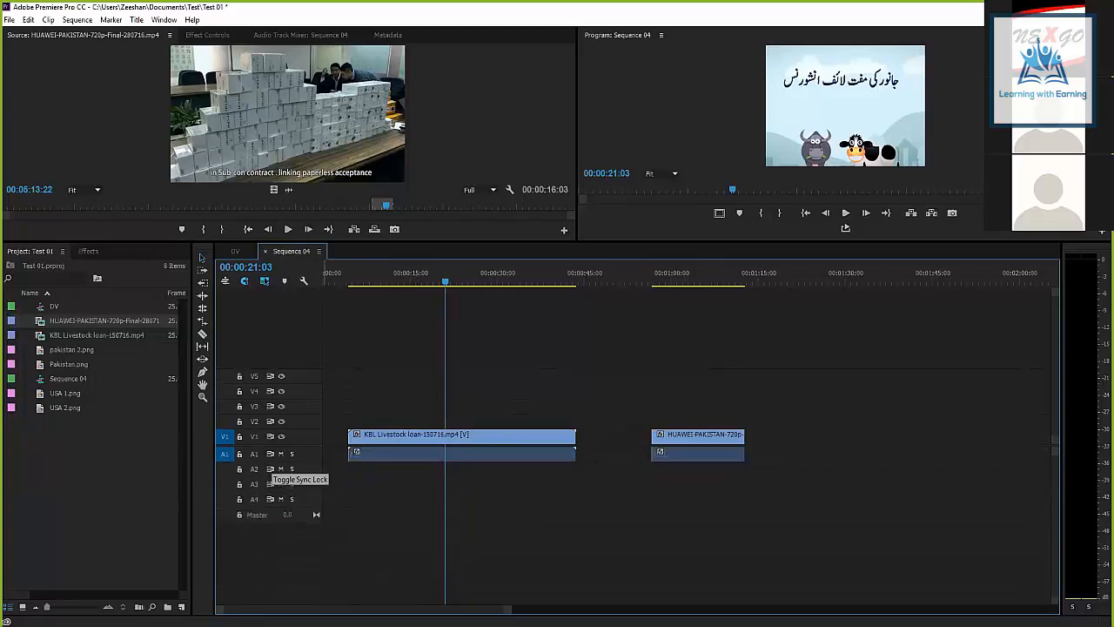
{"action": "key", "text": "alt+equal"}
{"action": "key", "text": "alt+equal"}
{"action": "key", "text": "alt+equal"}
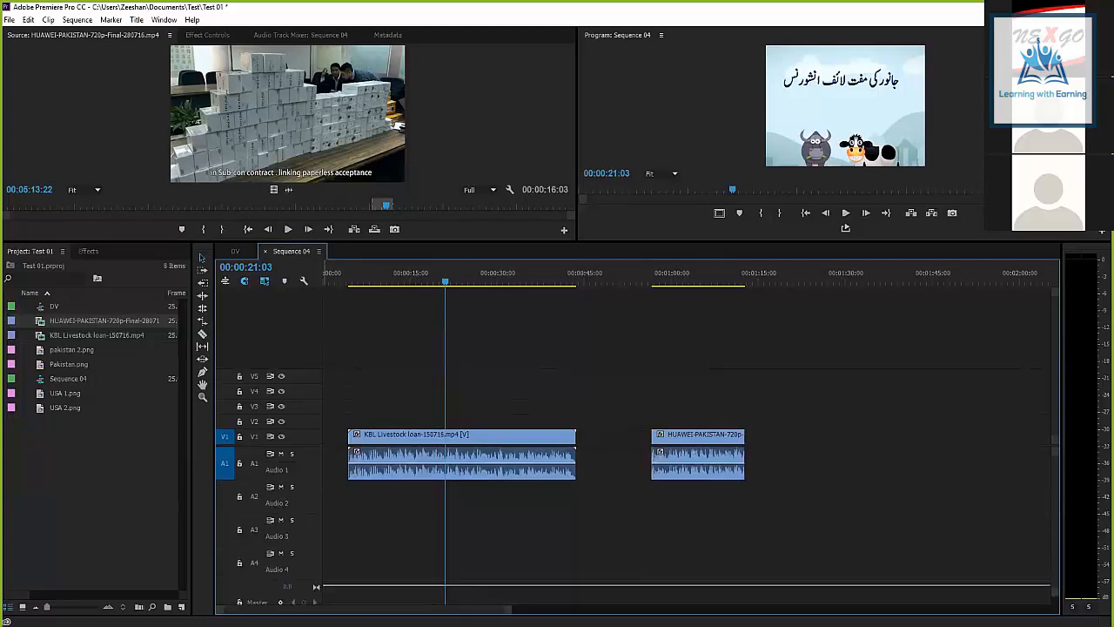
{"action": "key", "text": "alt+minus"}
{"action": "key", "text": "alt+minus"}
{"action": "key", "text": "alt+minus"}
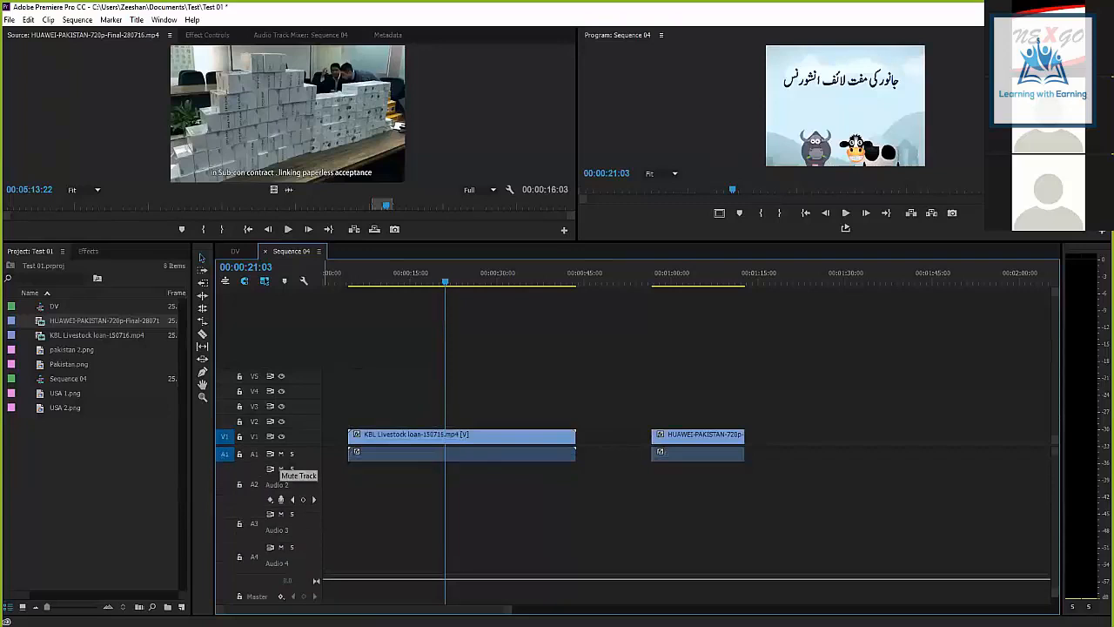
{"action": "key", "text": "alt+minus"}
{"action": "key", "text": "alt+minus"}
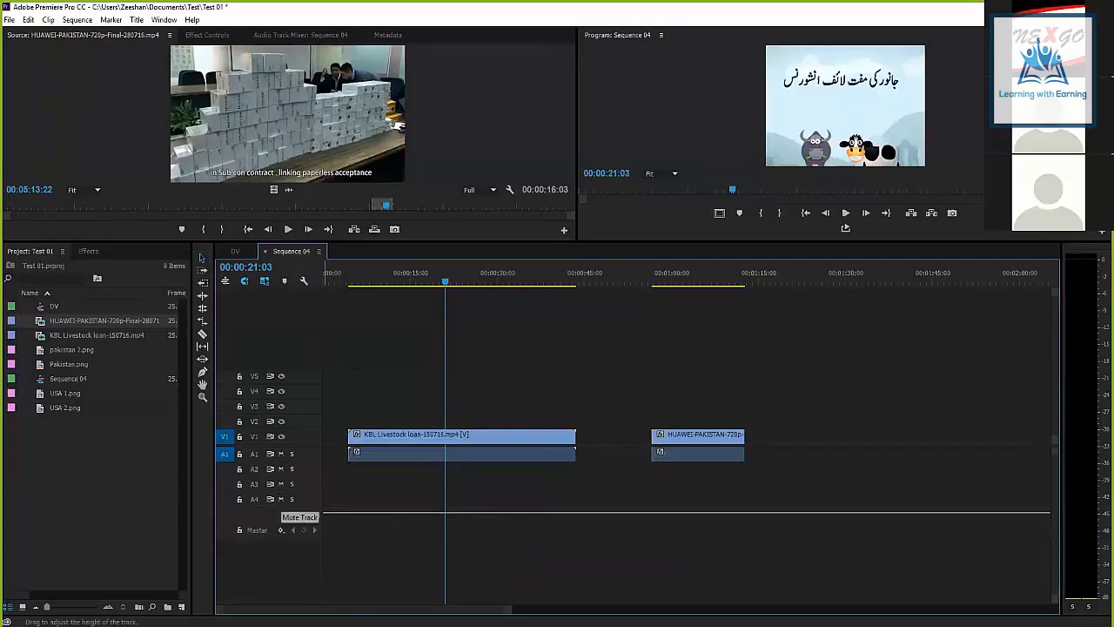
Enlarge and shrink the heights of the Audio 1 and Audio 2 tracks individually.
{"action": "scroll", "coordinate": [292, 457], "scroll_direction": "up", "scroll_amount": 2}
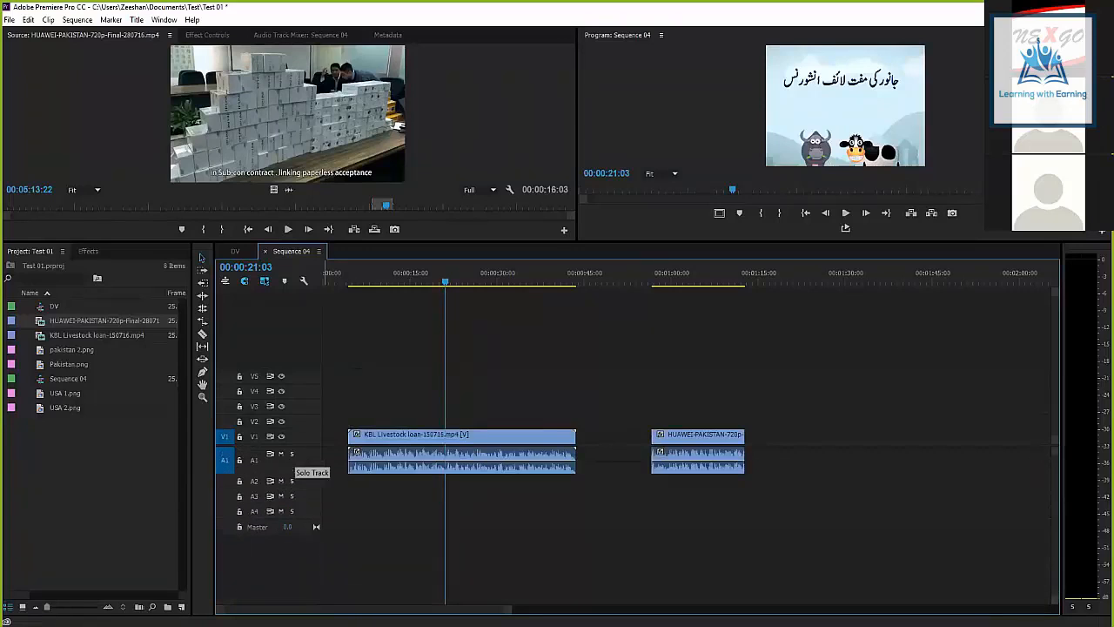
{"action": "scroll", "coordinate": [292, 457], "scroll_direction": "up", "scroll_amount": 1}
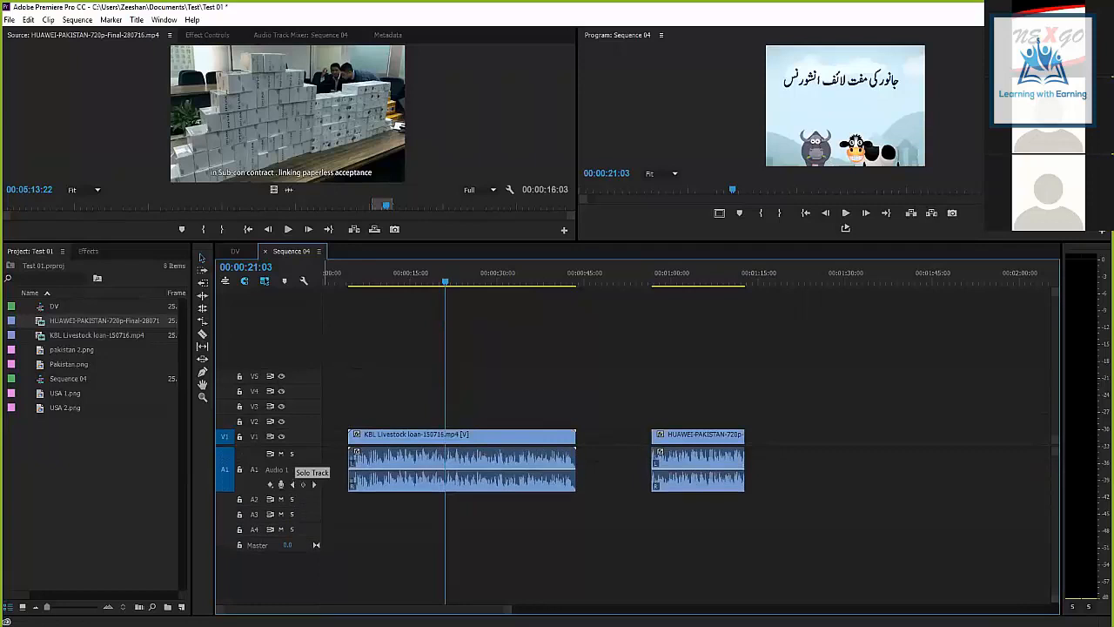
{"action": "scroll", "coordinate": [291, 457], "scroll_direction": "down", "scroll_amount": 2}
{"action": "scroll", "coordinate": [292, 456], "scroll_direction": "up", "scroll_amount": 2}
{"action": "scroll", "coordinate": [291, 476], "scroll_direction": "up", "scroll_amount": 3}
{"action": "scroll", "coordinate": [292, 476], "scroll_direction": "down", "scroll_amount": 6}
{"action": "scroll", "coordinate": [292, 475], "scroll_direction": "up", "scroll_amount": 4}
{"action": "scroll", "coordinate": [292, 496], "scroll_direction": "up", "scroll_amount": 1}
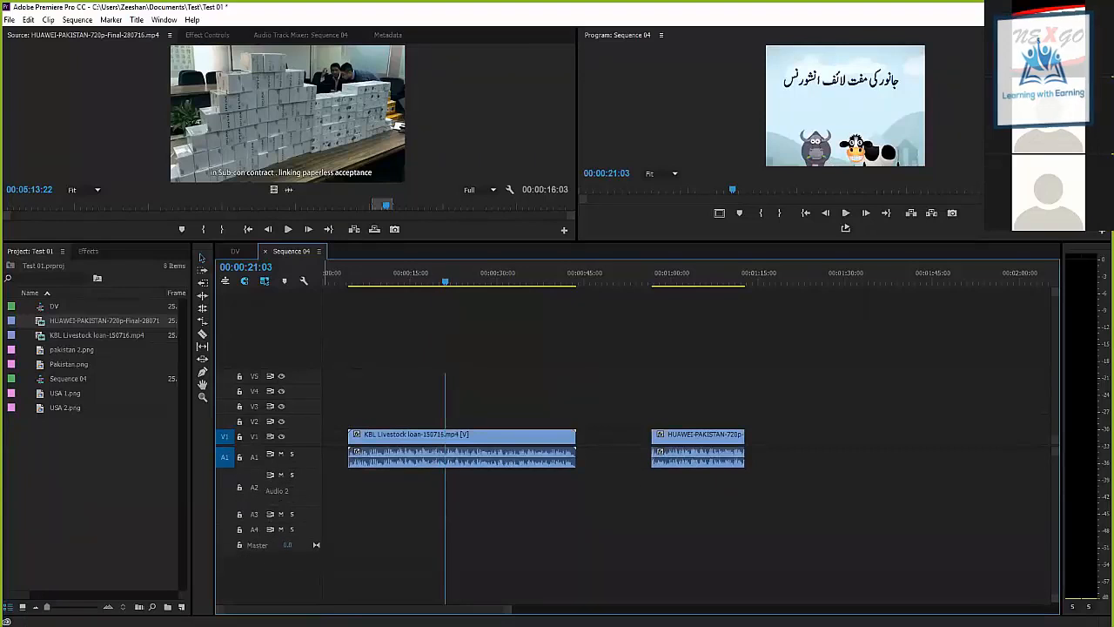
{"action": "scroll", "coordinate": [292, 490], "scroll_direction": "down", "scroll_amount": 3}
{"action": "scroll", "coordinate": [292, 457], "scroll_direction": "up", "scroll_amount": 3}
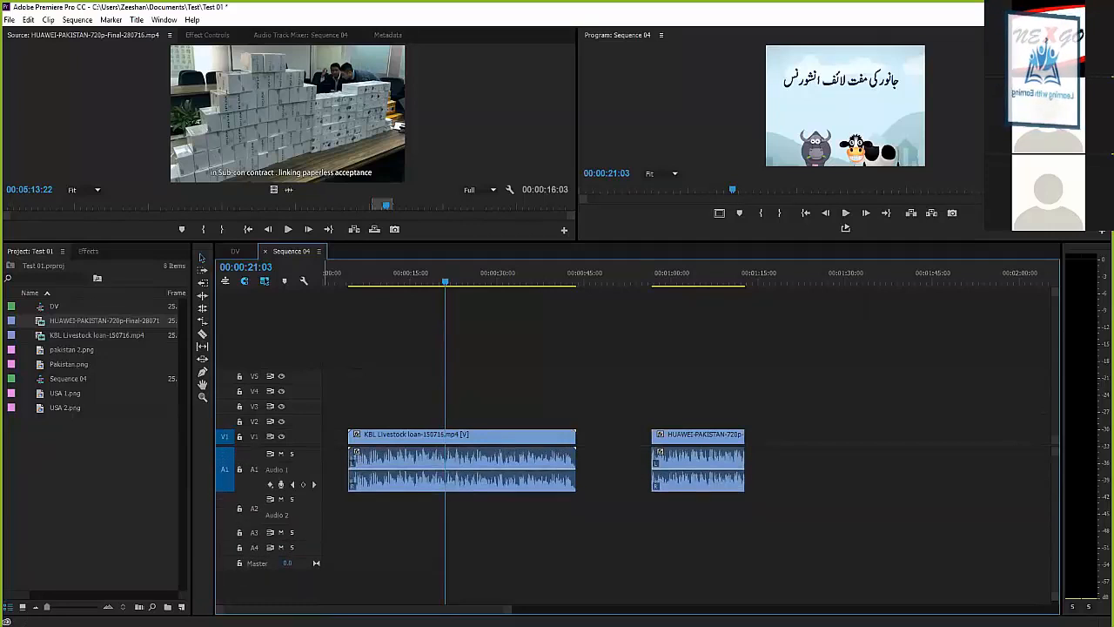
{"action": "scroll", "coordinate": [292, 501], "scroll_direction": "down", "scroll_amount": 3}
Expand all four audio tracks to show waveforms and keyframe controls, and adjust the divider between the video and audio tracks.
{"action": "key", "text": "alt+equal"}
{"action": "key", "text": "alt+equal"}
{"action": "key", "text": "alt+equal"}
{"action": "key", "text": "alt+equal"}
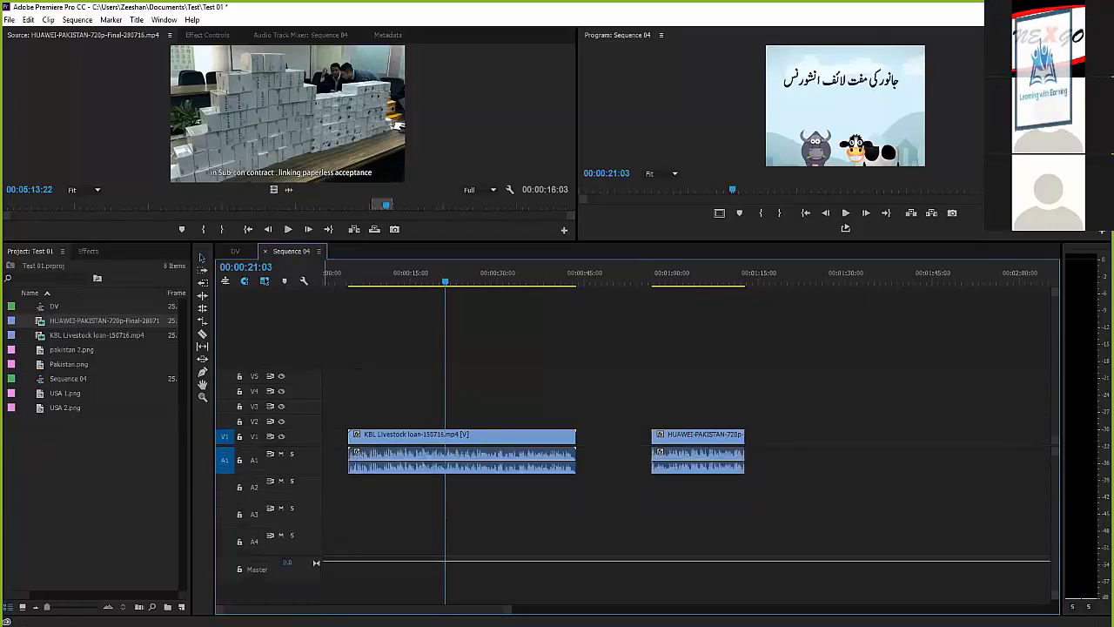
{"action": "key", "text": "alt+equal"}
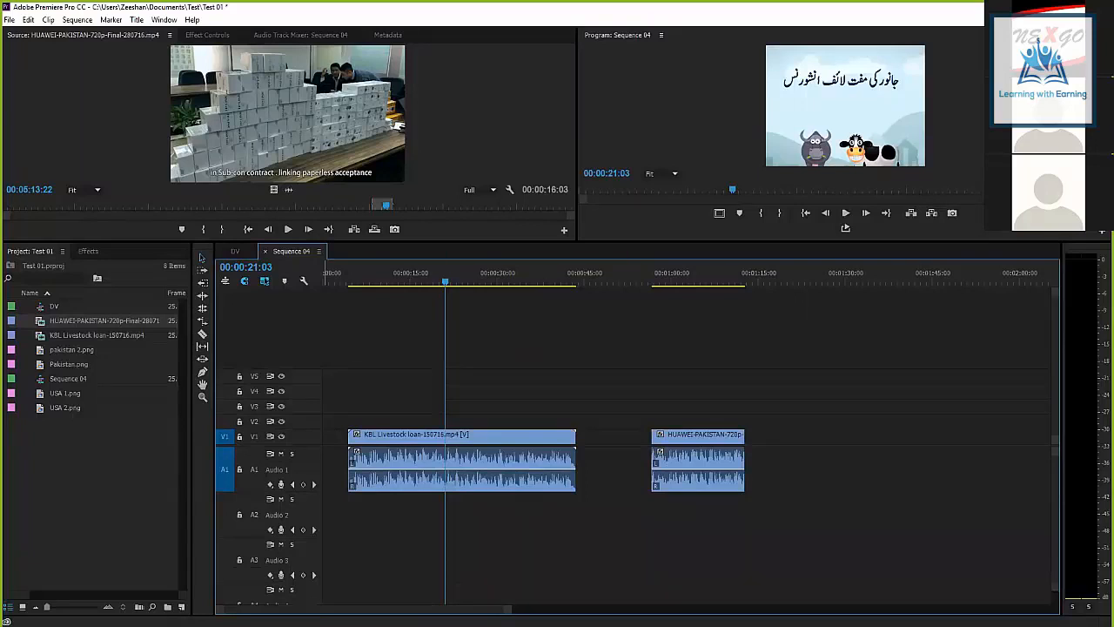
{"action": "left_click_drag", "start_coordinate": [261, 445], "coordinate": [261, 373]}
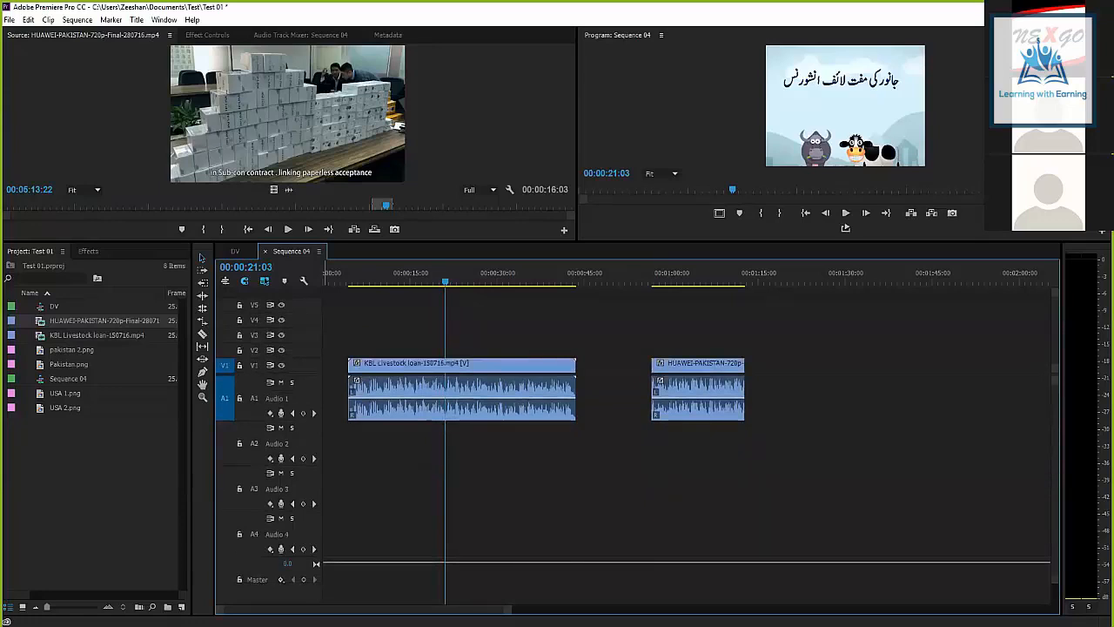
{"action": "left_click_drag", "start_coordinate": [262, 374], "coordinate": [262, 455]}
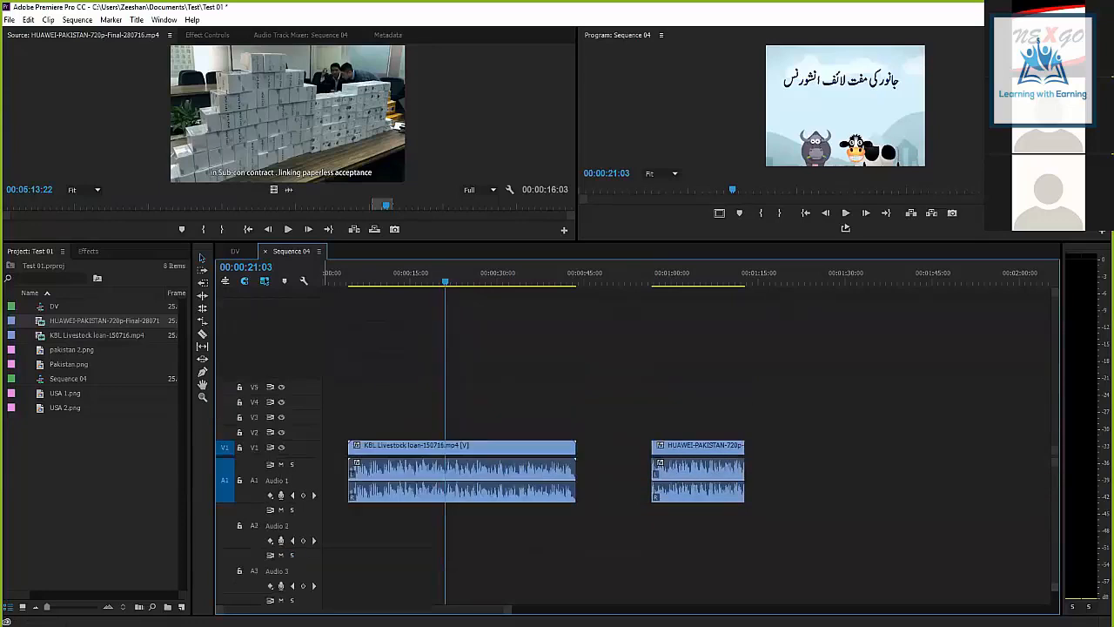
Expand the height of all video tracks to show clip thumbnails and track names.
{"action": "key", "text": "ctrl+equal"}
{"action": "key", "text": "ctrl+equal"}
{"action": "key", "text": "ctrl+equal"}
{"action": "key", "text": "ctrl+equal"}
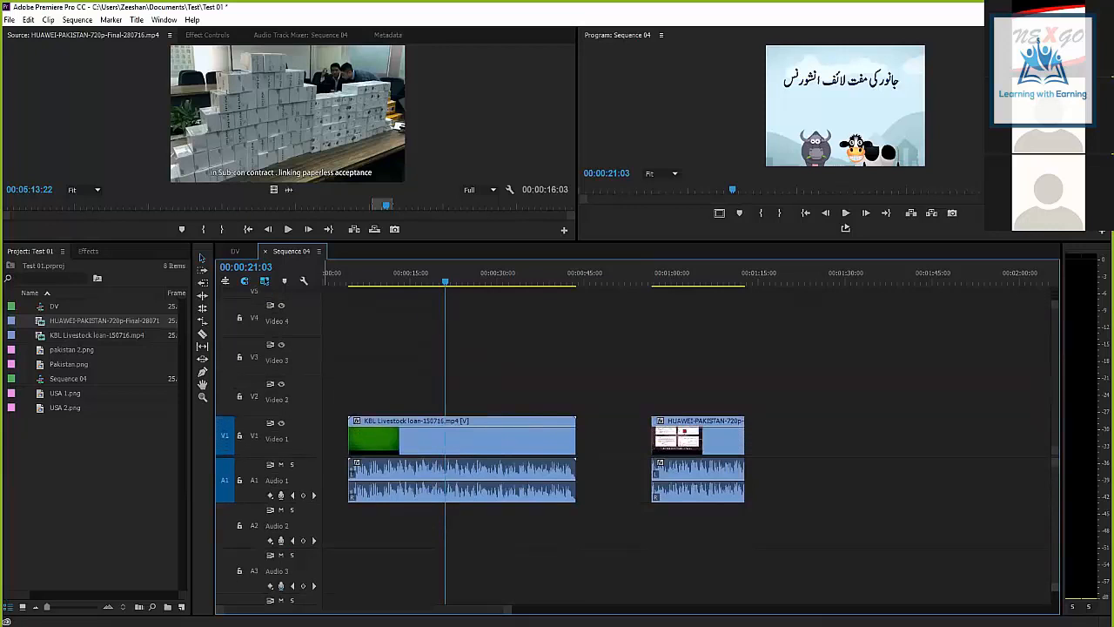
Raise the divider between the video and audio tracks and move the playhead to 00:00:13:15.
{"action": "left_click_drag", "start_coordinate": [261, 456], "coordinate": [261, 397]}
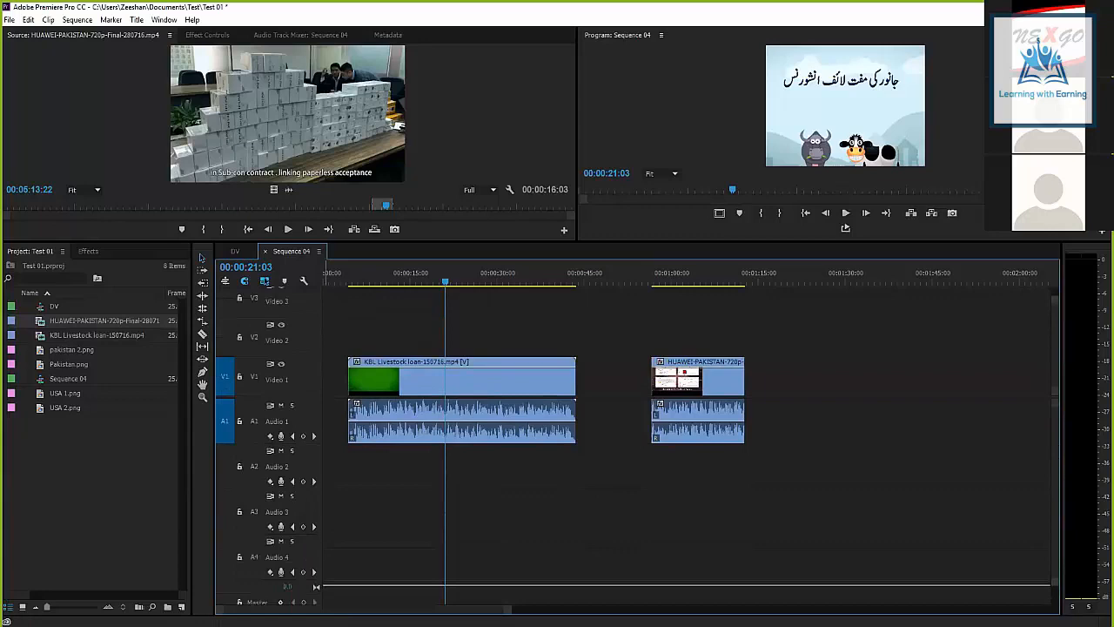
{"action": "scroll", "coordinate": [635, 443], "scroll_direction": "down", "scroll_amount": 1}
{"action": "scroll", "coordinate": [523, 436], "scroll_direction": "up", "scroll_amount": 1}
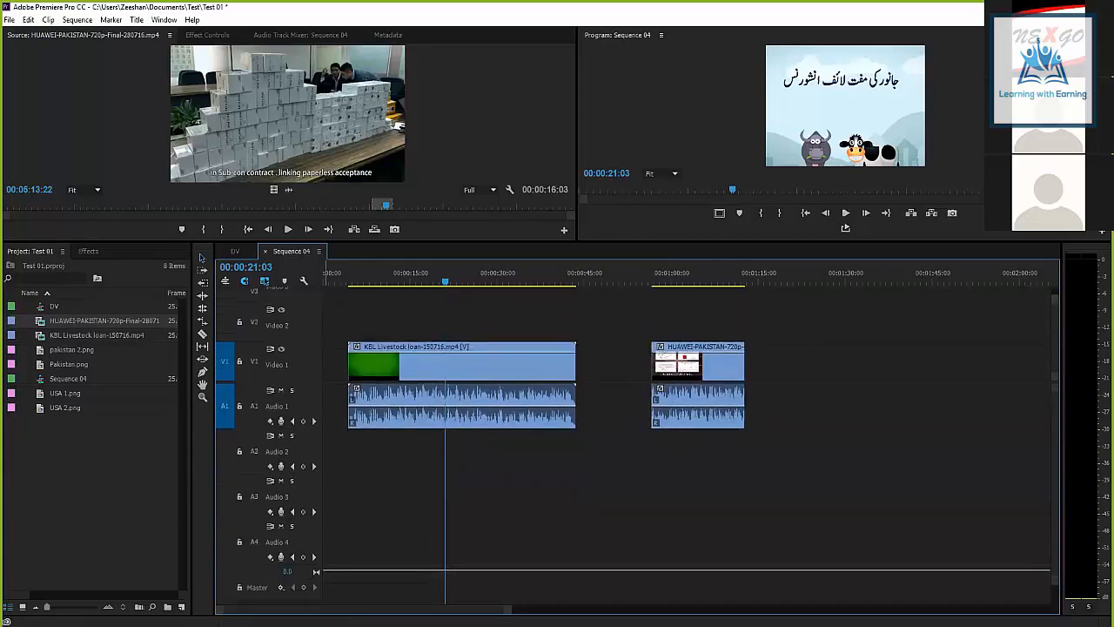
{"action": "left_click_drag", "start_coordinate": [445, 281], "coordinate": [401, 281]}
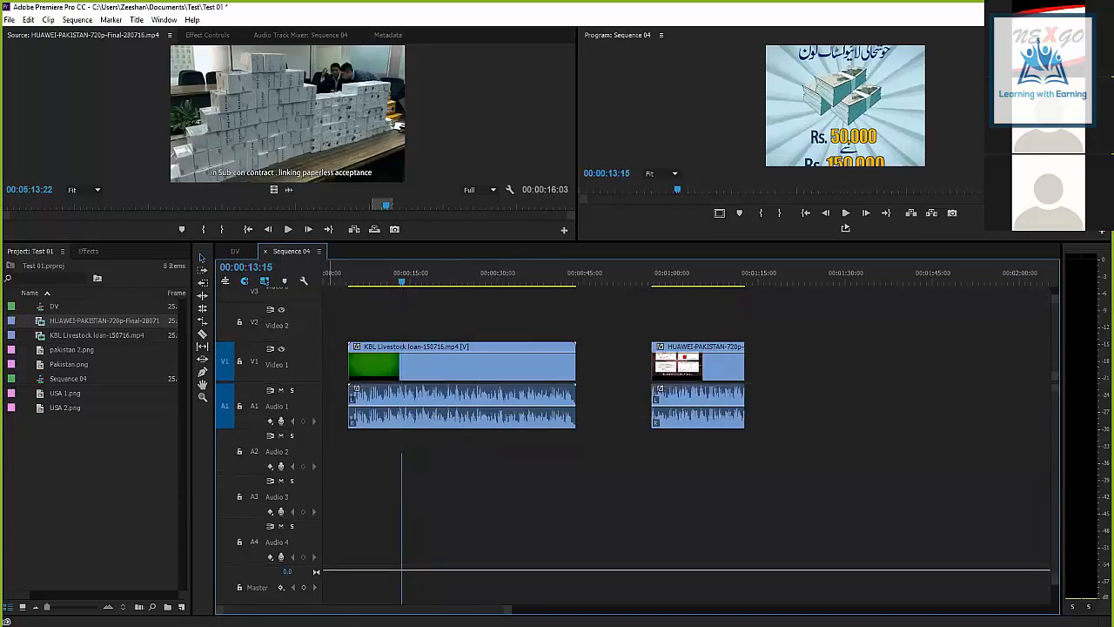
Shrink all video tracks in Sequence 04 to their minimum height.
{"action": "scroll", "coordinate": [610, 436], "scroll_direction": "up", "scroll_amount": 3}
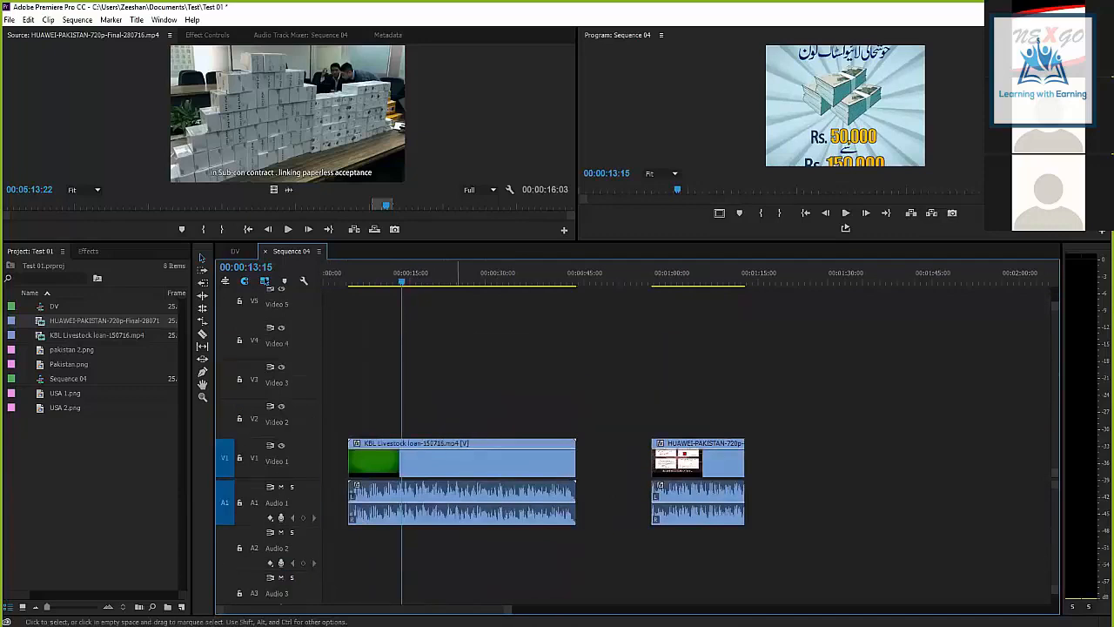
{"action": "scroll", "coordinate": [635, 435], "scroll_direction": "down", "scroll_amount": 2}
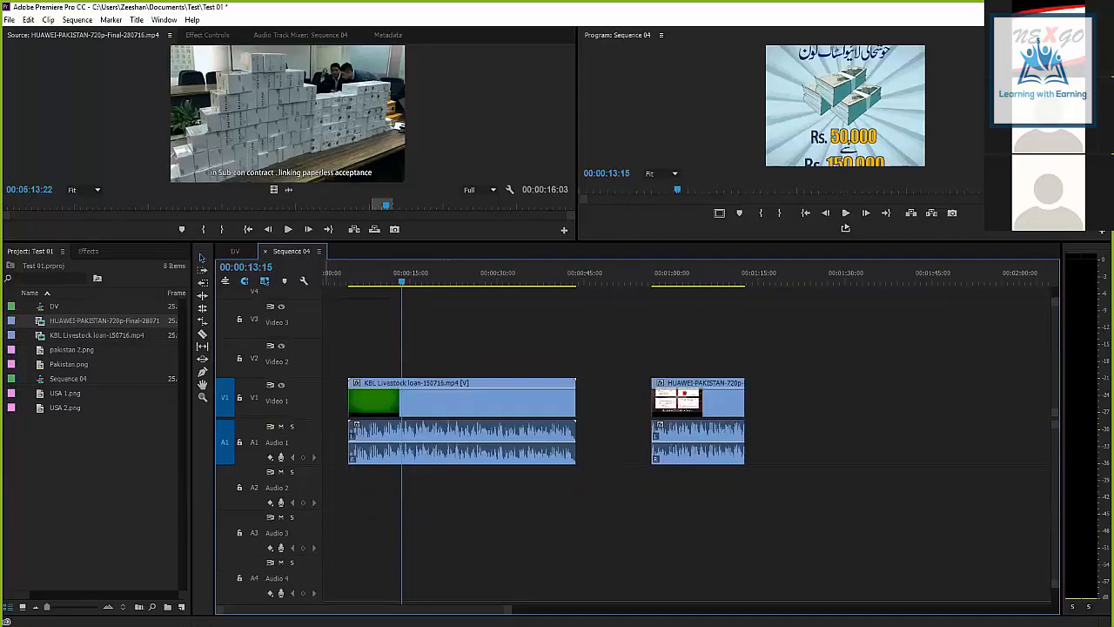
{"action": "key", "text": "ctrl+equal"}
{"action": "key", "text": "ctrl+minus"}
{"action": "key", "text": "ctrl+minus"}
{"action": "key", "text": "ctrl+minus"}
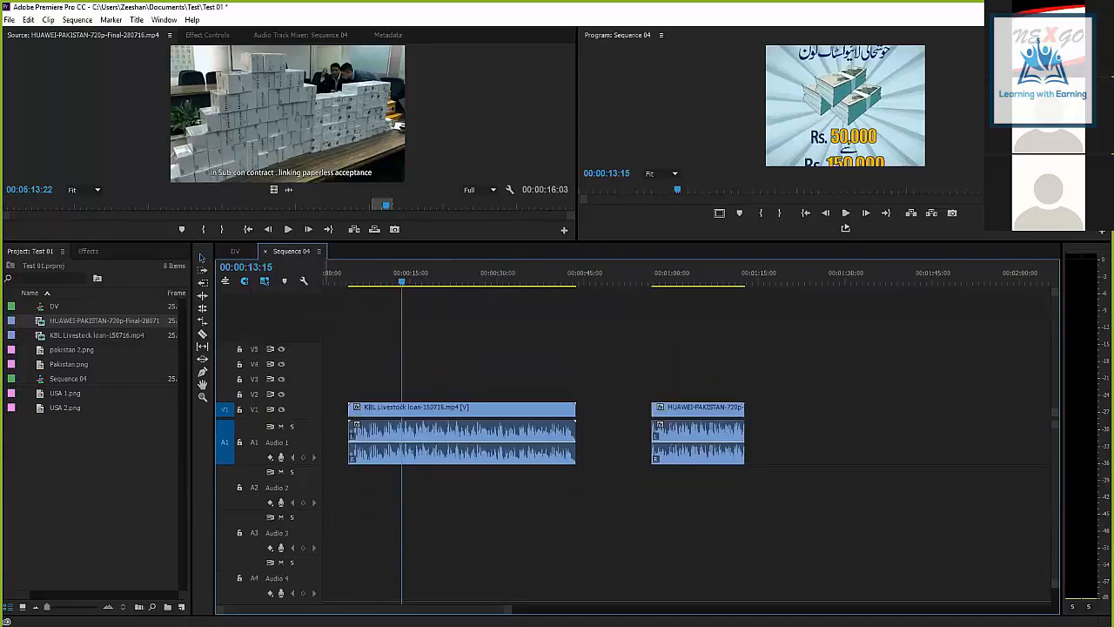
Enlarge and shrink the video tracks, leaving them slightly above minimum height, and move the playhead to 00:00:05:18.
{"action": "key", "text": "ctrl+equal"}
{"action": "key", "text": "ctrl+minus"}
{"action": "key", "text": "ctrl+equal"}
{"action": "key", "text": "ctrl+minus"}
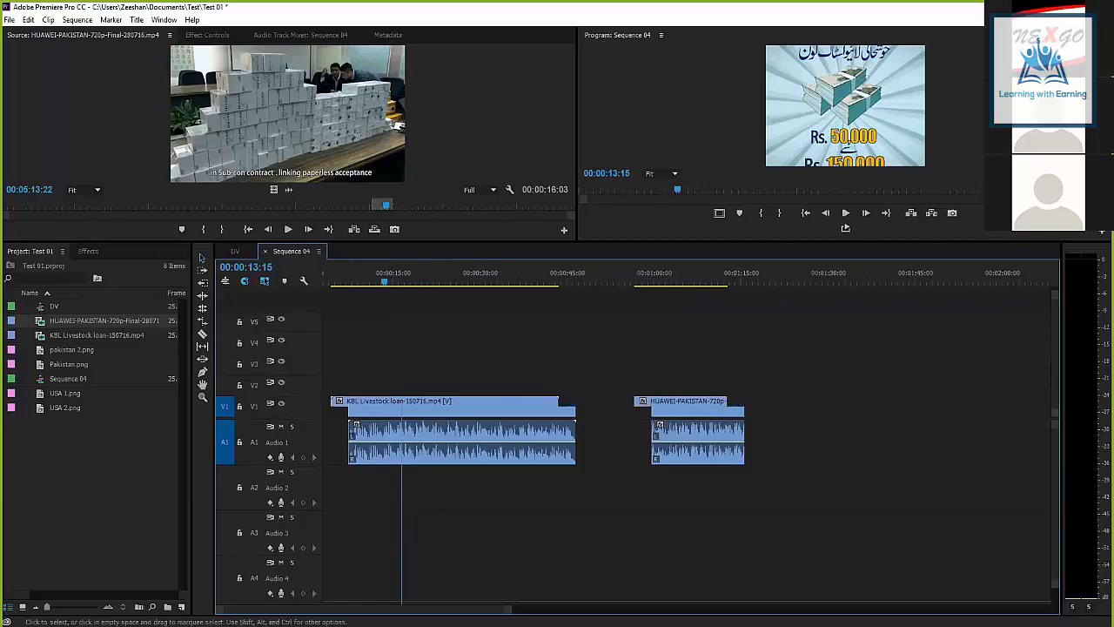
{"action": "left_click_drag", "start_coordinate": [402, 280], "coordinate": [356, 281]}
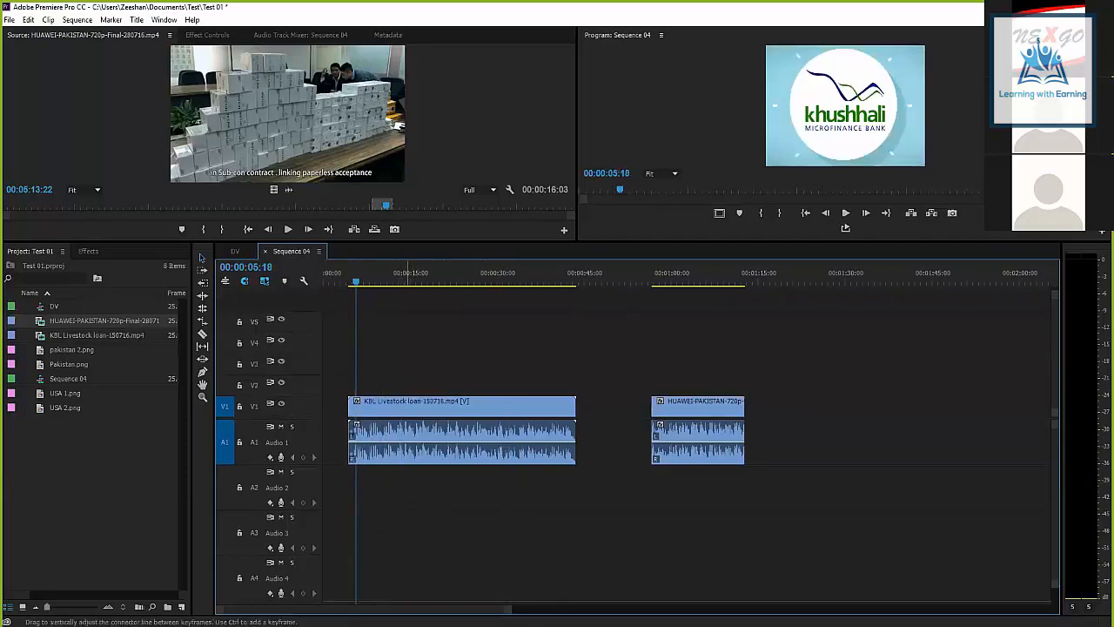
Lower the volume level lines of the KBL Livestock loan and HUAWEI-PAKISTAN clips on Audio 1.
{"action": "left_click_drag", "start_coordinate": [407, 442], "coordinate": [407, 459]}
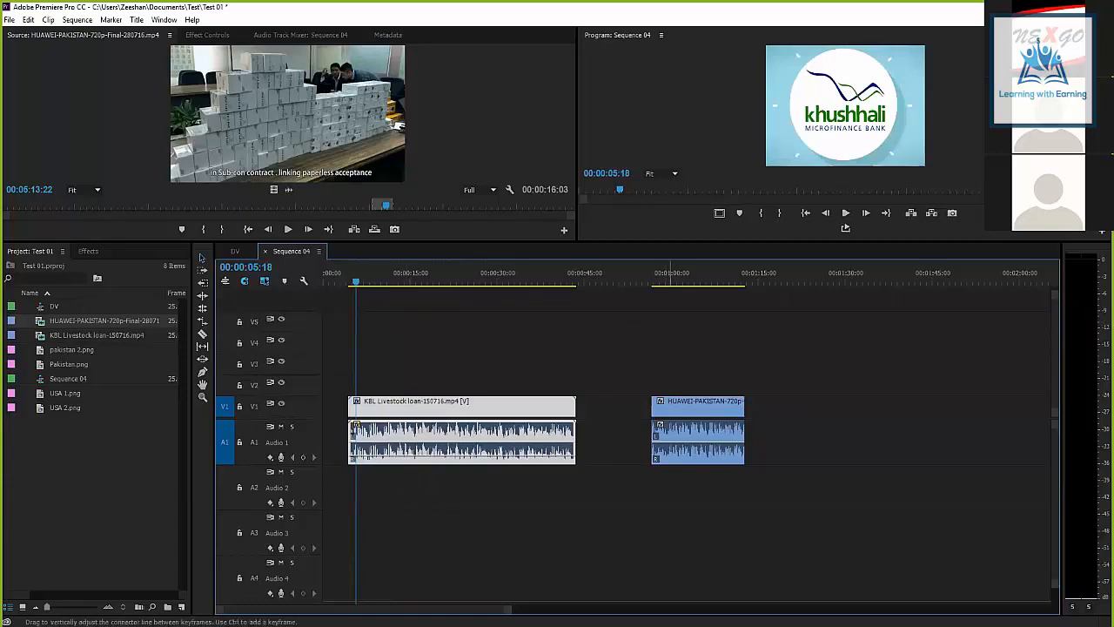
{"action": "mouse_move", "coordinate": [681, 450]}
{"action": "left_mouse_down"}
{"action": "mouse_move", "coordinate": [681, 470]}
{"action": "mouse_move", "coordinate": [681, 456]}
{"action": "left_mouse_up"}
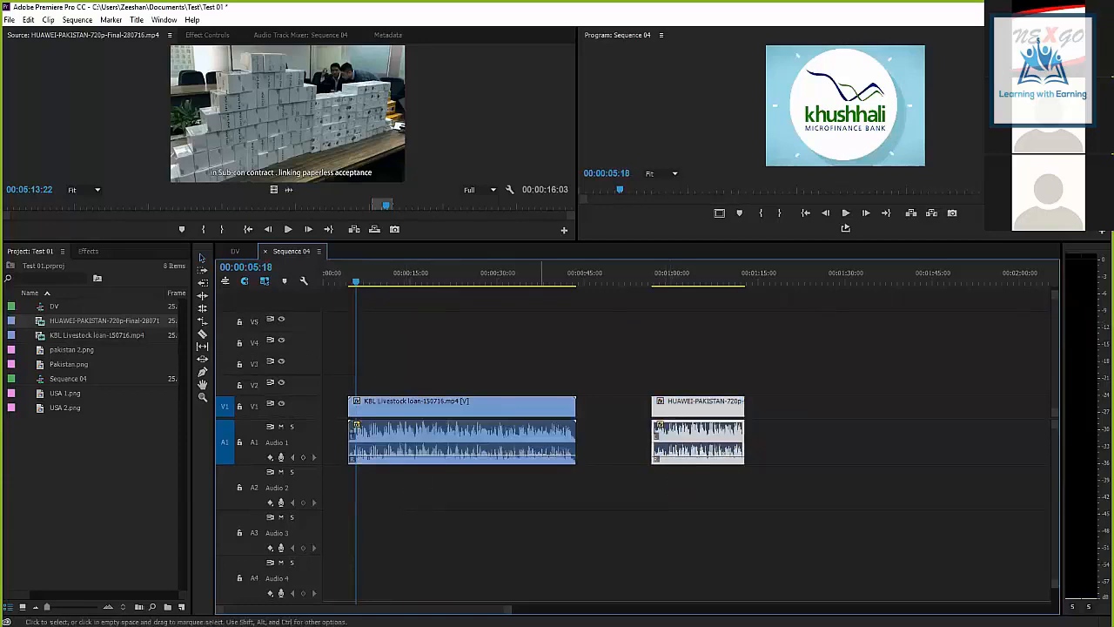
{"action": "left_click_drag", "start_coordinate": [536, 457], "coordinate": [535, 455]}
{"action": "left_click", "coordinate": [533, 496]}
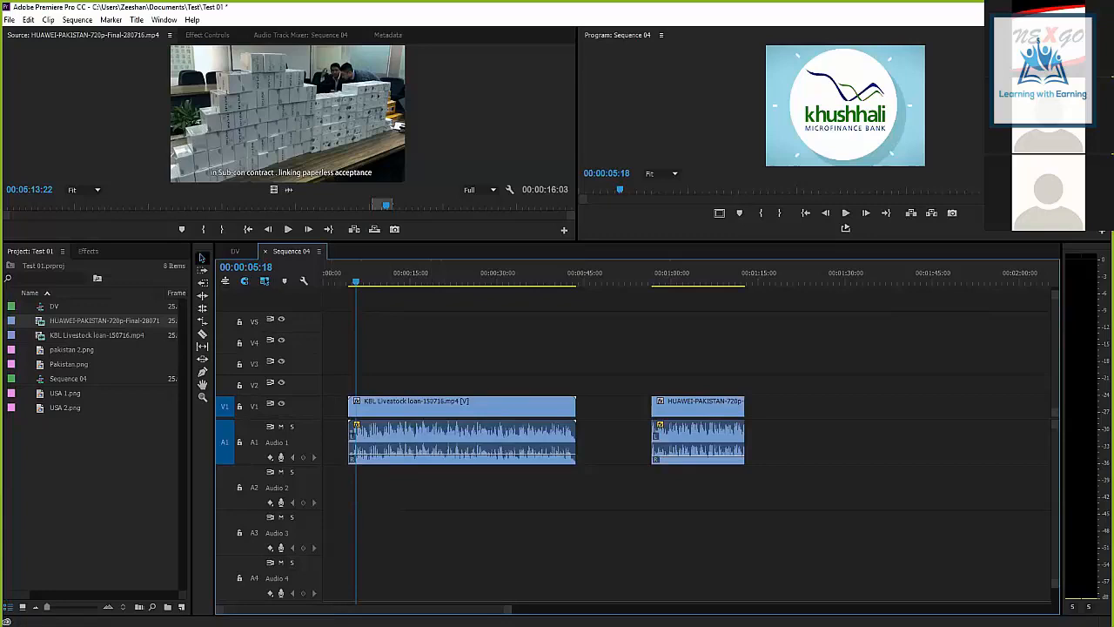
Select the KBL Livestock loan clip and both clips together with marquees using the Selection tool, and clear the selection.
{"action": "left_click", "coordinate": [201, 257]}
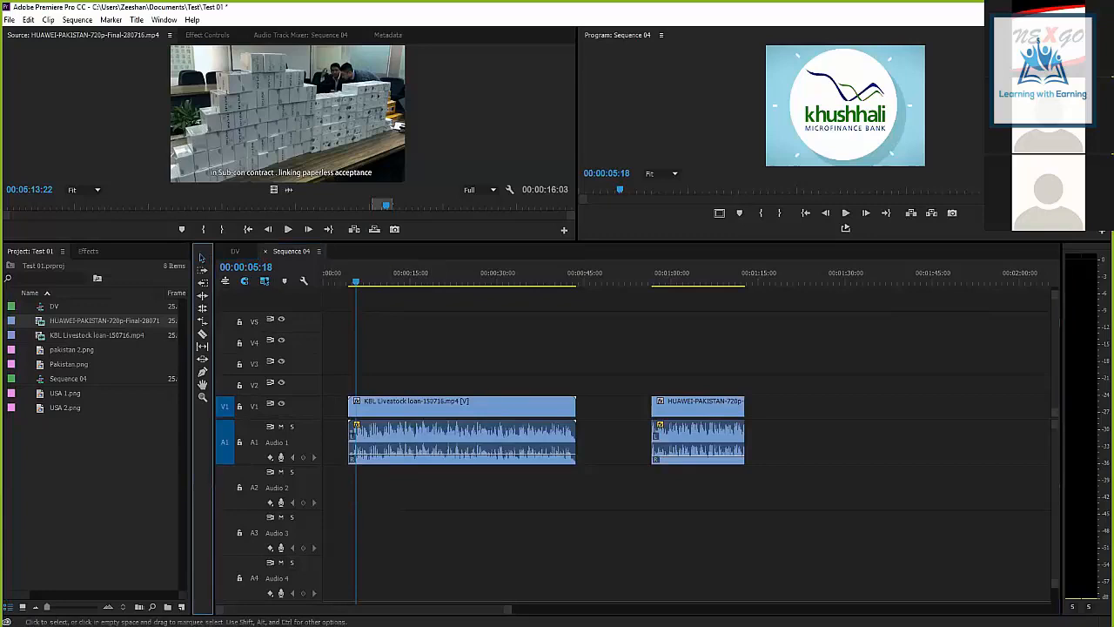
{"action": "left_click_drag", "start_coordinate": [557, 342], "coordinate": [497, 459]}
{"action": "left_click", "coordinate": [755, 370]}
{"action": "left_click", "coordinate": [522, 433]}
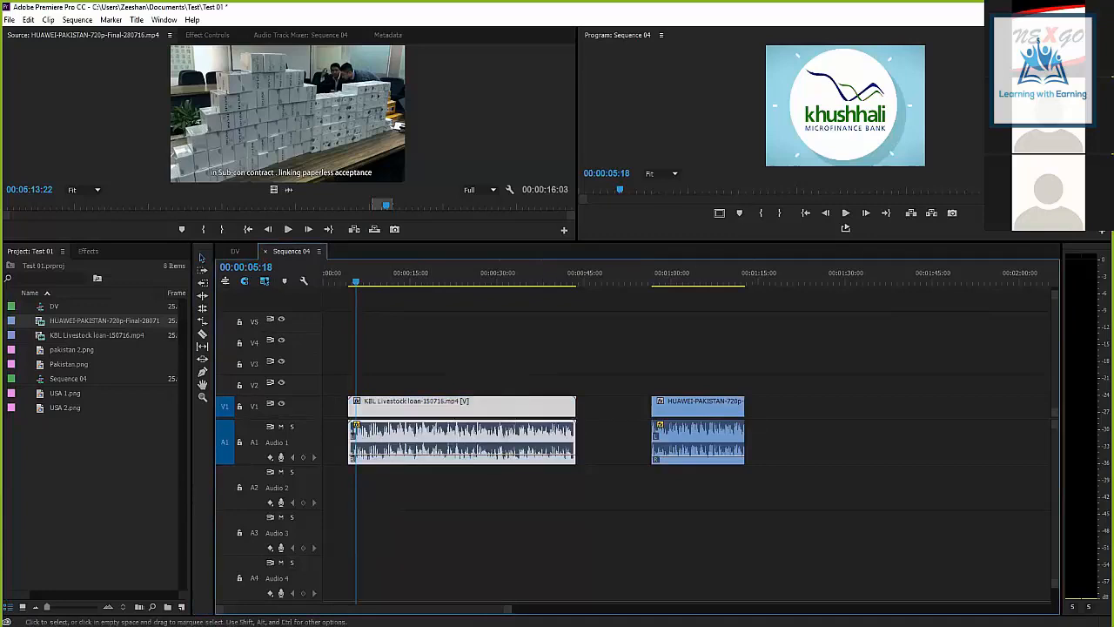
{"action": "mouse_move", "coordinate": [741, 369]}
{"action": "left_mouse_down"}
{"action": "mouse_move", "coordinate": [712, 352]}
{"action": "mouse_move", "coordinate": [511, 493]}
{"action": "left_mouse_up"}
{"action": "left_click", "coordinate": [634, 489]}
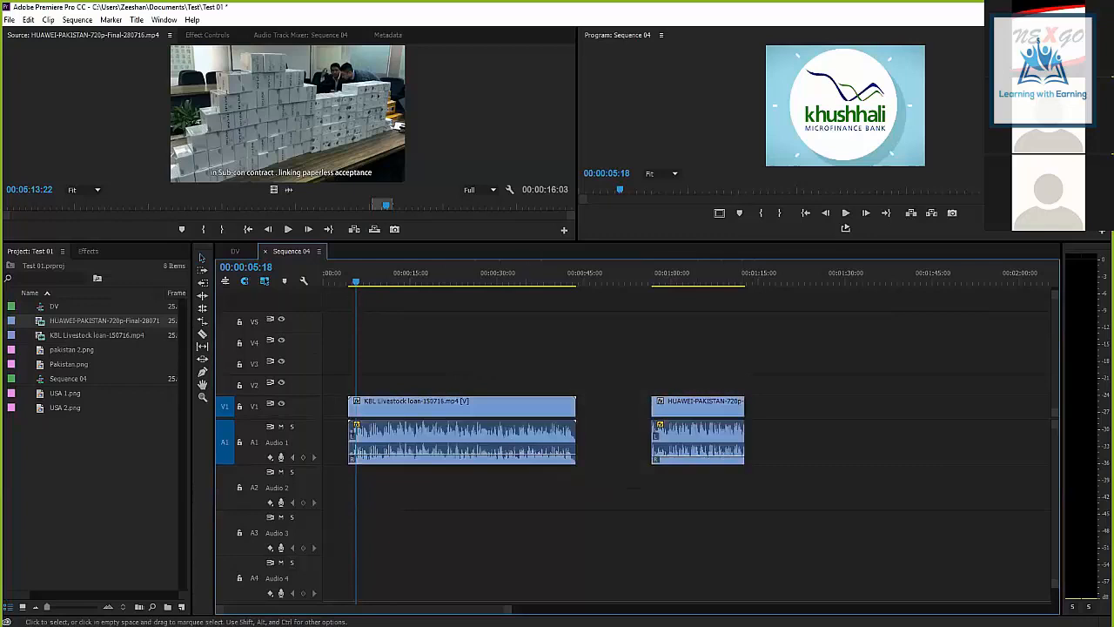
Shift the KBL Livestock loan clip to a different time on Video 1 and enlarge the Video 1 track to show thumbnails.
{"action": "mouse_move", "coordinate": [483, 407]}
{"action": "left_mouse_down"}
{"action": "mouse_move", "coordinate": [440, 366]}
{"action": "mouse_move", "coordinate": [487, 406]}
{"action": "mouse_move", "coordinate": [468, 407]}
{"action": "left_mouse_up"}
{"action": "left_click", "coordinate": [472, 366]}
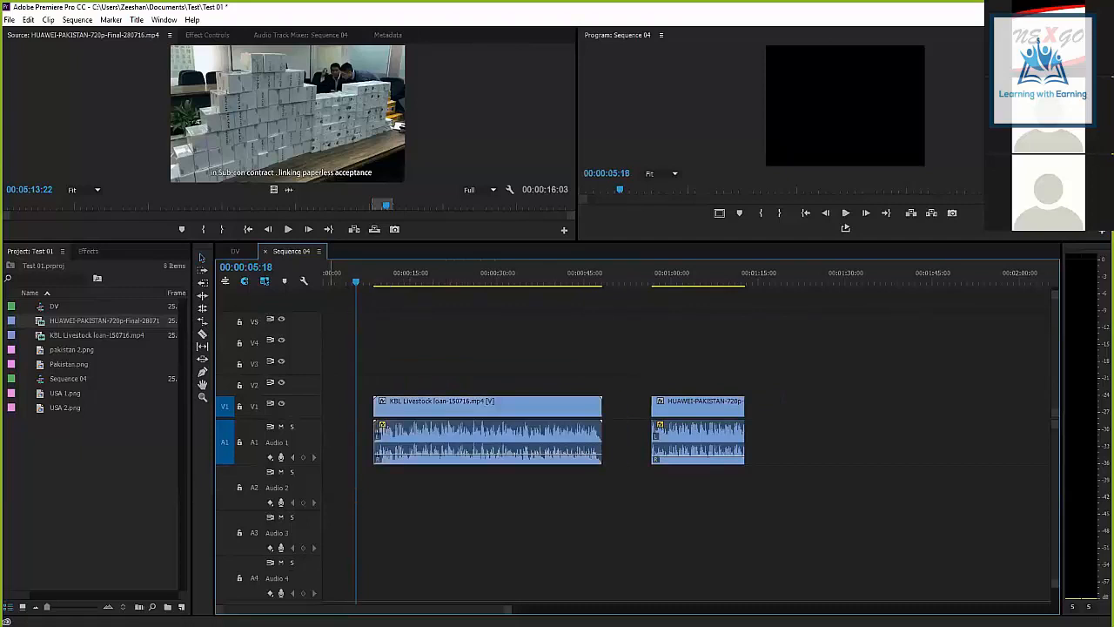
{"action": "left_click_drag", "start_coordinate": [261, 396], "coordinate": [261, 377]}
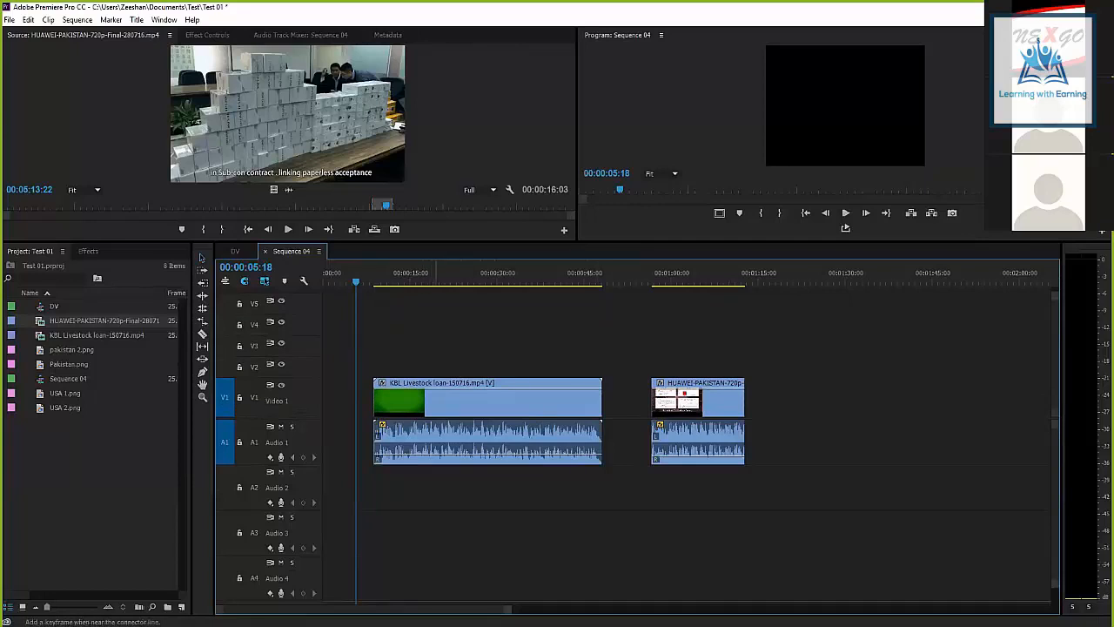
Move the KBL Livestock loan clip back earlier and shift the HUAWEI-PAKISTAN clip closer behind it, leaving a small gap.
{"action": "left_click_drag", "start_coordinate": [487, 400], "coordinate": [462, 401]}
{"action": "left_click_drag", "start_coordinate": [698, 400], "coordinate": [636, 400]}
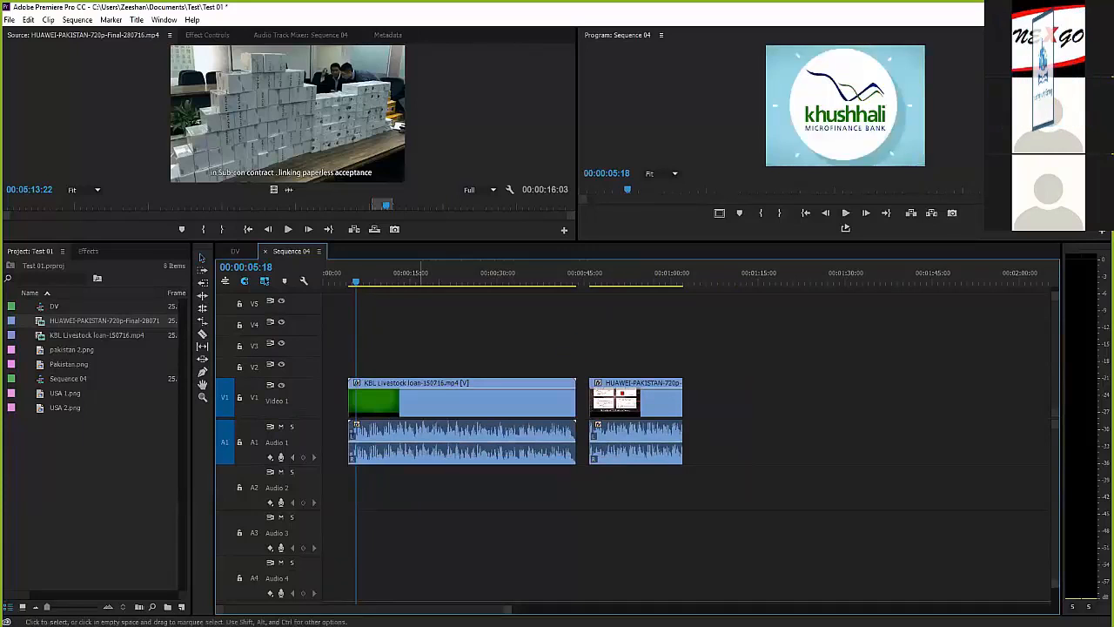
{"action": "key", "text": "ctrl+a"}
{"action": "key", "text": "ctrl+shift+a"}
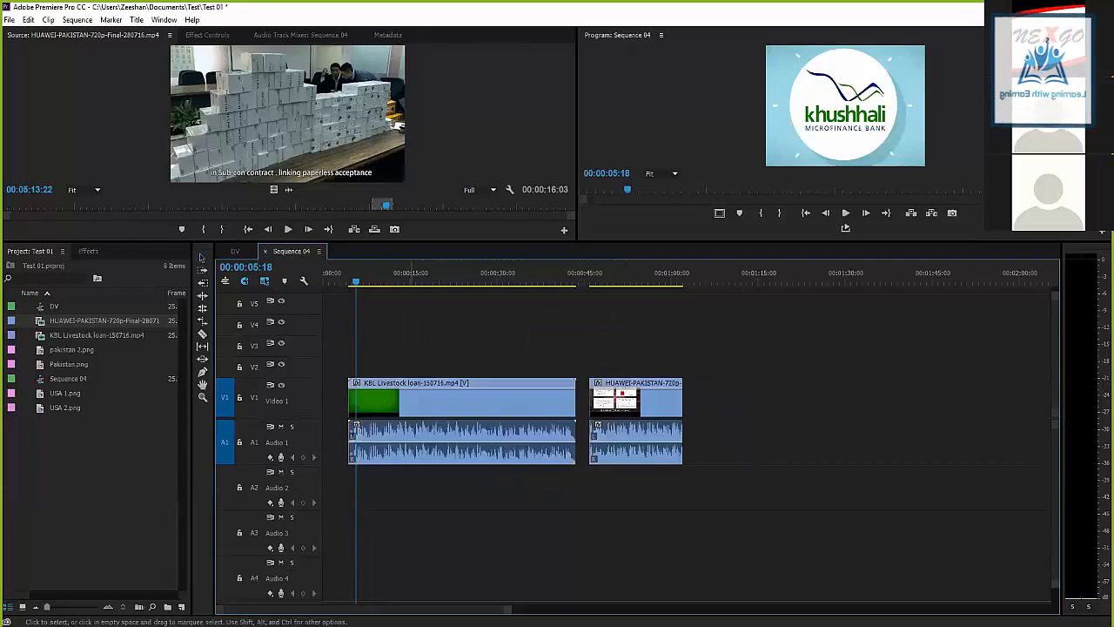
Select the KBL Livestock loan clip and collapse all video and audio tracks to minimum height.
{"action": "left_click_drag", "start_coordinate": [380, 341], "coordinate": [515, 493]}
{"action": "key", "text": "ctrl+minus"}
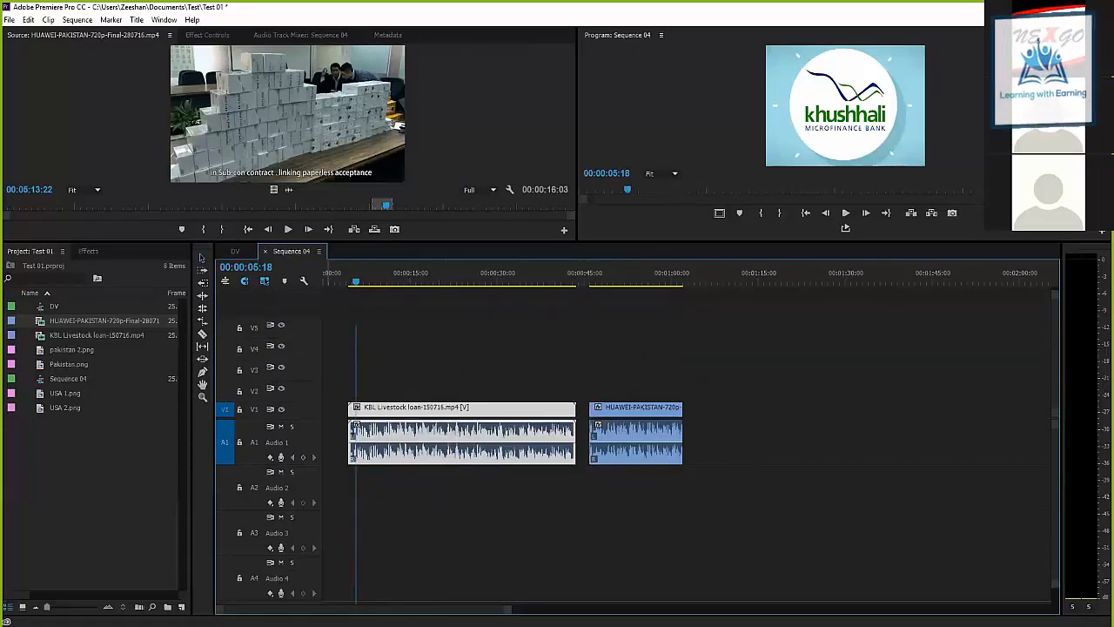
{"action": "key", "text": "alt+minus"}
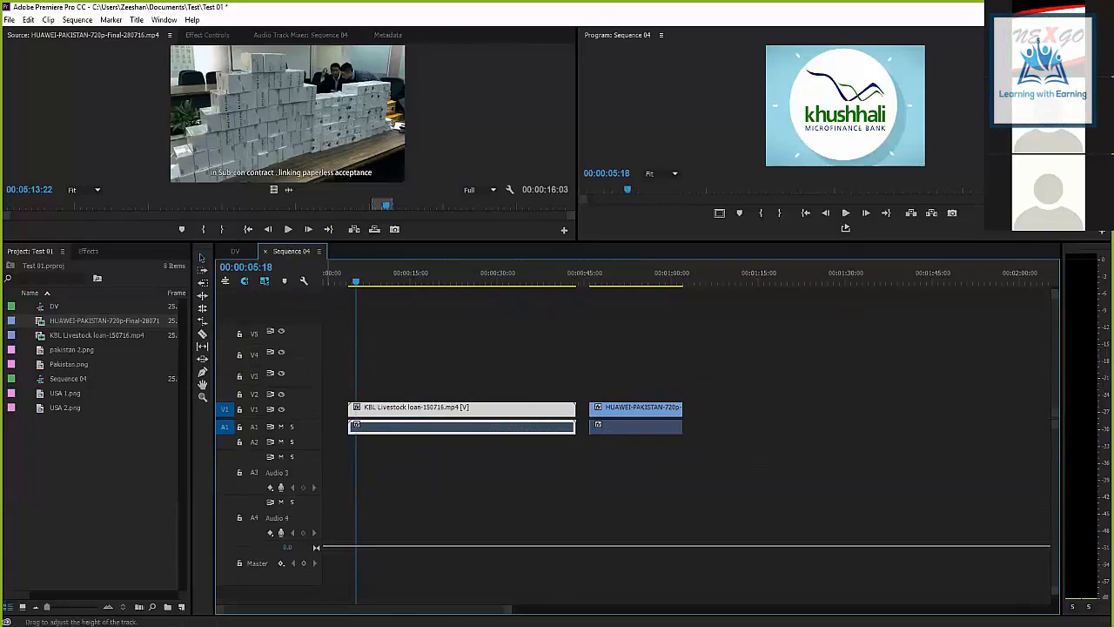
{"action": "key", "text": "ctrl+minus"}
{"action": "key", "text": "alt+minus"}
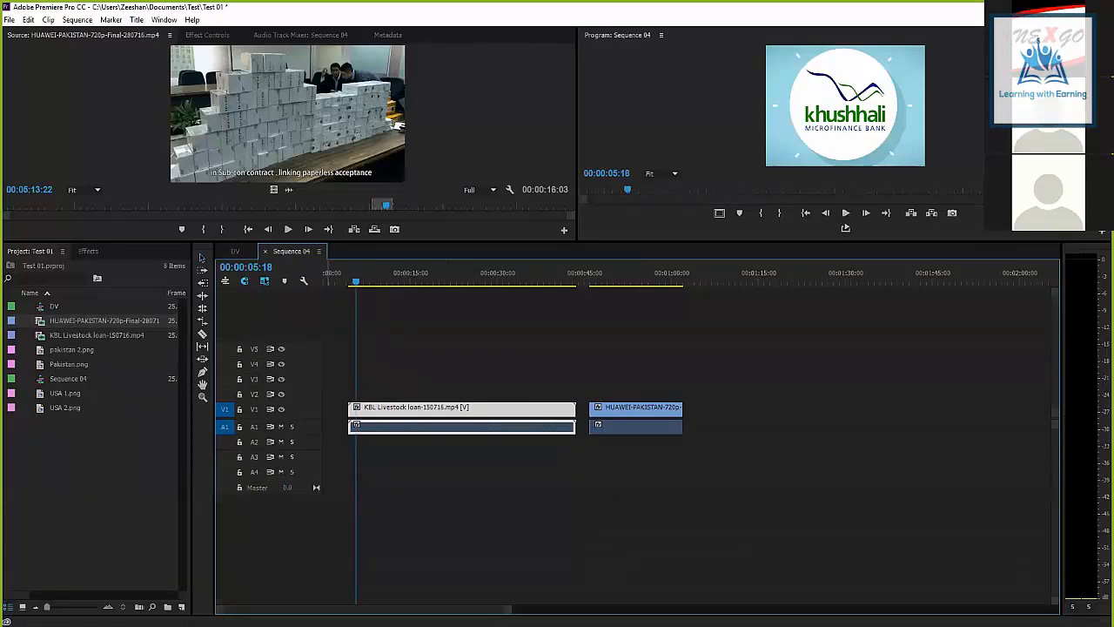
Expand and collapse the heights of all audio tracks, leaving them expanded enough to show waveforms and track names.
{"action": "key", "text": "alt+equal"}
{"action": "key", "text": "alt+equal"}
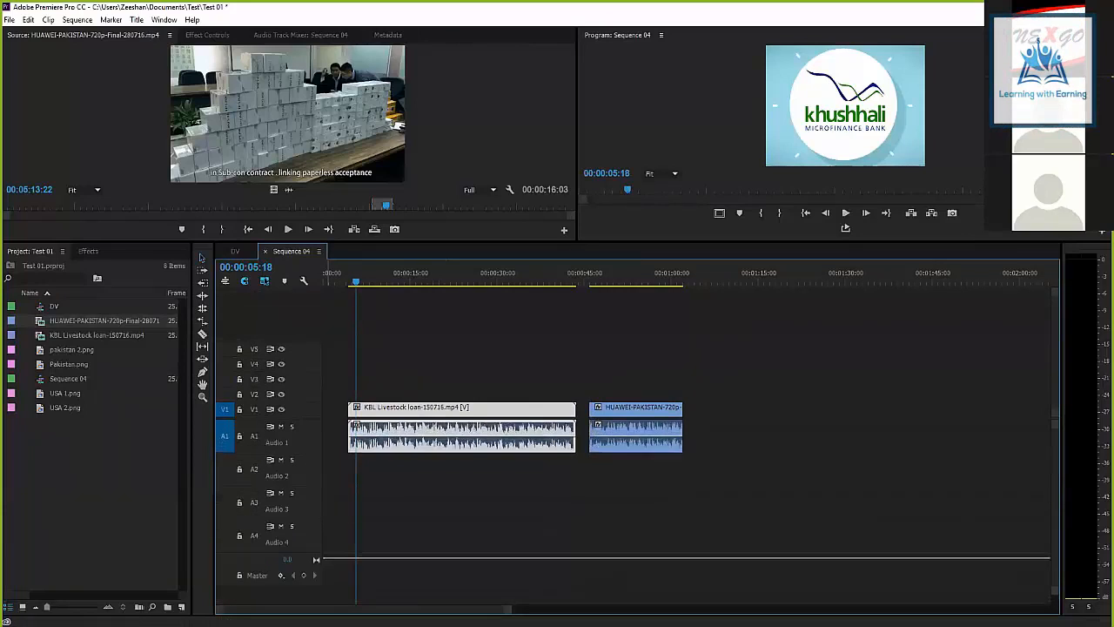
{"action": "key", "text": "alt+minus"}
{"action": "key", "text": "alt+minus"}
{"action": "key", "text": "alt+equal"}
{"action": "key", "text": "alt+equal"}
{"action": "key", "text": "alt+equal"}
{"action": "key", "text": "alt+equal"}
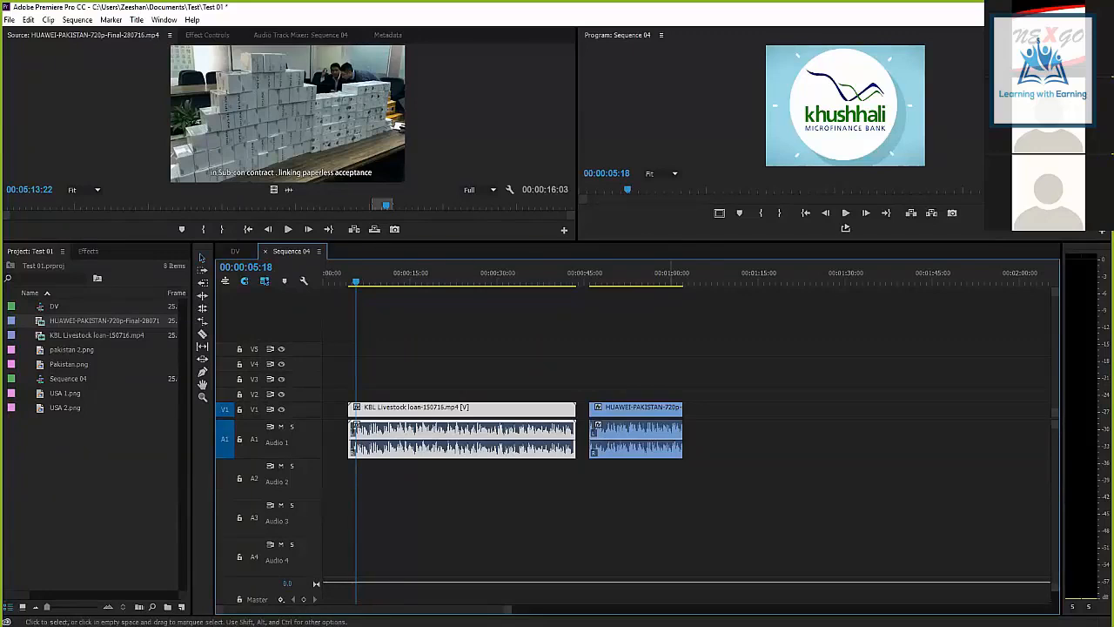
Extend the end of the HUAWEI-PAKISTAN clip to its full source length.
{"action": "left_click_drag", "start_coordinate": [683, 435], "coordinate": [1038, 435]}
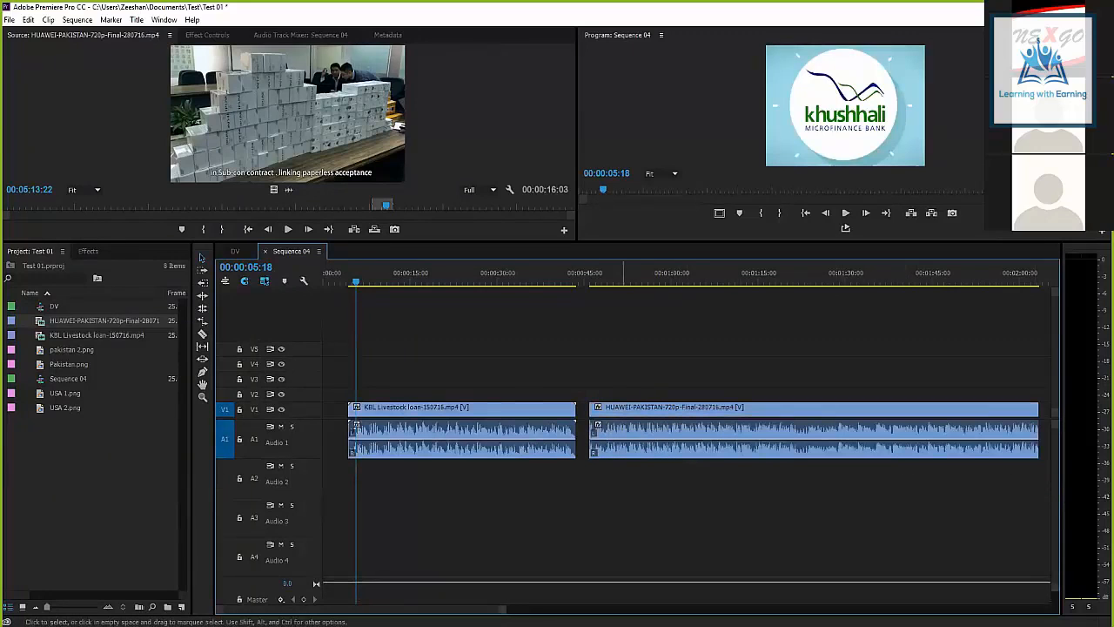
{"action": "key", "text": "minus"}
{"action": "key", "text": "minus"}
{"action": "key", "text": "minus"}
{"action": "left_click_drag", "start_coordinate": [448, 435], "coordinate": [531, 435]}
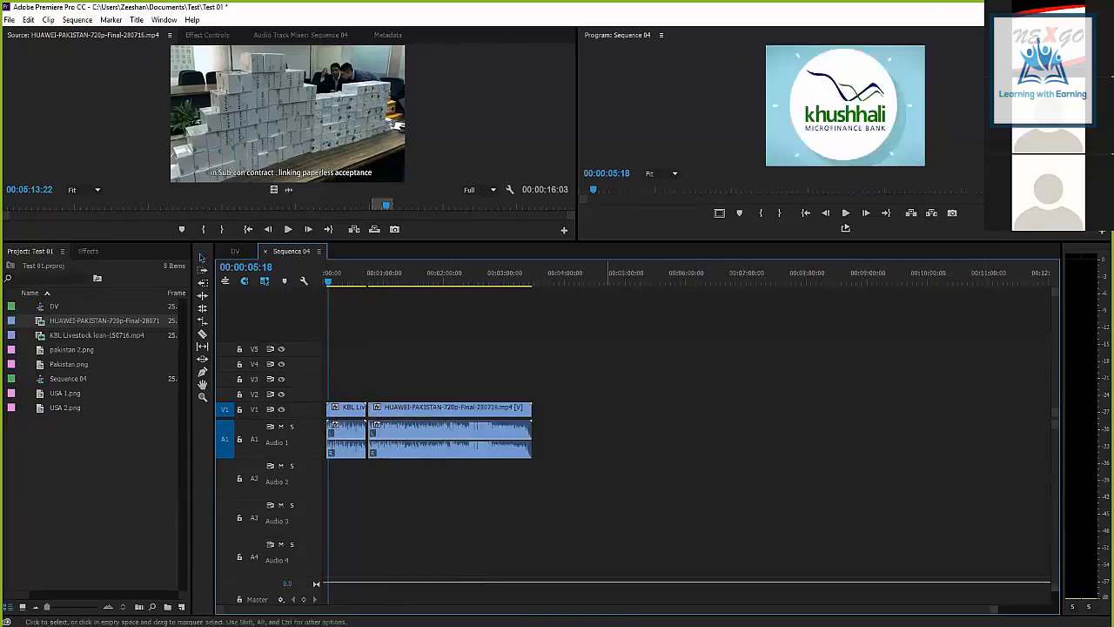
Place the playhead at 00:03:21:04 near the end of the HUAWEI-PAKISTAN clip and zoom the timeline in and out around it.
{"action": "key", "text": "equal"}
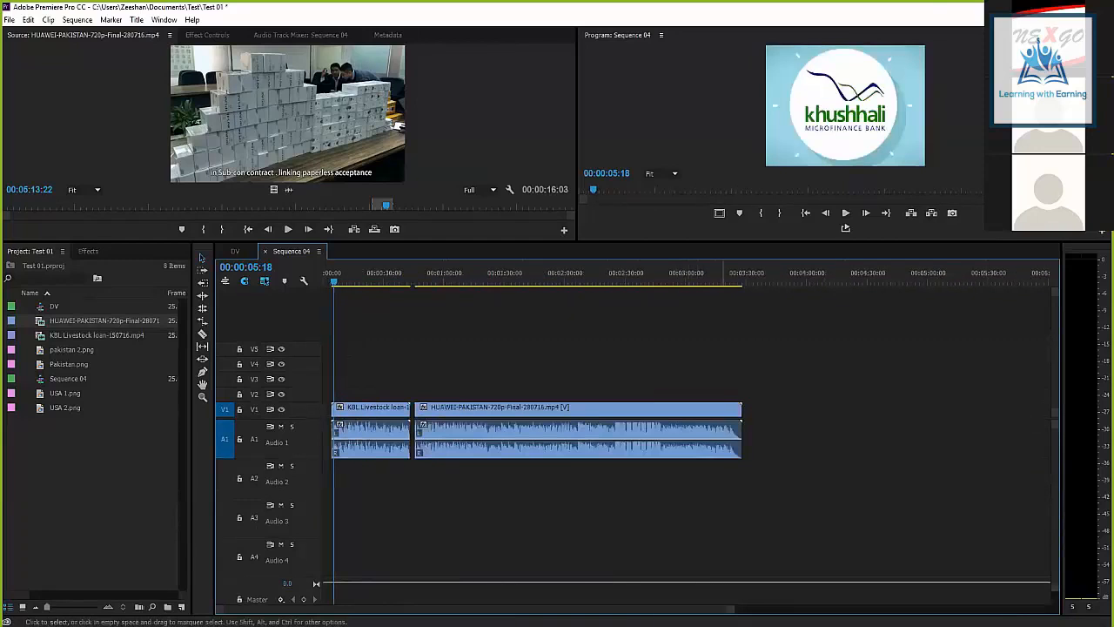
{"action": "left_click", "coordinate": [728, 274]}
{"action": "key", "text": "equal"}
{"action": "key", "text": "equal"}
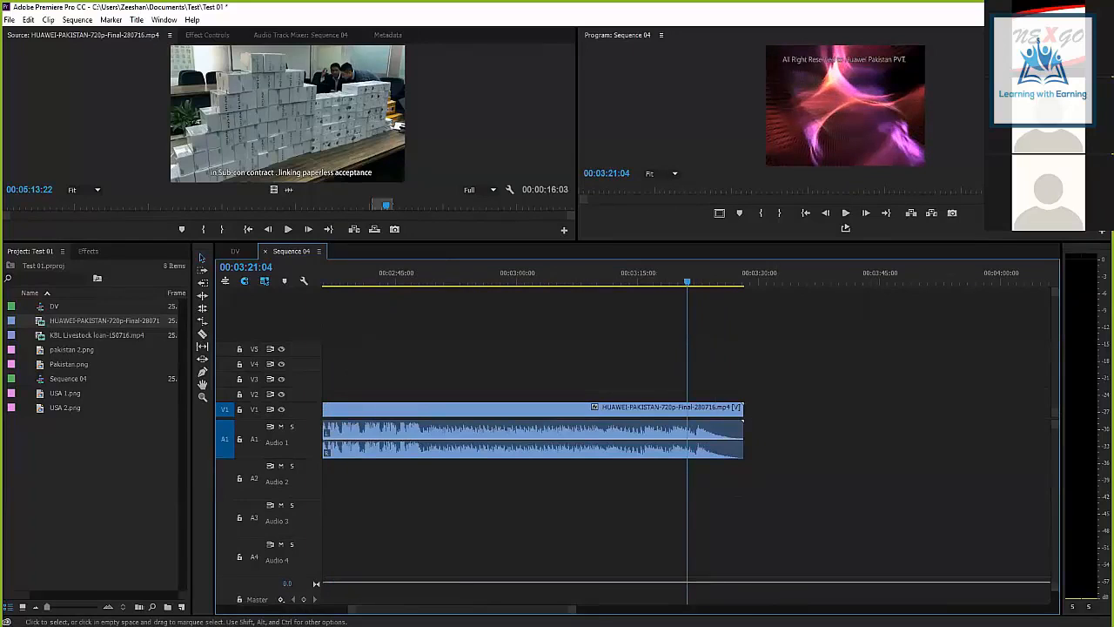
{"action": "key", "text": "minus"}
{"action": "key", "text": "minus"}
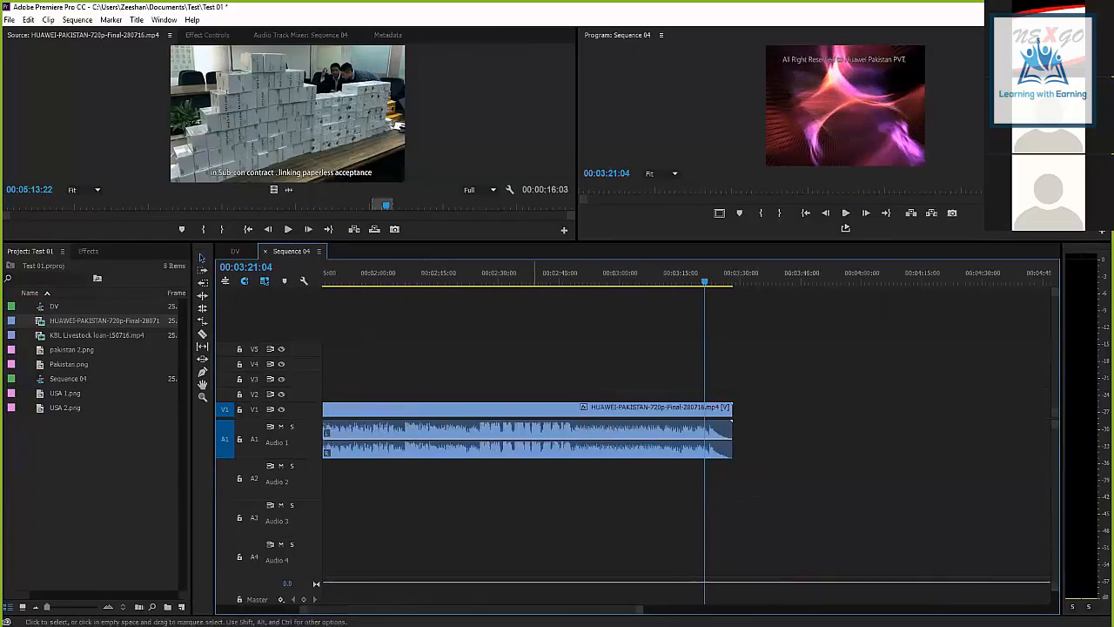
{"action": "key", "text": "minus"}
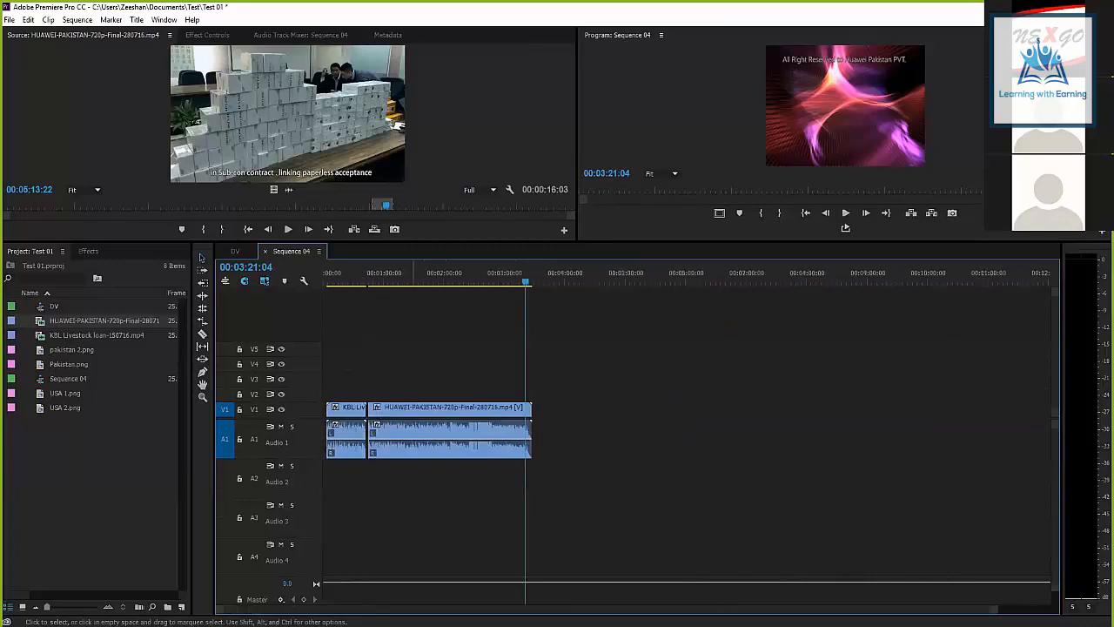
Return the playhead to the sequence start, advance it to 00:00:17:07, and zoom in on the timeline.
{"action": "key", "text": "Home"}
{"action": "key", "text": "equal"}
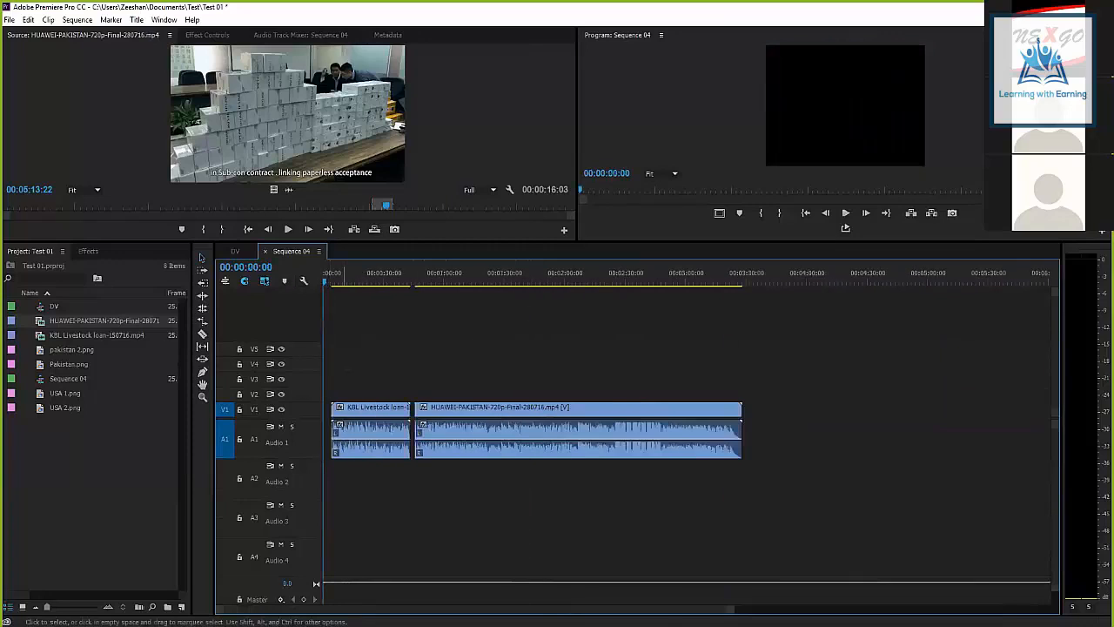
{"action": "key", "text": "equal"}
{"action": "key", "text": "minus"}
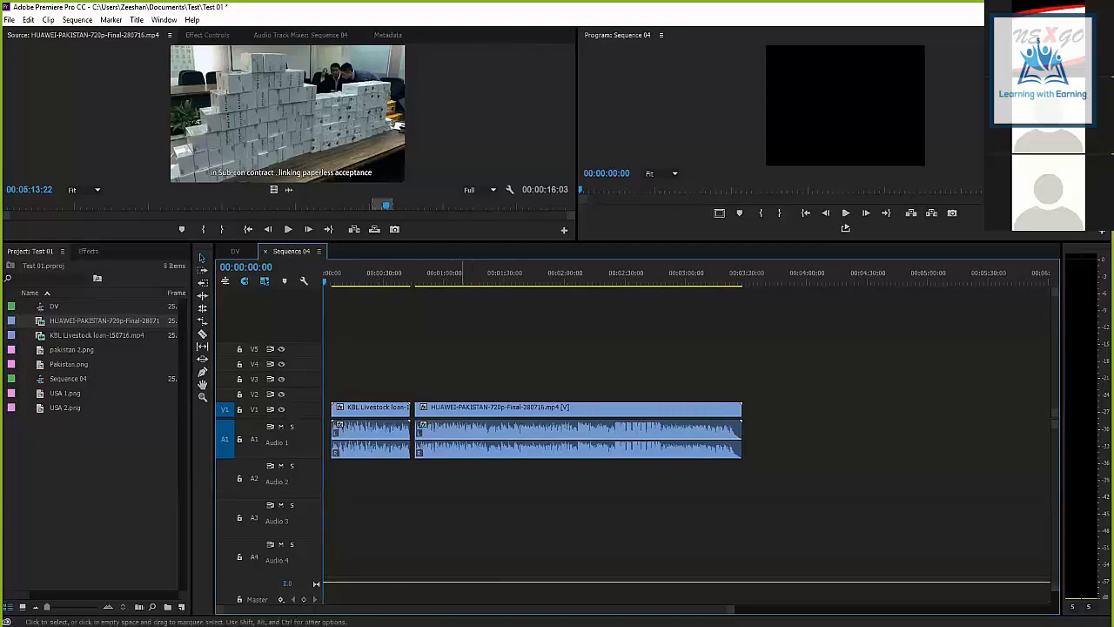
{"action": "key", "text": "space"}
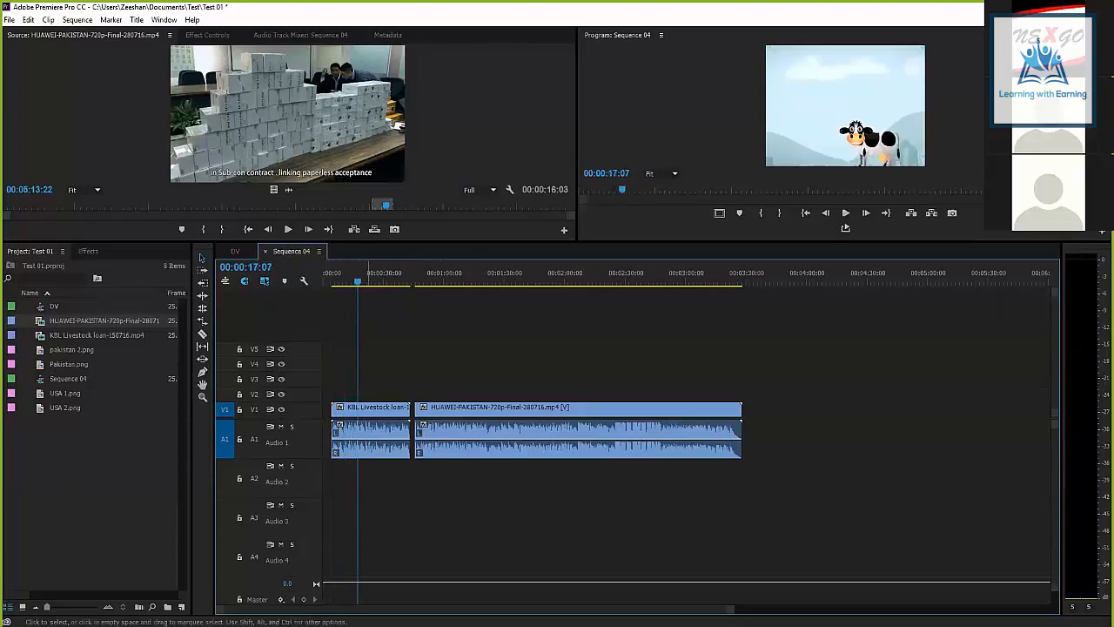
{"action": "key", "text": "="}
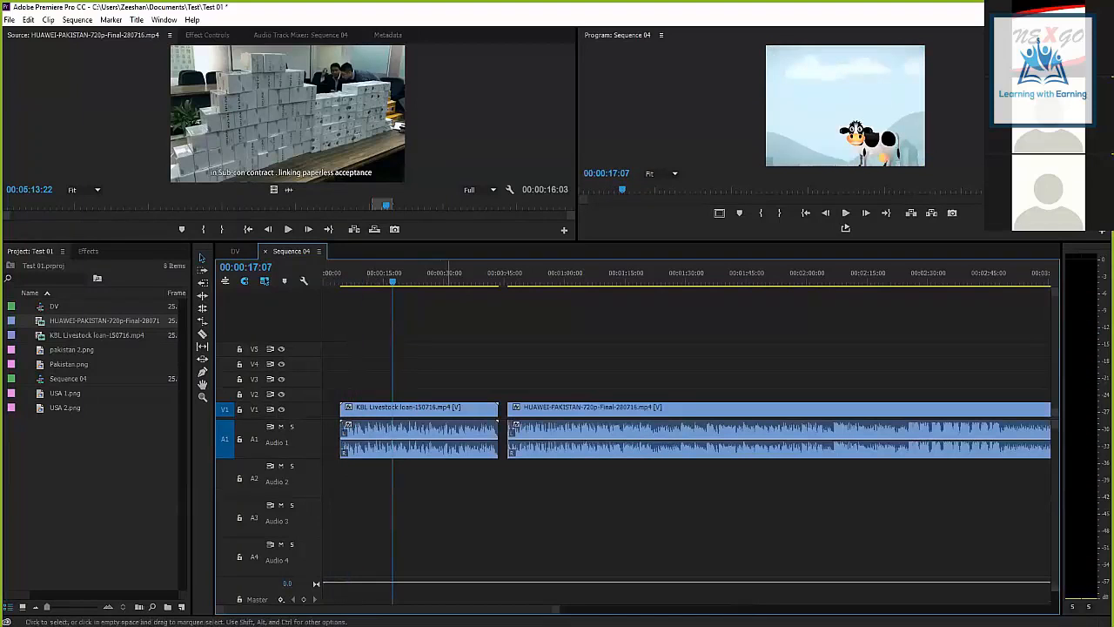
Enlarge and shrink the video tracks, leaving Video 1 tall enough to show clip thumbnails and the others at minimum height.
{"action": "key", "text": "ctrl+="}
{"action": "key", "text": "ctrl+="}
{"action": "key", "text": "ctrl+="}
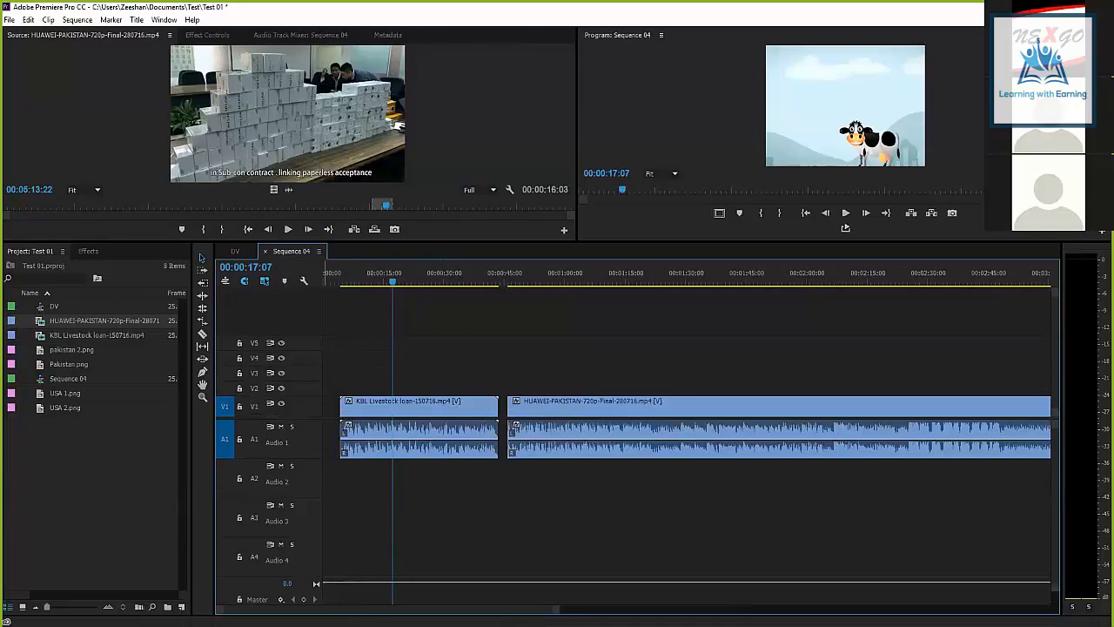
{"action": "key", "text": "ctrl+minus"}
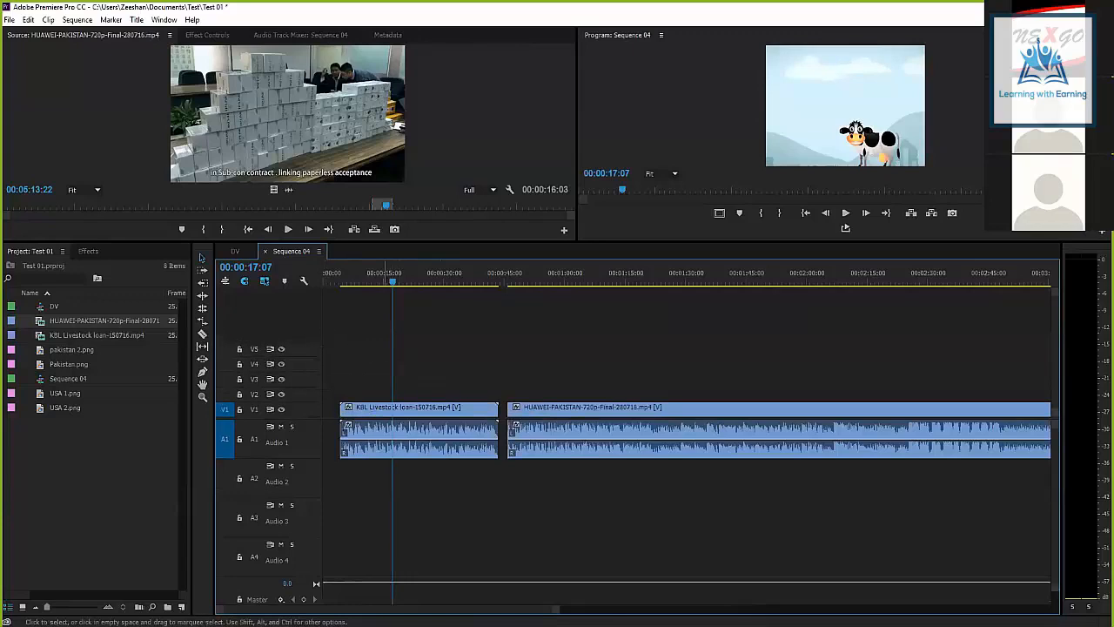
{"action": "key", "text": "ctrl+="}
{"action": "key", "text": "ctrl+="}
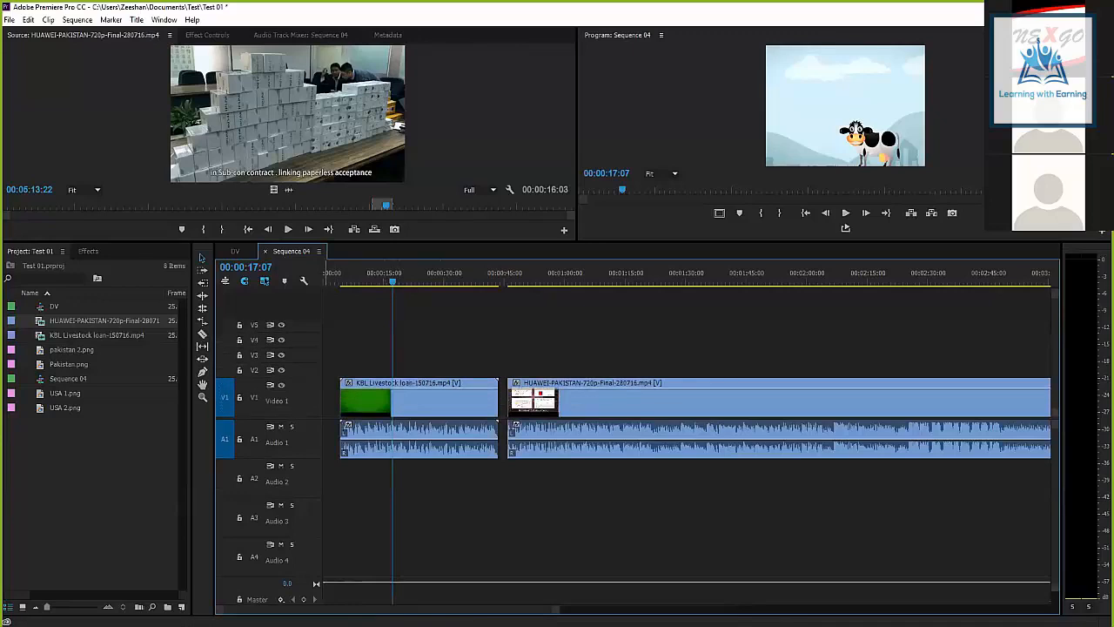
{"action": "key", "text": "ctrl+="}
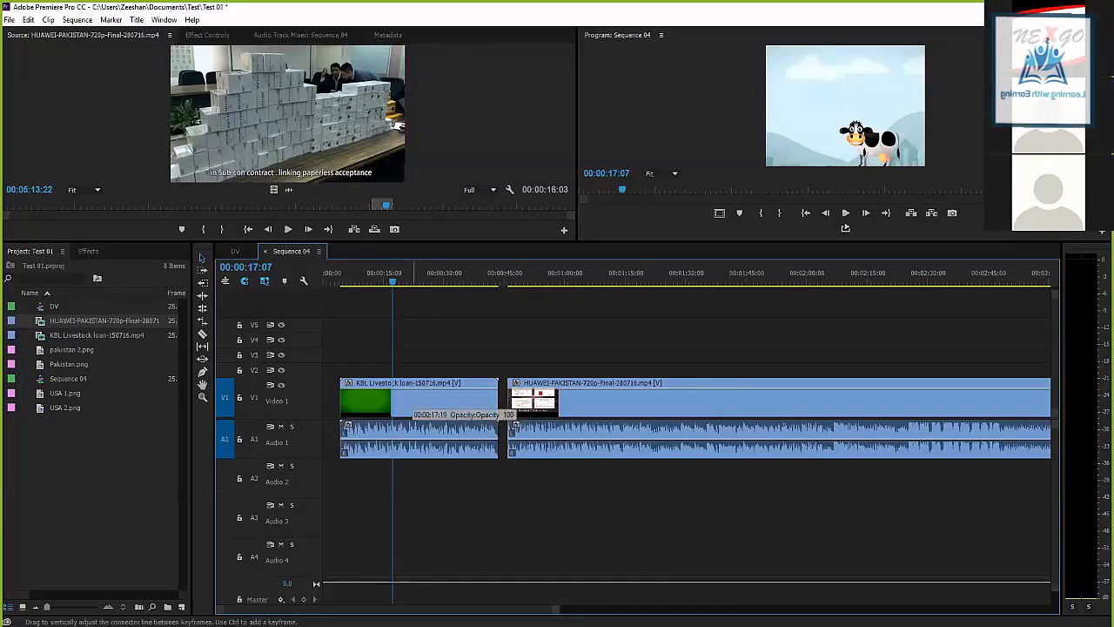
Select the KBL Livestock loan clip on Video 1 and lower its opacity line partway to darken the picture.
{"action": "left_click", "coordinate": [404, 402]}
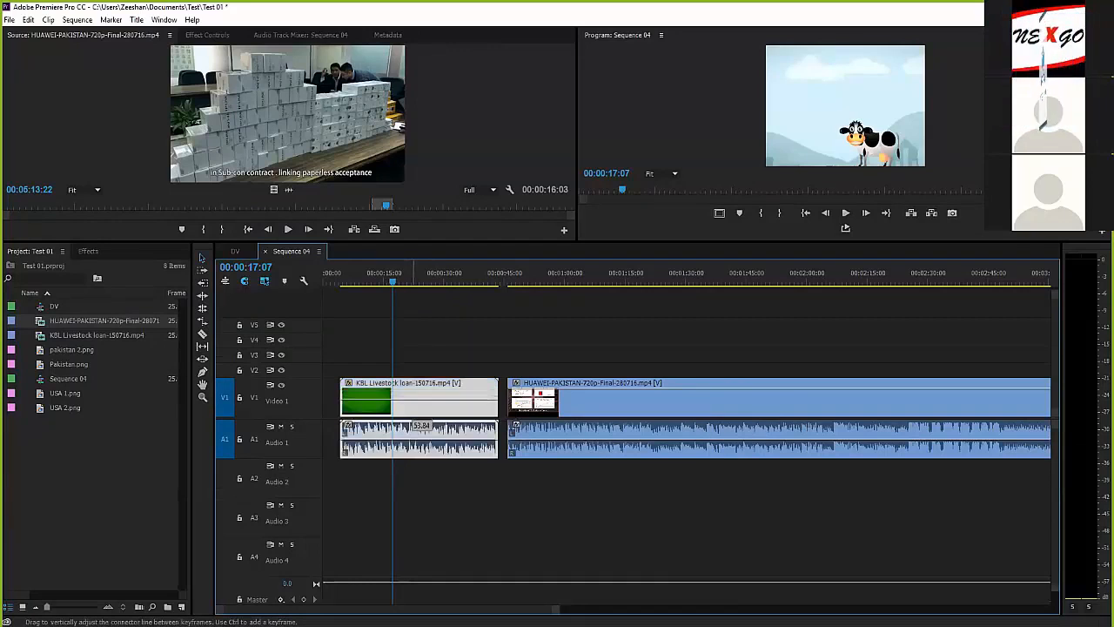
{"action": "left_click_drag", "start_coordinate": [419, 391], "coordinate": [418, 402]}
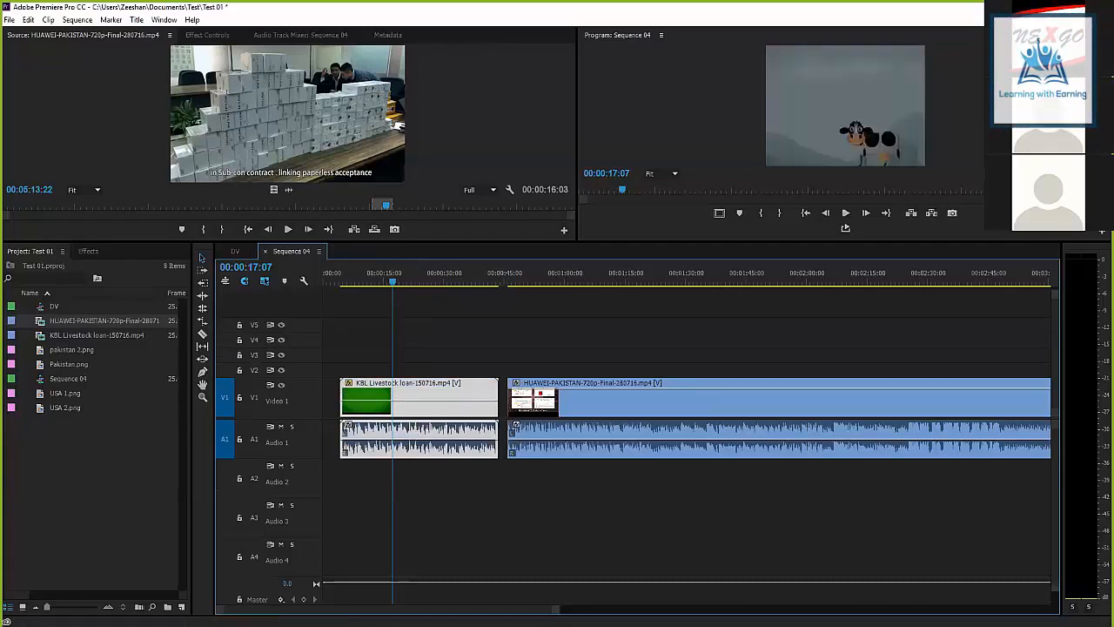
Scale both the KBL Livestock loan and HUAWEI-PAKISTAN clips to the frame size and clear the selection.
{"action": "right_click", "coordinate": [585, 393]}
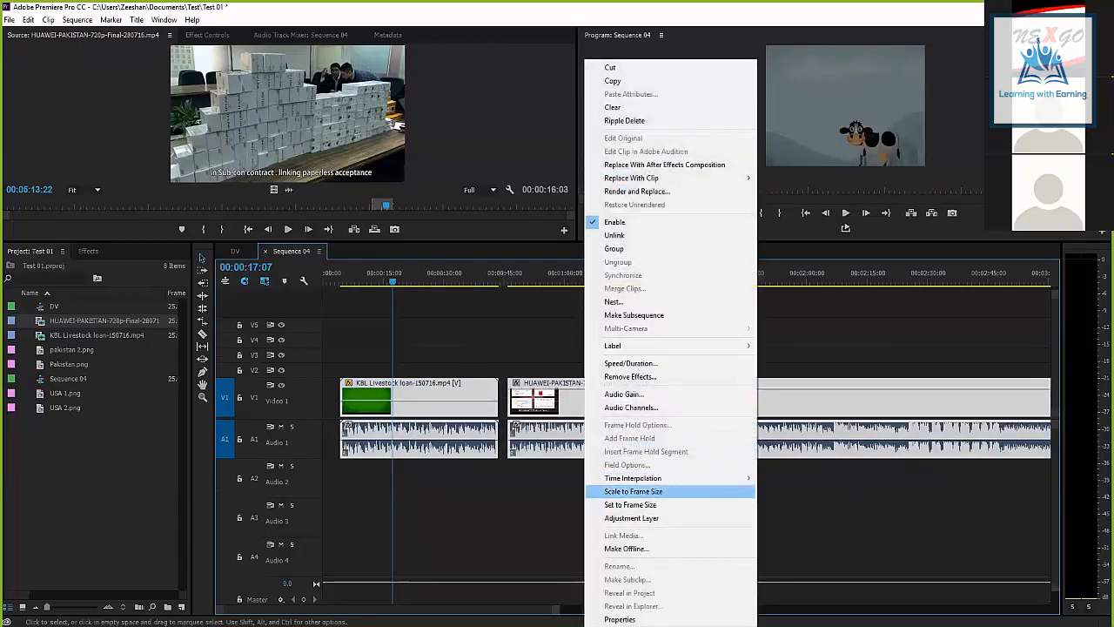
{"action": "left_click", "coordinate": [634, 491]}
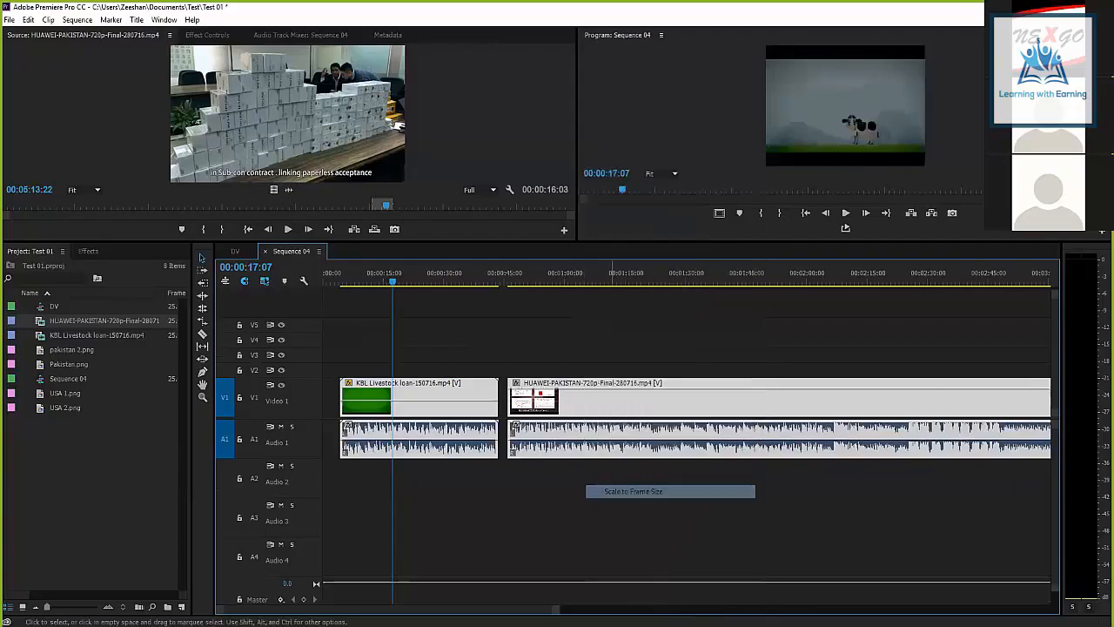
{"action": "key", "text": "ctrl+a"}
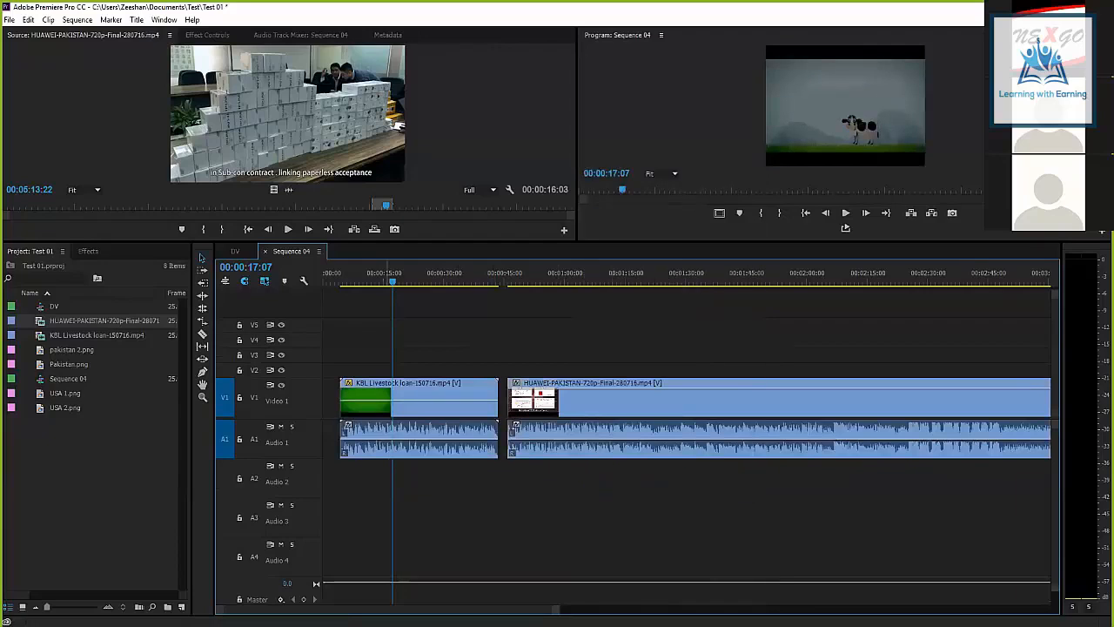
Play a few frames of the KBL Livestock loan clip, then raise its opacity to full and lower it partway again.
{"action": "key", "text": "space"}
{"action": "key", "text": "space"}
{"action": "left_click_drag", "start_coordinate": [428, 402], "coordinate": [424, 395]}
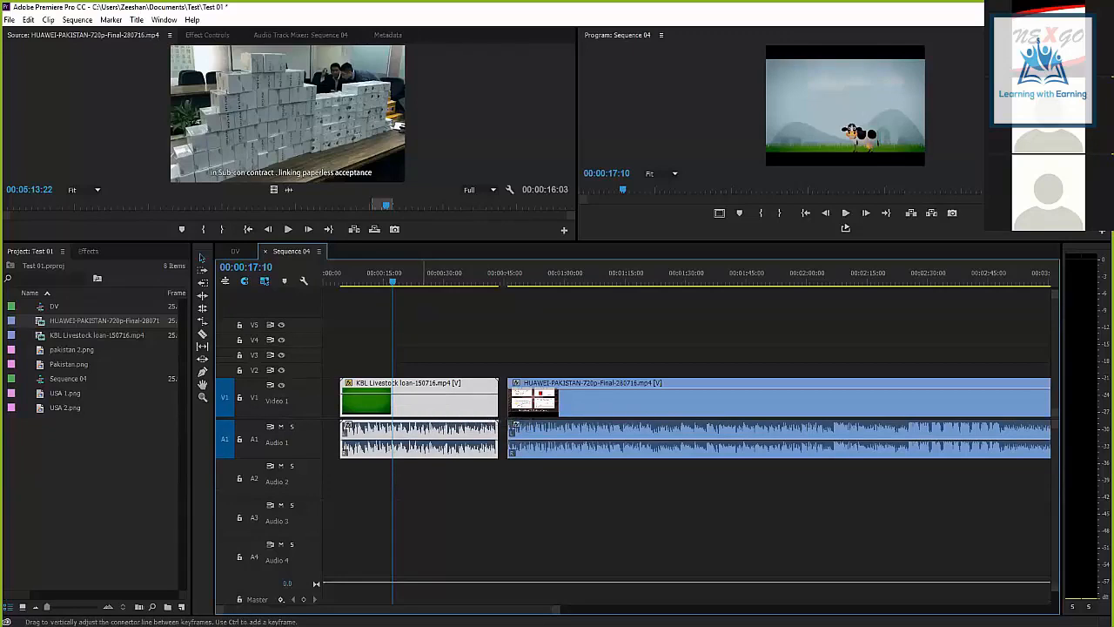
{"action": "left_click_drag", "start_coordinate": [419, 393], "coordinate": [409, 388]}
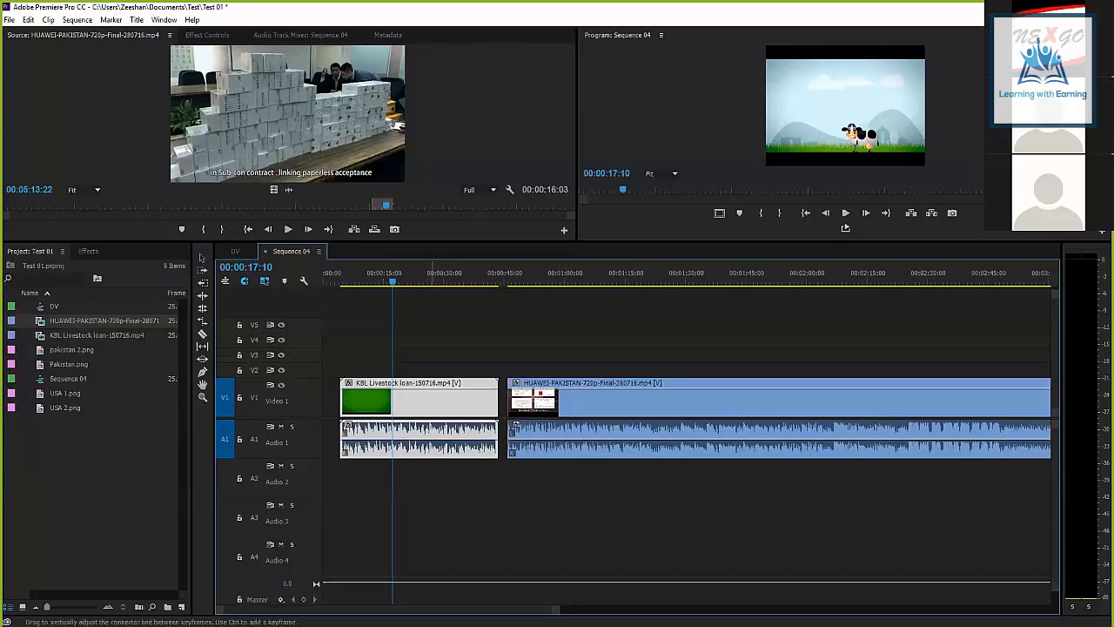
{"action": "left_click_drag", "start_coordinate": [434, 422], "coordinate": [442, 426]}
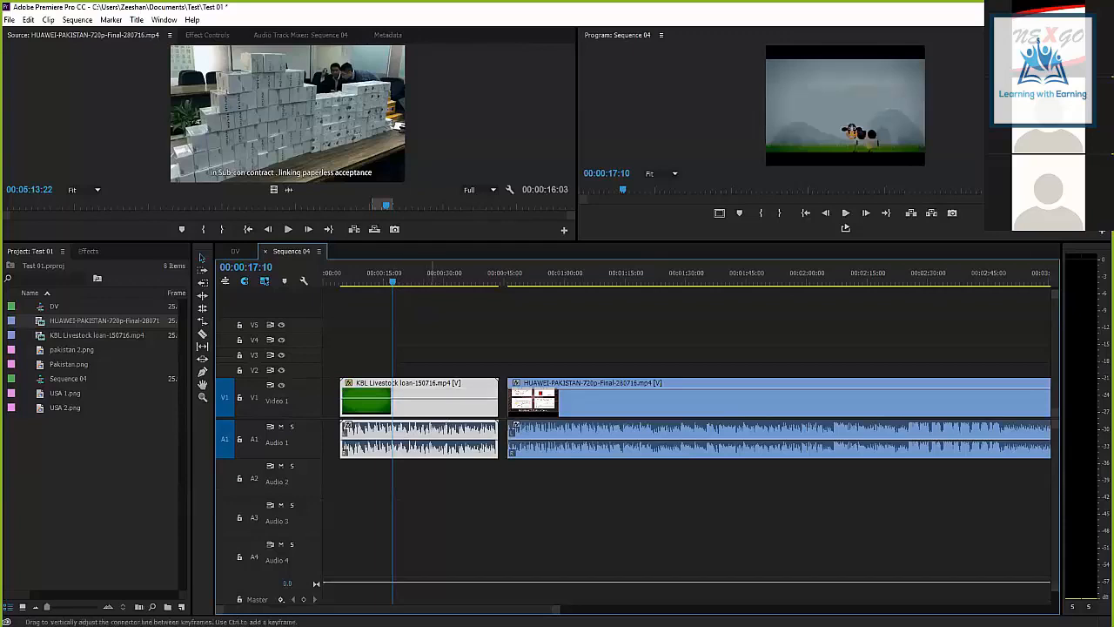
{"action": "left_click_drag", "start_coordinate": [422, 398], "coordinate": [422, 402]}
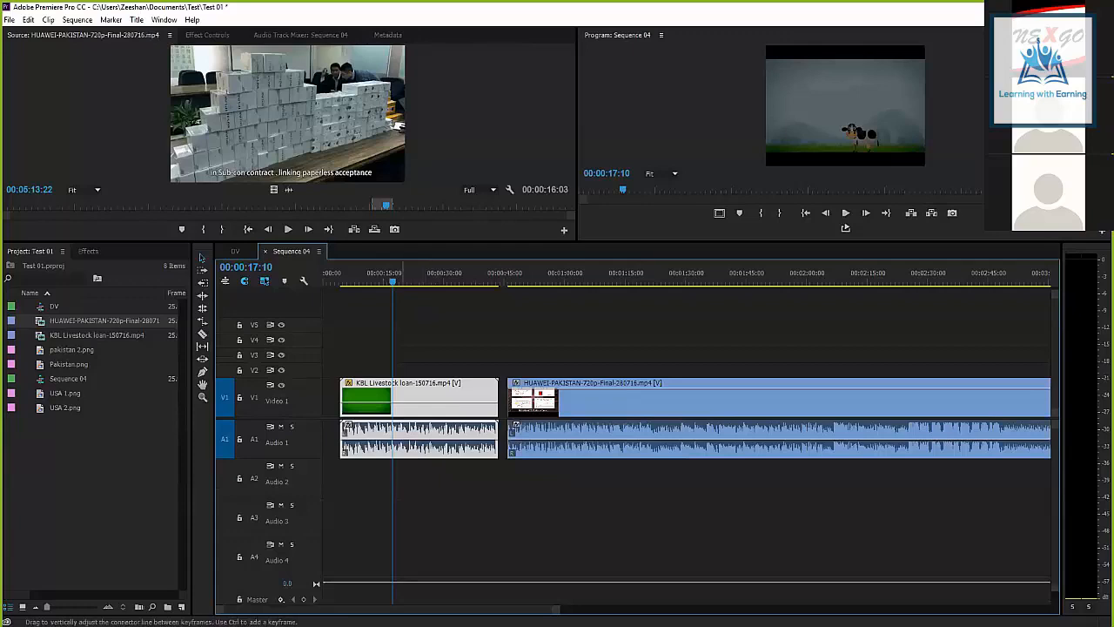
{"action": "key", "text": "ctrl+z"}
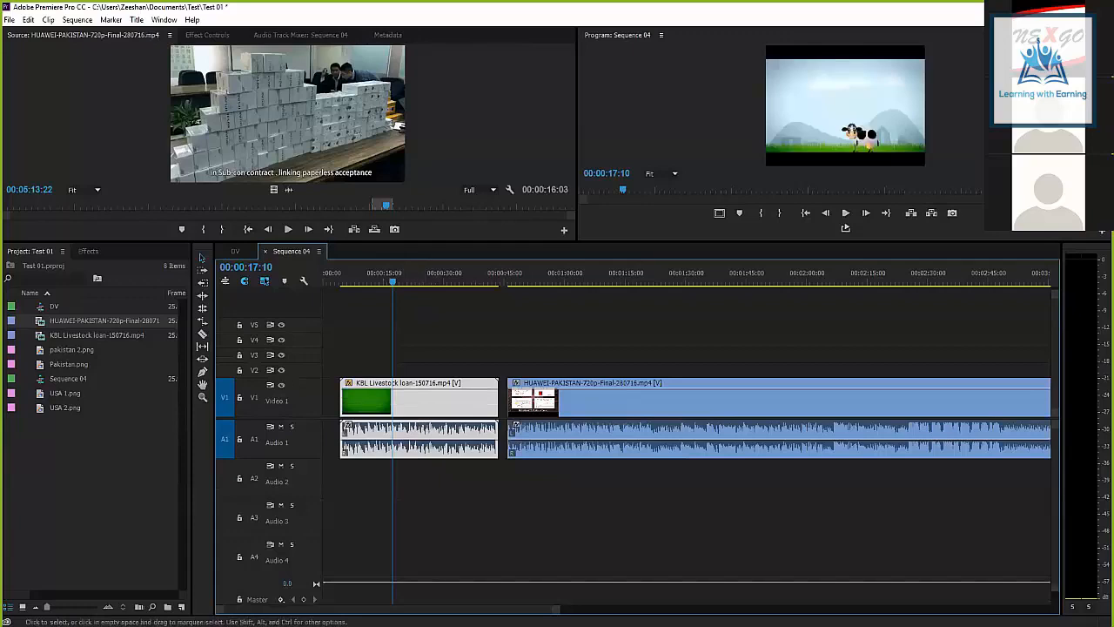
{"action": "left_click_drag", "start_coordinate": [427, 388], "coordinate": [426, 402]}
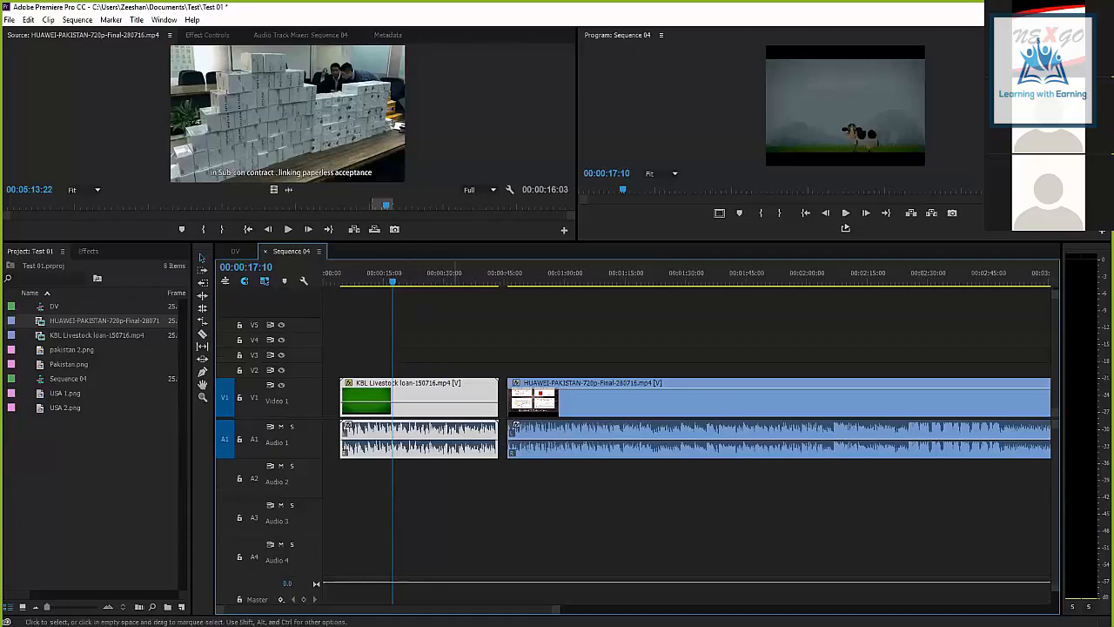
Place the playhead at 00:00:02:11 in the gap before the KBL Livestock loan clip and zoom in on the timeline there.
{"action": "left_click_drag", "start_coordinate": [347, 276], "coordinate": [333, 275]}
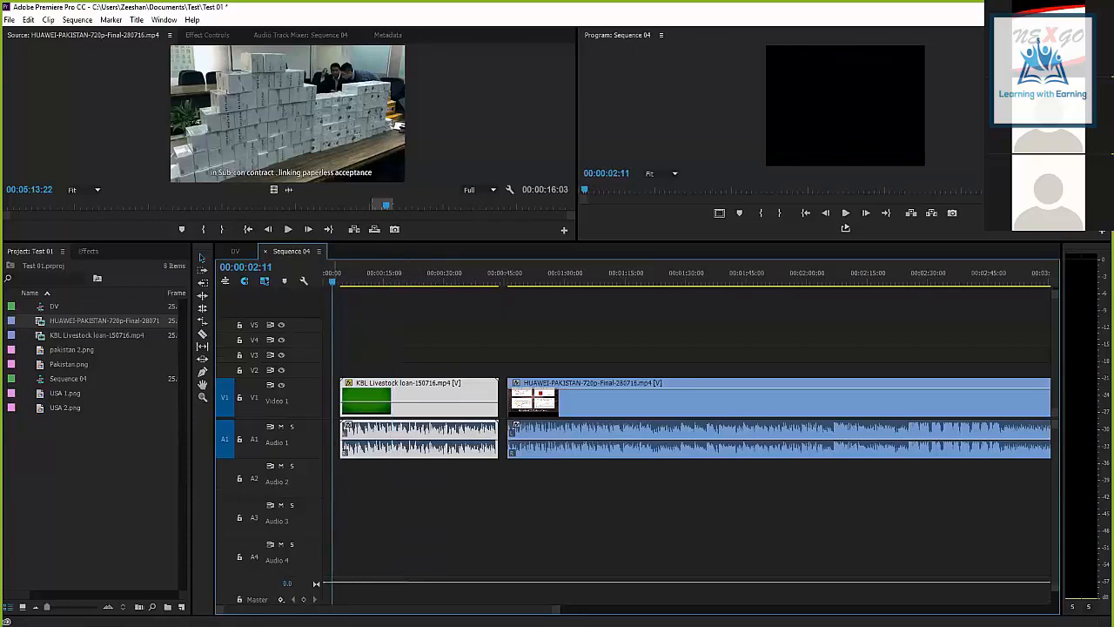
{"action": "left_click", "coordinate": [331, 399]}
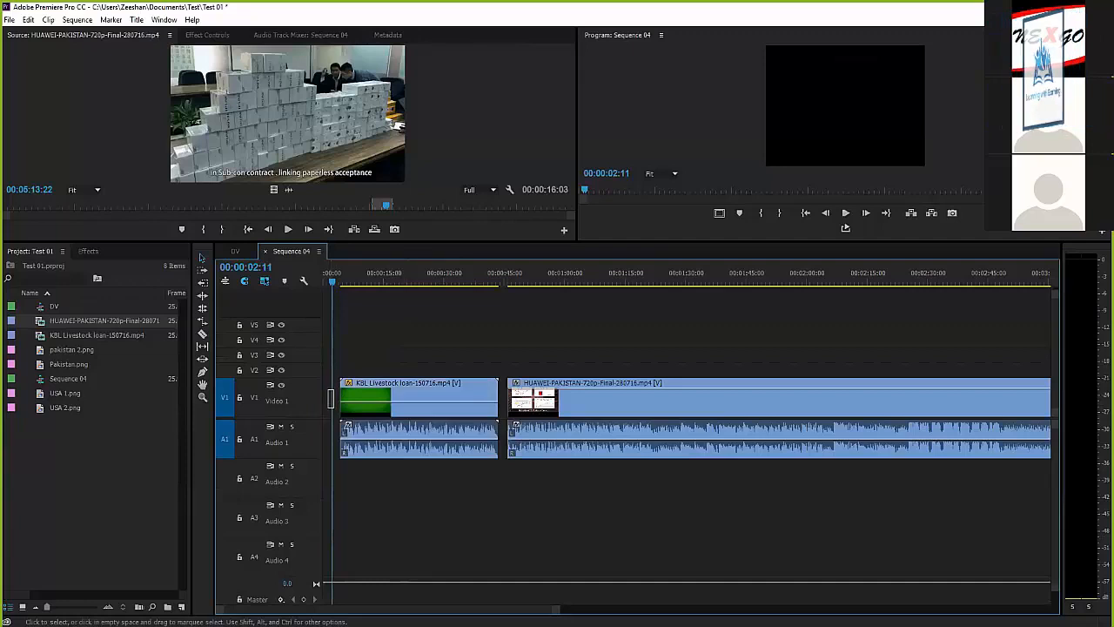
{"action": "key", "text": "="}
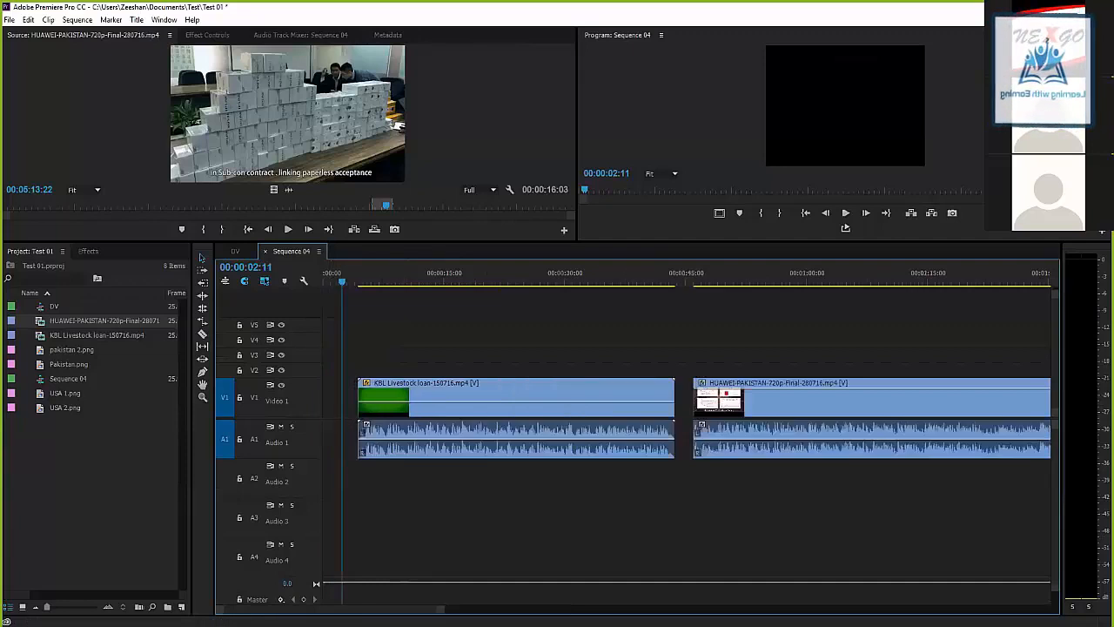
{"action": "key", "text": "="}
{"action": "key", "text": "="}
{"action": "key", "text": "minus"}
{"action": "key", "text": "="}
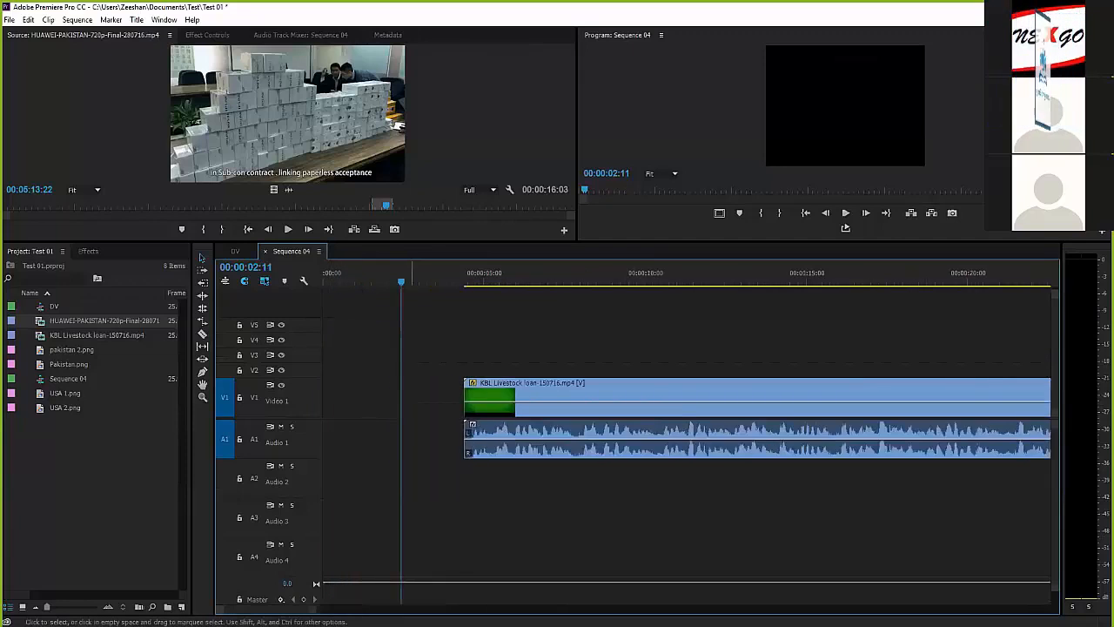
{"action": "key", "text": "="}
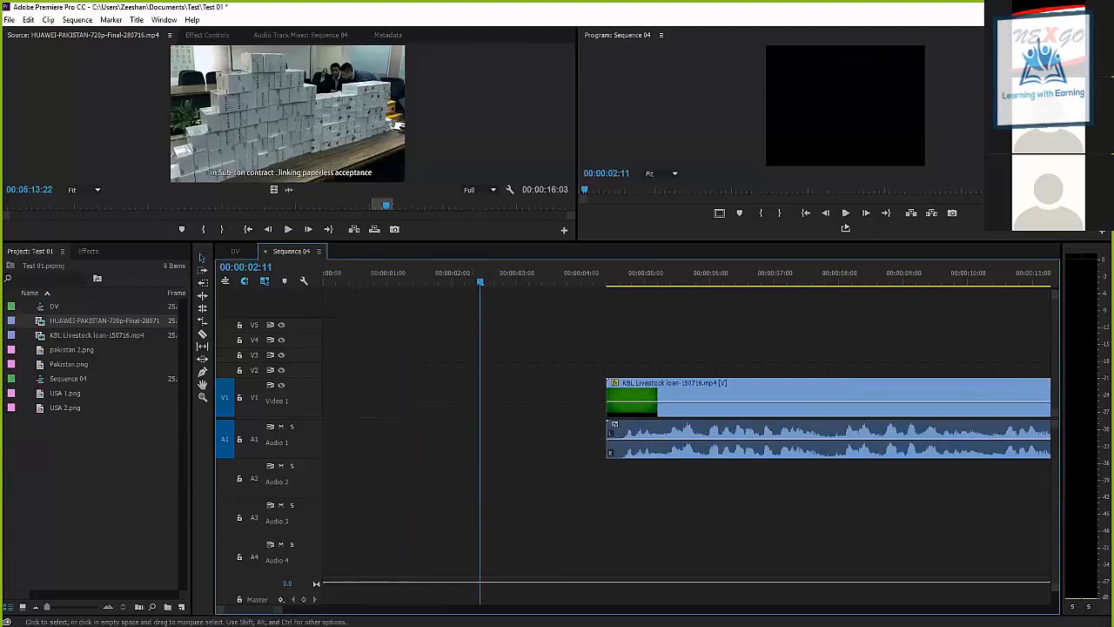
Select the empty gap before the KBL Livestock loan clip, play briefly, and set the playhead to 00:00:02:08 with nothing selected.
{"action": "left_click_drag", "start_coordinate": [583, 331], "coordinate": [324, 533]}
{"action": "left_click", "coordinate": [461, 398]}
{"action": "key", "text": "space"}
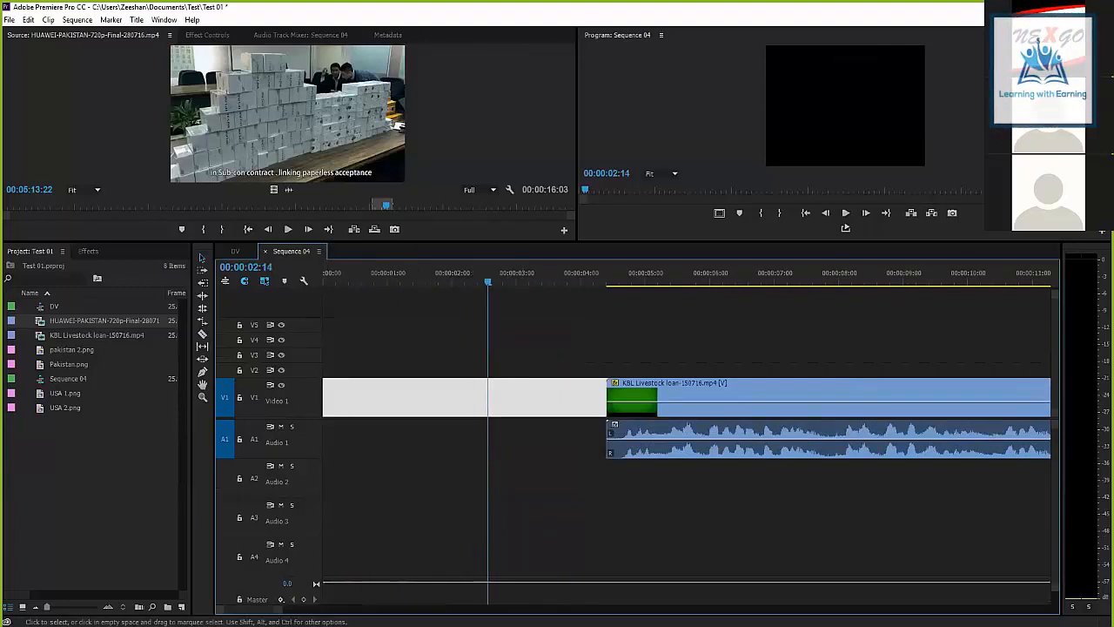
{"action": "left_click", "coordinate": [471, 282]}
{"action": "left_click", "coordinate": [472, 339]}
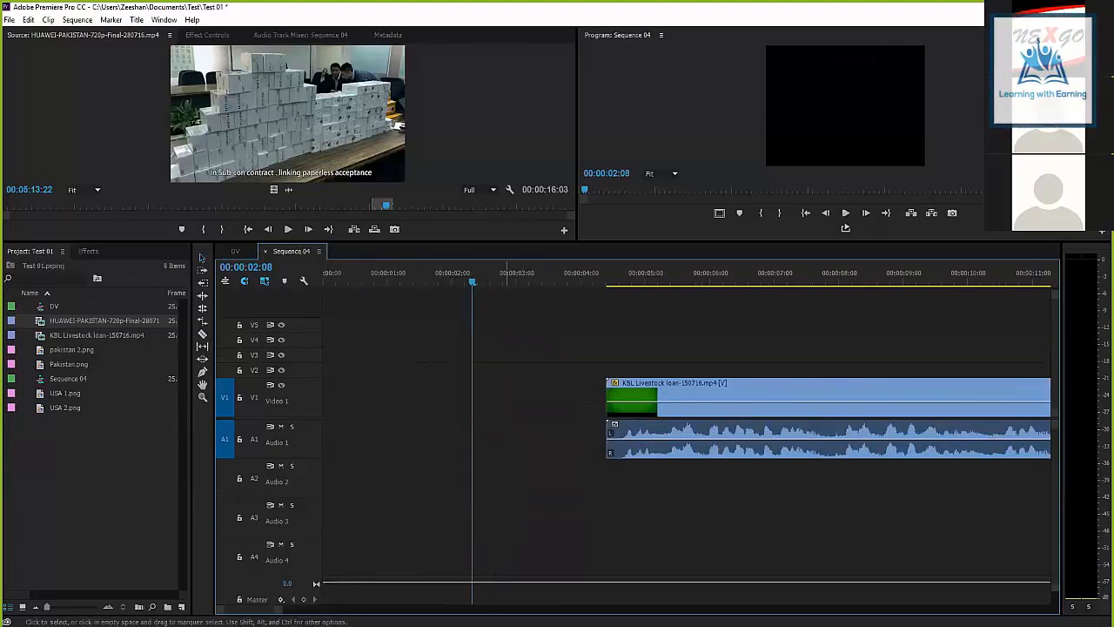
Zoom the timeline out to show more of the sequence, then back in around the KBL Livestock loan clip.
{"action": "key", "text": "minus"}
{"action": "key", "text": "minus"}
{"action": "key", "text": "minus"}
{"action": "key", "text": "minus"}
{"action": "key", "text": "minus"}
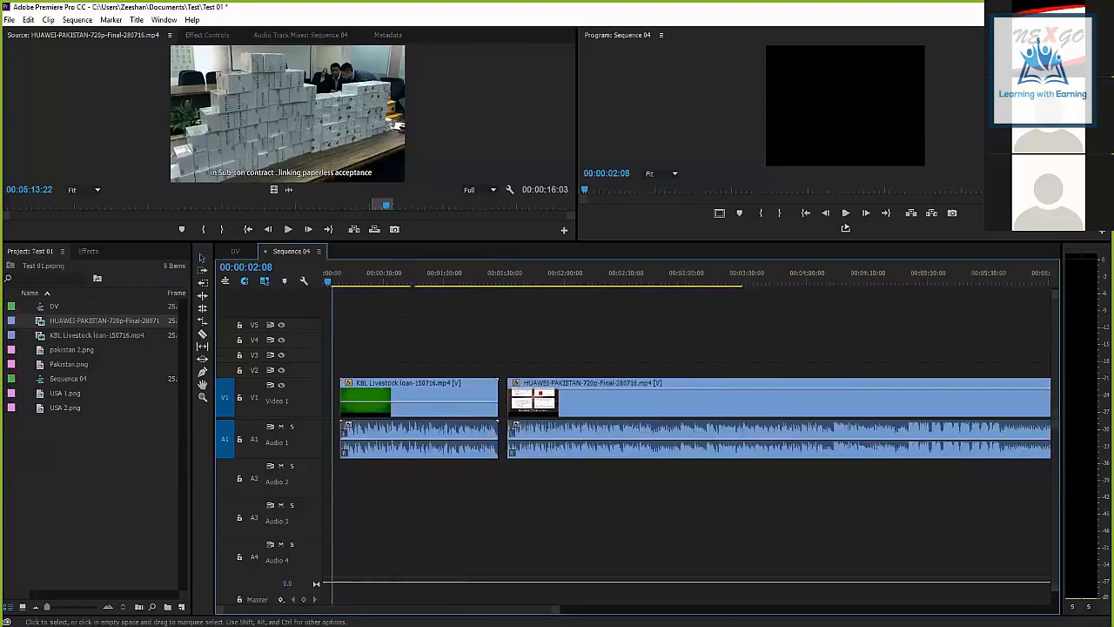
{"action": "key", "text": "minus"}
{"action": "key", "text": "equal"}
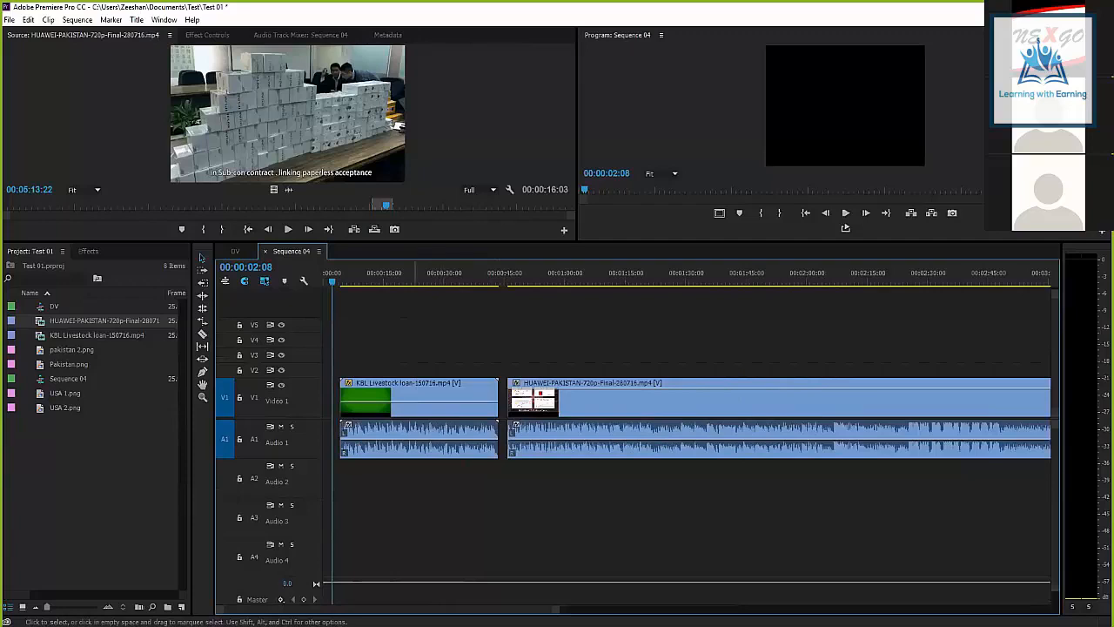
{"action": "key", "text": "equal"}
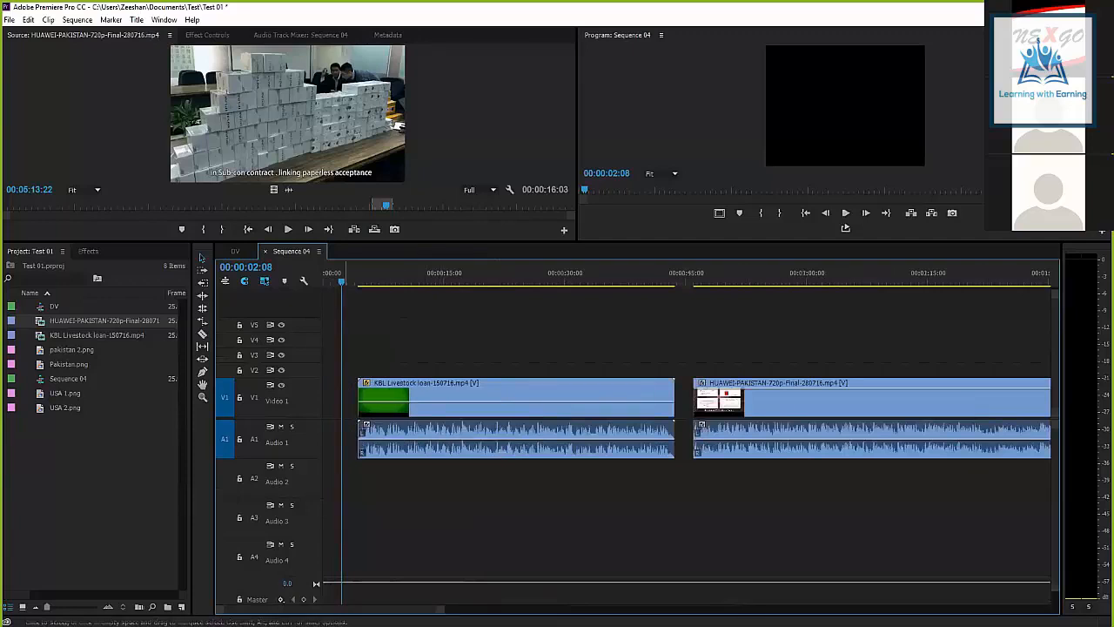
Advance the playhead to 00:00:03:13 and play into the start of the KBL Livestock loan clip, stopping at 00:00:06:12.
{"action": "key", "text": "shift+Right"}
{"action": "mouse_move", "coordinate": [343, 281]}
{"action": "left_mouse_down"}
{"action": "mouse_move", "coordinate": [330, 282]}
{"action": "mouse_move", "coordinate": [345, 282]}
{"action": "left_mouse_up"}
{"action": "left_click_drag", "start_coordinate": [336, 340], "coordinate": [349, 511]}
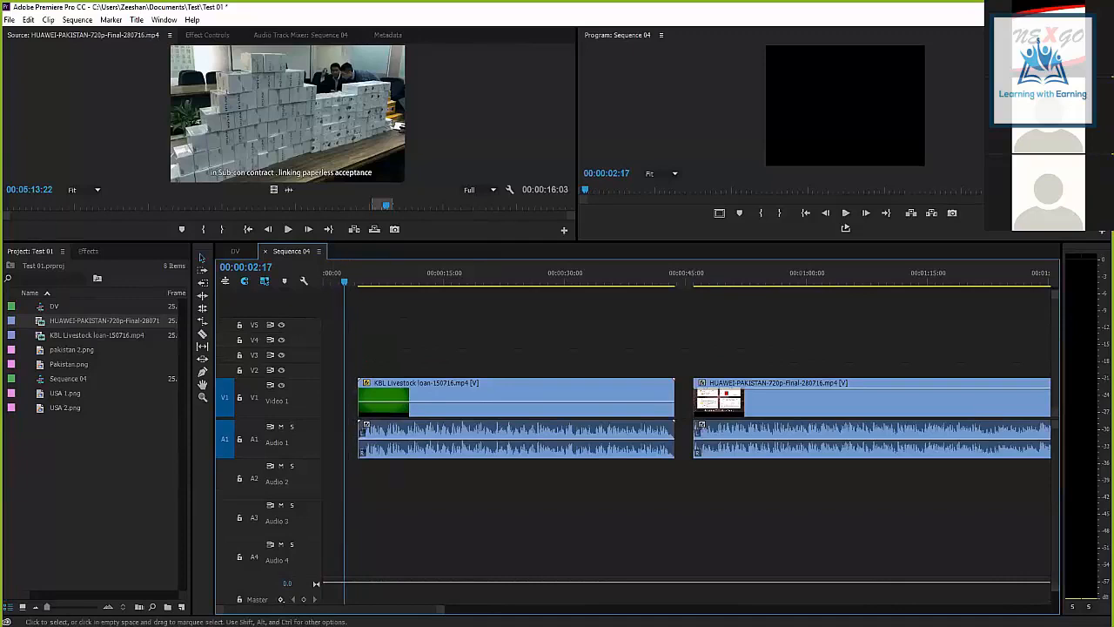
{"action": "left_click_drag", "start_coordinate": [345, 281], "coordinate": [409, 396]}
{"action": "key", "text": "ctrl+shift+a"}
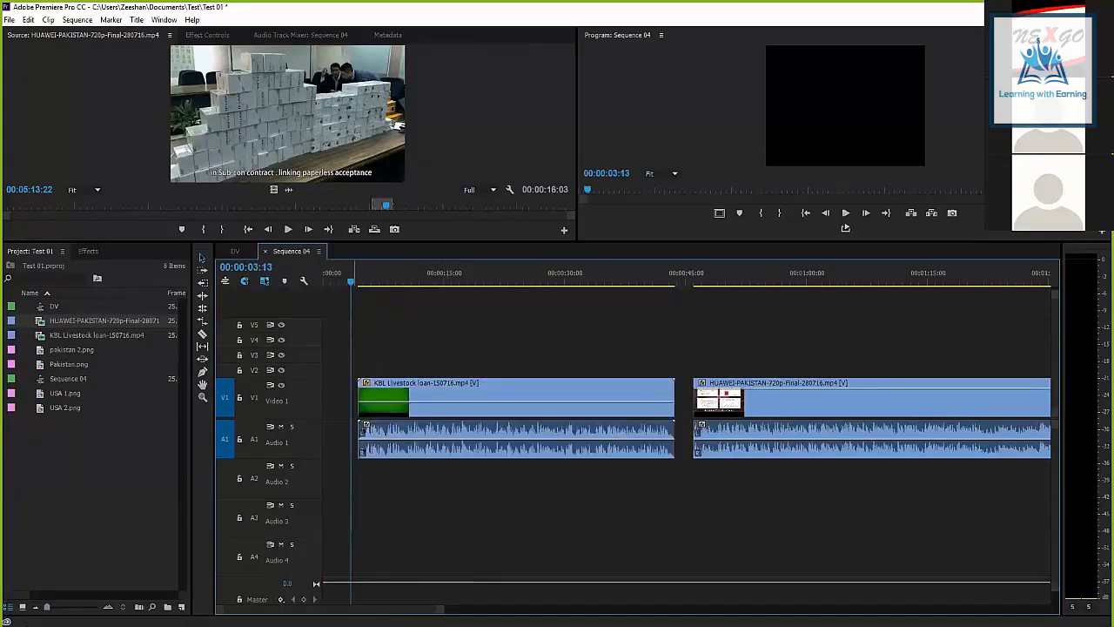
{"action": "key", "text": "space"}
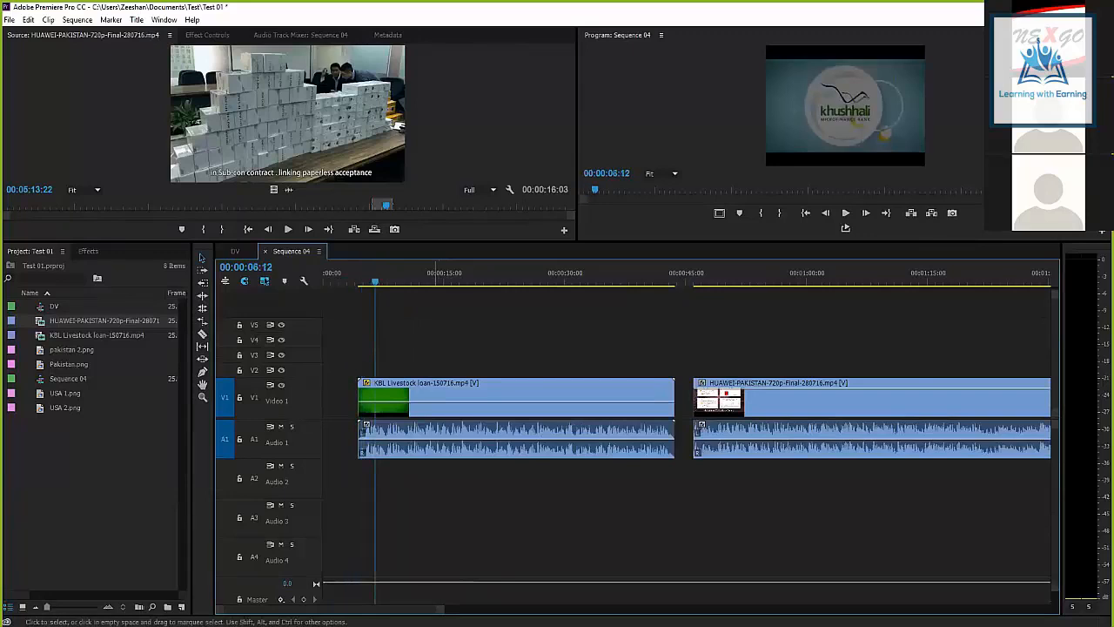
Raise the KBL Livestock loan clip's opacity to full, lower it until the picture is black, and undo that drop.
{"action": "key", "text": "d"}
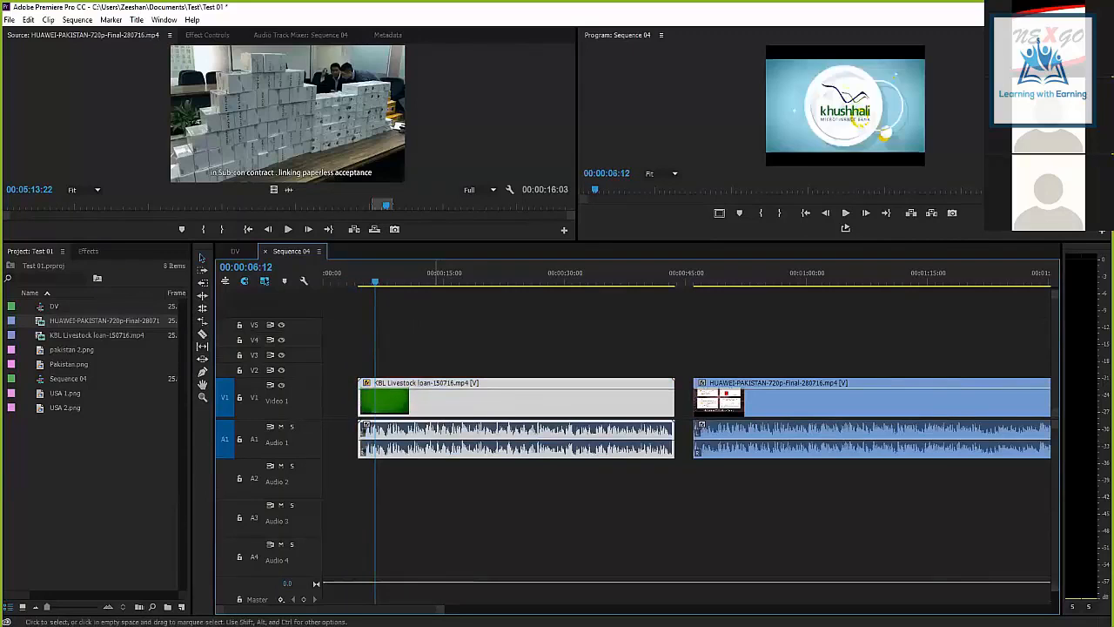
{"action": "left_click_drag", "start_coordinate": [435, 389], "coordinate": [434, 408]}
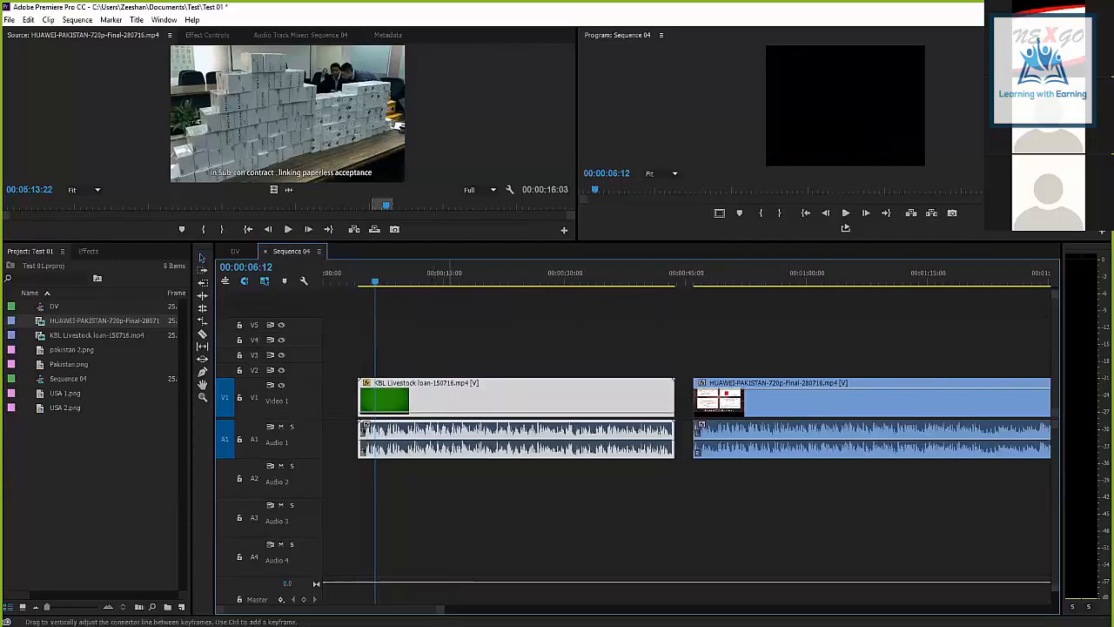
{"action": "key", "text": "ctrl+z"}
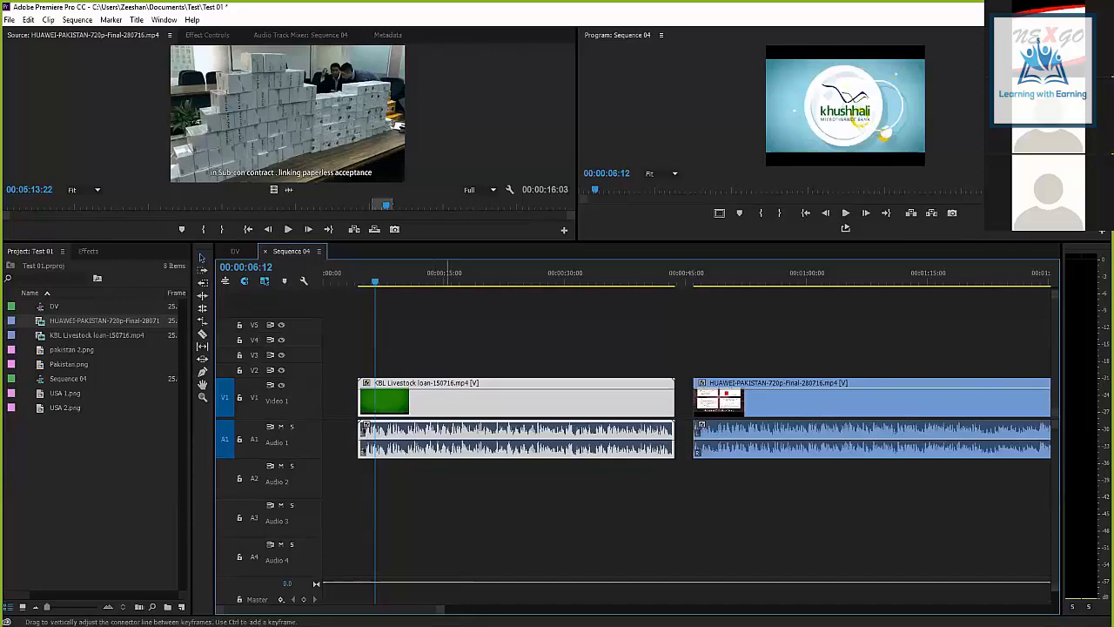
Compare full and reduced opacity on the KBL Livestock loan clip and leave its opacity line at about 61.5.
{"action": "mouse_move", "coordinate": [452, 388]}
{"action": "left_mouse_down"}
{"action": "mouse_move", "coordinate": [453, 411]}
{"action": "mouse_move", "coordinate": [453, 399]}
{"action": "left_mouse_up"}
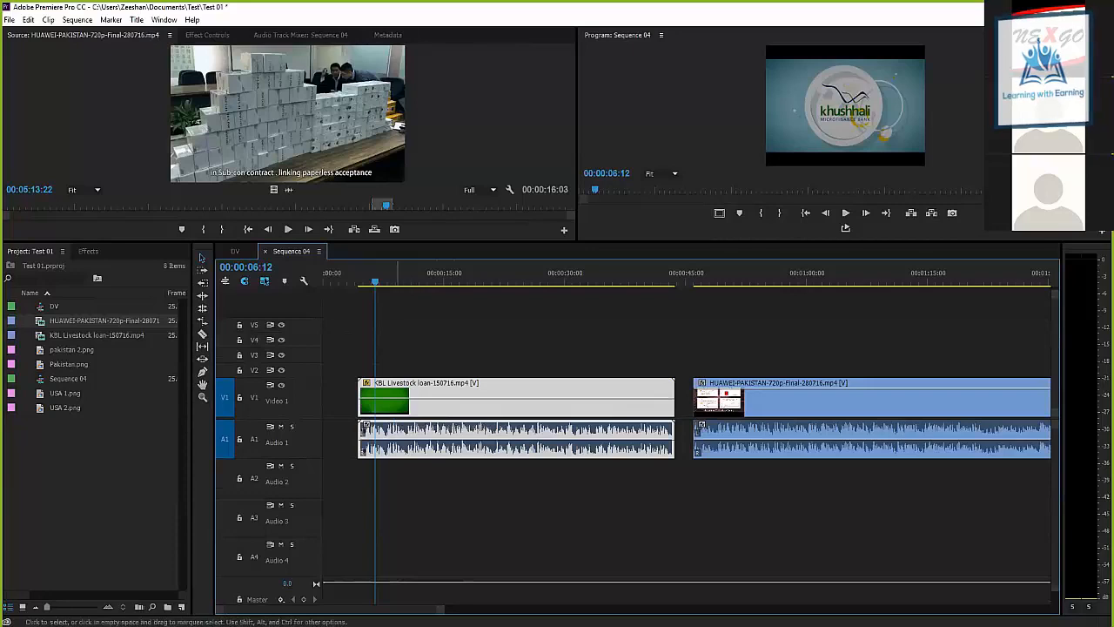
{"action": "mouse_move", "coordinate": [381, 425]}
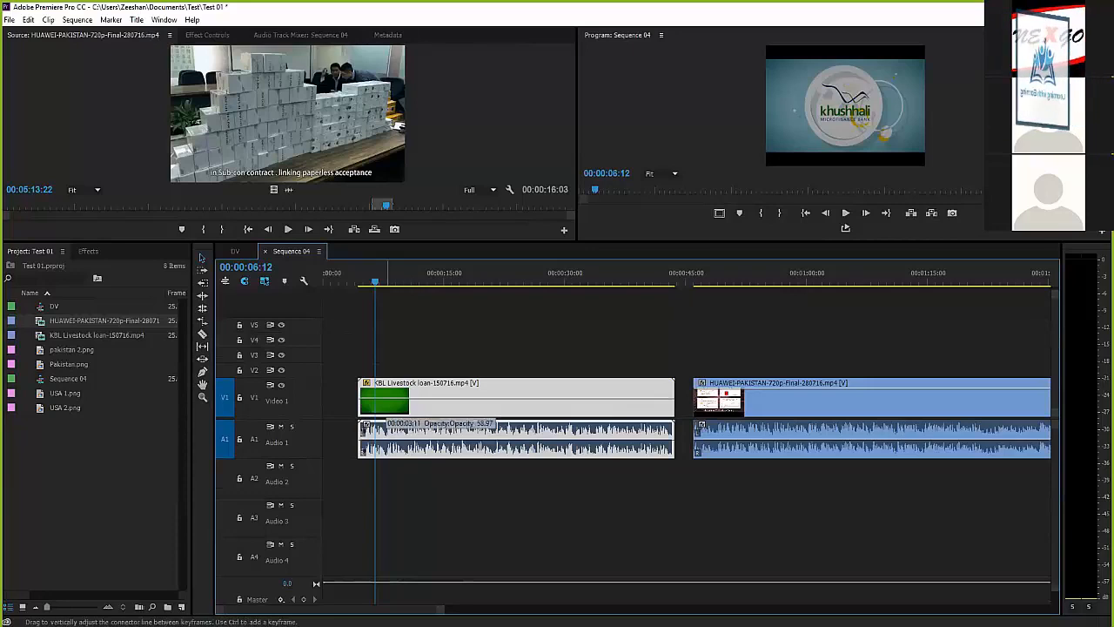
{"action": "key", "text": "ctrl+z"}
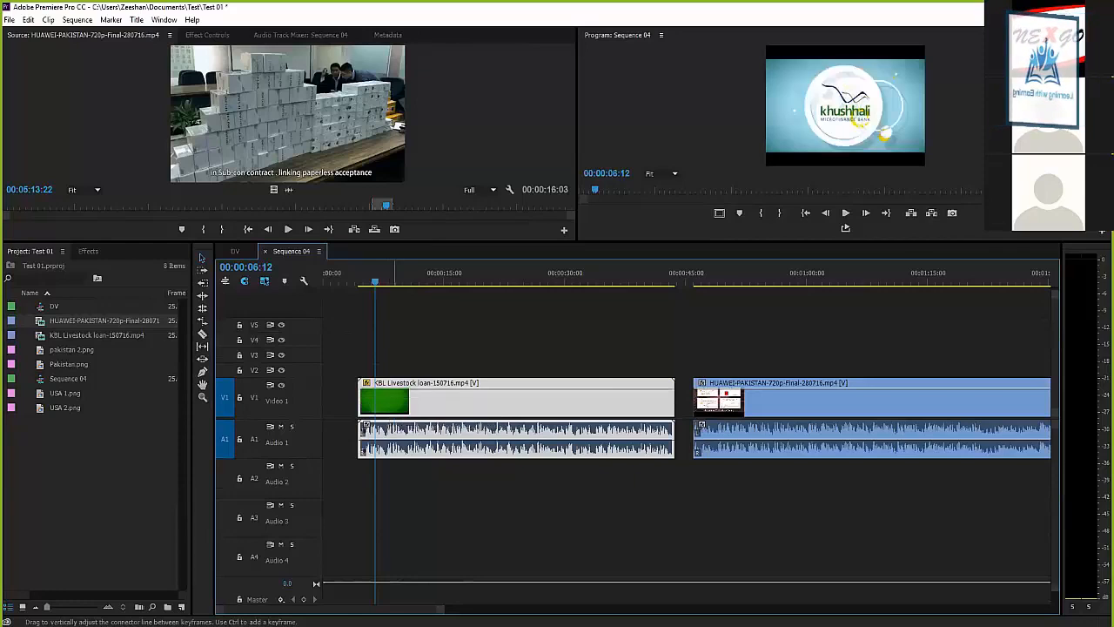
{"action": "key", "text": "ctrl+shift+z"}
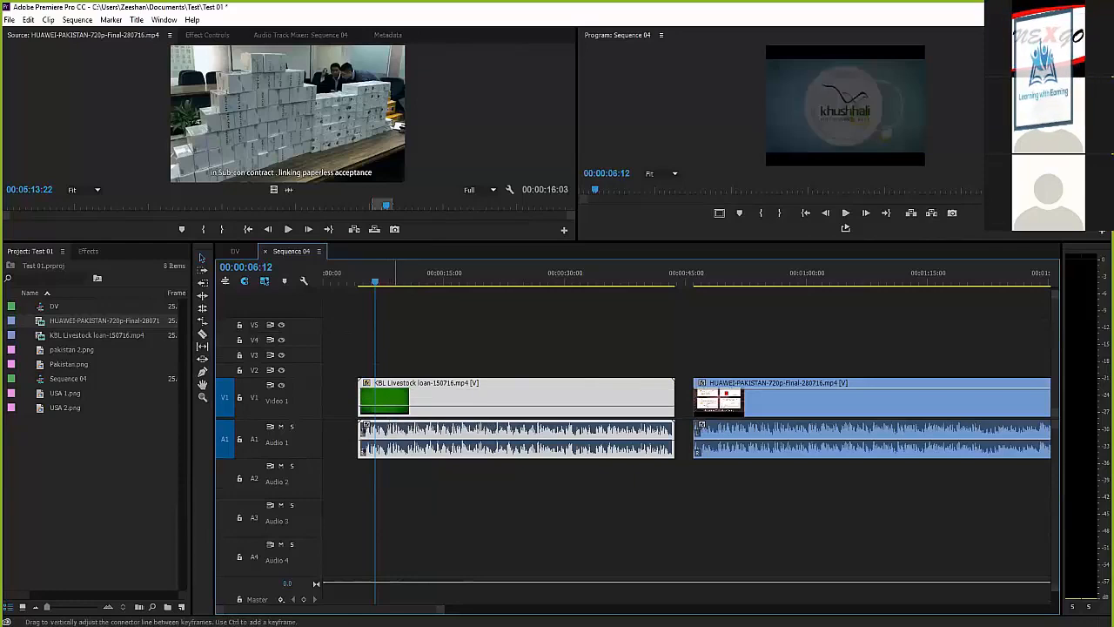
{"action": "key", "text": "ctrl+z"}
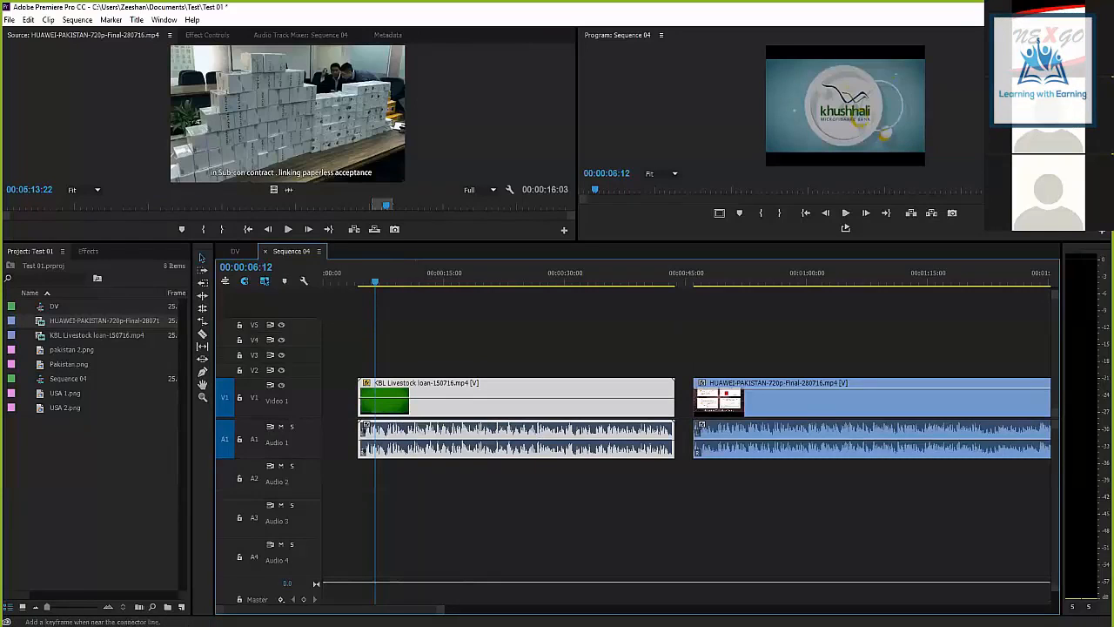
Add three closely spaced keyframes to the KBL Livestock loan clip's opacity line, around the 00:00:15:00 mark.
{"action": "left_click", "coordinate": [423, 398], "text": "ctrl"}
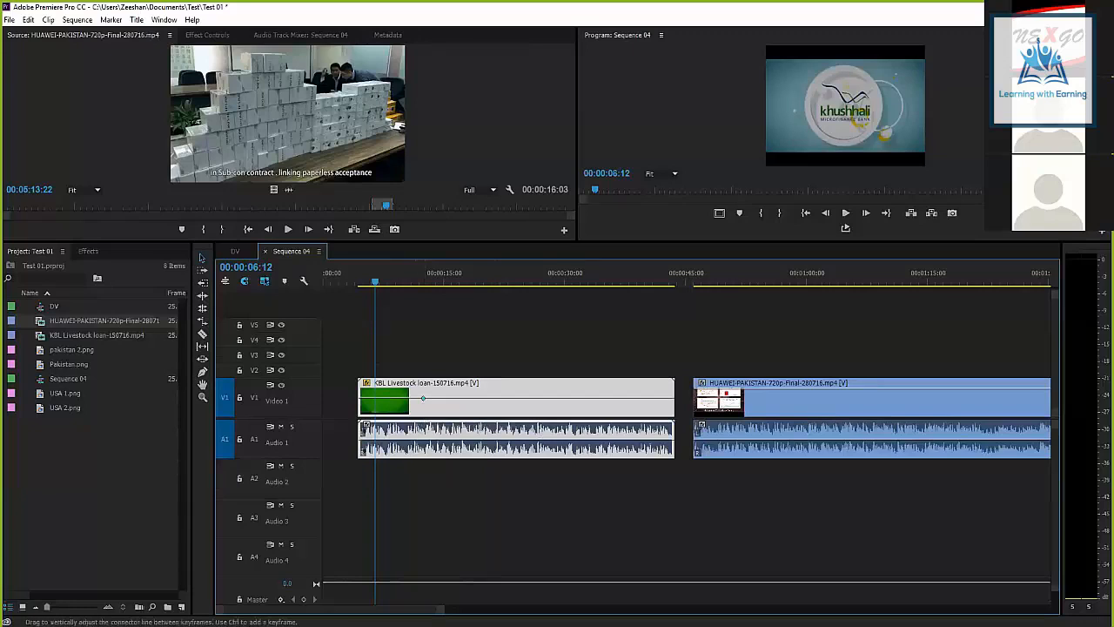
{"action": "left_click", "coordinate": [444, 398], "text": "ctrl"}
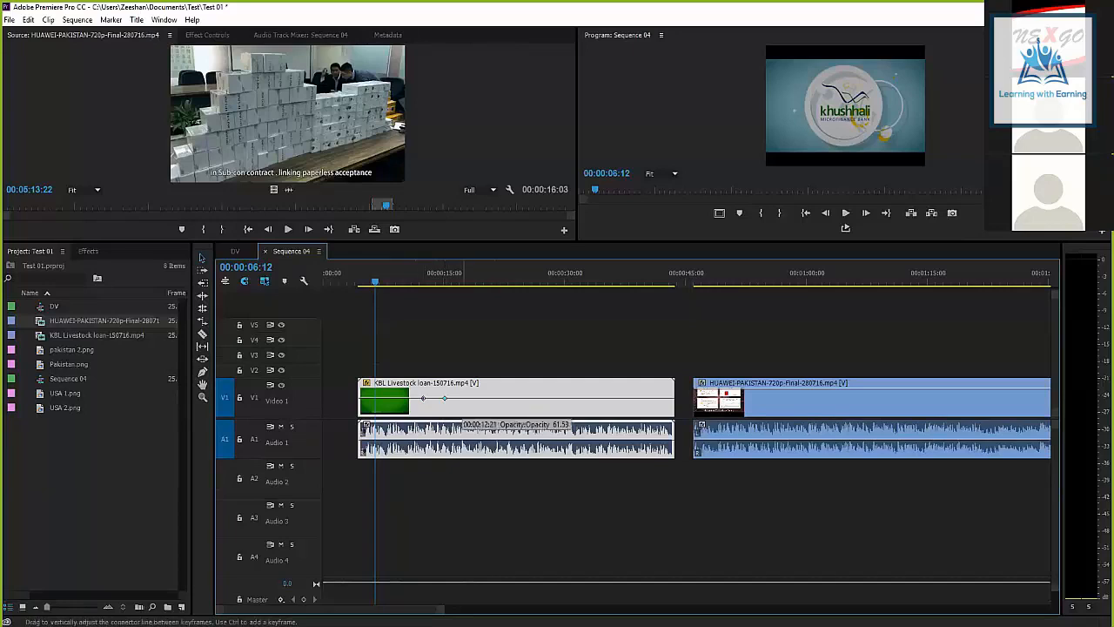
{"action": "left_click", "coordinate": [462, 397], "text": "ctrl"}
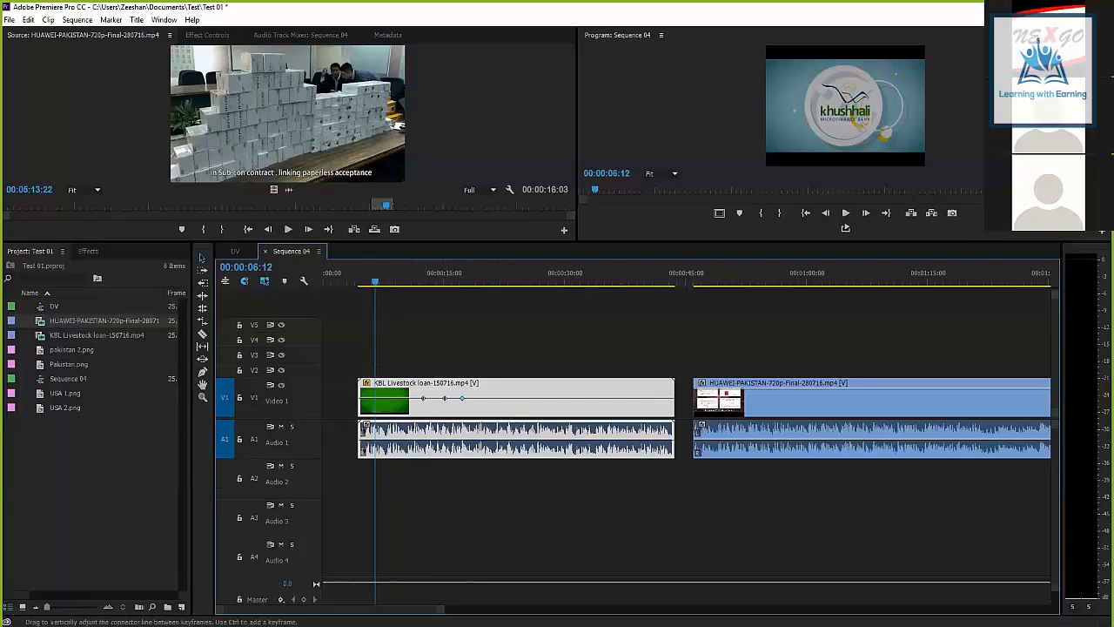
Add seven more keyframes to the KBL Livestock loan clip's opacity line, spread from about 00:00:20:00 to near the clip's end.
{"action": "left_click", "coordinate": [482, 397], "text": "ctrl"}
{"action": "left_click", "coordinate": [506, 398], "text": "ctrl"}
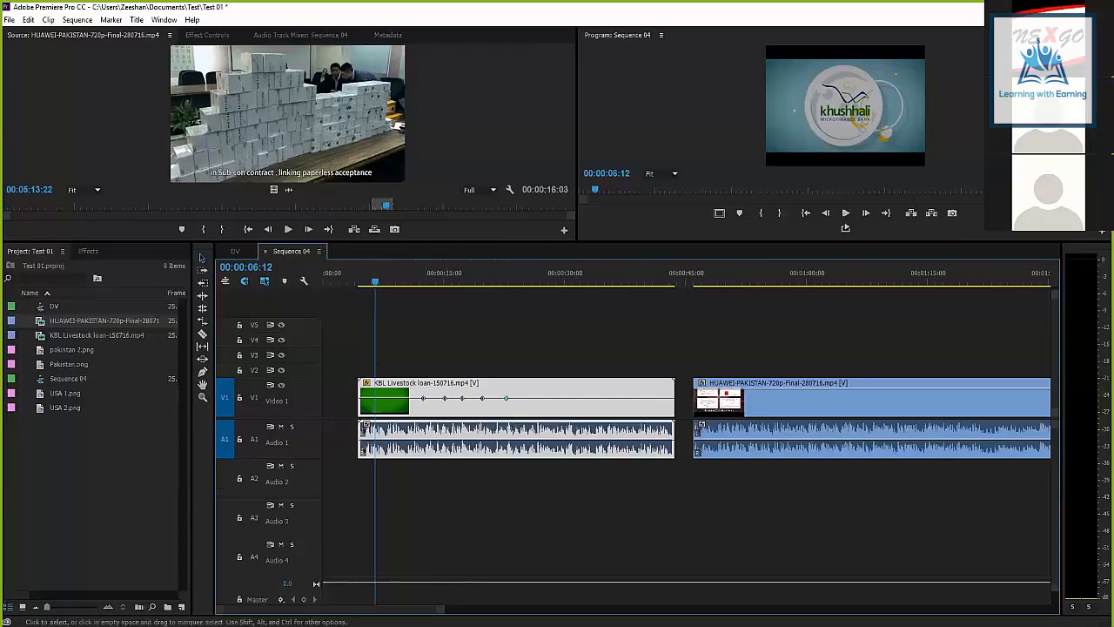
{"action": "left_click", "coordinate": [533, 398], "text": "ctrl"}
{"action": "left_click", "coordinate": [558, 398], "text": "ctrl"}
{"action": "left_click", "coordinate": [588, 398], "text": "ctrl"}
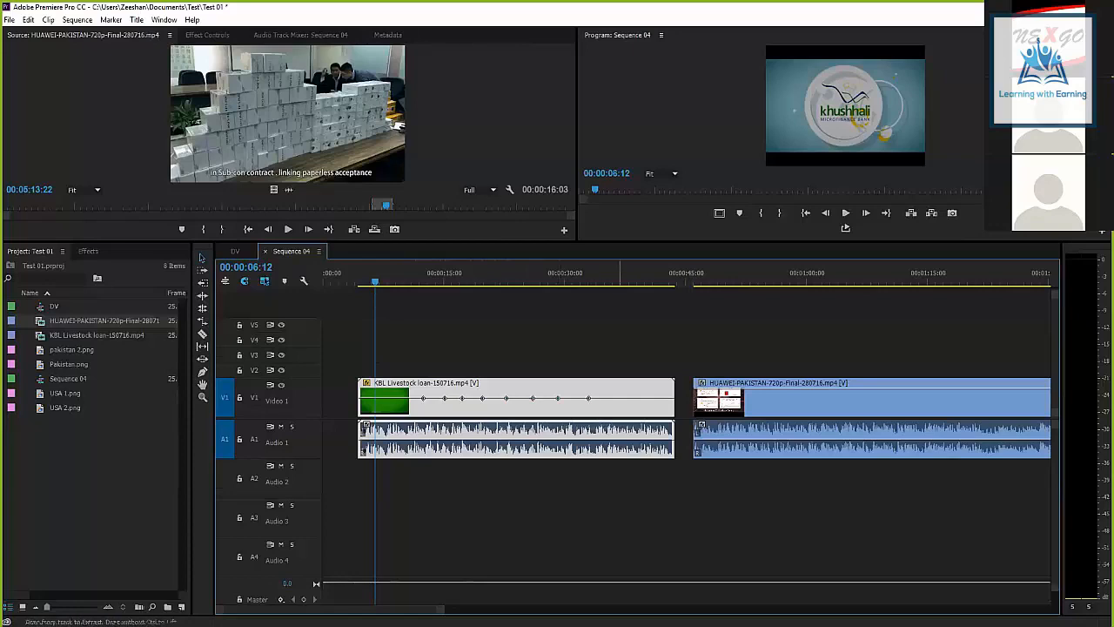
{"action": "left_click", "coordinate": [647, 398], "text": "ctrl"}
{"action": "left_click", "coordinate": [617, 398], "text": "ctrl"}
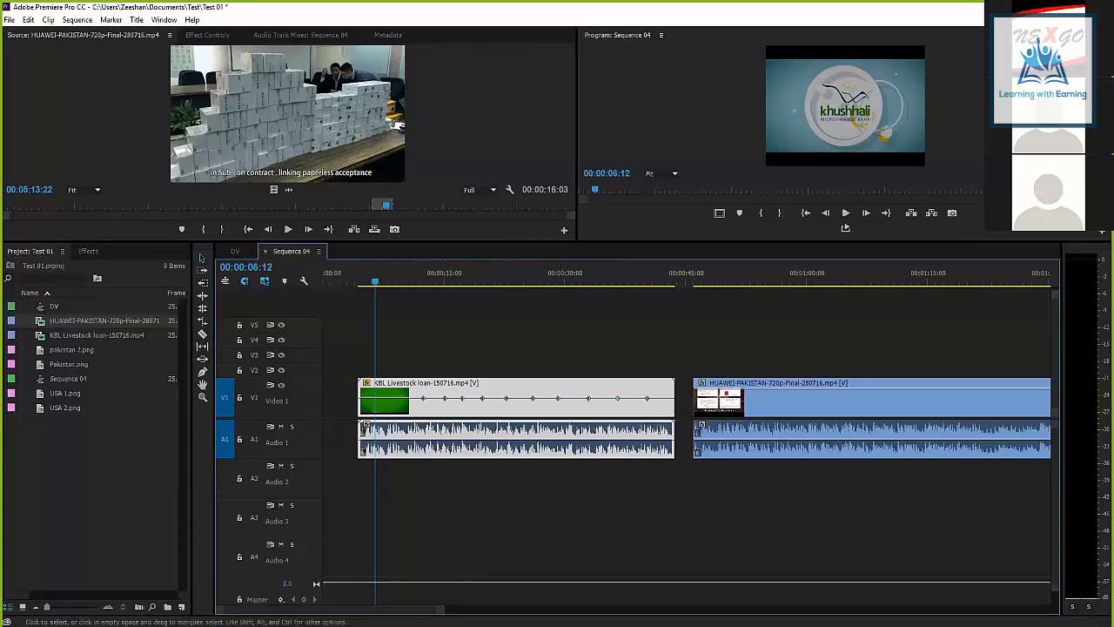
Play to 00:00:26:12, return the playhead to 00:00:08:14, and raise the clip's opacity before its first keyframe to 100.
{"action": "key", "text": "space"}
{"action": "key", "text": "space"}
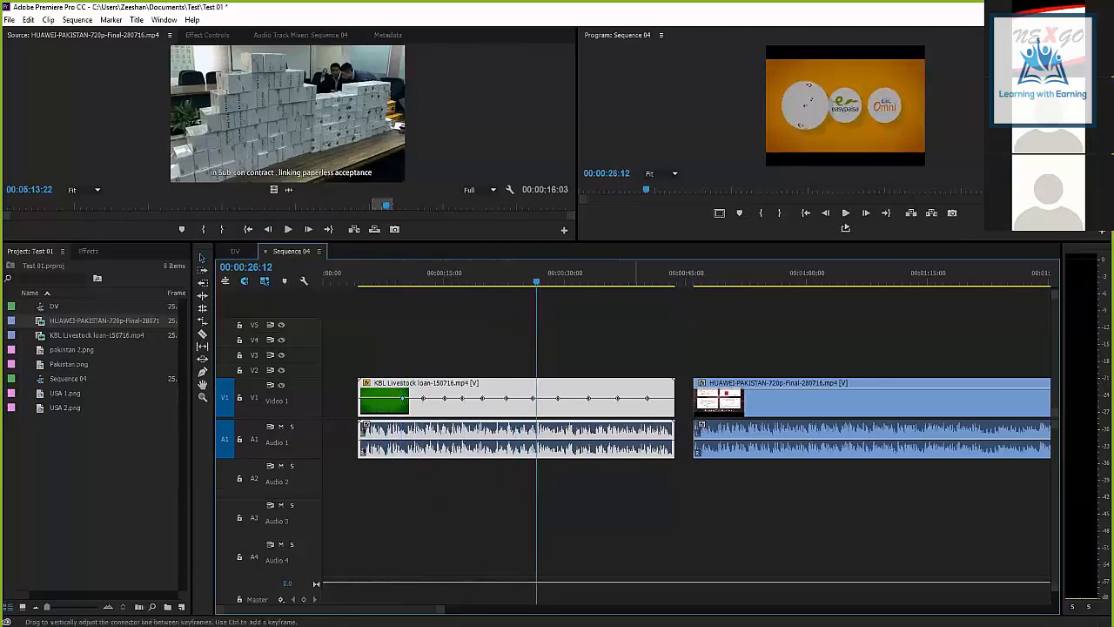
{"action": "left_click_drag", "start_coordinate": [536, 281], "coordinate": [391, 281]}
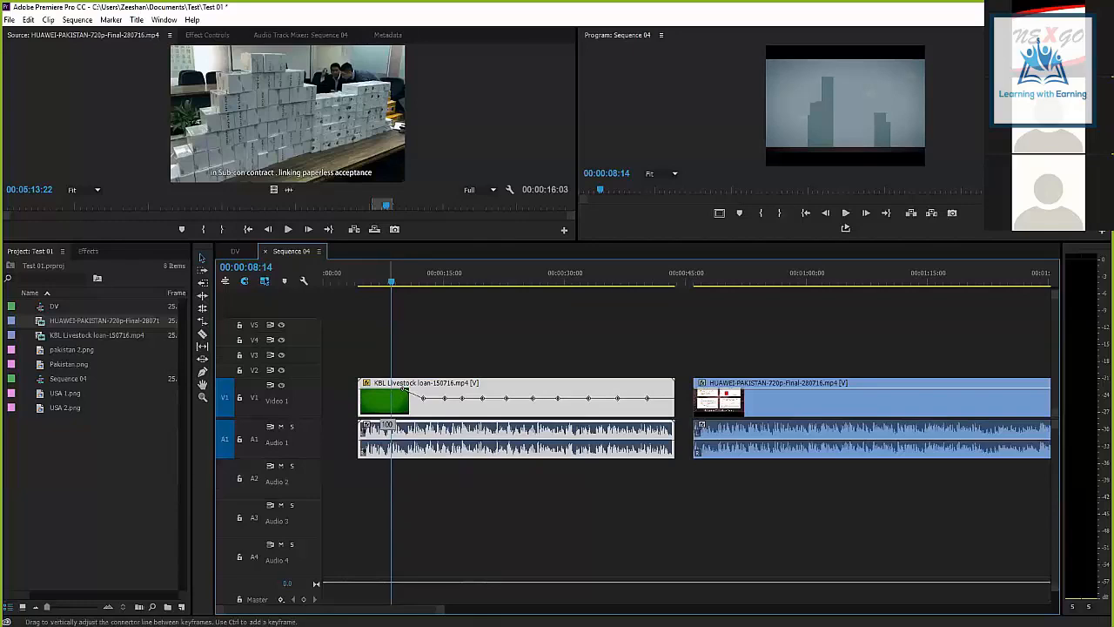
{"action": "left_click_drag", "start_coordinate": [391, 391], "coordinate": [390, 389]}
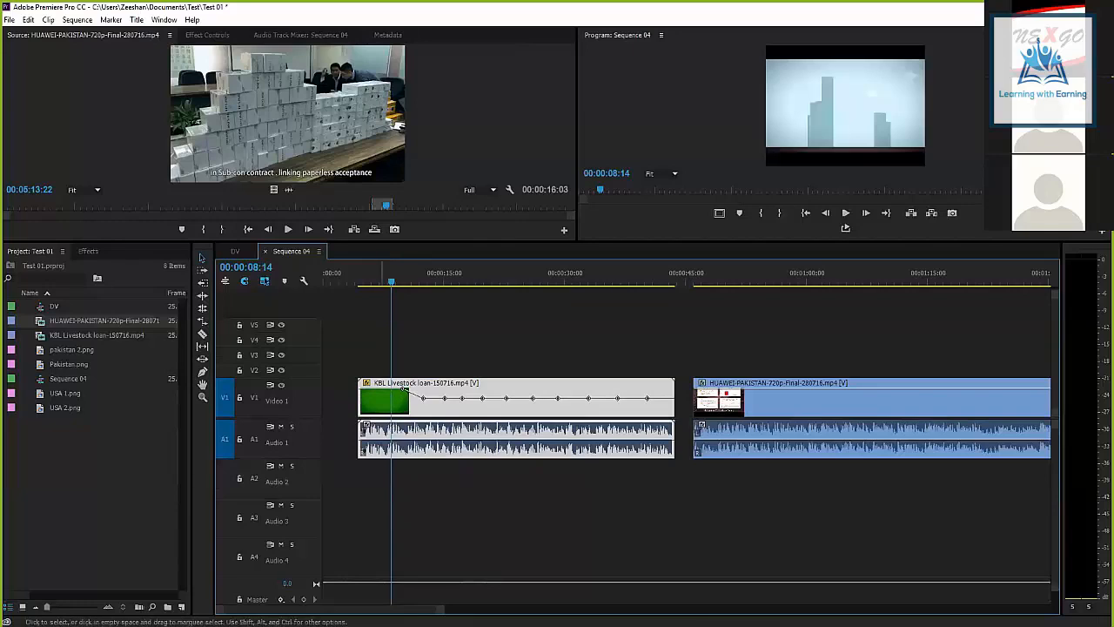
Play the opacity drop after 00:00:08:14 in short bursts and replay it from just before the first keyframe.
{"action": "key", "text": "space"}
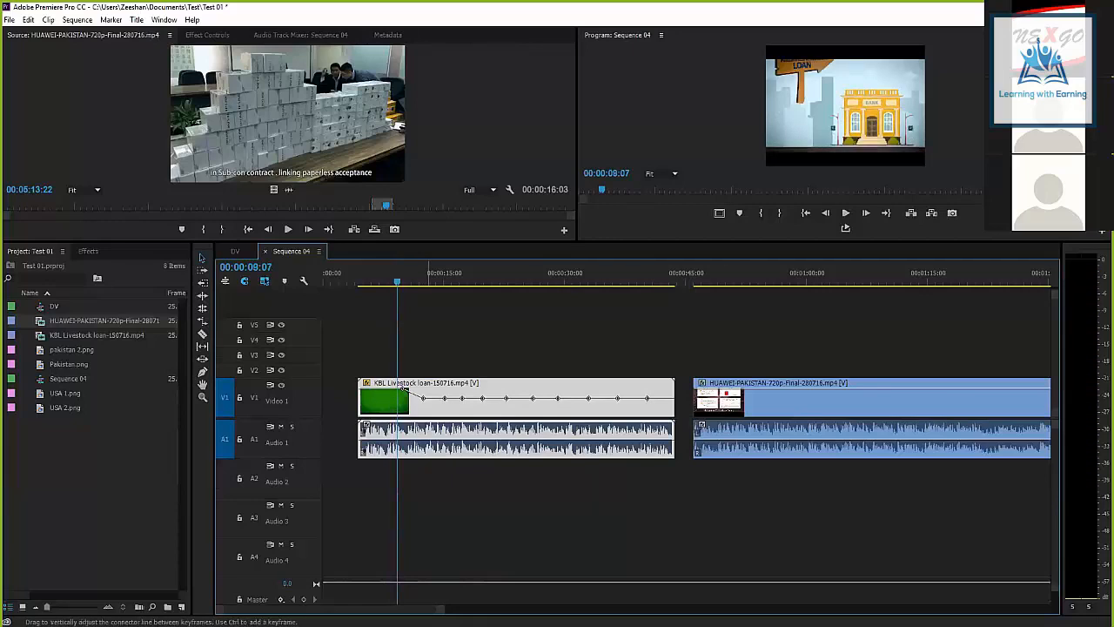
{"action": "key", "text": "space"}
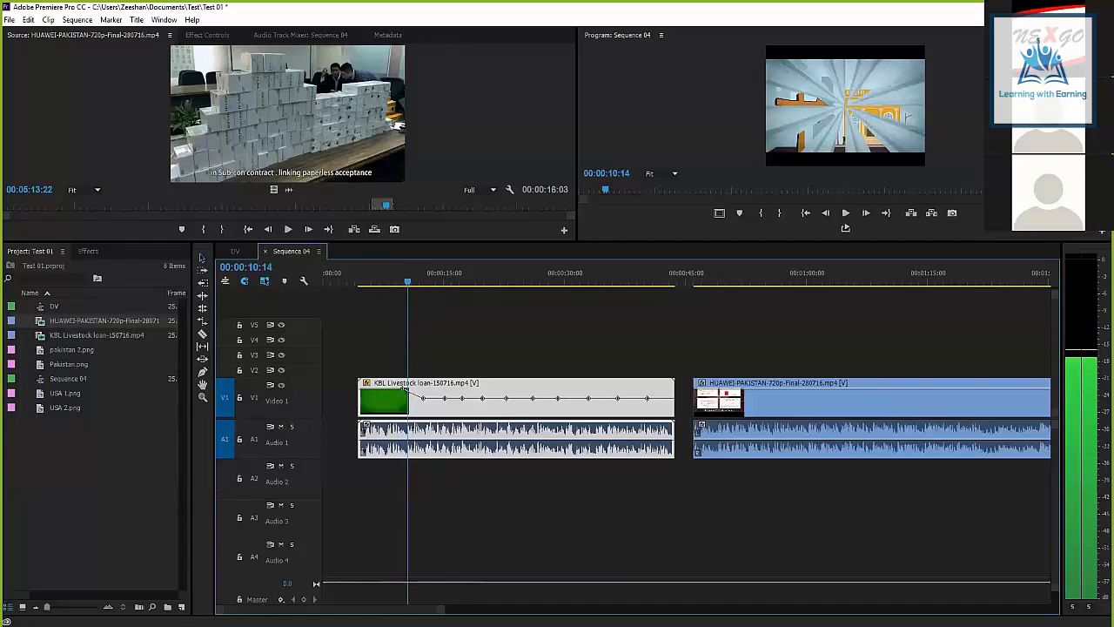
{"action": "key", "text": "space"}
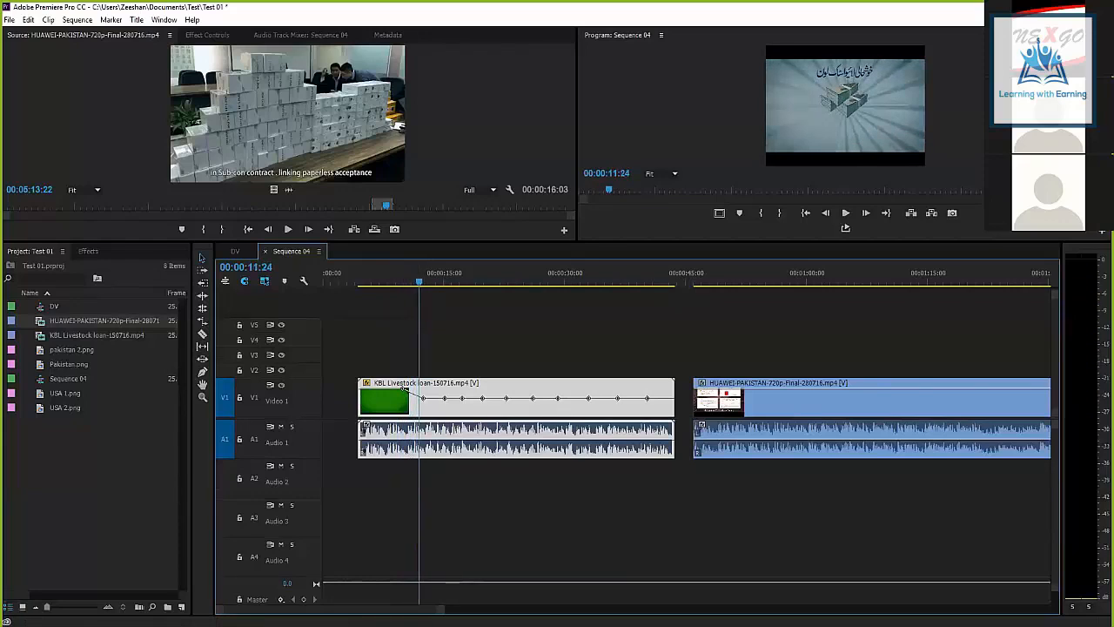
{"action": "left_click", "coordinate": [401, 275]}
{"action": "key", "text": "space"}
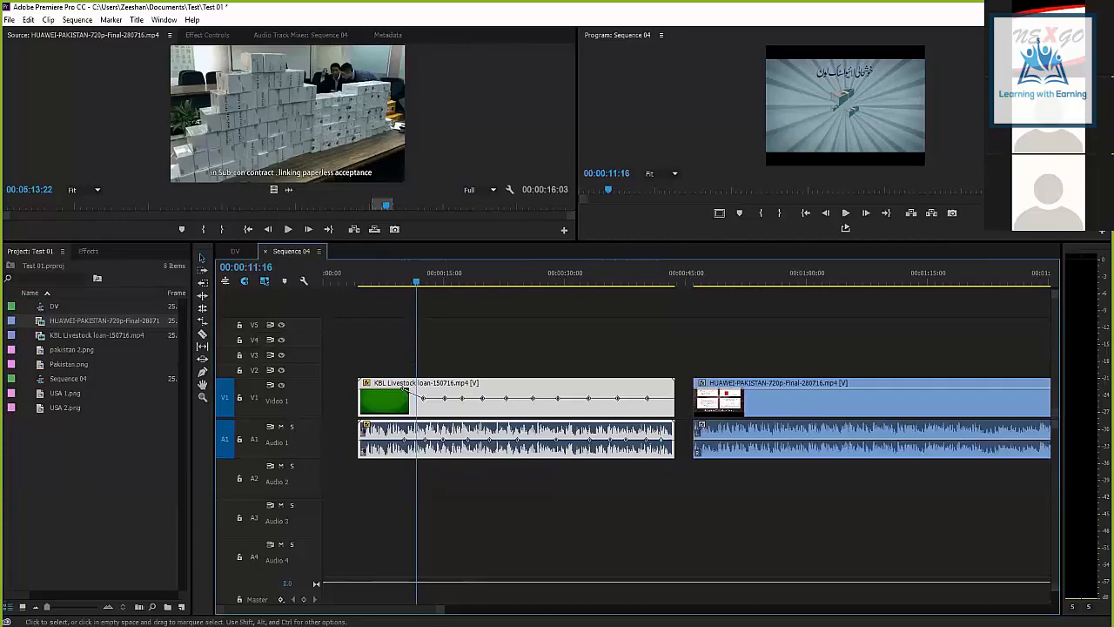
Lower the opening segment of the KBL Livestock loan clip's volume line to about -54 dB, then raise it to 6.00 dB.
{"action": "left_click_drag", "start_coordinate": [405, 440], "coordinate": [405, 453]}
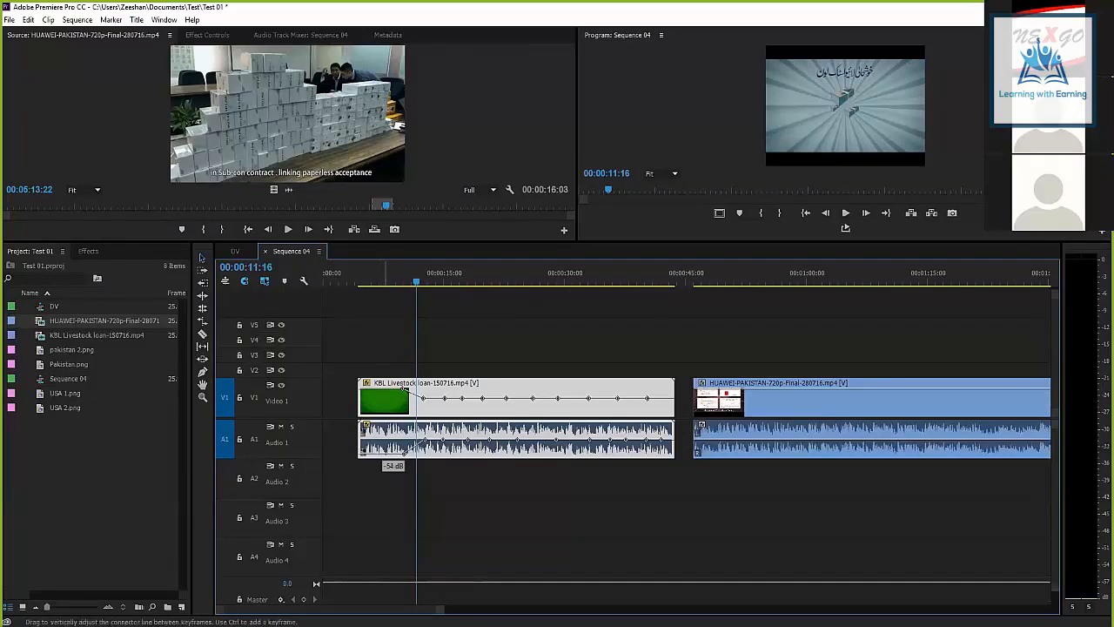
{"action": "mouse_move", "coordinate": [402, 449]}
{"action": "left_mouse_down"}
{"action": "mouse_move", "coordinate": [383, 439]}
{"action": "mouse_move", "coordinate": [389, 426]}
{"action": "mouse_move", "coordinate": [389, 456]}
{"action": "mouse_move", "coordinate": [404, 454]}
{"action": "left_mouse_up"}
{"action": "left_click_drag", "start_coordinate": [404, 454], "coordinate": [406, 390]}
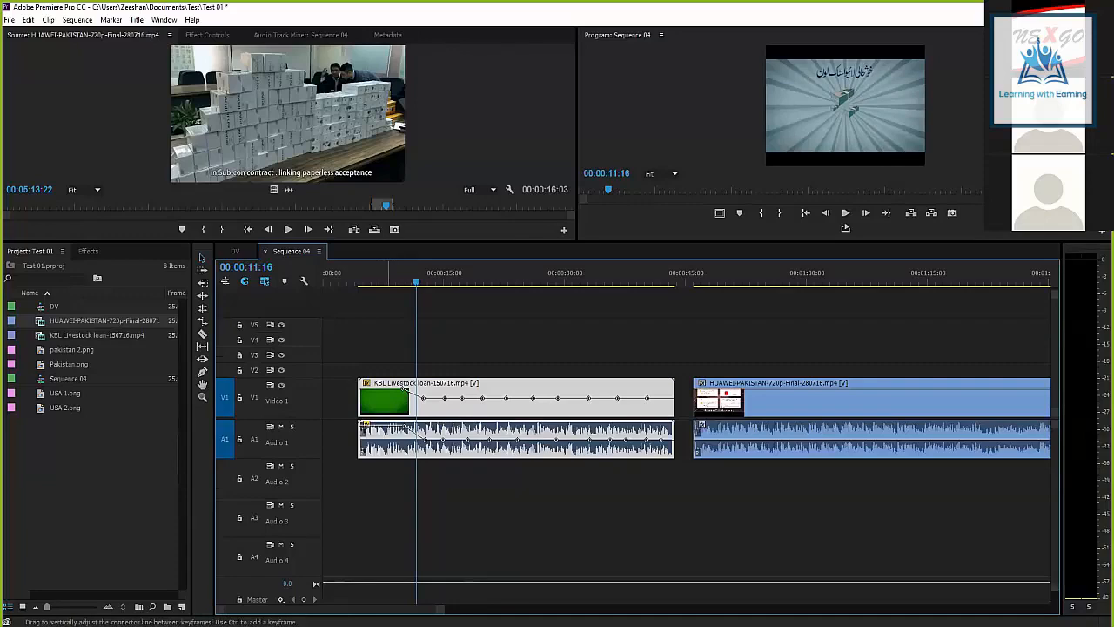
{"action": "mouse_move", "coordinate": [389, 426]}
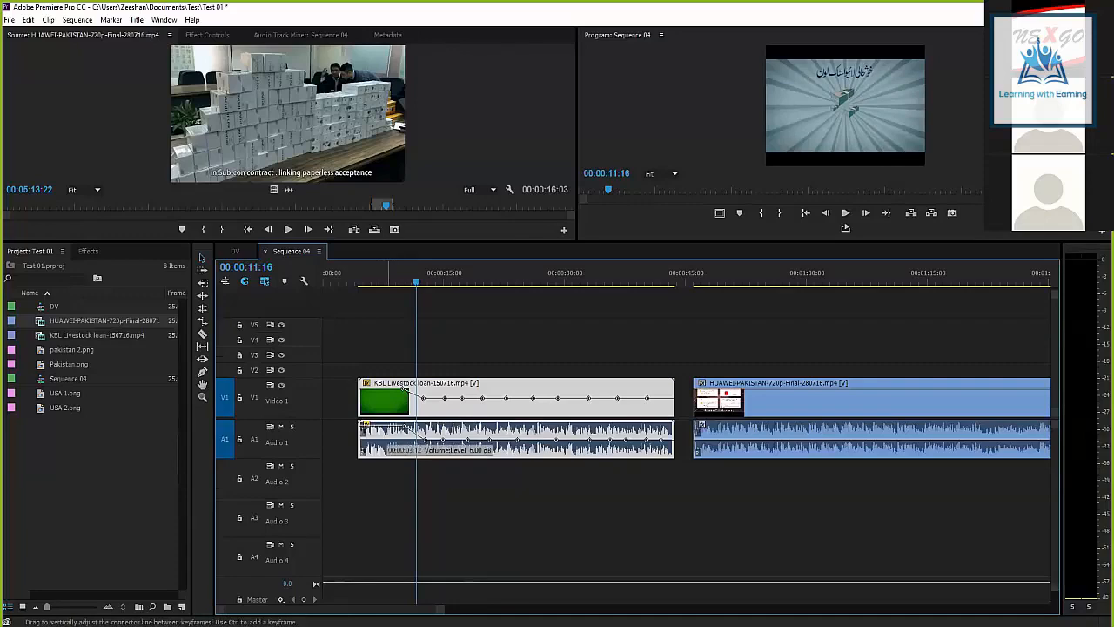
Place the playhead at 00:00:05:10, pull the opening volume segment down slightly below the rest of the line, and play it.
{"action": "left_click", "coordinate": [367, 276]}
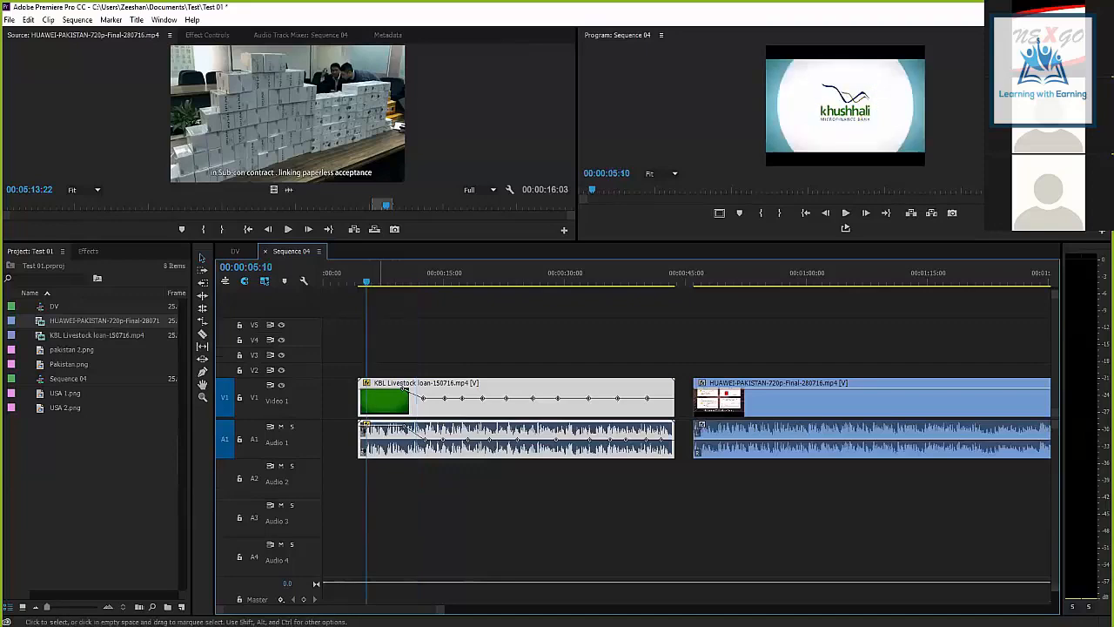
{"action": "left_click_drag", "start_coordinate": [388, 432], "coordinate": [388, 450]}
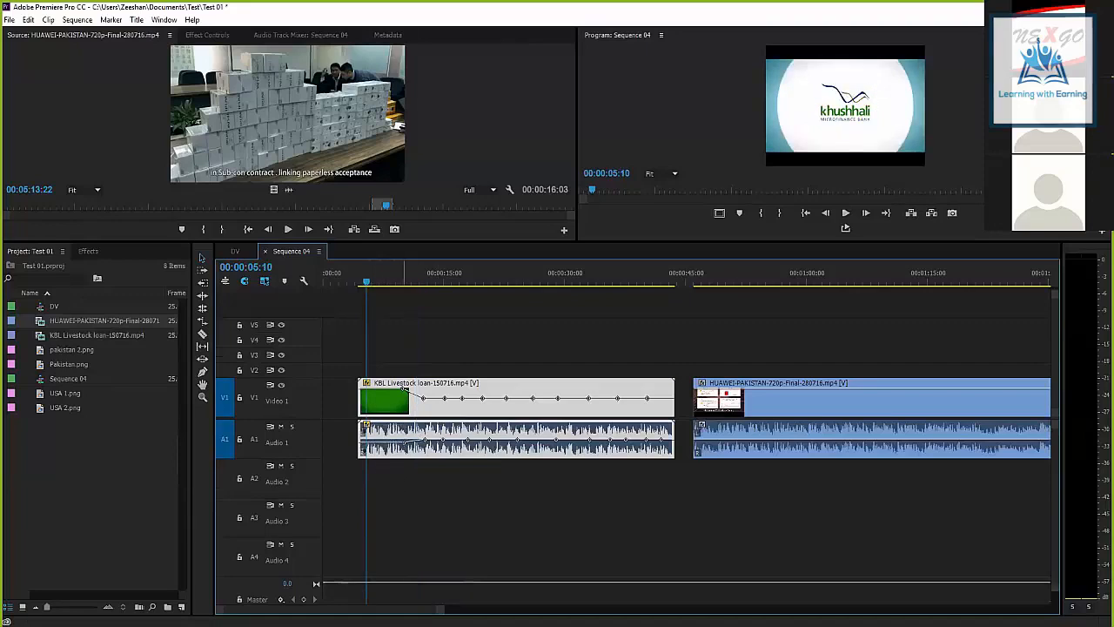
{"action": "key", "text": "space"}
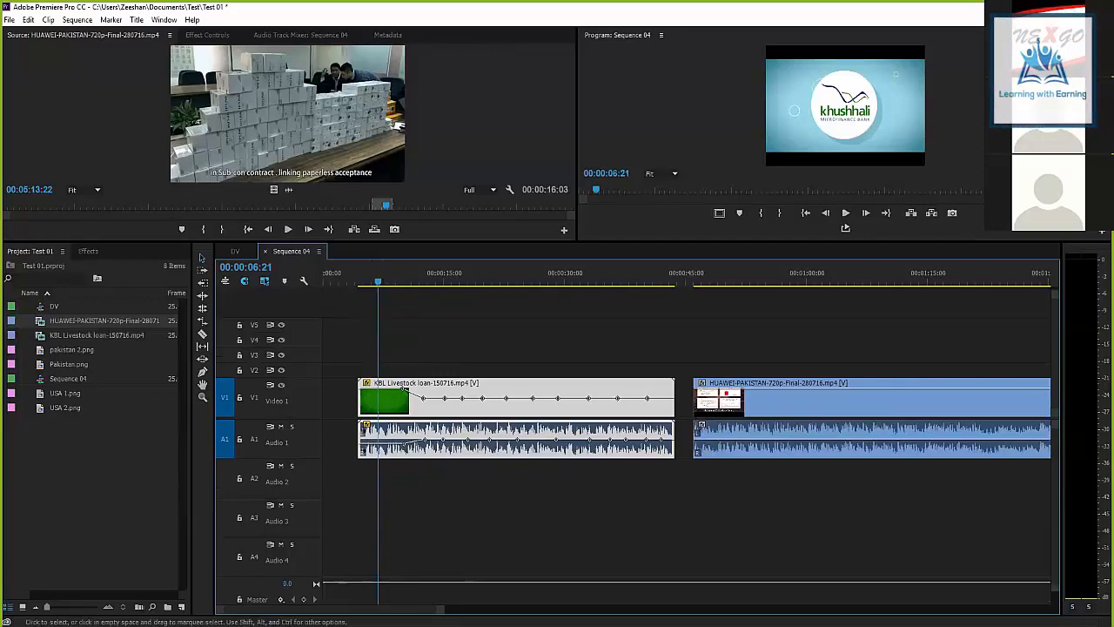
{"action": "key", "text": "space"}
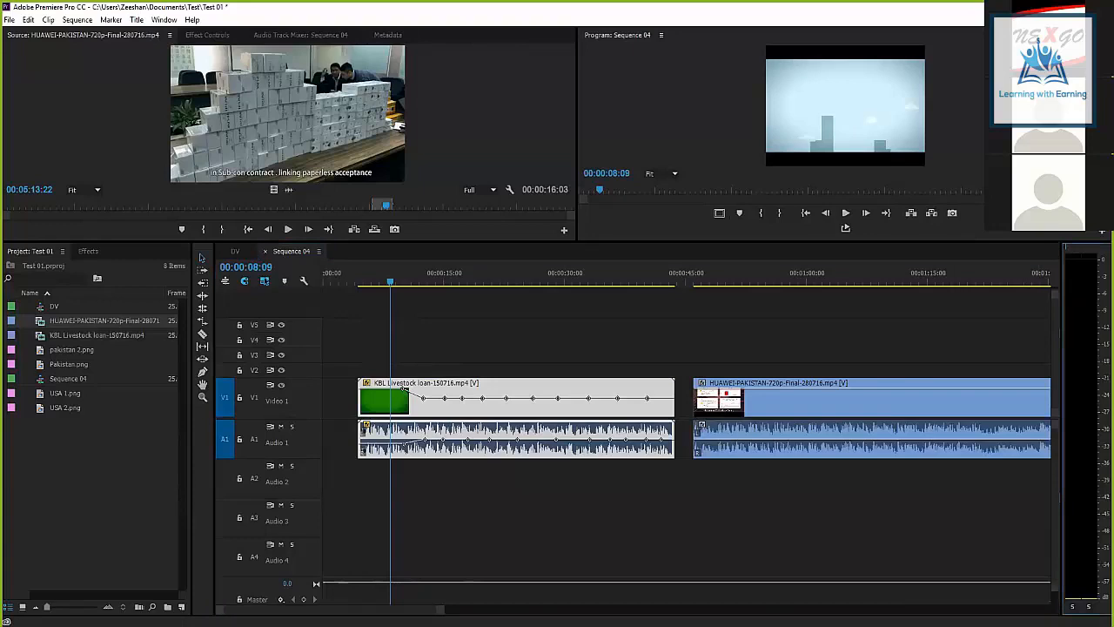
Play the clip from 00:00:10:09 to hear the volume change, stopping at 00:00:23:00.
{"action": "left_click", "coordinate": [406, 275]}
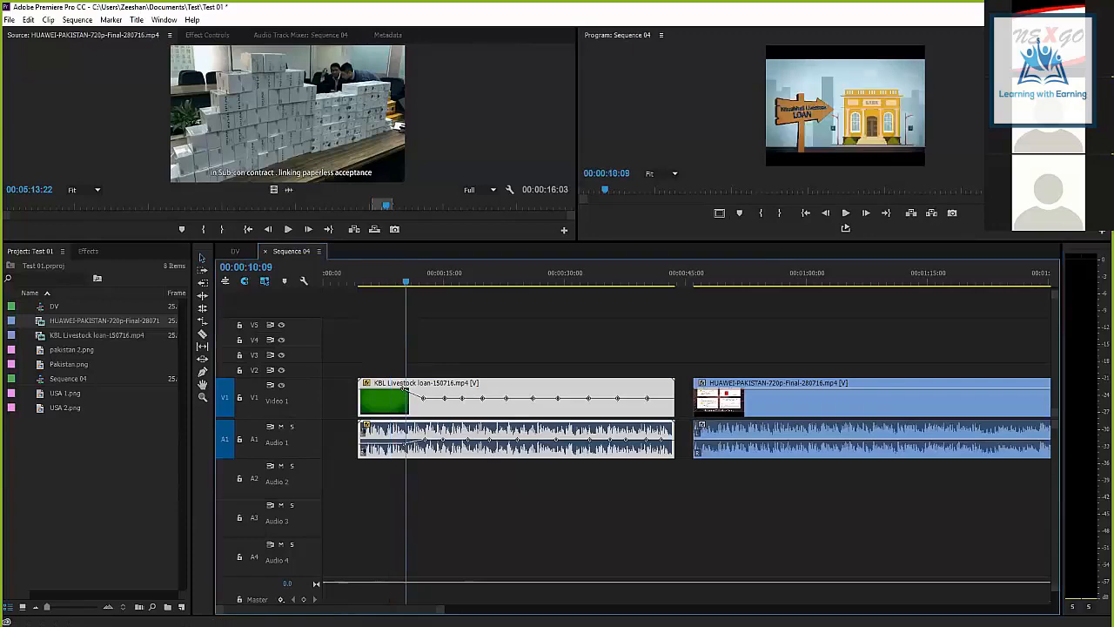
{"action": "key", "text": "space"}
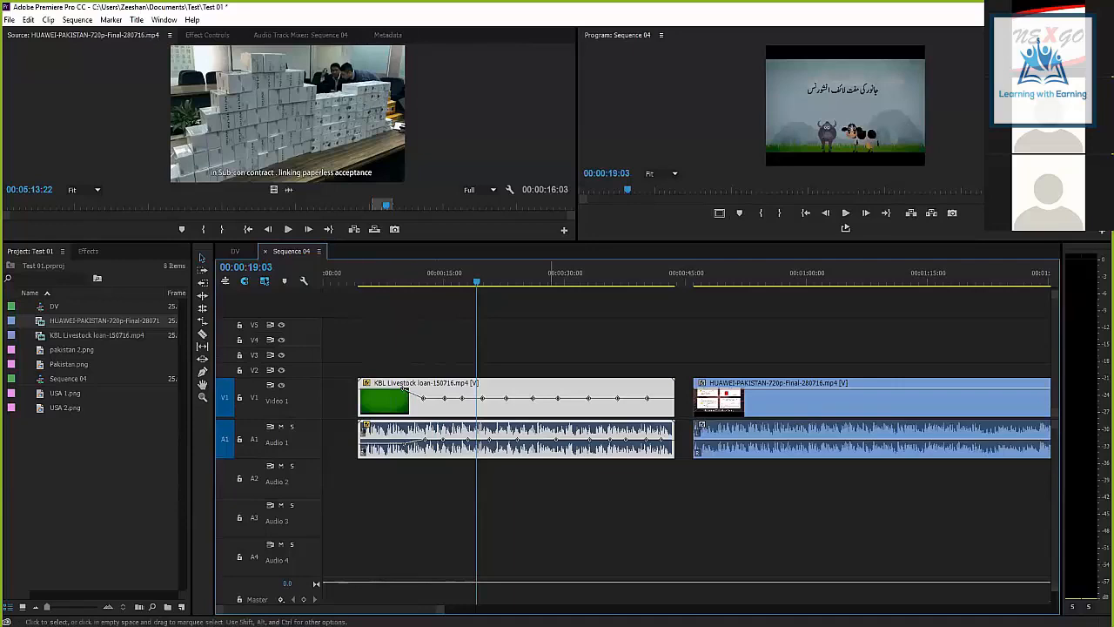
{"action": "key", "text": "space"}
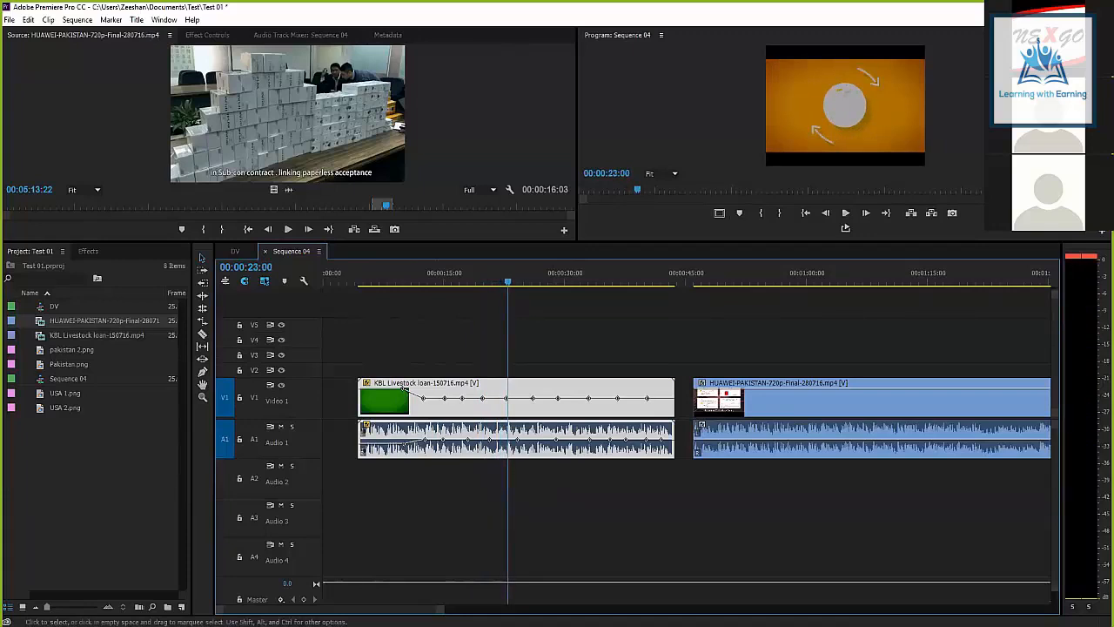
Move the playhead to 00:00:16:12, raise the volume segment just before 00:00:15:00 to the maximum, and drop the opening segment further.
{"action": "left_click", "coordinate": [514, 514]}
{"action": "left_click_drag", "start_coordinate": [507, 279], "coordinate": [455, 278]}
{"action": "left_click", "coordinate": [410, 405]}
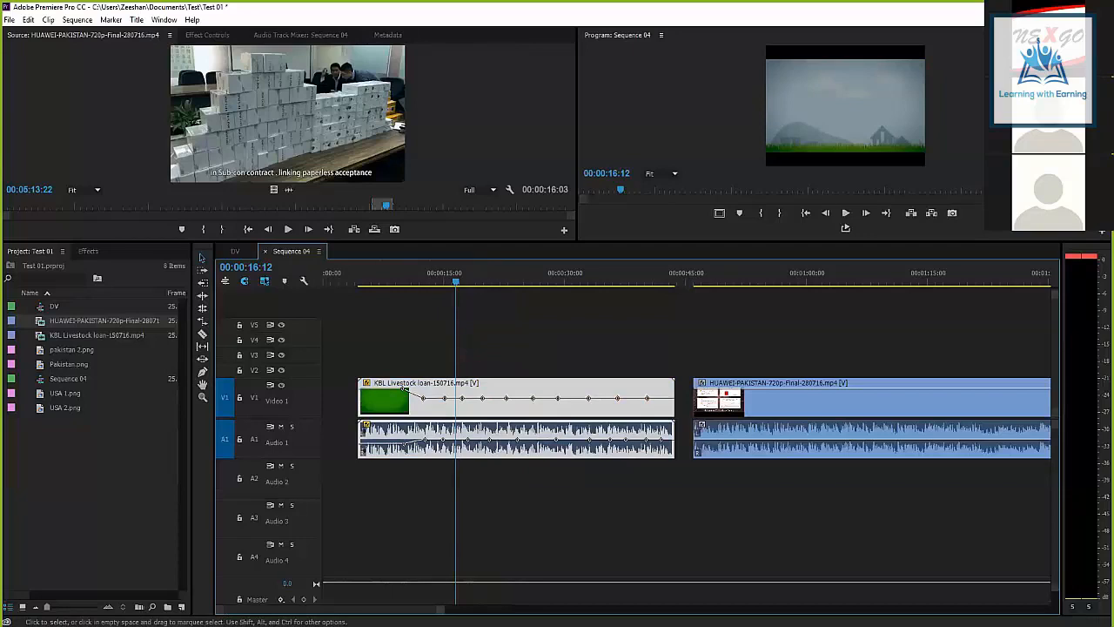
{"action": "left_click", "coordinate": [202, 257]}
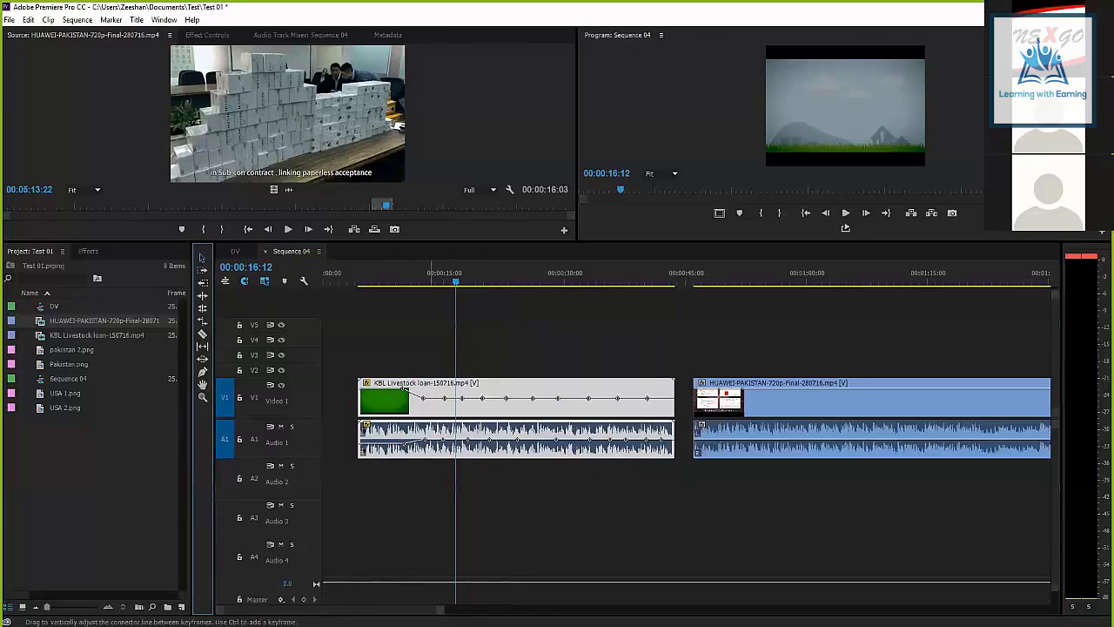
{"action": "left_click_drag", "start_coordinate": [440, 435], "coordinate": [385, 449]}
Play the keyframed volume from 00:00:09:18 and again from the clip's start, stopping at 00:00:28:11.
{"action": "left_click", "coordinate": [401, 274]}
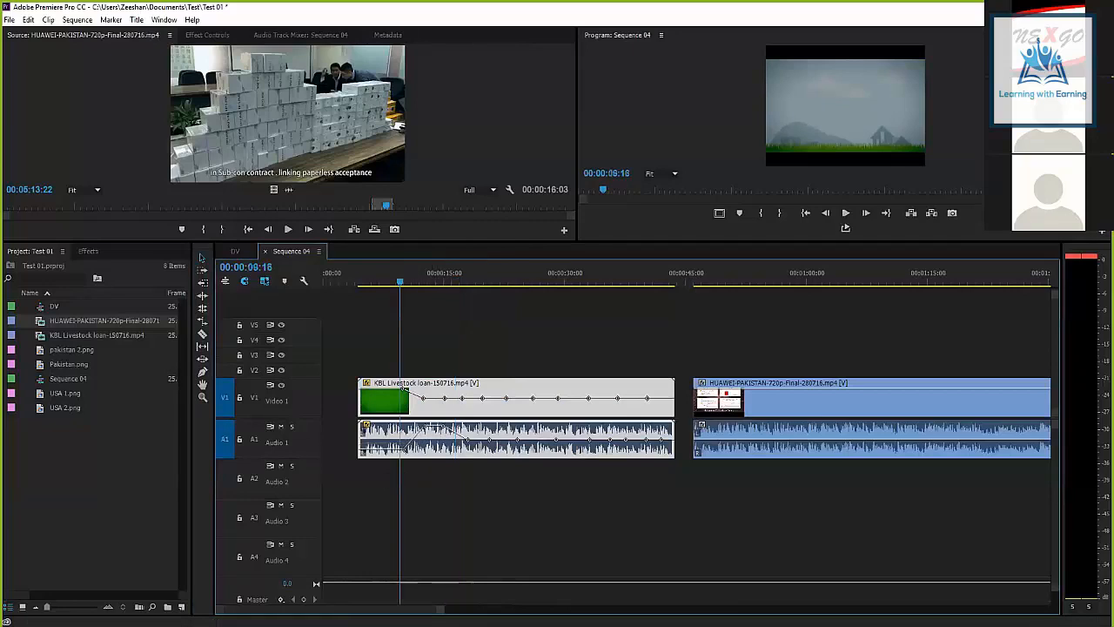
{"action": "key", "text": "space"}
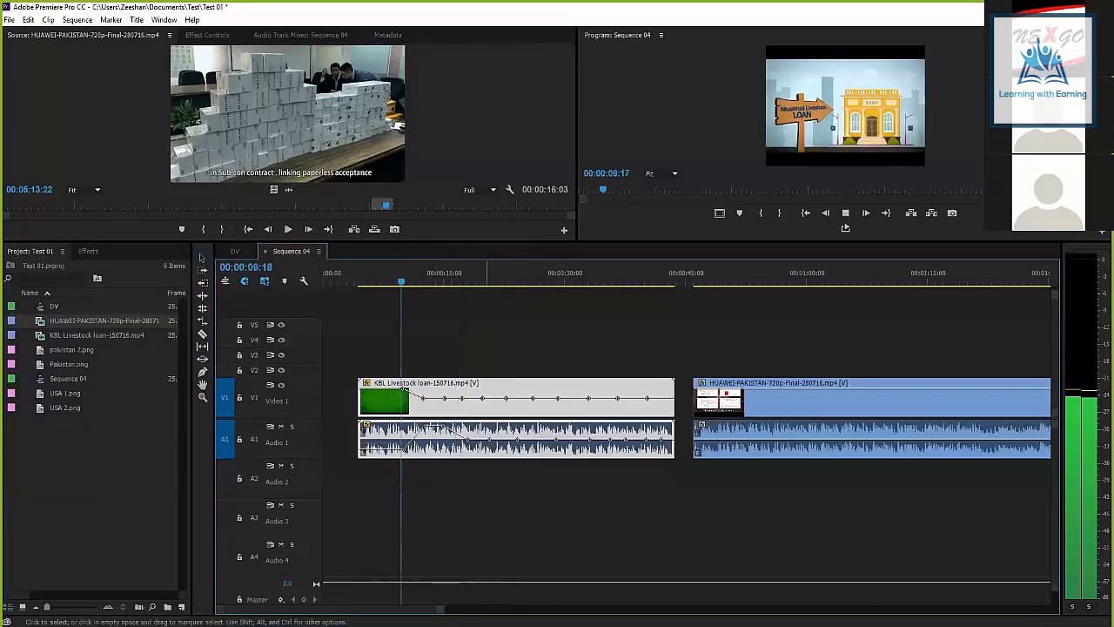
{"action": "left_click_drag", "start_coordinate": [370, 275], "coordinate": [361, 274]}
{"action": "key", "text": "space"}
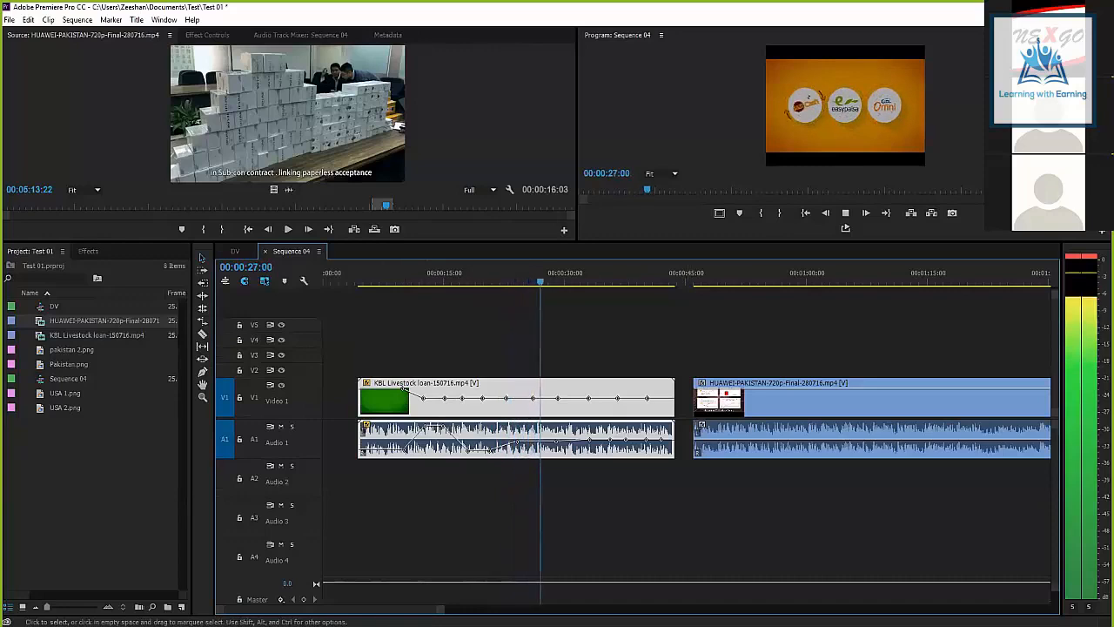
{"action": "key", "text": "space"}
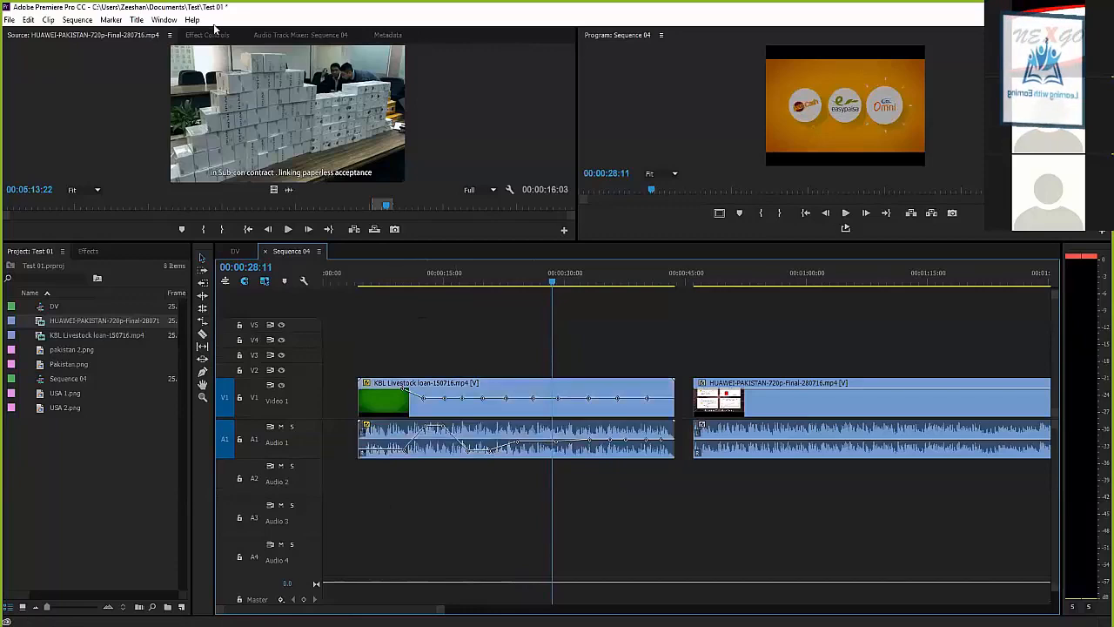
Lower the Master level to -18.0 dB in the Audio Track Mixer, then return to the Source monitor.
{"action": "left_click", "coordinate": [296, 35]}
{"action": "scroll", "coordinate": [313, 113], "scroll_direction": "down", "scroll_amount": 2}
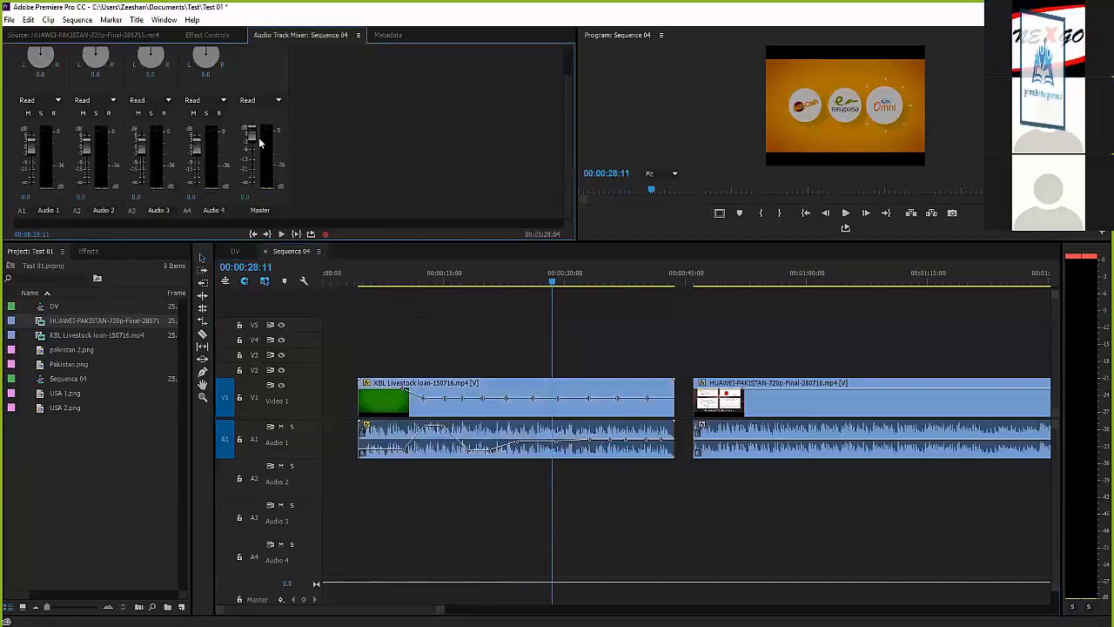
{"action": "left_click_drag", "start_coordinate": [253, 132], "coordinate": [250, 179]}
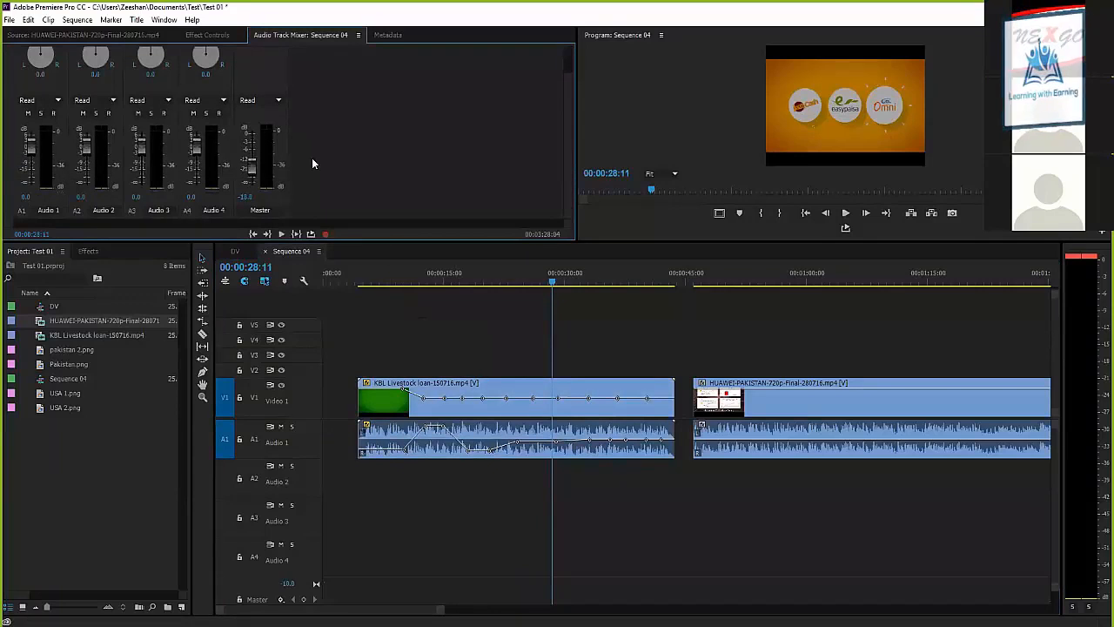
{"action": "left_click", "coordinate": [50, 33]}
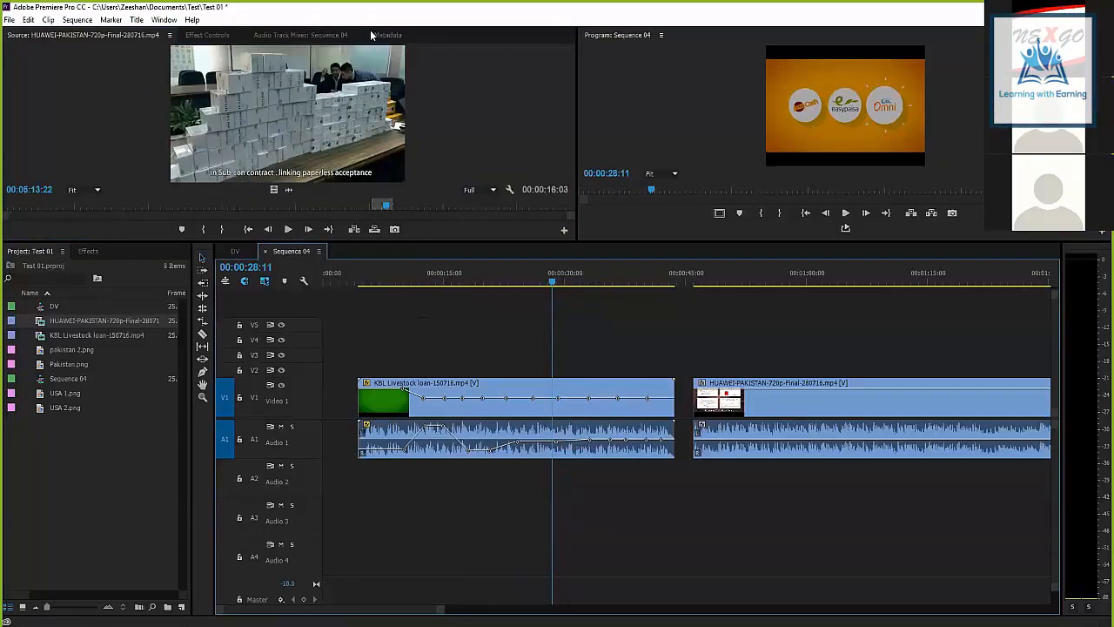
Show the Audio Track Mixer again and zoom the timeline out and in around the playhead, finishing with it at 00:00:14:03.
{"action": "left_click", "coordinate": [308, 36]}
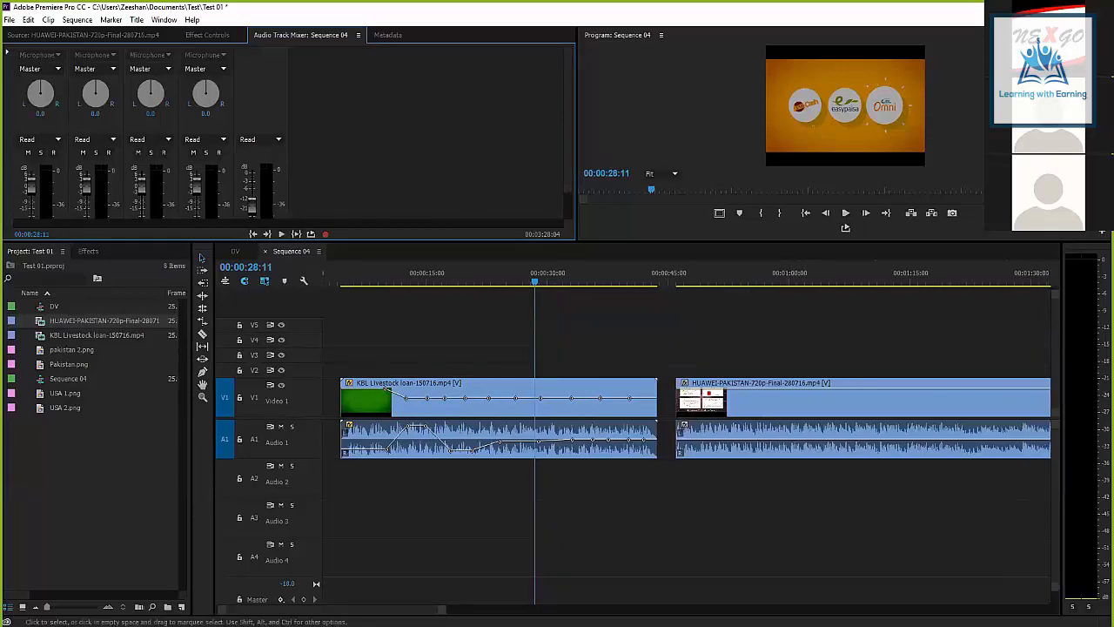
{"action": "key", "text": "minus"}
{"action": "key", "text": "minus"}
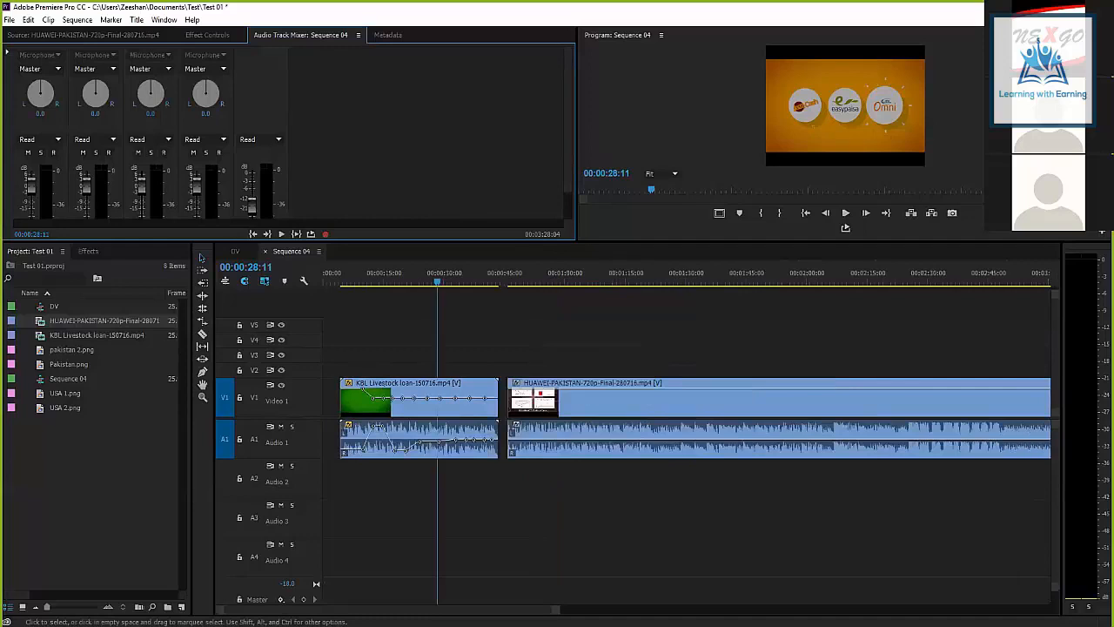
{"action": "key", "text": "equal"}
{"action": "key", "text": "equal"}
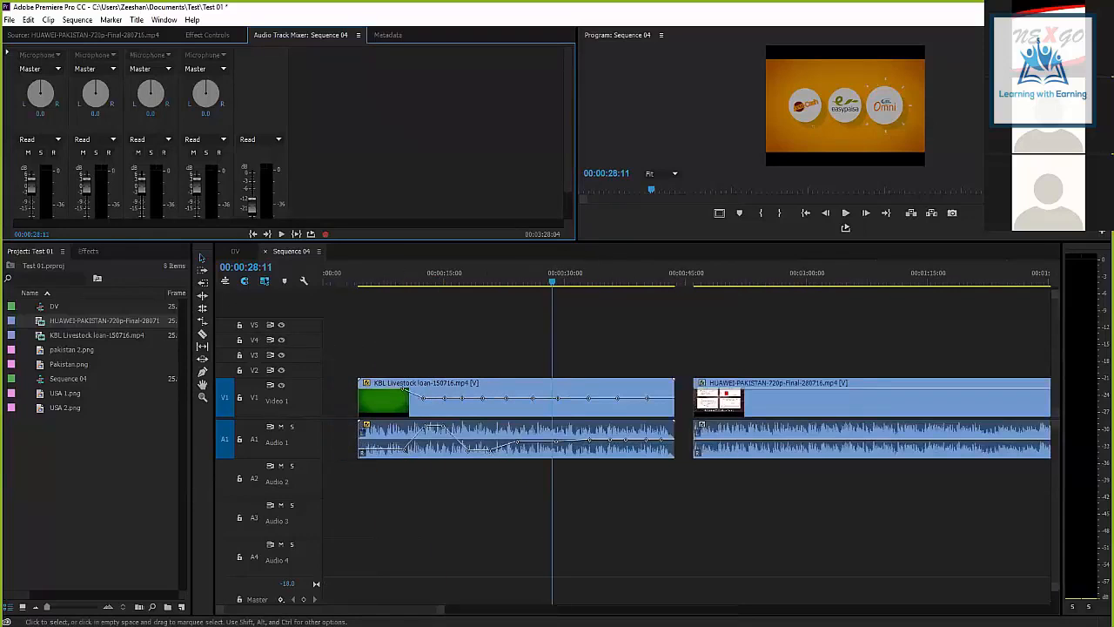
{"action": "key", "text": "minus"}
{"action": "key", "text": "minus"}
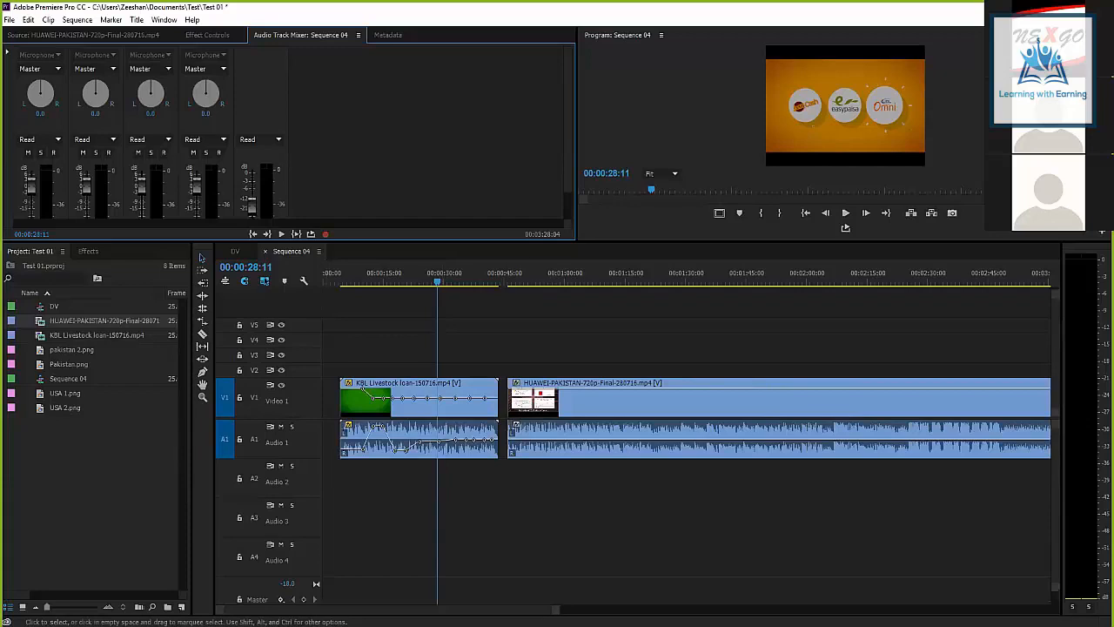
{"action": "left_click", "coordinate": [379, 274]}
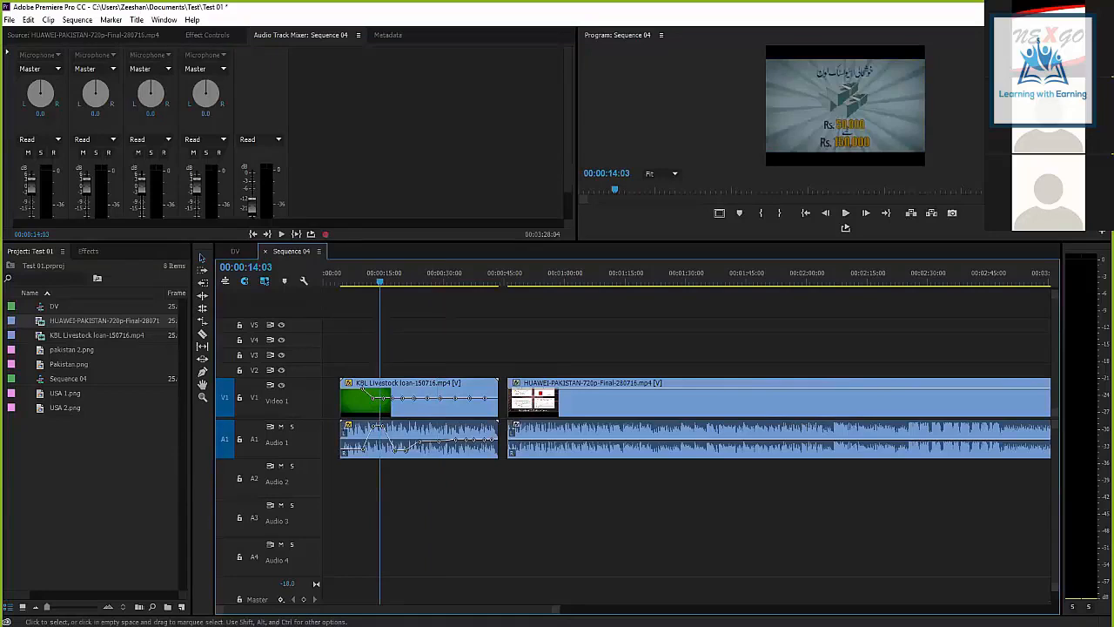
{"action": "key", "text": "equal"}
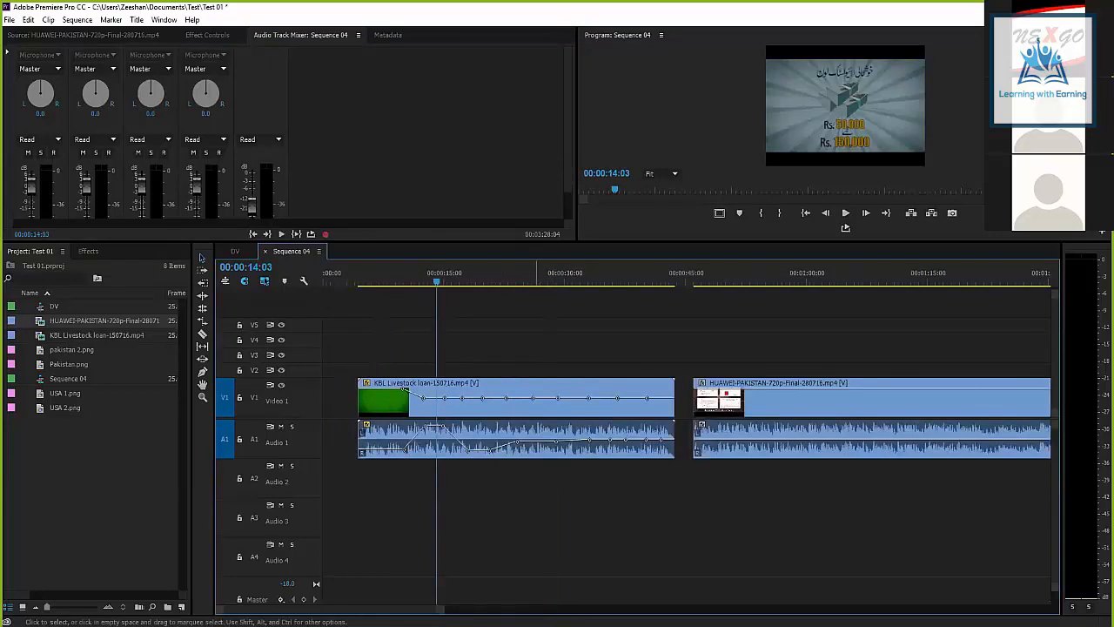
Lower the KBL clip's opacity segment just before 00:00:15:00 to the minimum, and play that part, stopping at 00:00:14:08.
{"action": "left_click_drag", "start_coordinate": [434, 397], "coordinate": [433, 406]}
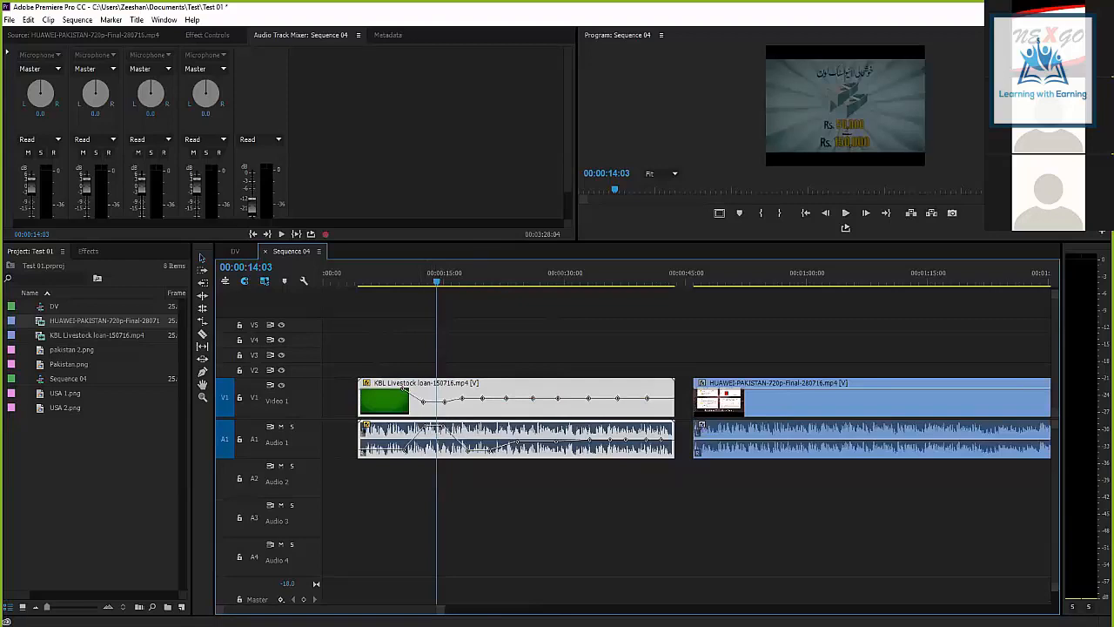
{"action": "left_click", "coordinate": [416, 280]}
{"action": "key", "text": "space"}
{"action": "key", "text": "space"}
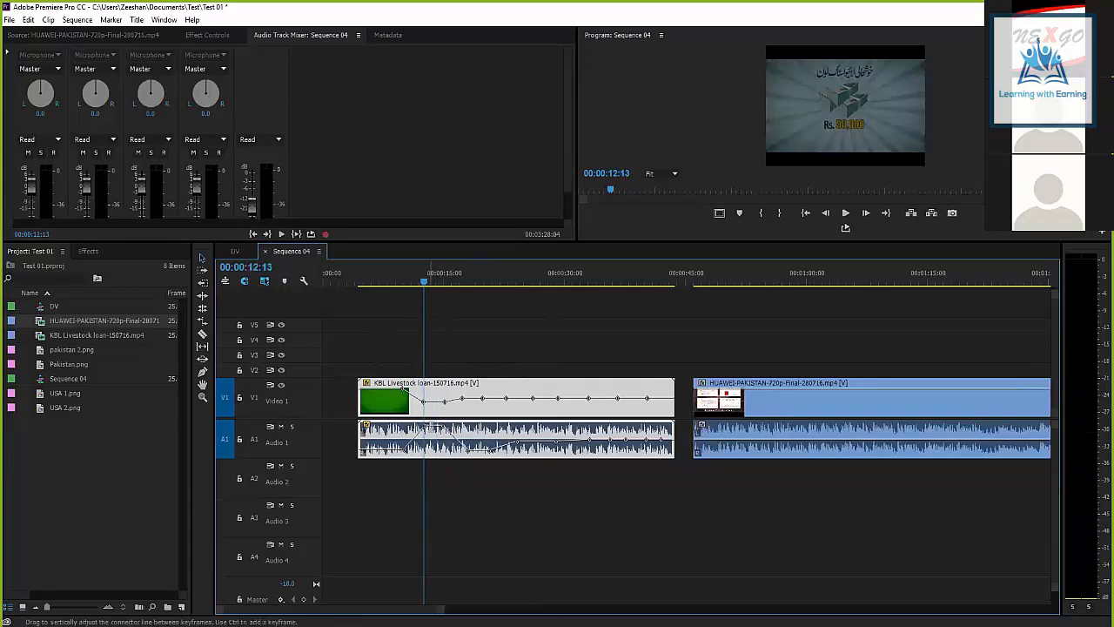
{"action": "left_click_drag", "start_coordinate": [433, 408], "coordinate": [432, 438]}
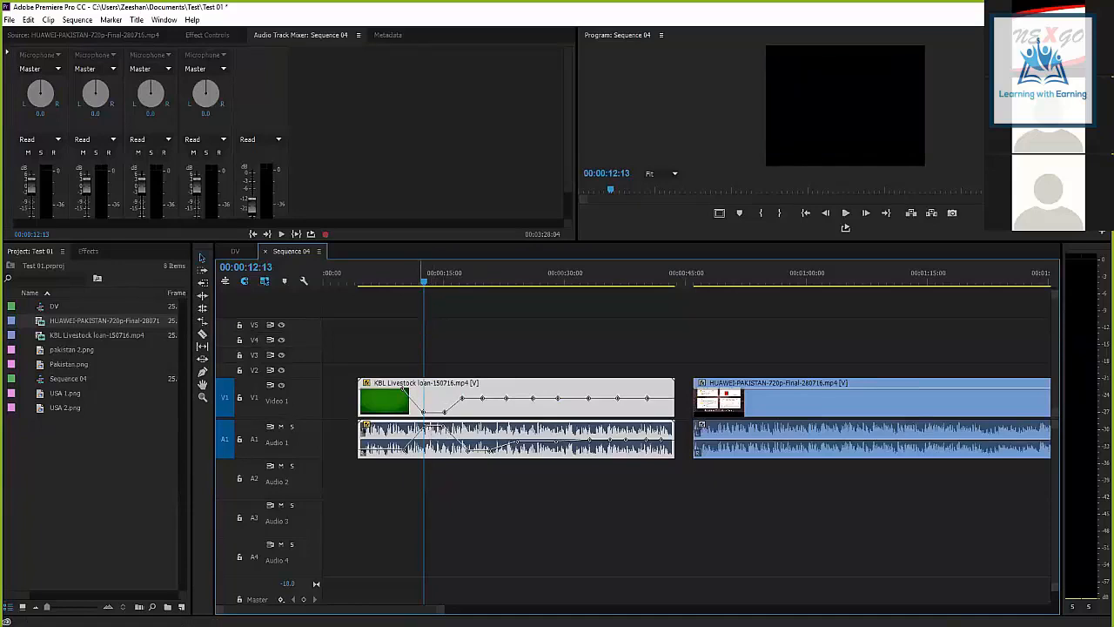
{"action": "key", "text": "space"}
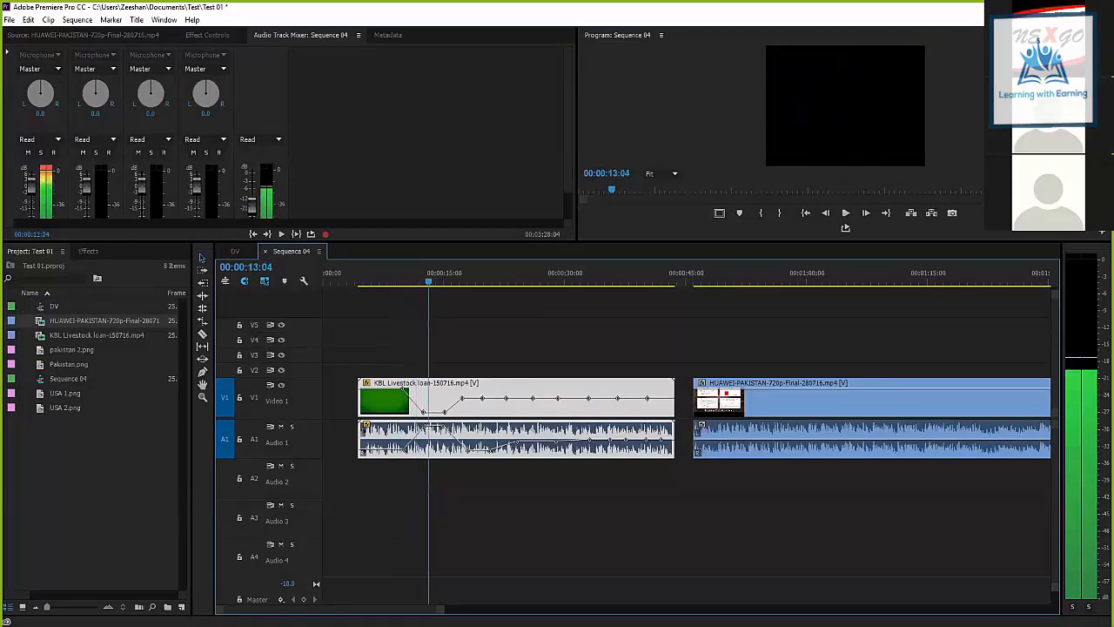
{"action": "key", "text": "space"}
Reshape the KBL clip's remaining opacity keyframes into two dips to the minimum, a raised plateau after about 00:00:29:00, and a lower ending.
{"action": "left_click_drag", "start_coordinate": [483, 398], "coordinate": [479, 418]}
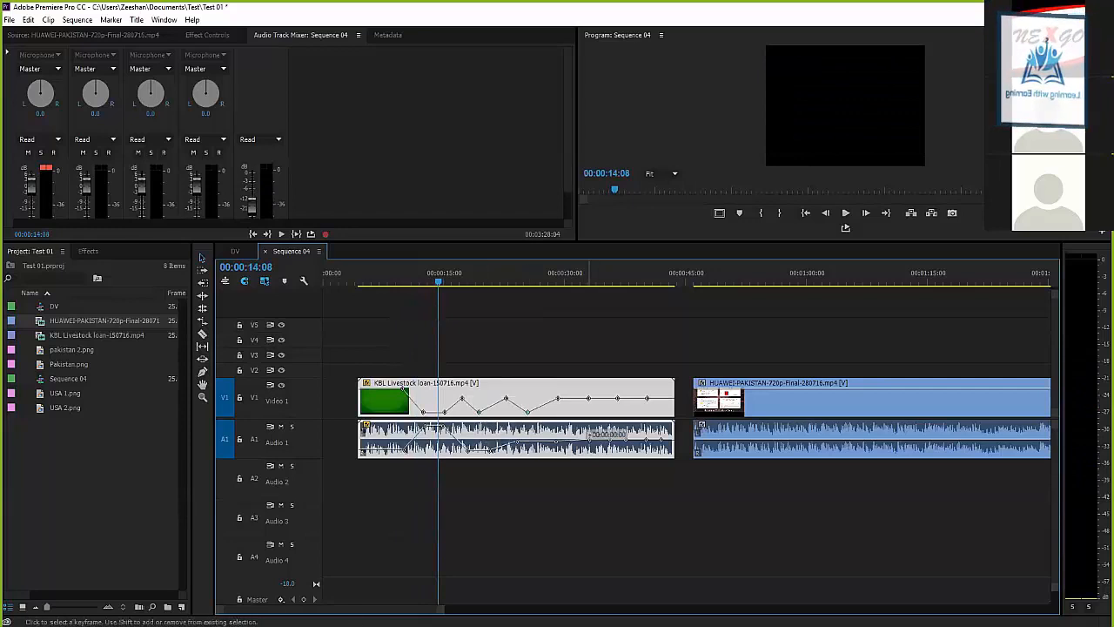
{"action": "left_click_drag", "start_coordinate": [589, 398], "coordinate": [616, 389]}
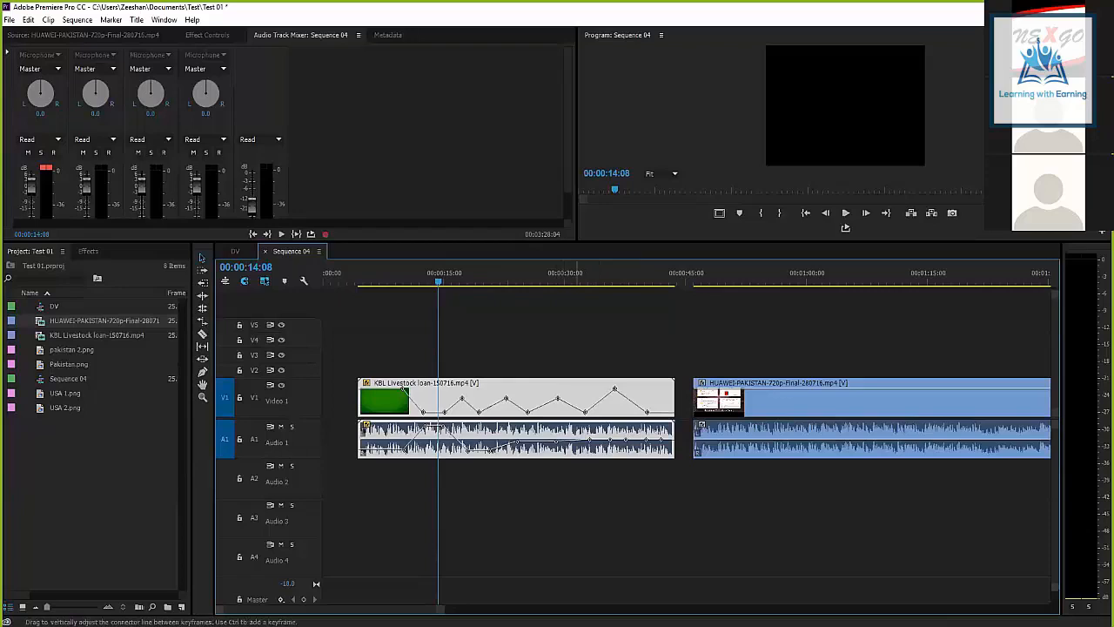
{"action": "left_click_drag", "start_coordinate": [578, 407], "coordinate": [578, 389]}
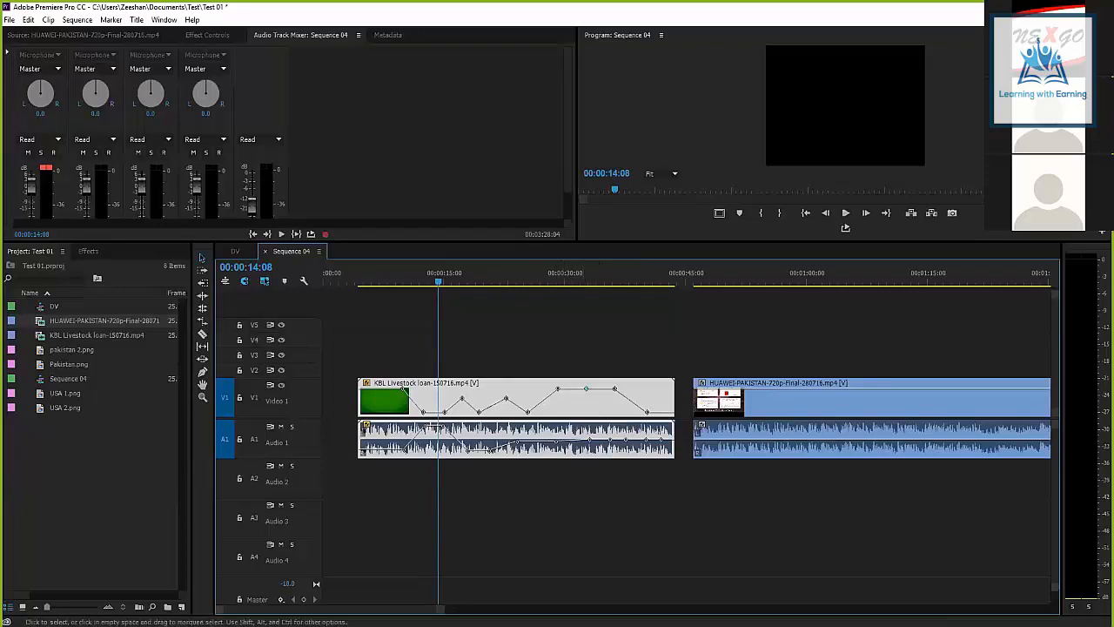
{"action": "left_click", "coordinate": [527, 412]}
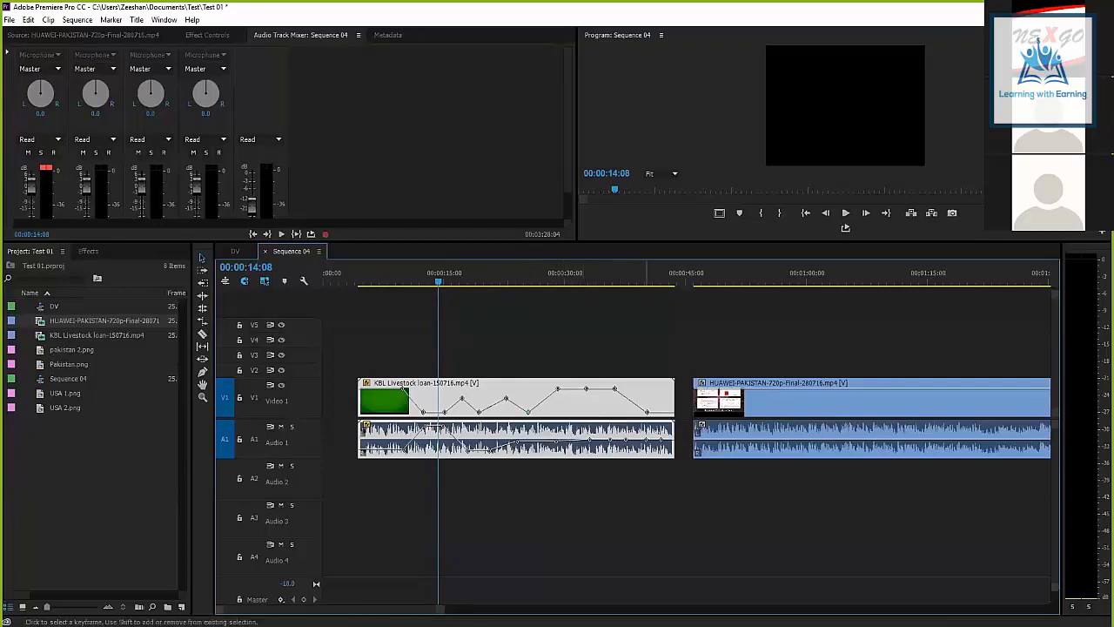
{"action": "mouse_move", "coordinate": [647, 412]}
{"action": "left_mouse_down"}
{"action": "mouse_move", "coordinate": [624, 411]}
{"action": "mouse_move", "coordinate": [634, 408]}
{"action": "left_mouse_up"}
{"action": "left_click_drag", "start_coordinate": [635, 409], "coordinate": [635, 406]}
Move the playhead to 00:00:09:11 and lower the Master level to -26.9 dB in the Audio Track Mixer.
{"action": "scroll", "coordinate": [573, 407], "scroll_direction": "down", "scroll_amount": 1}
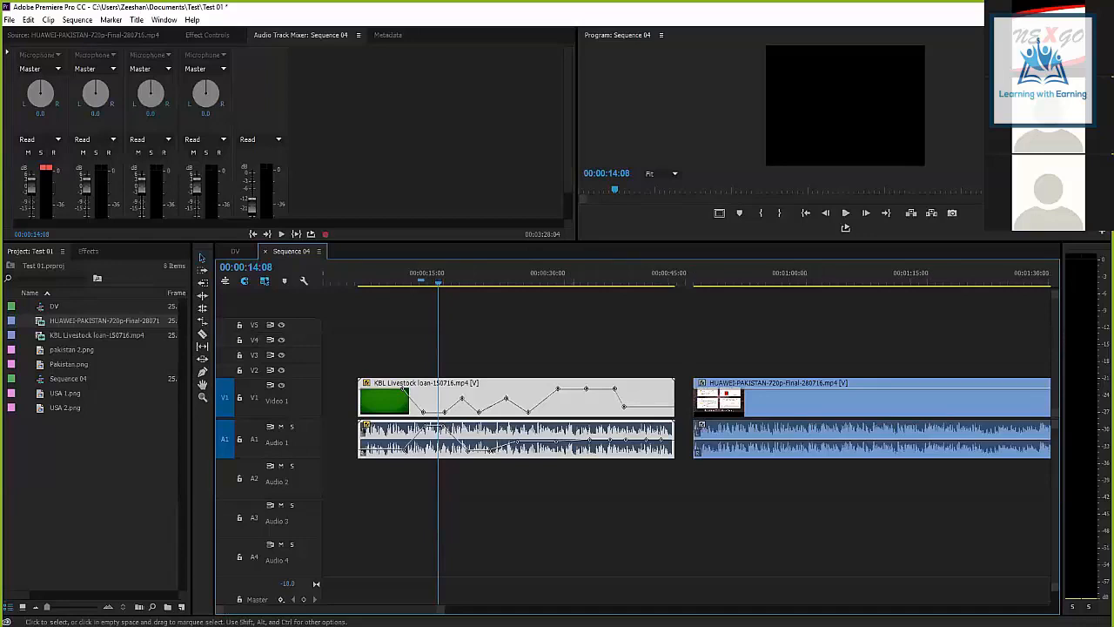
{"action": "left_click", "coordinate": [435, 335]}
{"action": "left_click_drag", "start_coordinate": [422, 281], "coordinate": [382, 281]}
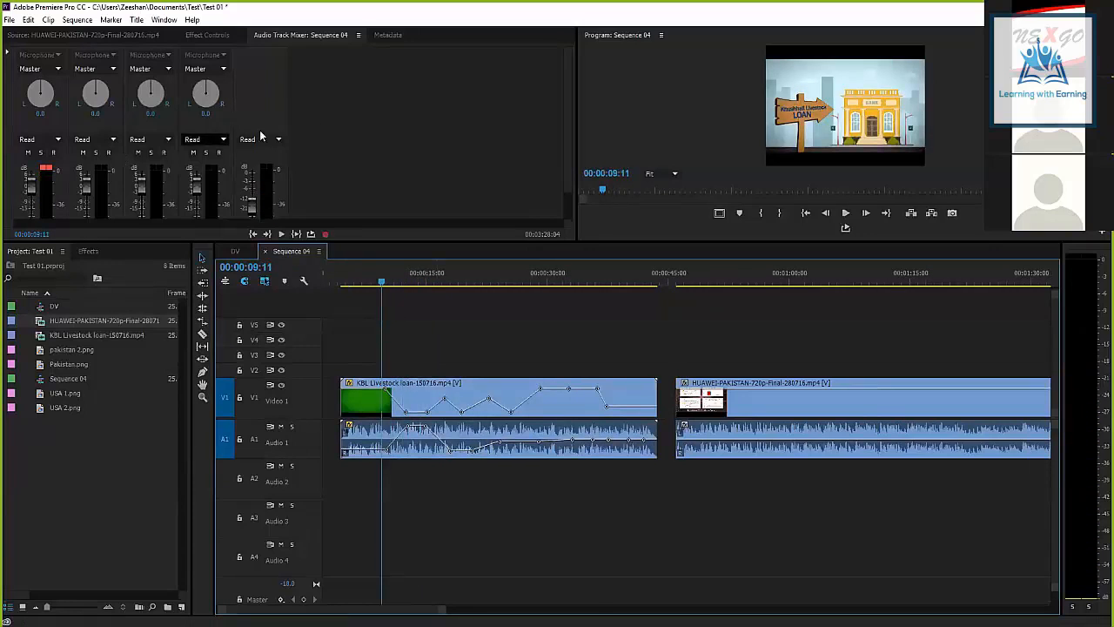
{"action": "left_click", "coordinate": [345, 131]}
{"action": "scroll", "coordinate": [345, 135], "scroll_direction": "down", "scroll_amount": 2}
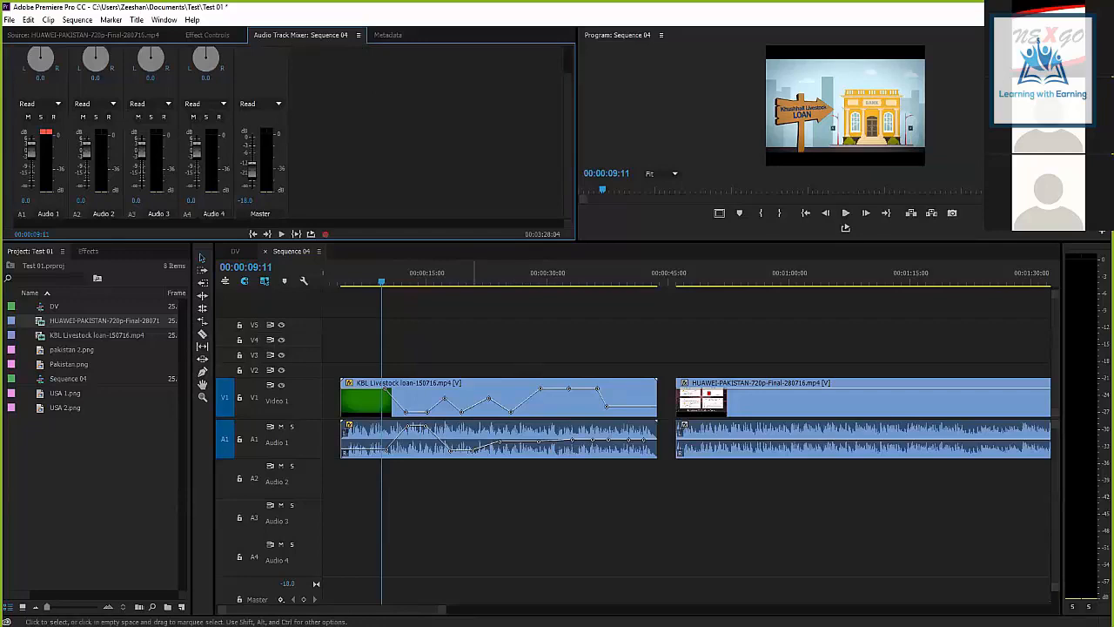
{"action": "left_click_drag", "start_coordinate": [251, 165], "coordinate": [256, 183]}
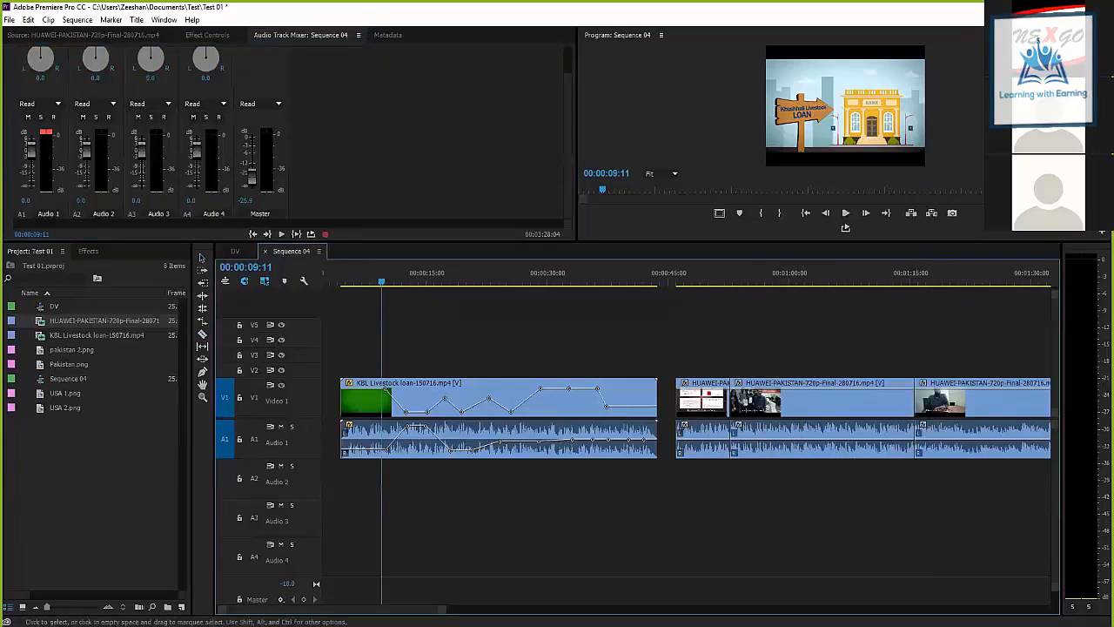
Delete the first and last HUAWEI segments, move the middle one to V4 and A2 over the KBL clip, and place the playhead at 00:00:13:19.
{"action": "left_click", "coordinate": [702, 402]}
{"action": "key", "text": "Delete"}
{"action": "left_click", "coordinate": [975, 401]}
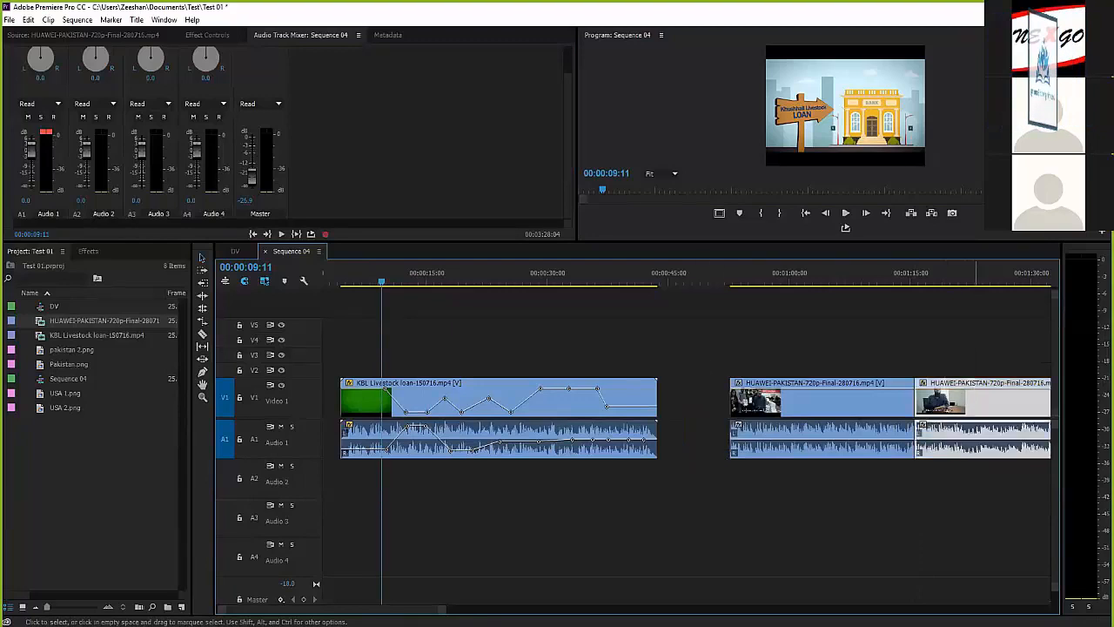
{"action": "key", "text": "Delete"}
{"action": "left_click_drag", "start_coordinate": [778, 401], "coordinate": [704, 341]}
{"action": "left_click_drag", "start_coordinate": [700, 442], "coordinate": [458, 480]}
{"action": "left_click", "coordinate": [417, 275]}
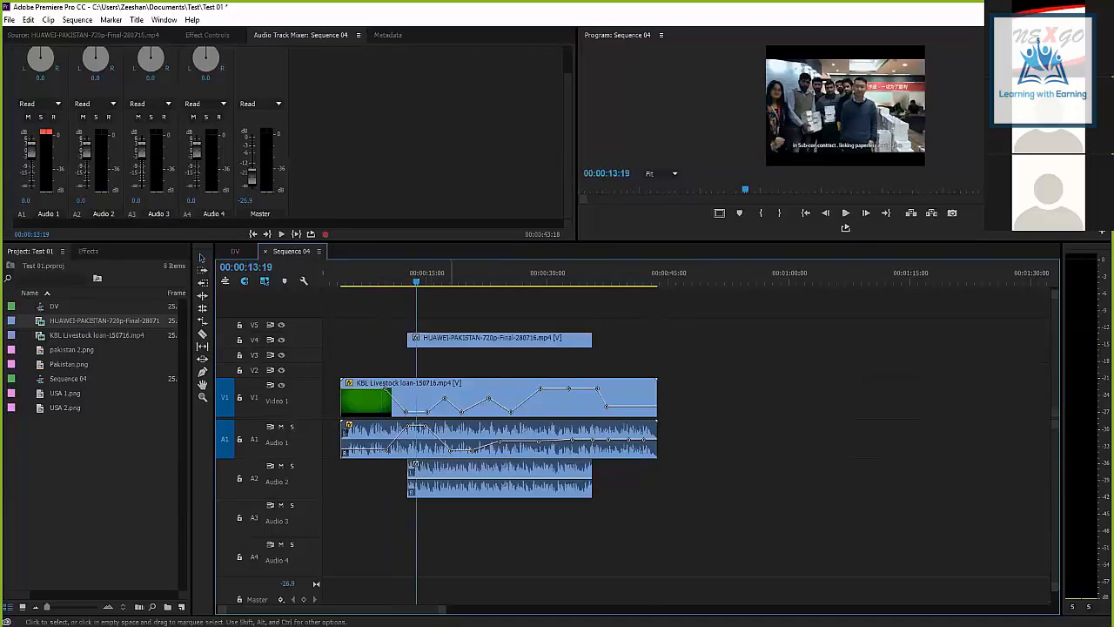
Split the HUAWEI clip on V4 at two points with the Razor tool and delete the two outer pieces.
{"action": "key", "text": "c"}
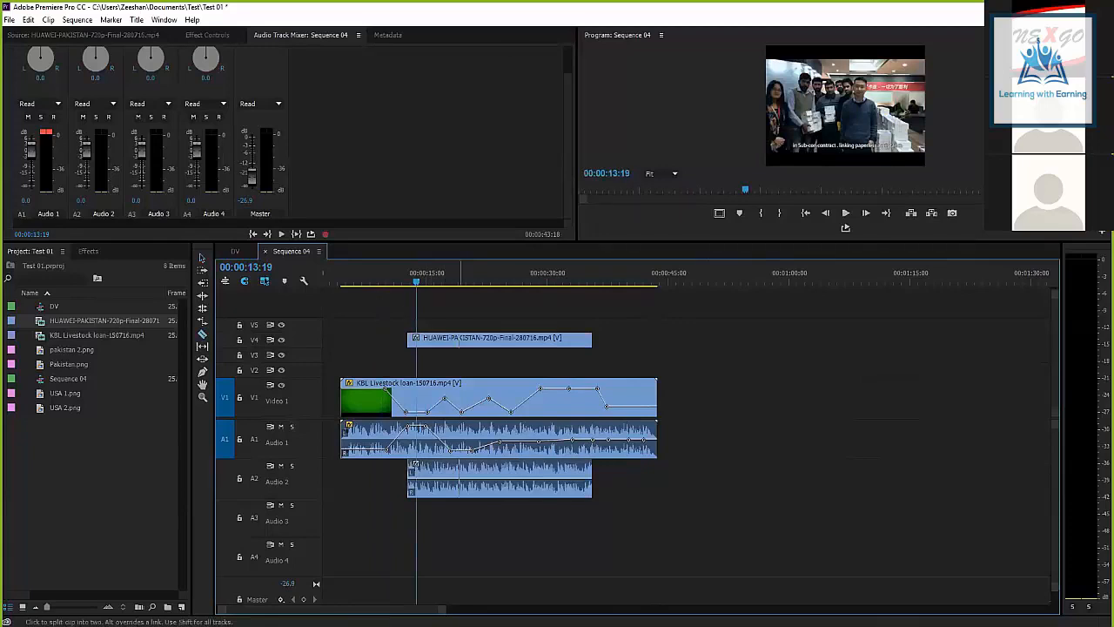
{"action": "left_click", "coordinate": [460, 337]}
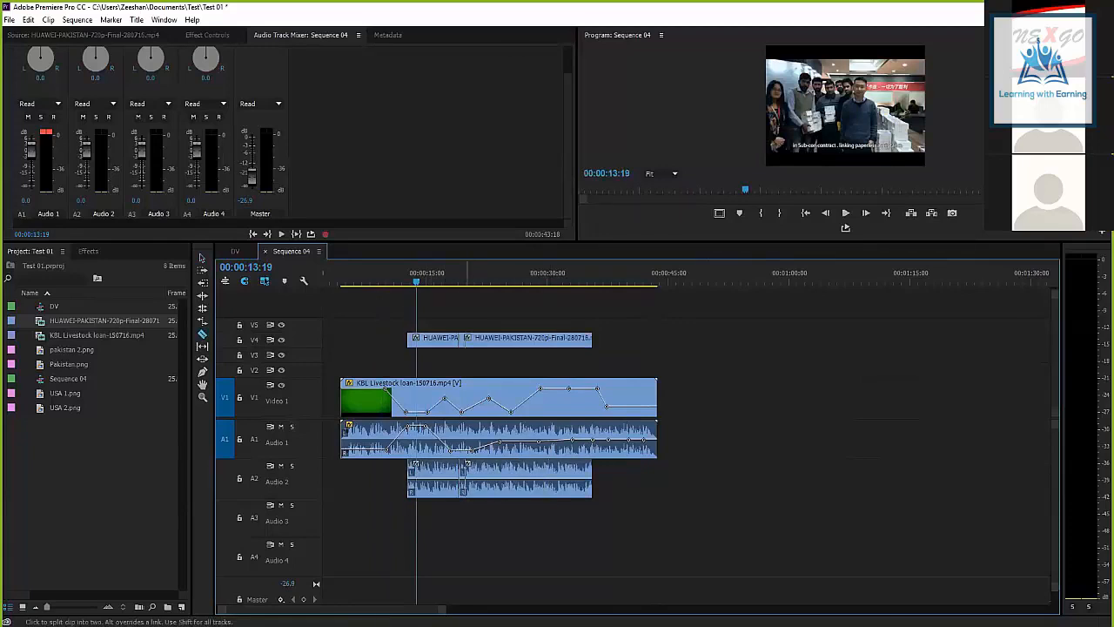
{"action": "left_click", "coordinate": [546, 340]}
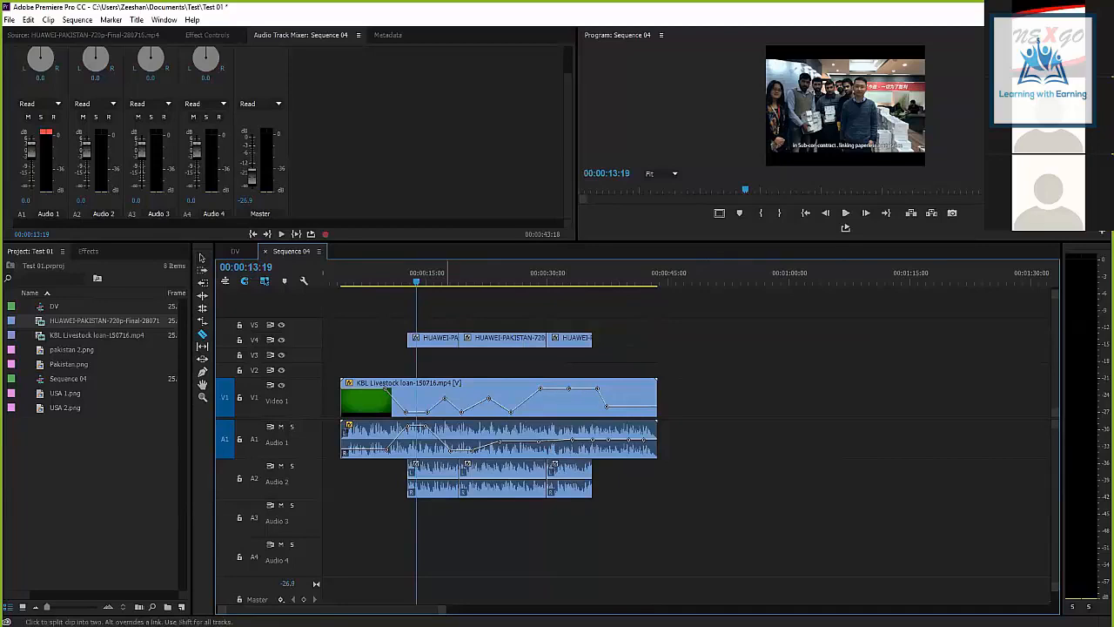
{"action": "left_click", "coordinate": [201, 258]}
{"action": "left_click", "coordinate": [570, 339]}
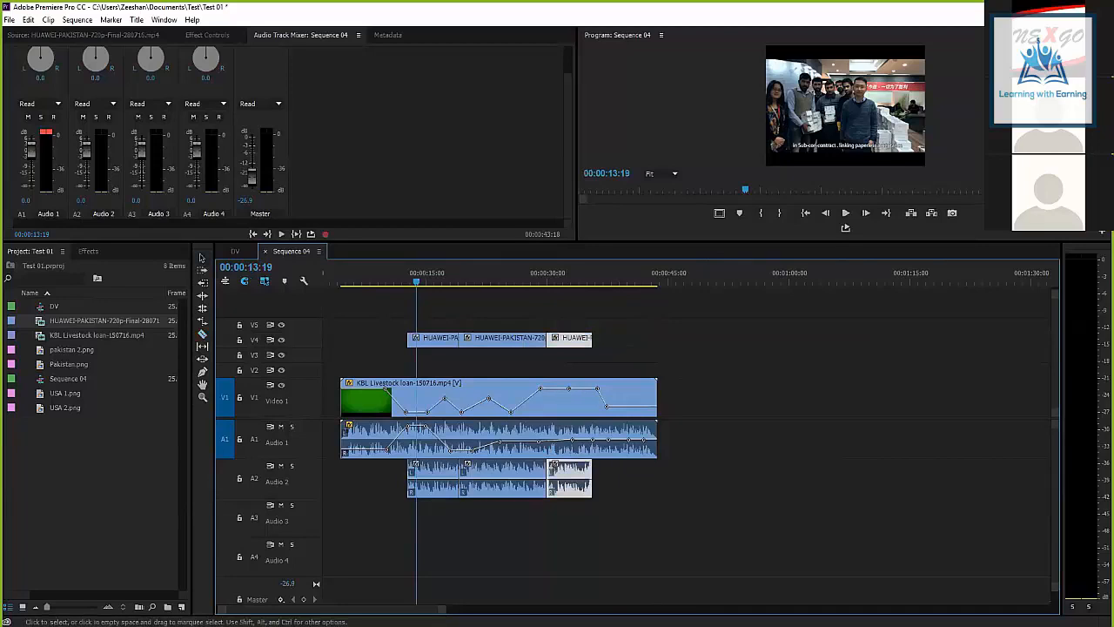
{"action": "key", "text": "Delete"}
{"action": "left_click", "coordinate": [428, 338]}
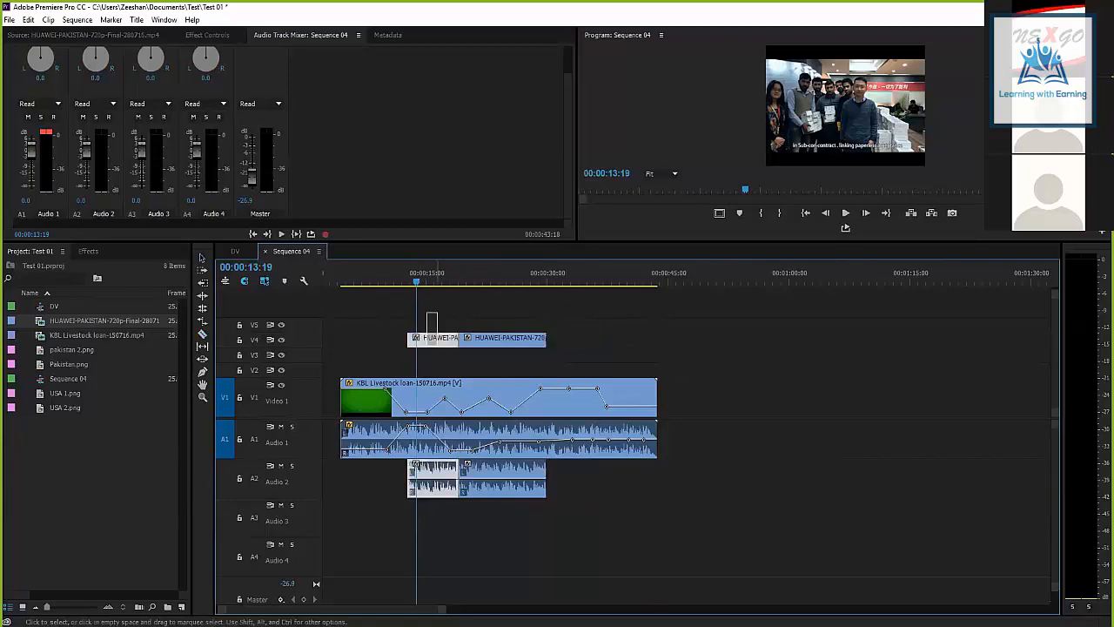
{"action": "key", "text": "Delete"}
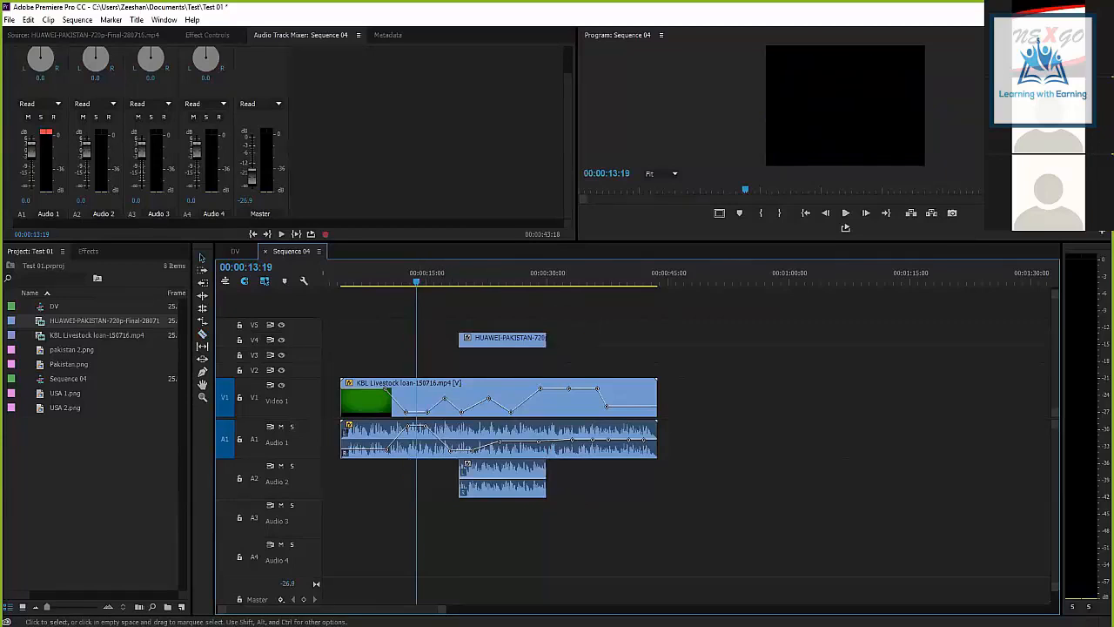
Place the remaining HUAWEI piece on V1 directly after the KBL clip, and move the KBL video to an expanded V2 track.
{"action": "left_click_drag", "start_coordinate": [502, 338], "coordinate": [701, 398]}
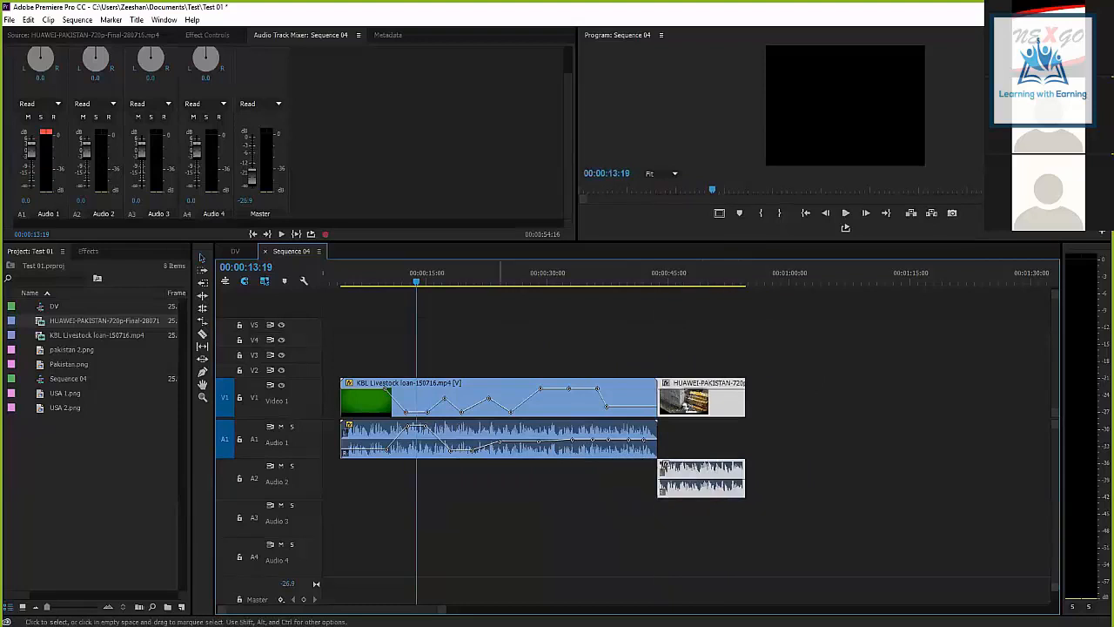
{"action": "left_click_drag", "start_coordinate": [496, 393], "coordinate": [497, 370]}
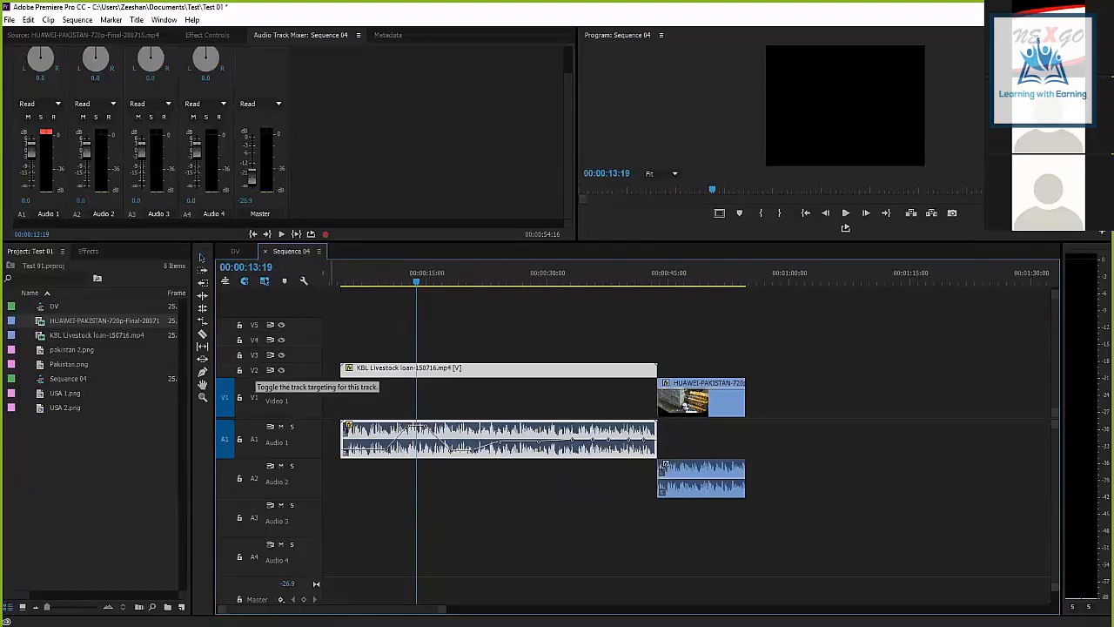
{"action": "scroll", "coordinate": [255, 370], "scroll_direction": "up", "scroll_amount": 4}
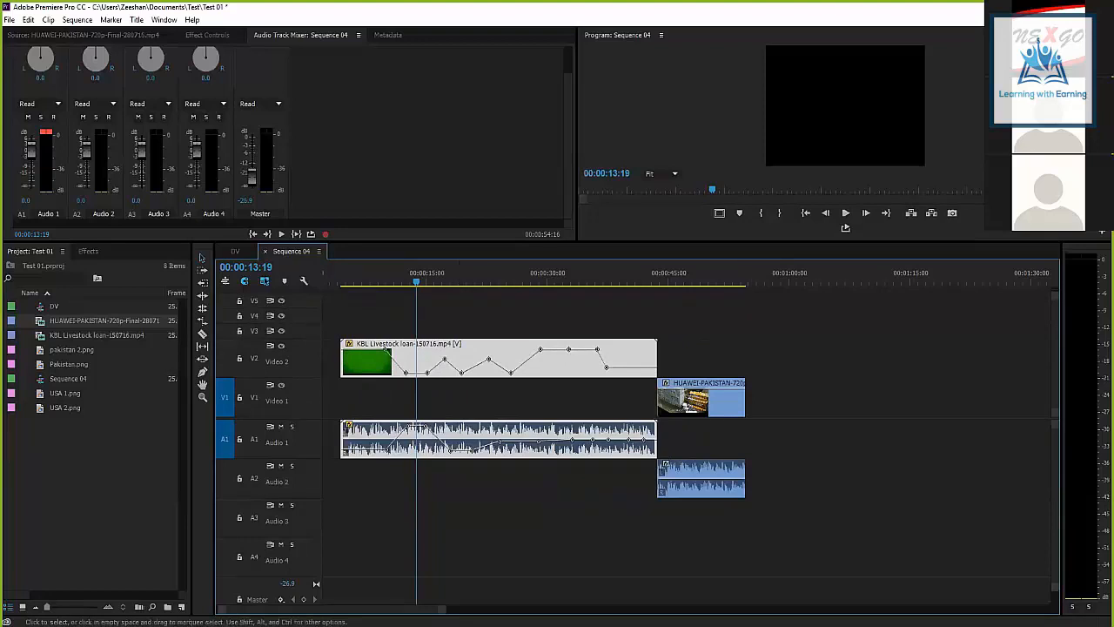
{"action": "left_click_drag", "start_coordinate": [488, 365], "coordinate": [493, 404]}
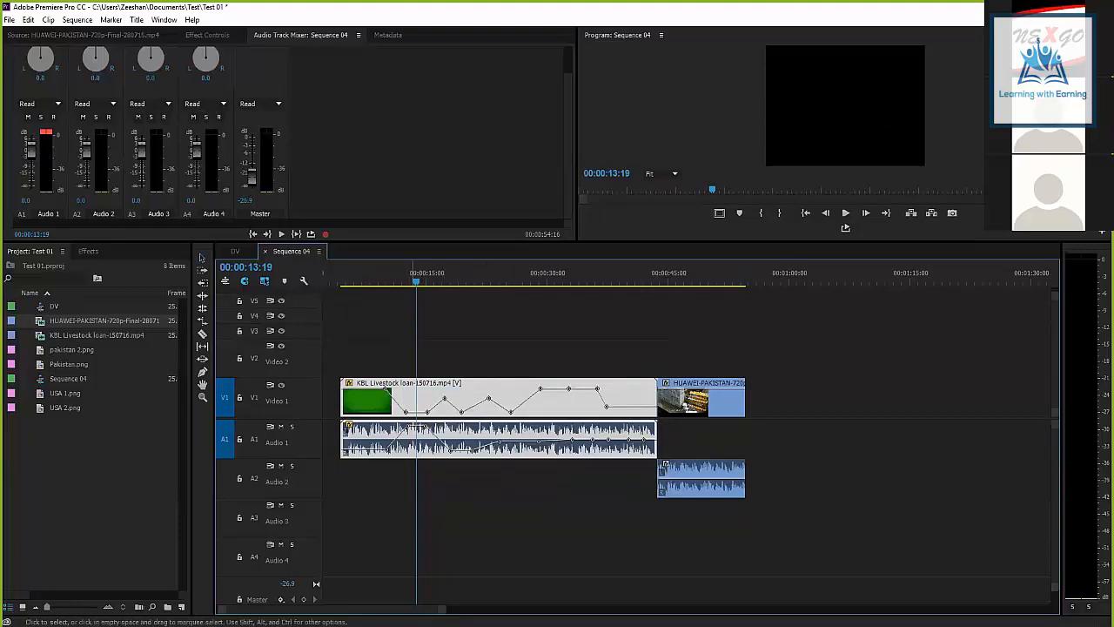
{"action": "left_click_drag", "start_coordinate": [427, 409], "coordinate": [427, 365]}
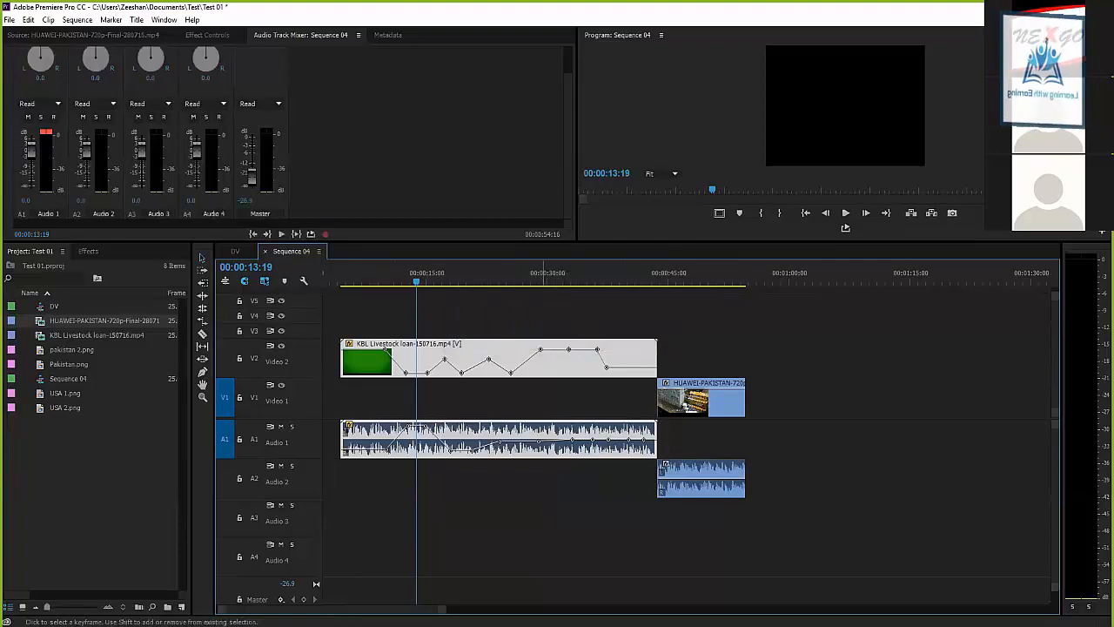
Lower the volume keyframes in the second half of the KBL clip's audio and reduce the peak just before 00:00:15:00.
{"action": "left_click_drag", "start_coordinate": [538, 444], "coordinate": [582, 450]}
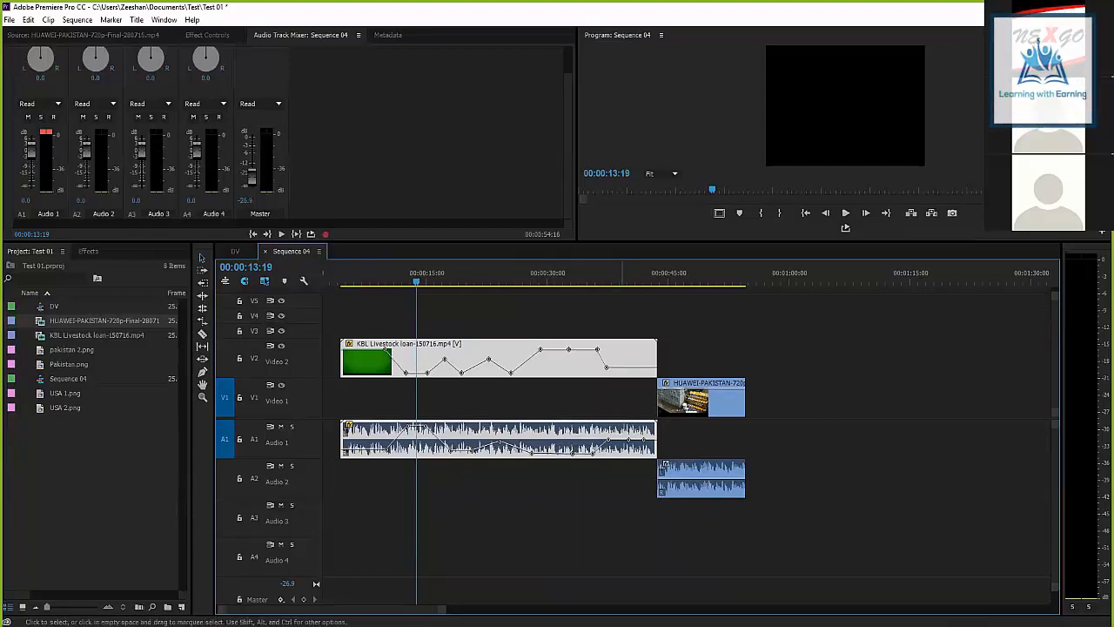
{"action": "left_click_drag", "start_coordinate": [636, 448], "coordinate": [635, 483]}
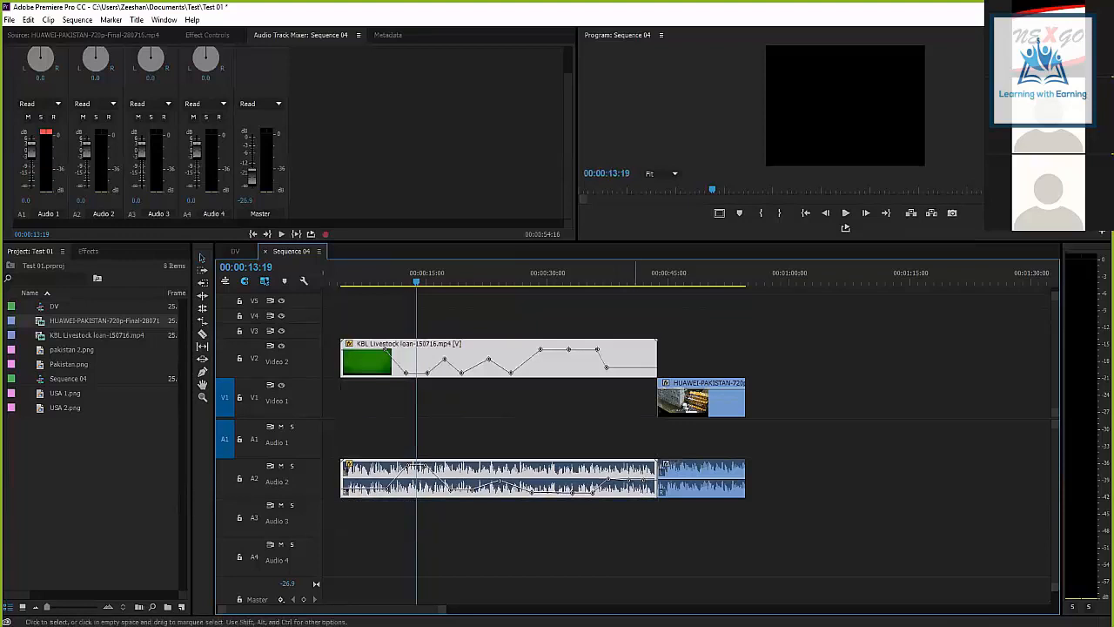
{"action": "key", "text": "ctrl+z"}
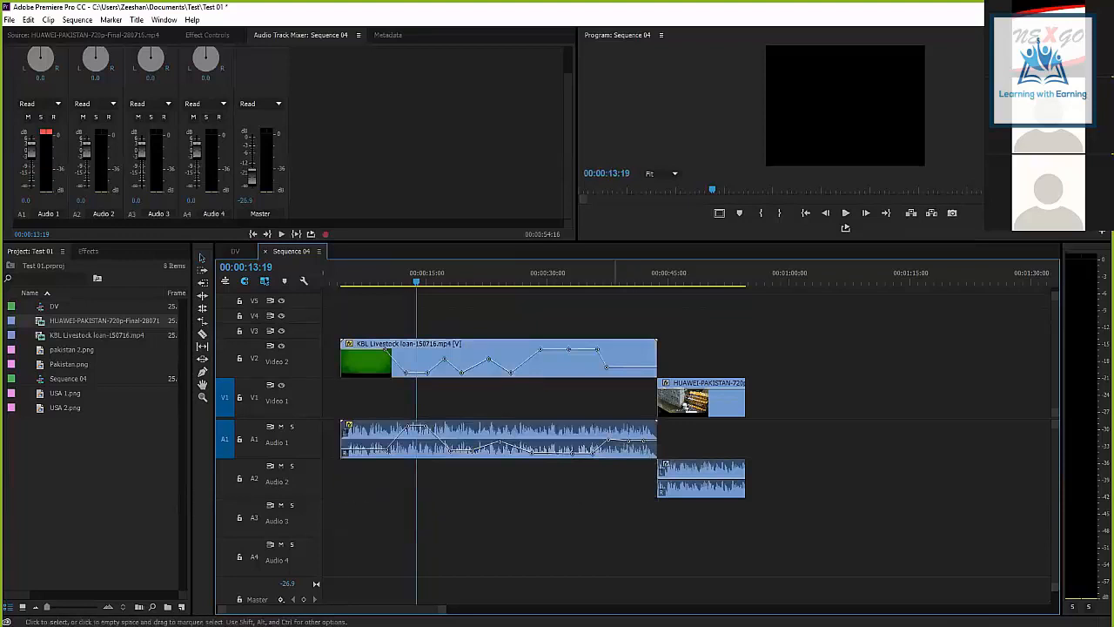
{"action": "left_click_drag", "start_coordinate": [615, 439], "coordinate": [654, 454]}
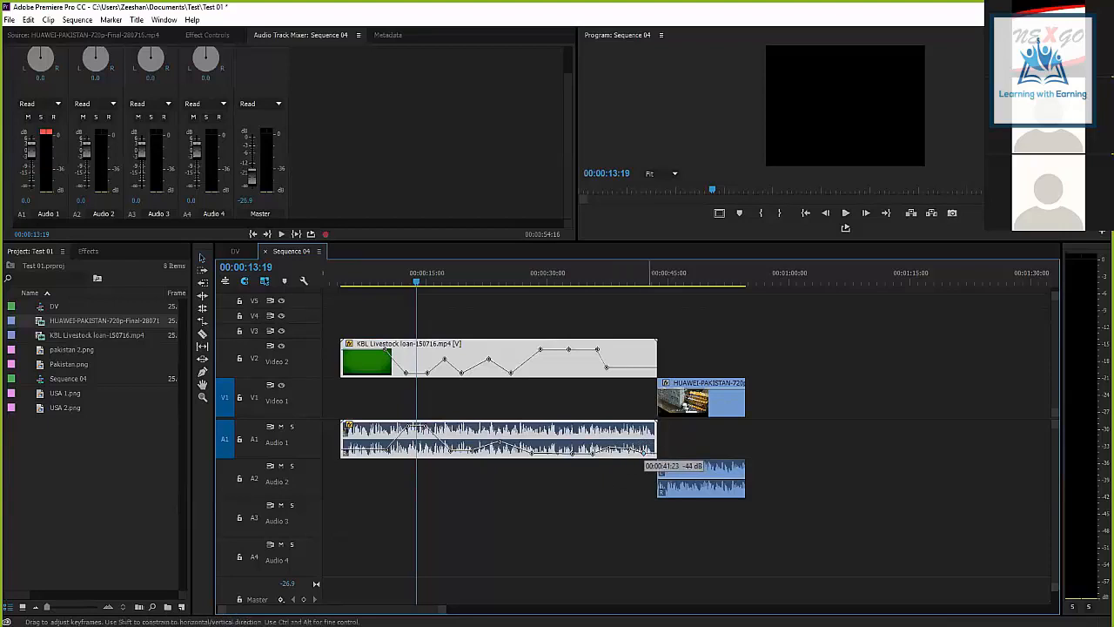
{"action": "left_click_drag", "start_coordinate": [416, 425], "coordinate": [415, 438]}
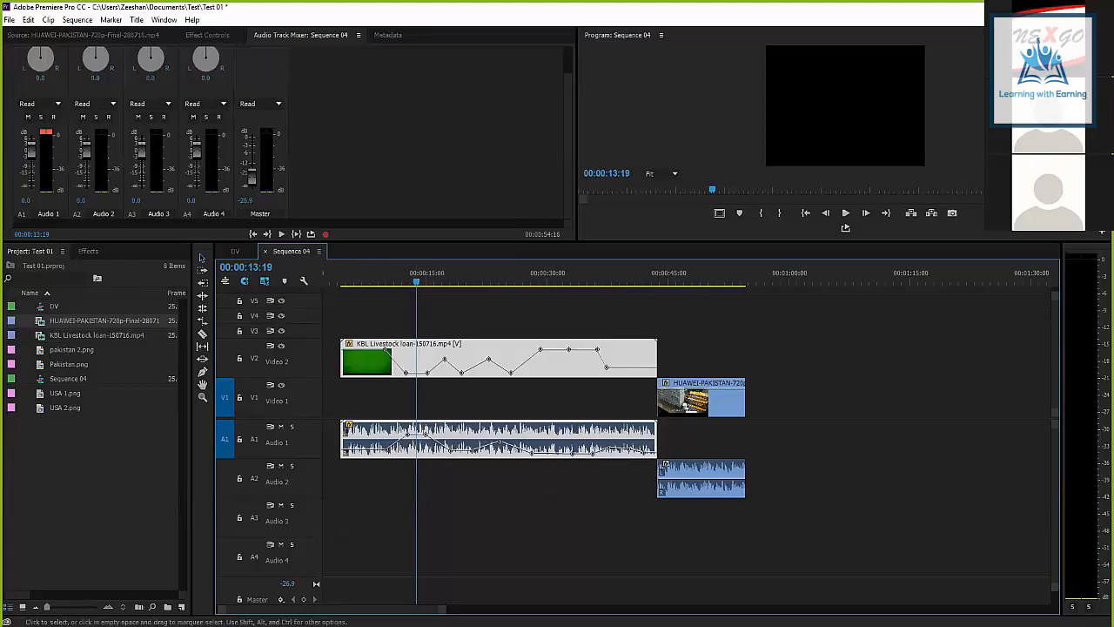
{"action": "left_click", "coordinate": [470, 525]}
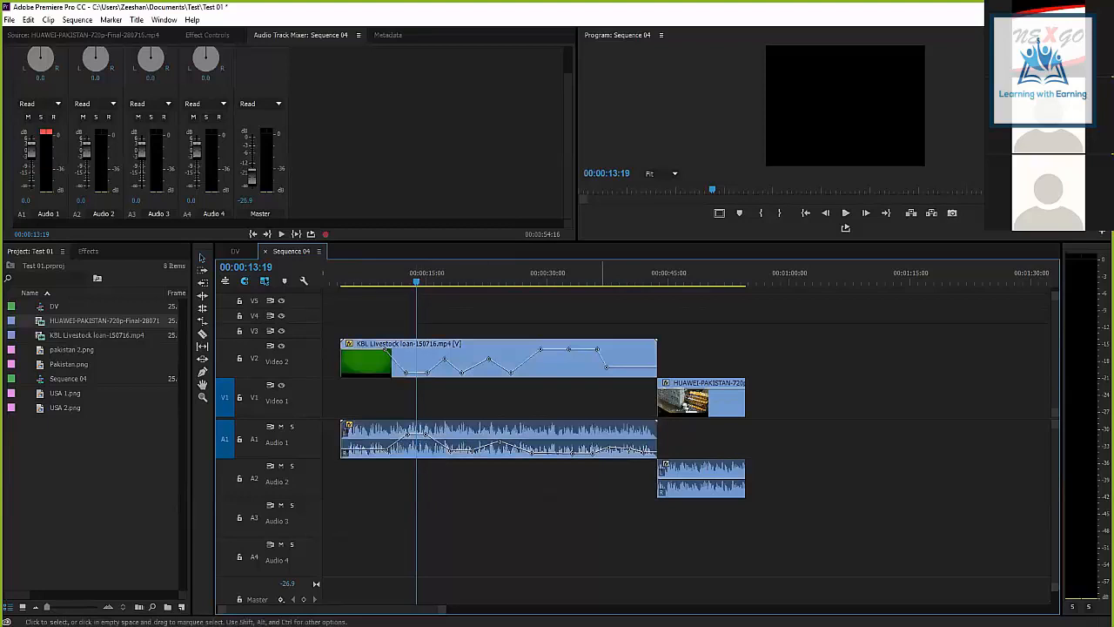
Return the playhead to 00:00:05:12 near the KBL clip's start and play the sequence with the adjusted volume keyframes.
{"action": "left_click_drag", "start_coordinate": [417, 281], "coordinate": [376, 282]}
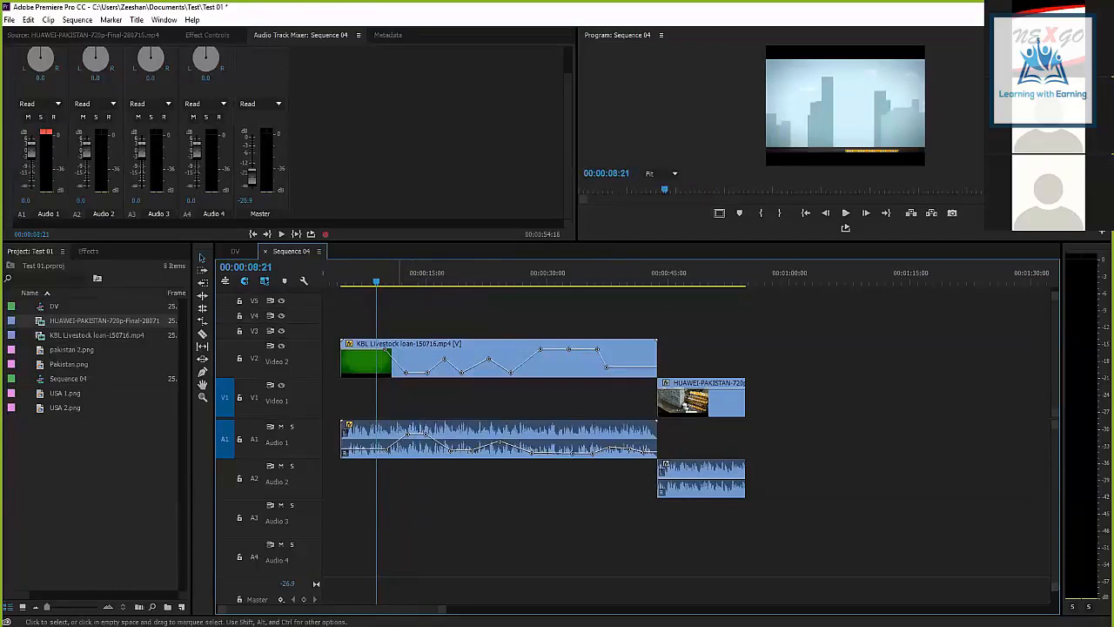
{"action": "left_click", "coordinate": [398, 279]}
{"action": "key", "text": "j"}
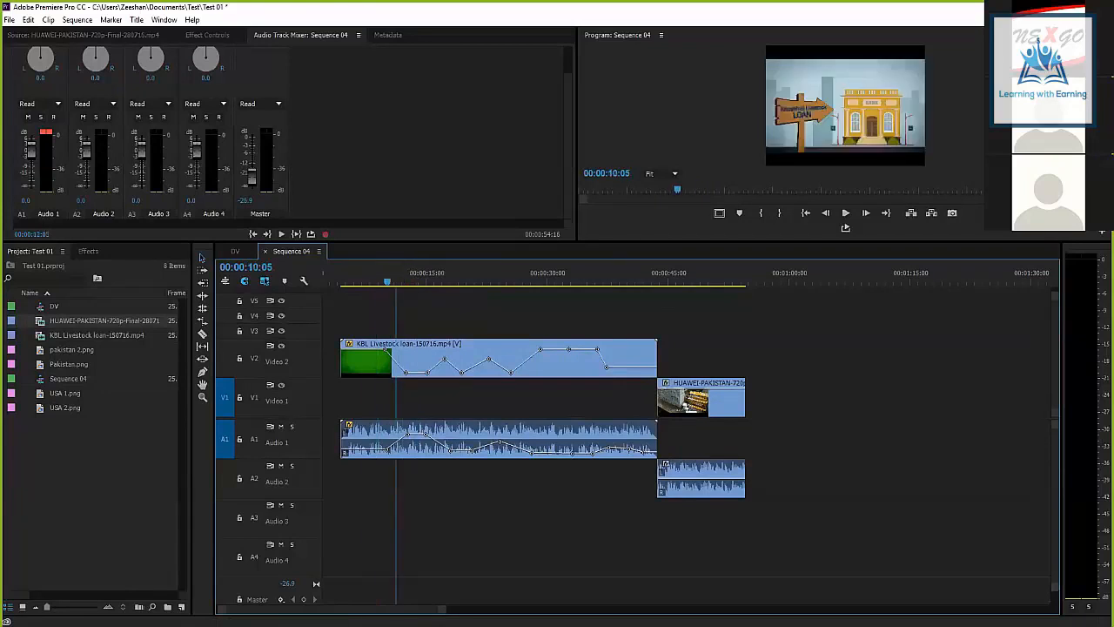
{"action": "left_click_drag", "start_coordinate": [349, 281], "coordinate": [350, 282]}
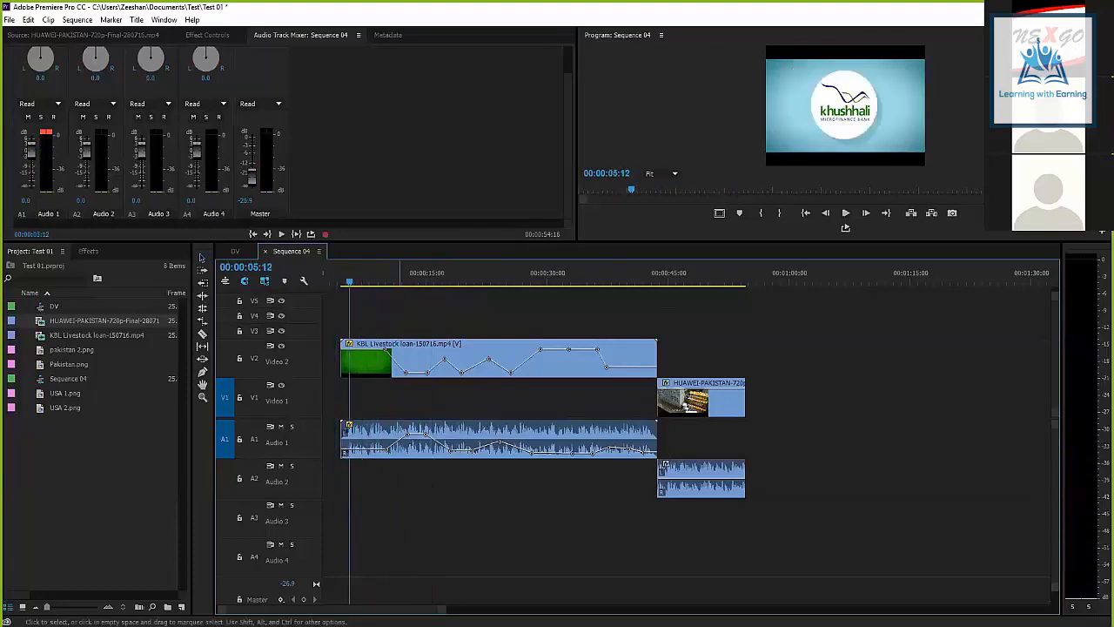
{"action": "key", "text": "space"}
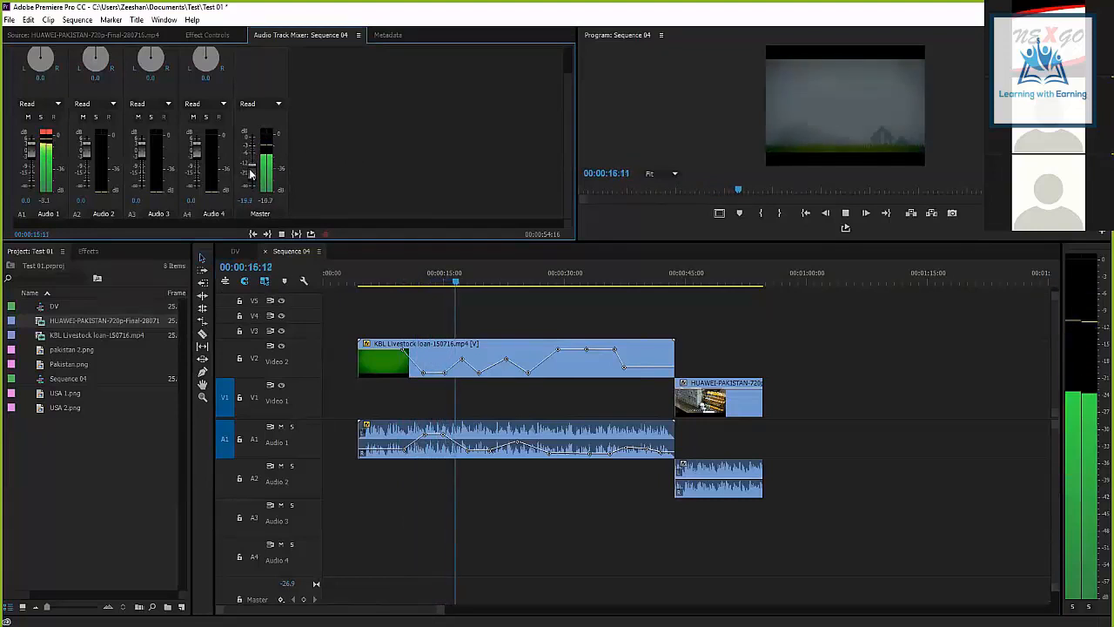
Stop playback at 00:00:18:12 and raise the Master track level to about -1.4 dB in the mixer.
{"action": "key", "text": "space"}
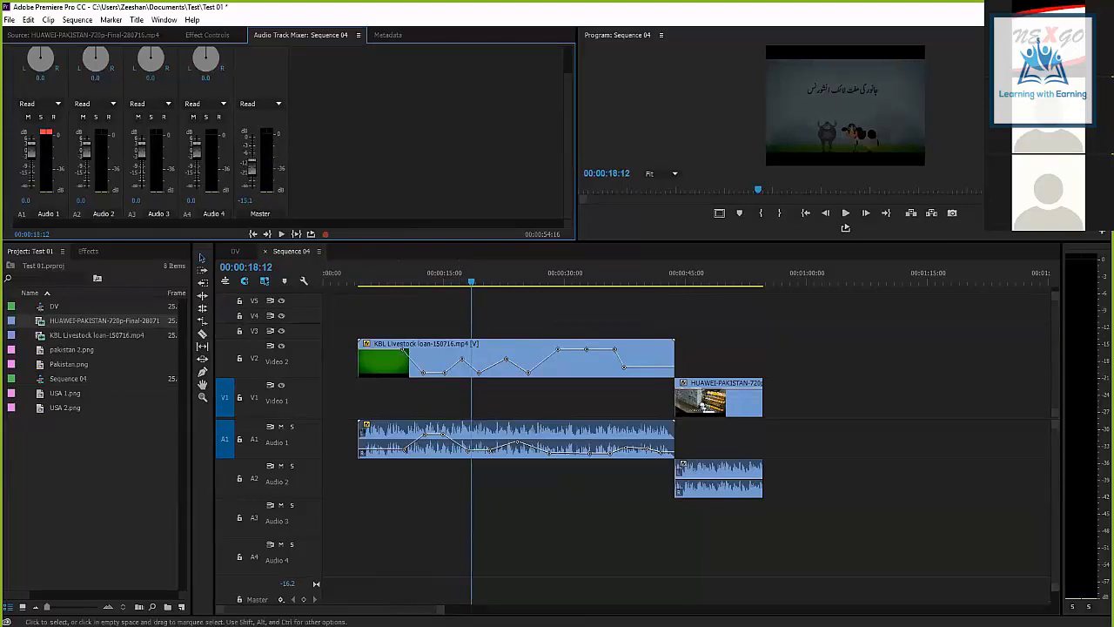
{"action": "left_click", "coordinate": [544, 432]}
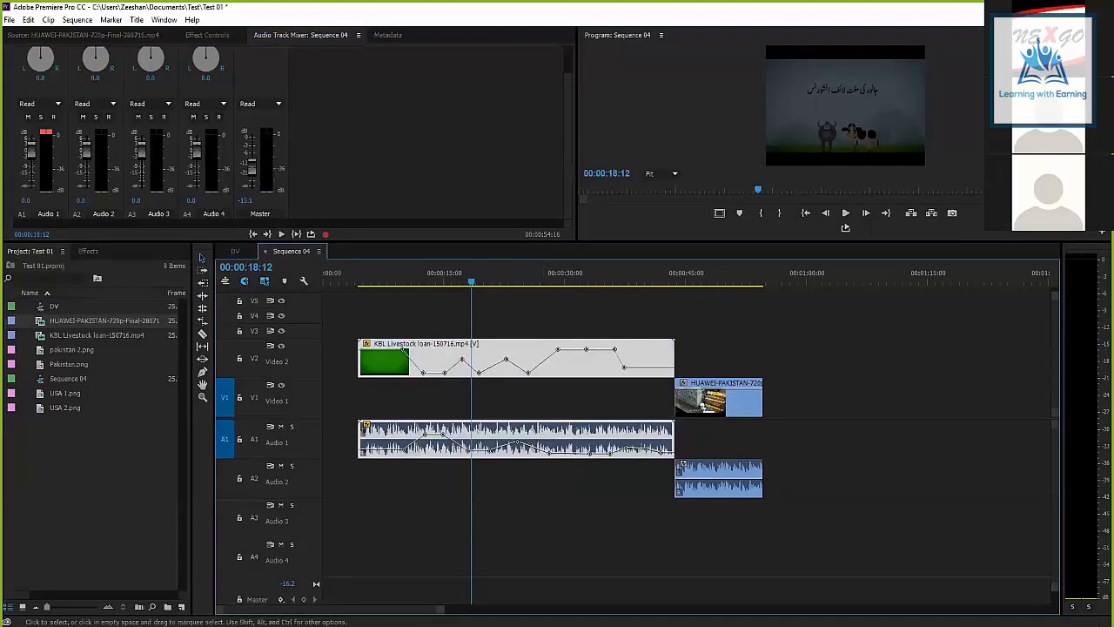
{"action": "left_click_drag", "start_coordinate": [253, 165], "coordinate": [253, 141]}
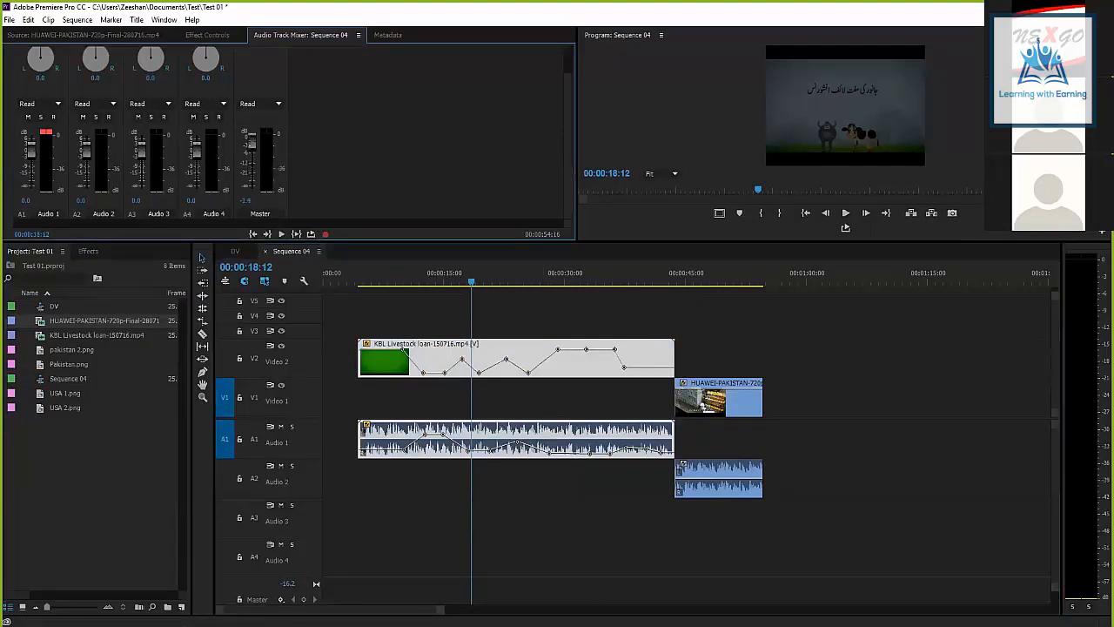
Select the KBL clip in the sequence and move the playhead to 00:00:19:12.
{"action": "left_click", "coordinate": [202, 258]}
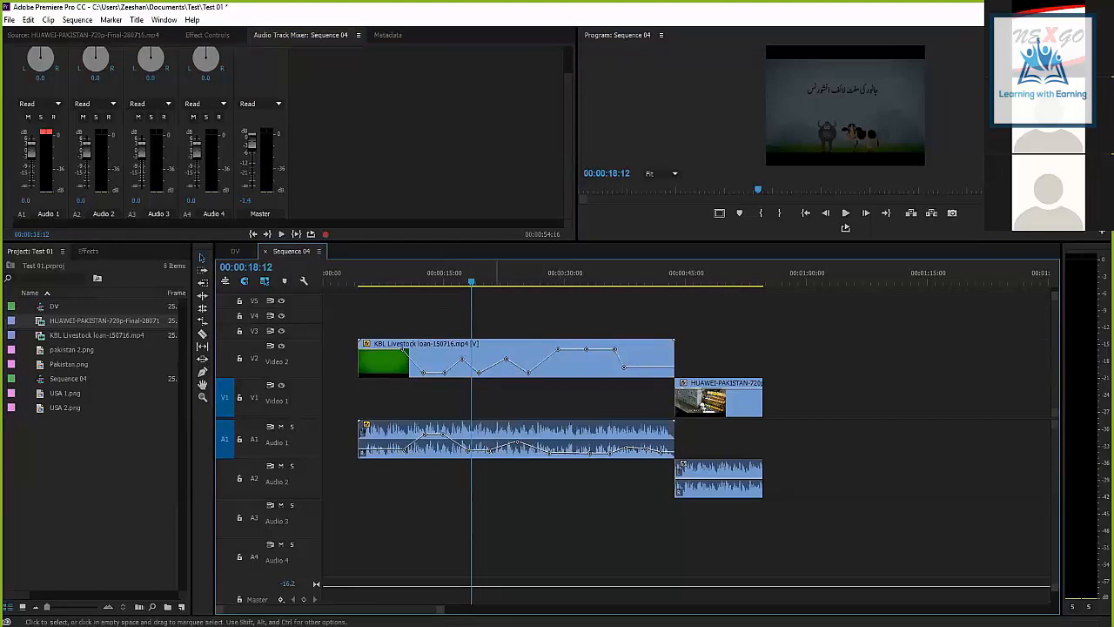
{"action": "key", "text": "d"}
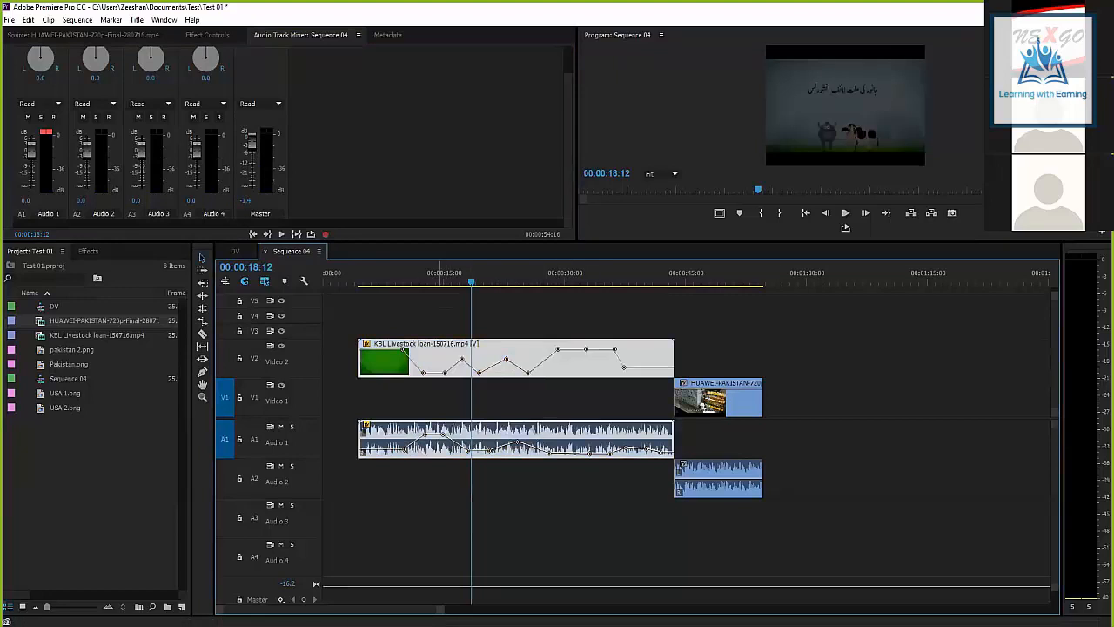
{"action": "left_click", "coordinate": [437, 274]}
{"action": "left_click", "coordinate": [478, 274]}
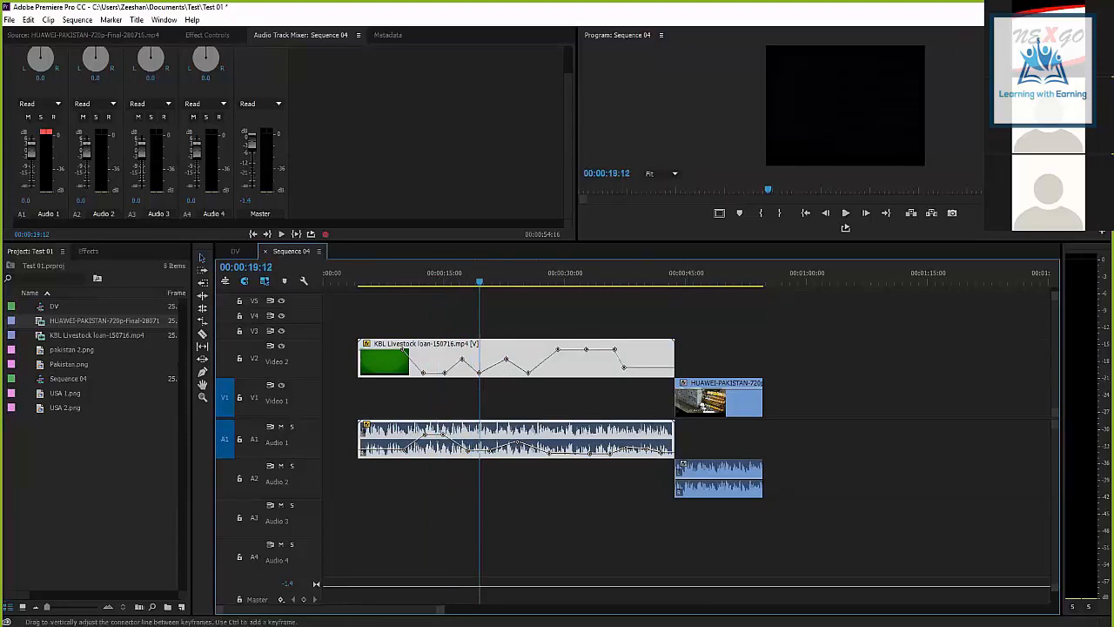
Move the HUAWEI piece later on V1, leaving a gap of about 5 seconds after the KBL clip.
{"action": "key", "text": "ctrl+shift+a"}
{"action": "left_click_drag", "start_coordinate": [723, 400], "coordinate": [782, 401]}
{"action": "left_click_drag", "start_coordinate": [768, 445], "coordinate": [752, 478]}
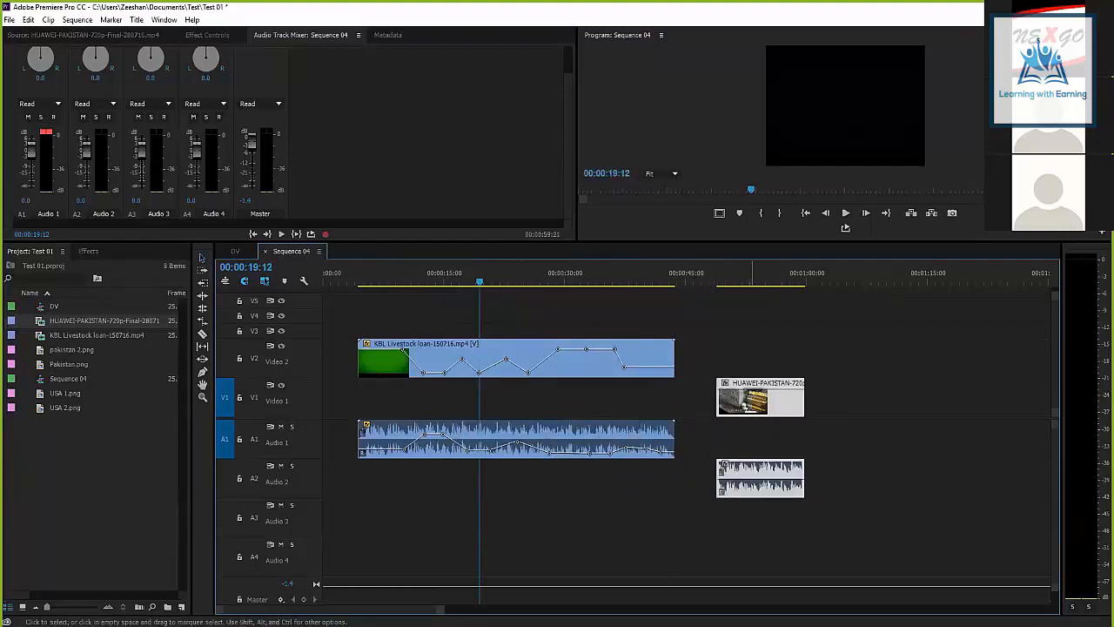
Try placing the HUAWEI piece on V1 beneath the start of the KBL clip, then pull it back out past the clip's end.
{"action": "left_click_drag", "start_coordinate": [766, 400], "coordinate": [408, 400]}
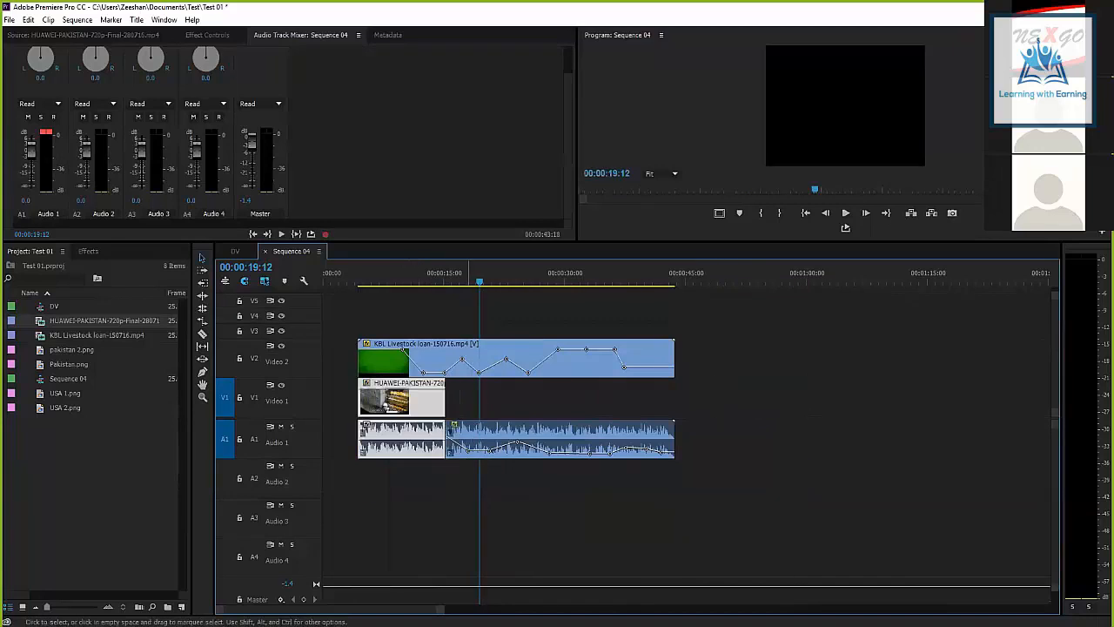
{"action": "key", "text": "ctrl+z"}
{"action": "left_click_drag", "start_coordinate": [769, 400], "coordinate": [411, 400]}
{"action": "left_click_drag", "start_coordinate": [383, 483], "coordinate": [384, 442]}
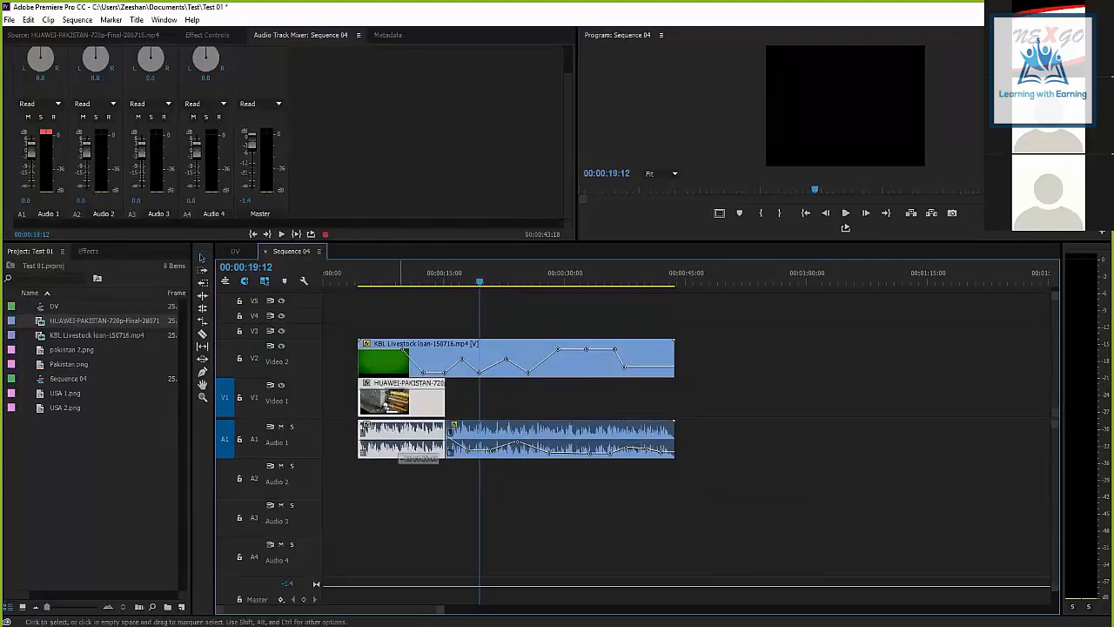
{"action": "left_click_drag", "start_coordinate": [401, 399], "coordinate": [782, 399]}
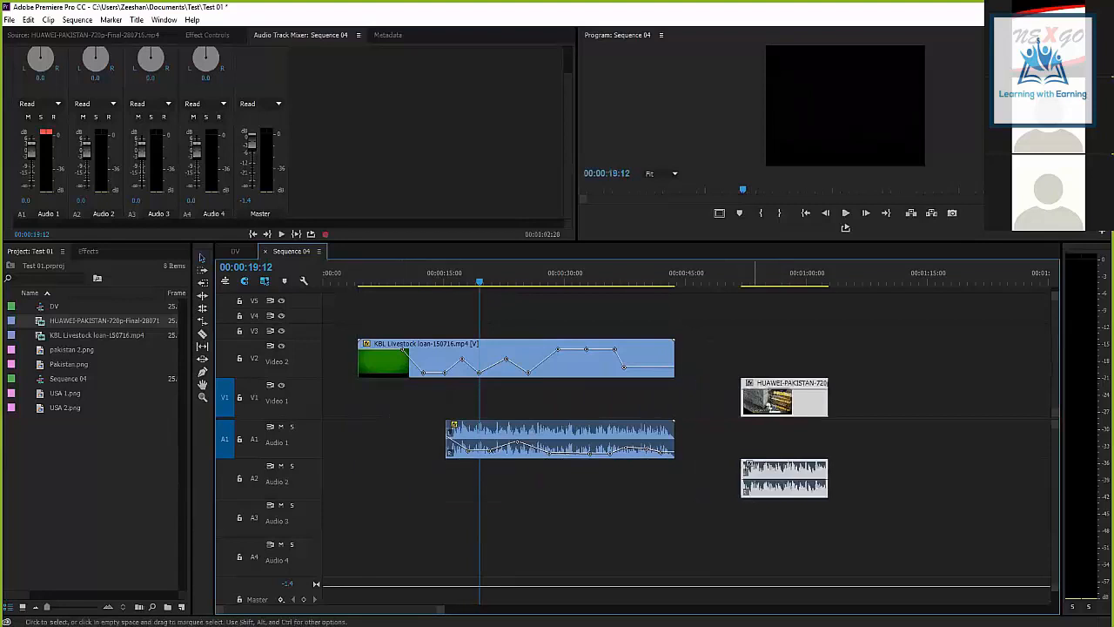
Undo the HUAWEI piece's recent moves to restore the overwritten KBL audio on A1.
{"action": "key", "text": "ctrl+z"}
{"action": "key", "text": "ctrl+z"}
{"action": "key", "text": "ctrl+z"}
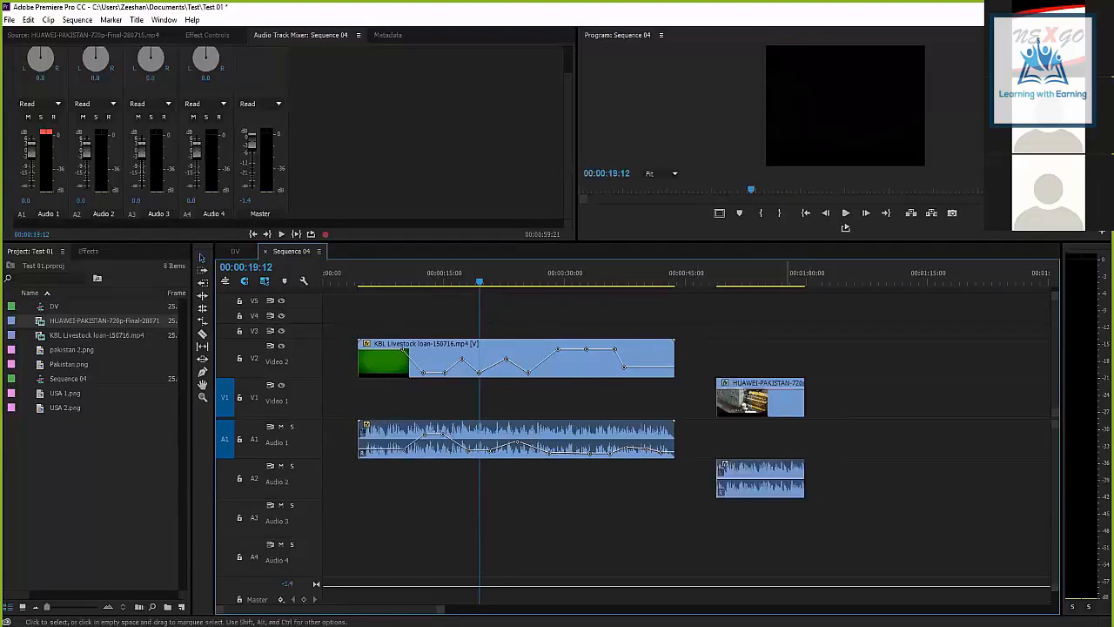
{"action": "key", "text": "ctrl+z"}
{"action": "key", "text": "ctrl+z"}
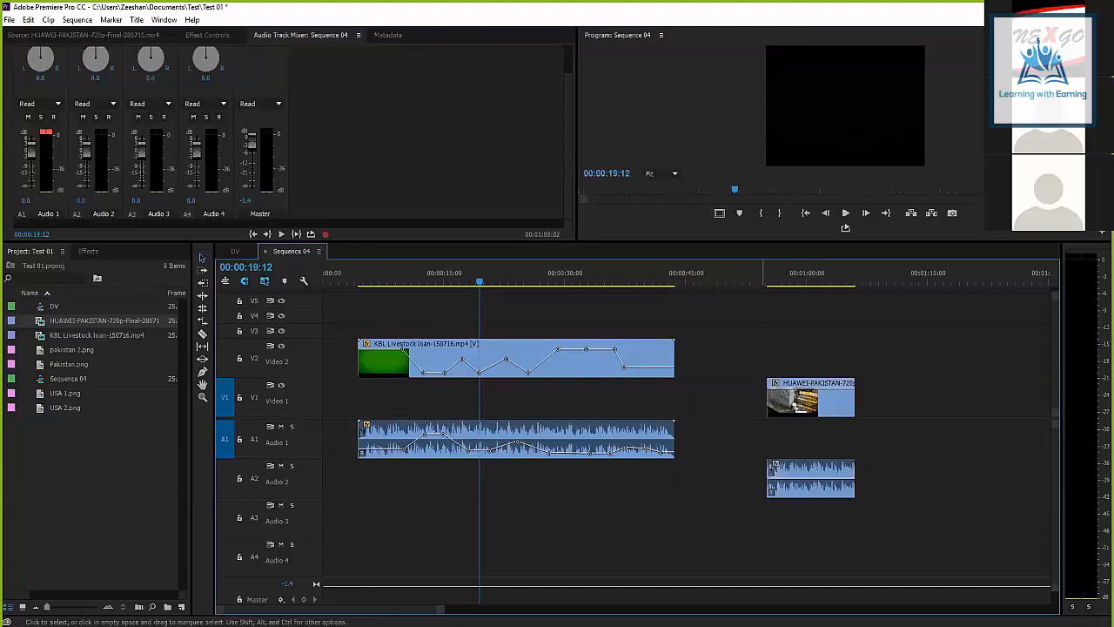
Delete the HUAWEI piece from V1 together with its audio on A2.
{"action": "left_click_drag", "start_coordinate": [747, 336], "coordinate": [907, 552]}
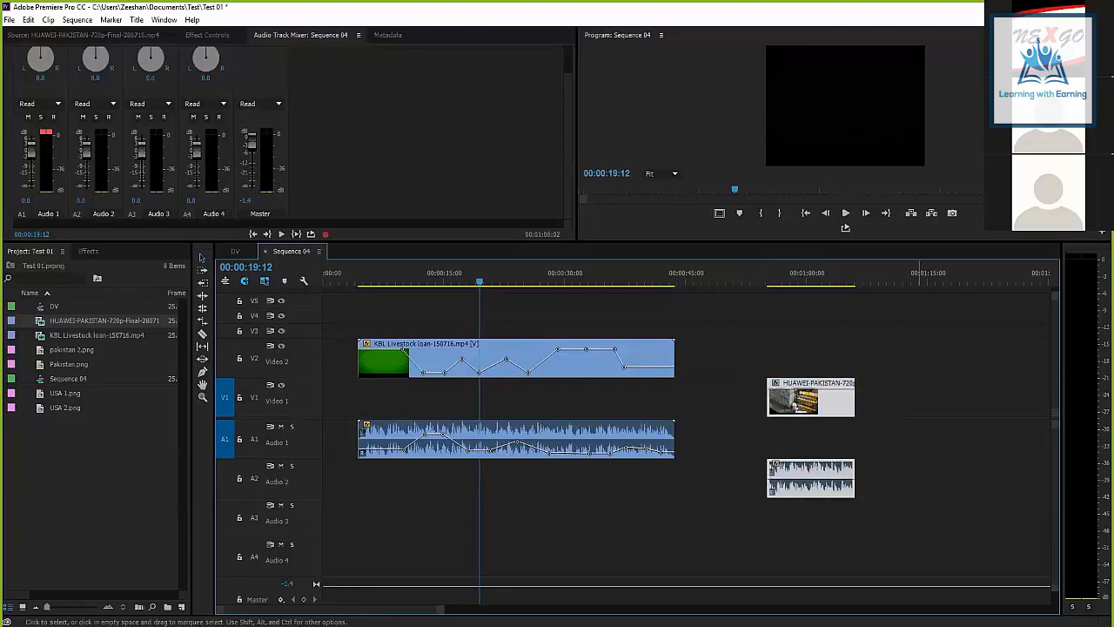
{"action": "left_click_drag", "start_coordinate": [729, 347], "coordinate": [925, 549]}
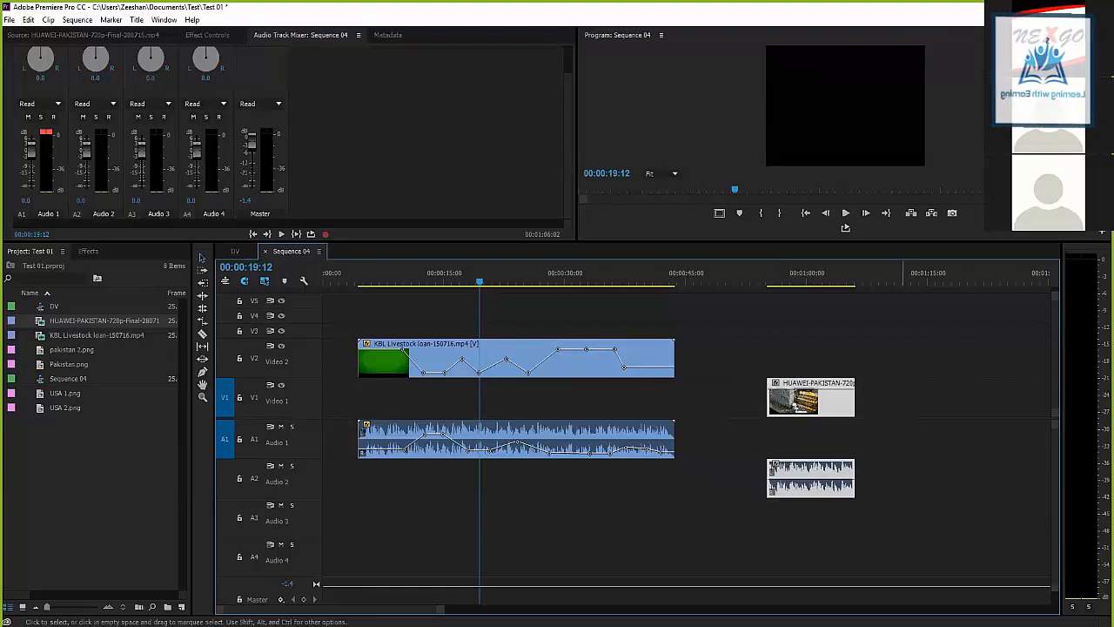
{"action": "key", "text": "Delete"}
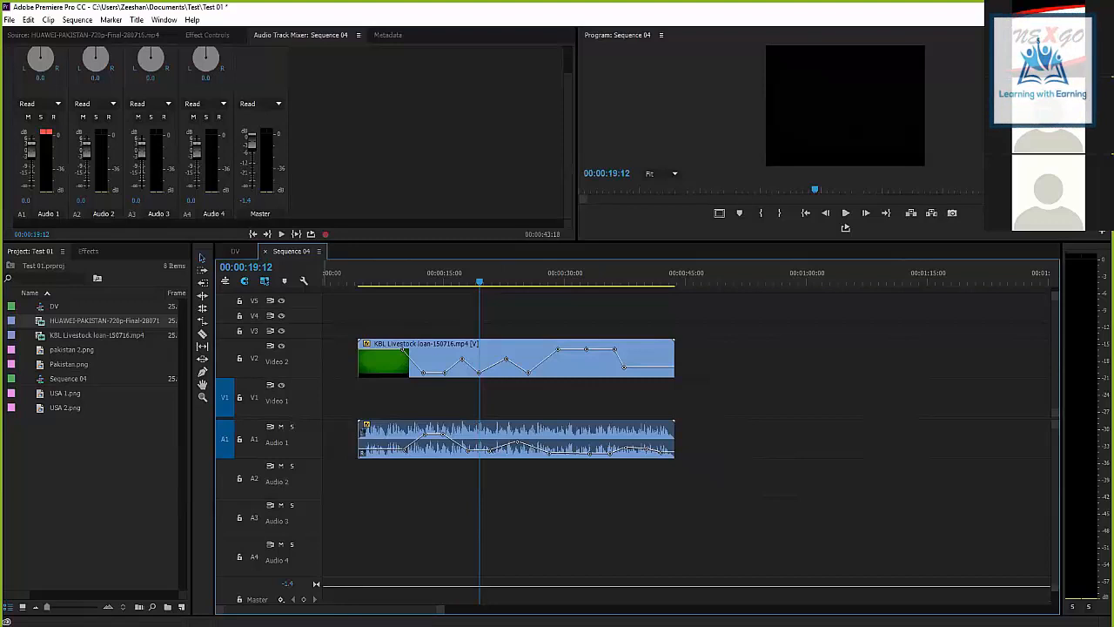
Patch the source audio A1 to track A2 and overwrite the HUAWEI source clip onto V1 and A2 at 00:00:19:12.
{"action": "left_click", "coordinate": [224, 398]}
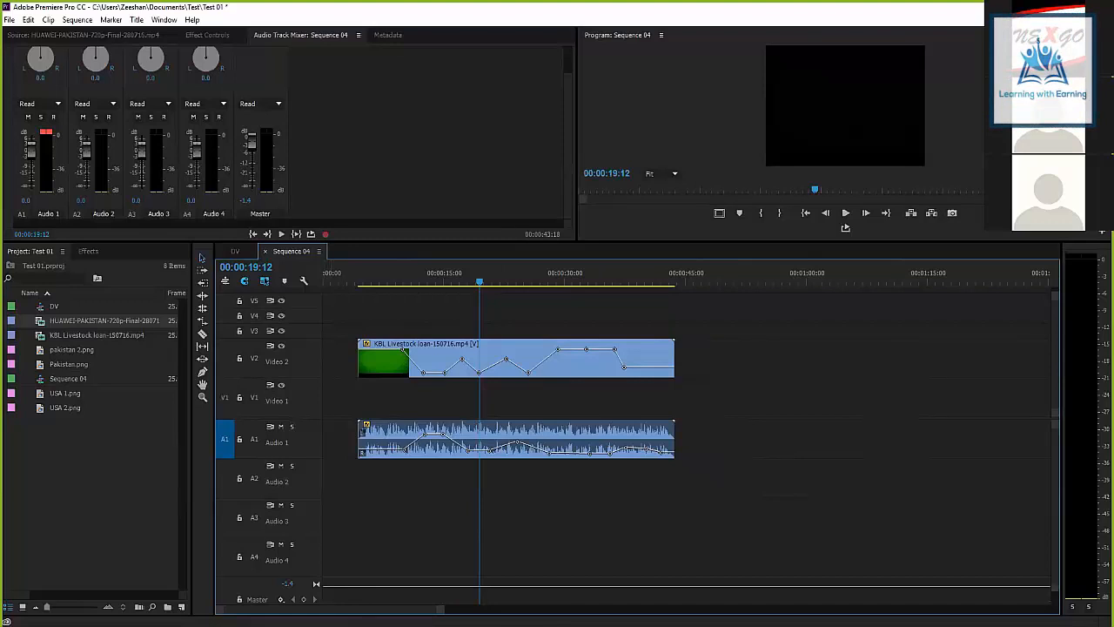
{"action": "left_click", "coordinate": [225, 398]}
{"action": "left_click", "coordinate": [225, 477]}
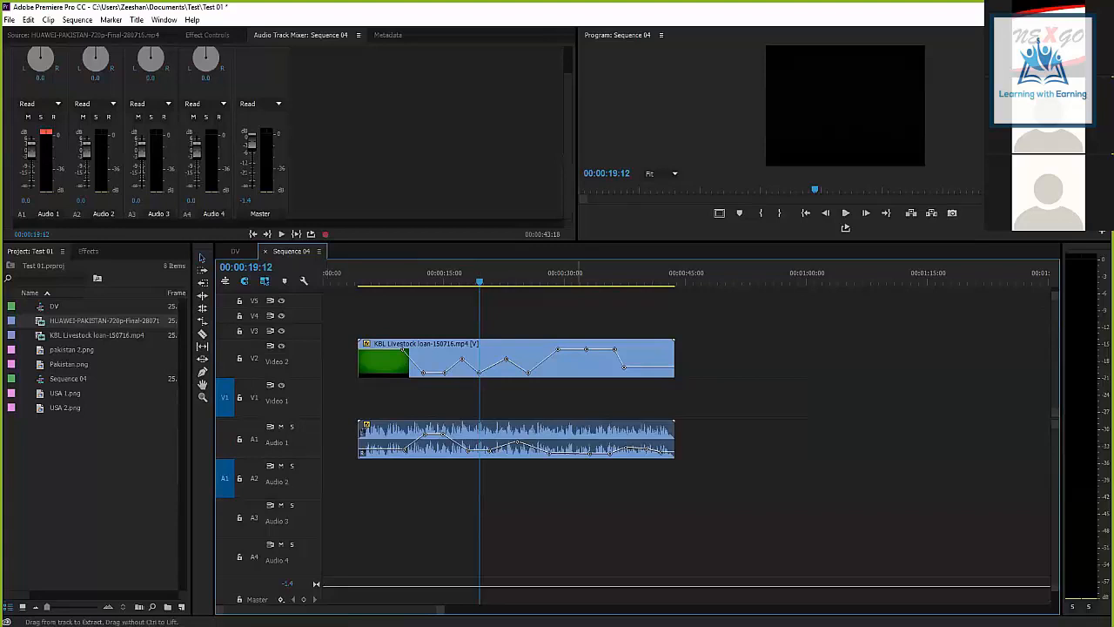
{"action": "key", "text": "period"}
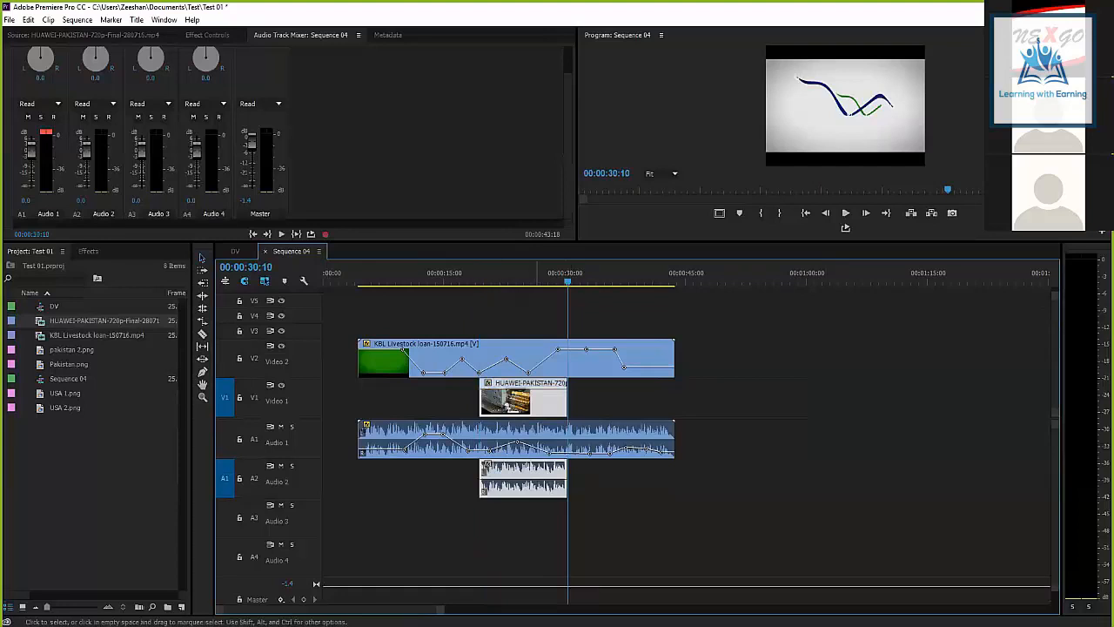
Delete the HUAWEI clip just placed on V1 and A2, and move the playhead to 00:00:06:24.
{"action": "key", "text": "Delete"}
{"action": "mouse_move", "coordinate": [395, 274]}
{"action": "left_mouse_down"}
{"action": "mouse_move", "coordinate": [367, 274]}
{"action": "mouse_move", "coordinate": [378, 273]}
{"action": "left_mouse_up"}
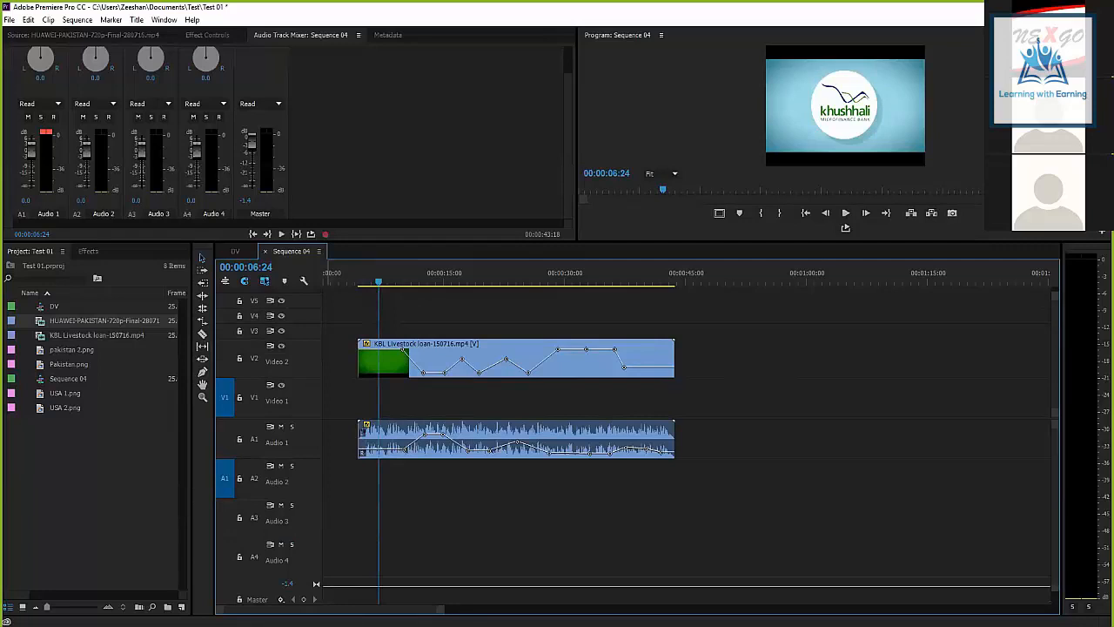
Turn track targeting for V1 and A1 on and off again.
{"action": "left_click", "coordinate": [254, 398]}
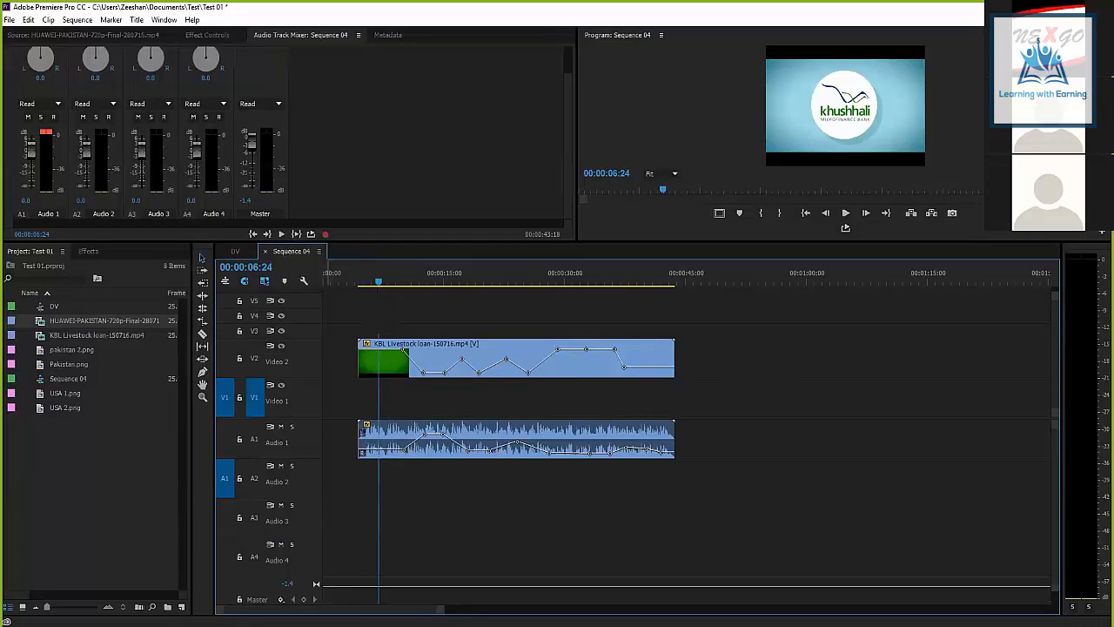
{"action": "left_click", "coordinate": [254, 439]}
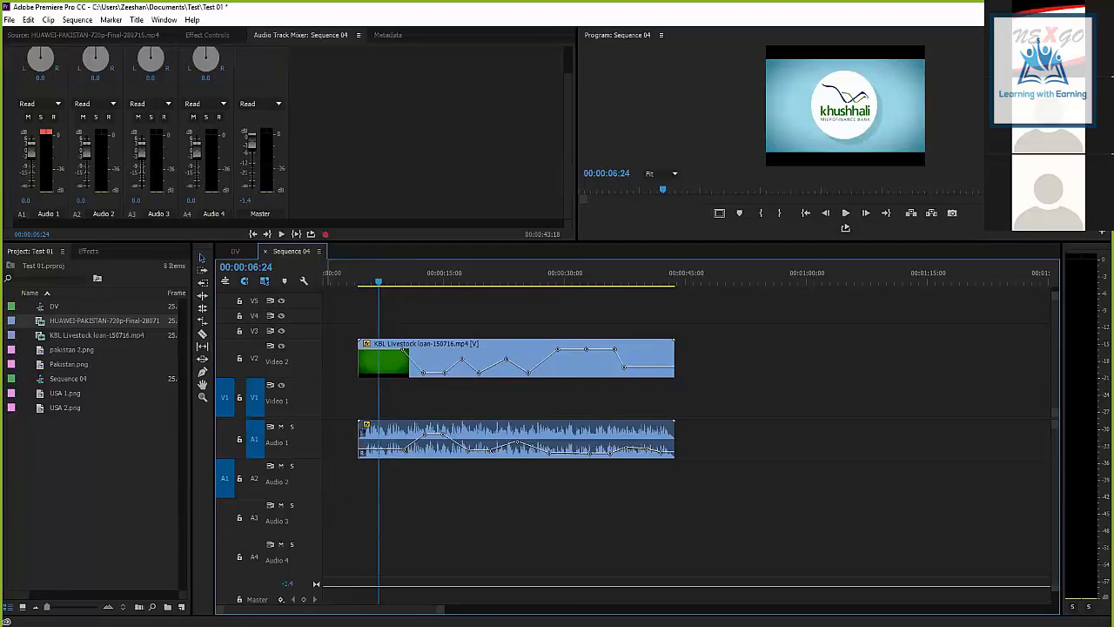
{"action": "left_click", "coordinate": [254, 397]}
{"action": "left_click", "coordinate": [254, 439]}
Toggle the V1 and A1 source patches, patch the source video to V3, and return the patches to V1 and A2.
{"action": "left_click", "coordinate": [225, 398]}
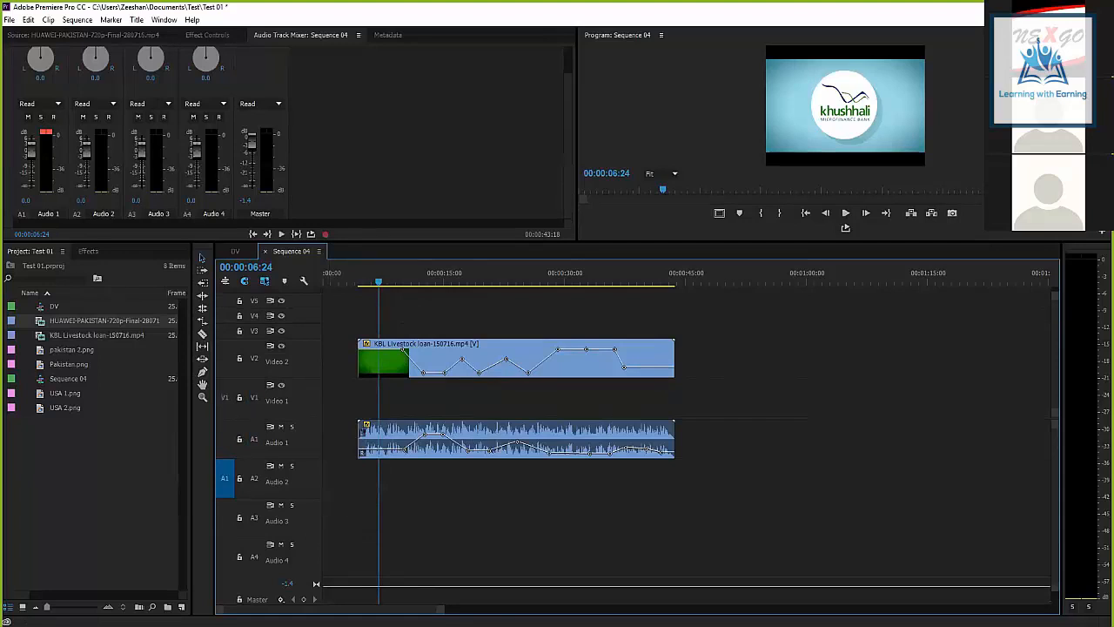
{"action": "left_click", "coordinate": [225, 478]}
{"action": "left_click", "coordinate": [225, 478]}
{"action": "left_click", "coordinate": [225, 398]}
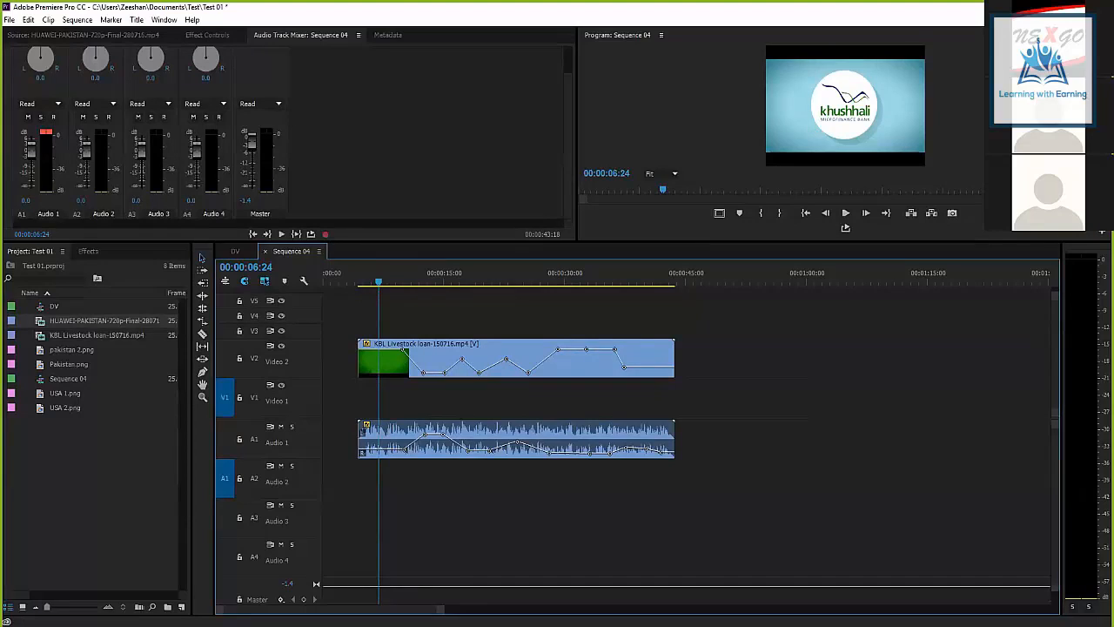
{"action": "left_click_drag", "start_coordinate": [215, 398], "coordinate": [226, 331]}
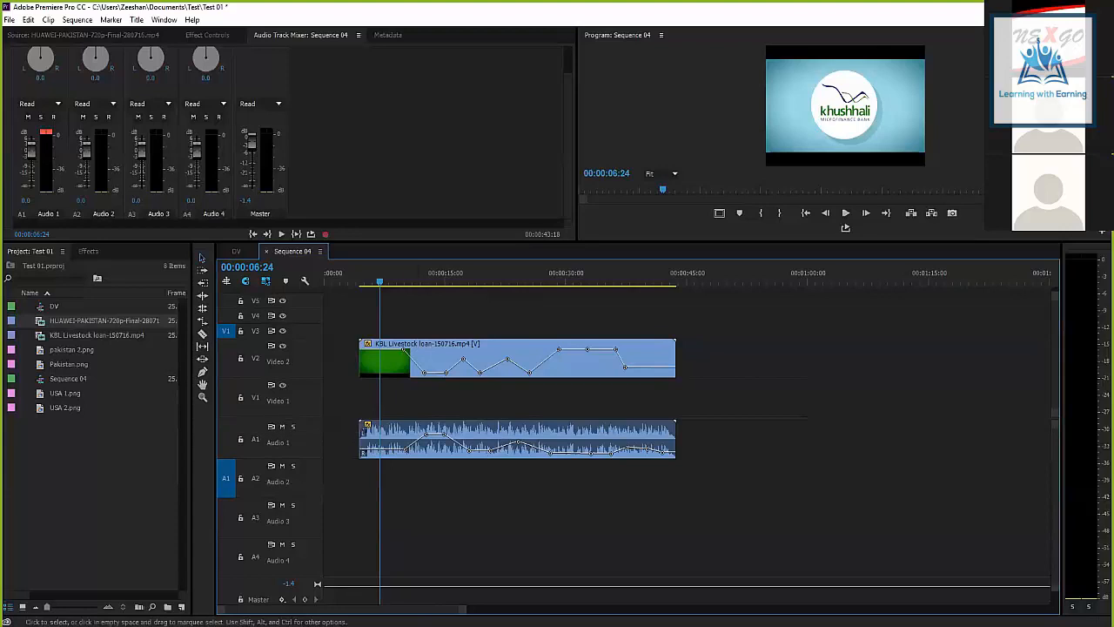
{"action": "left_click", "coordinate": [227, 398]}
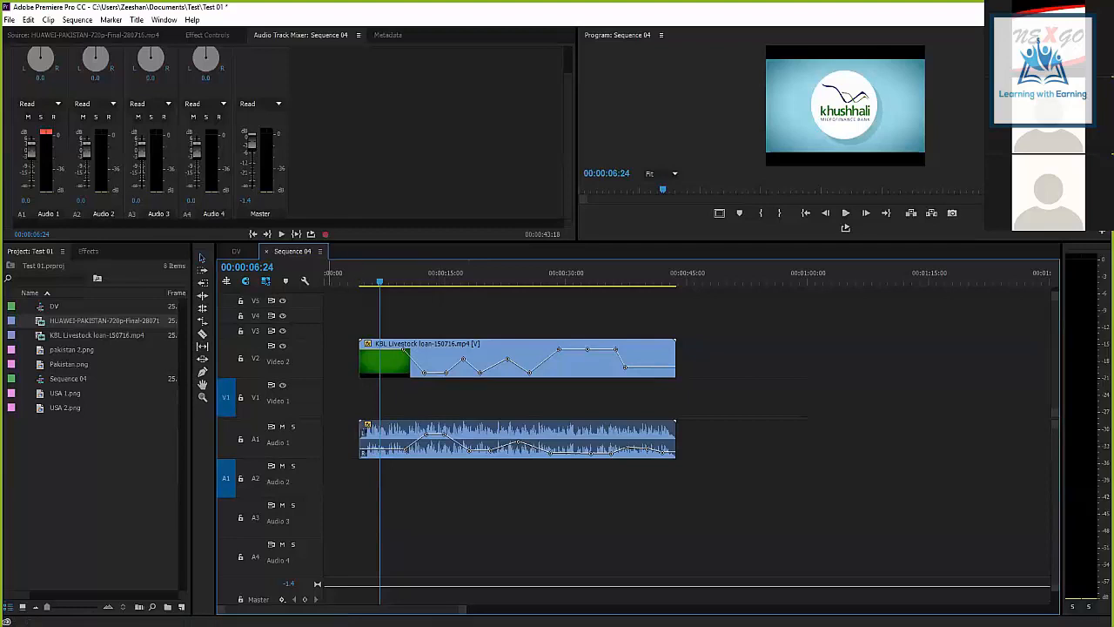
{"action": "left_click", "coordinate": [226, 478]}
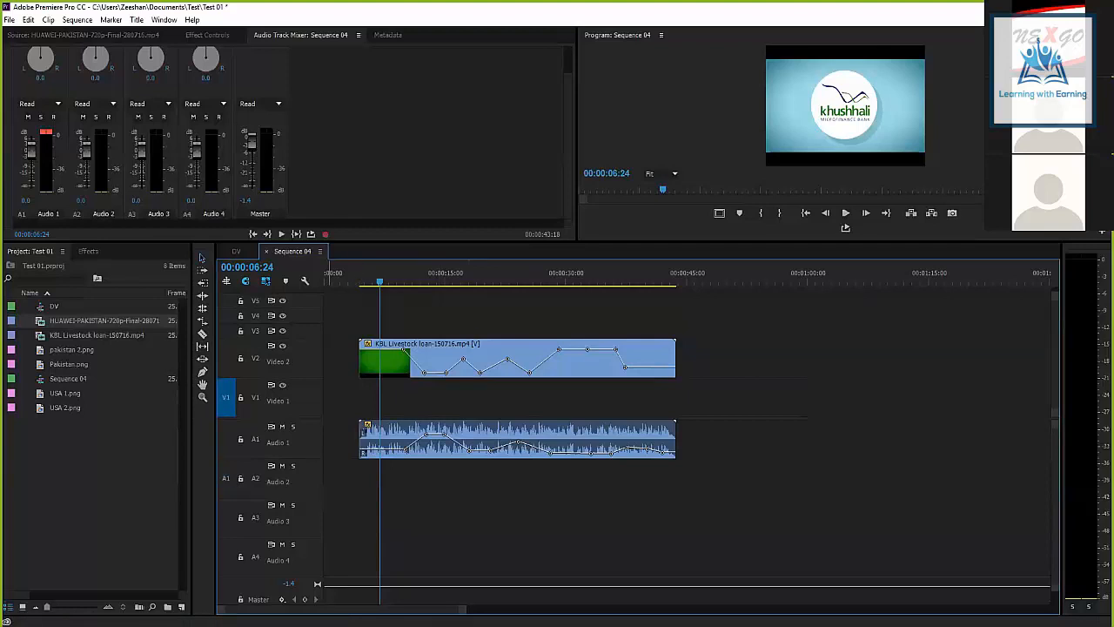
{"action": "left_click", "coordinate": [226, 478]}
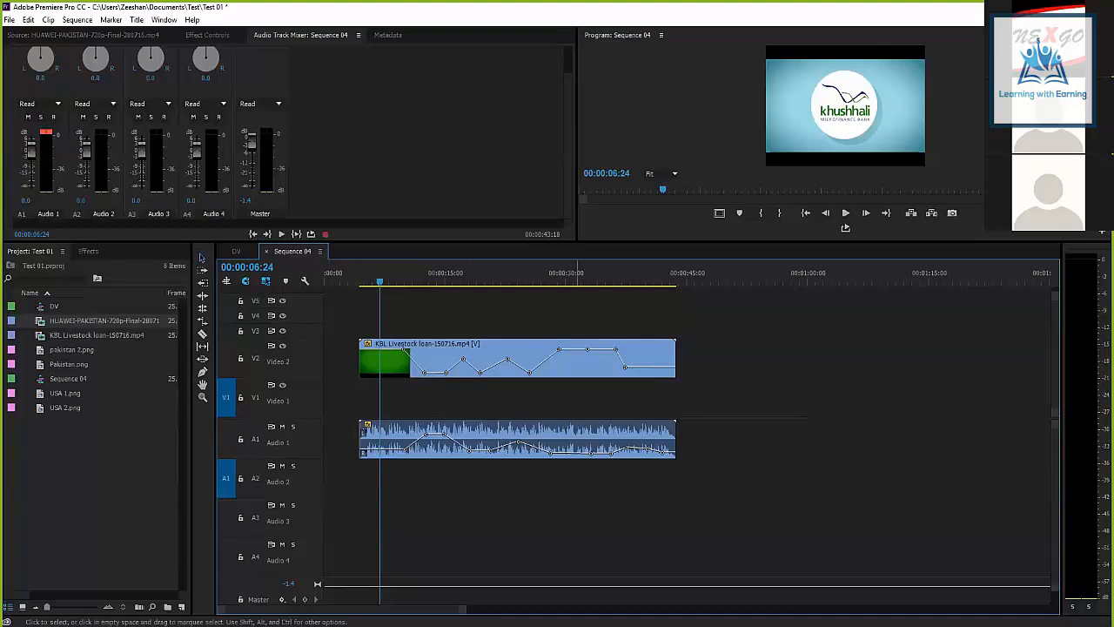
Overwrite the HUAWEI source clip onto V1 and A2 at 00:00:06:24, and move it to start at about 00:01:02.
{"action": "key", "text": "period"}
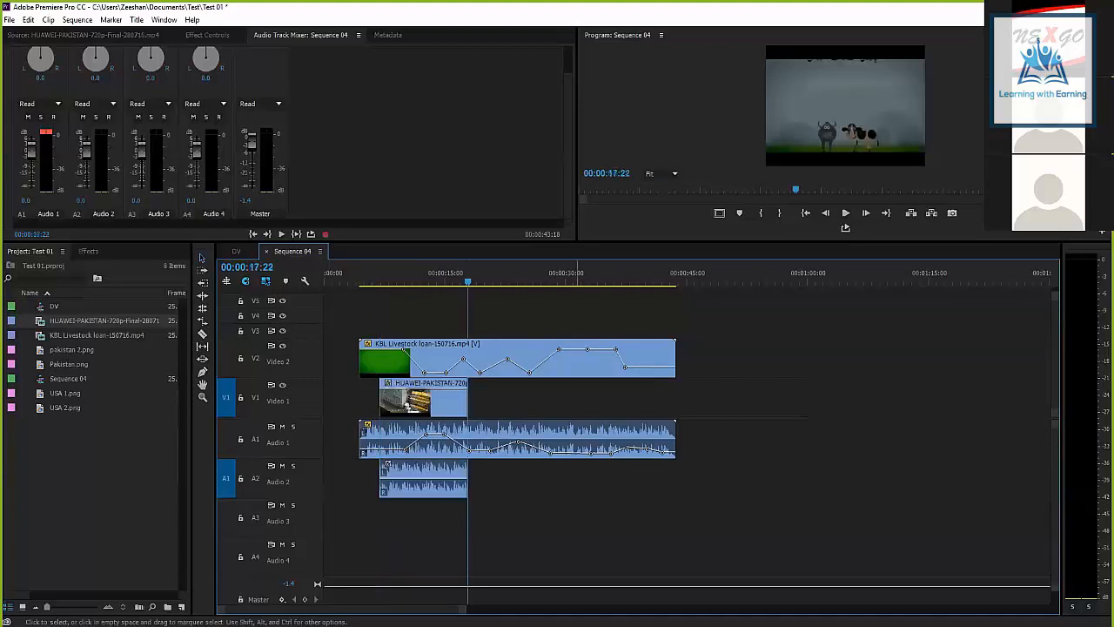
{"action": "left_click", "coordinate": [442, 401]}
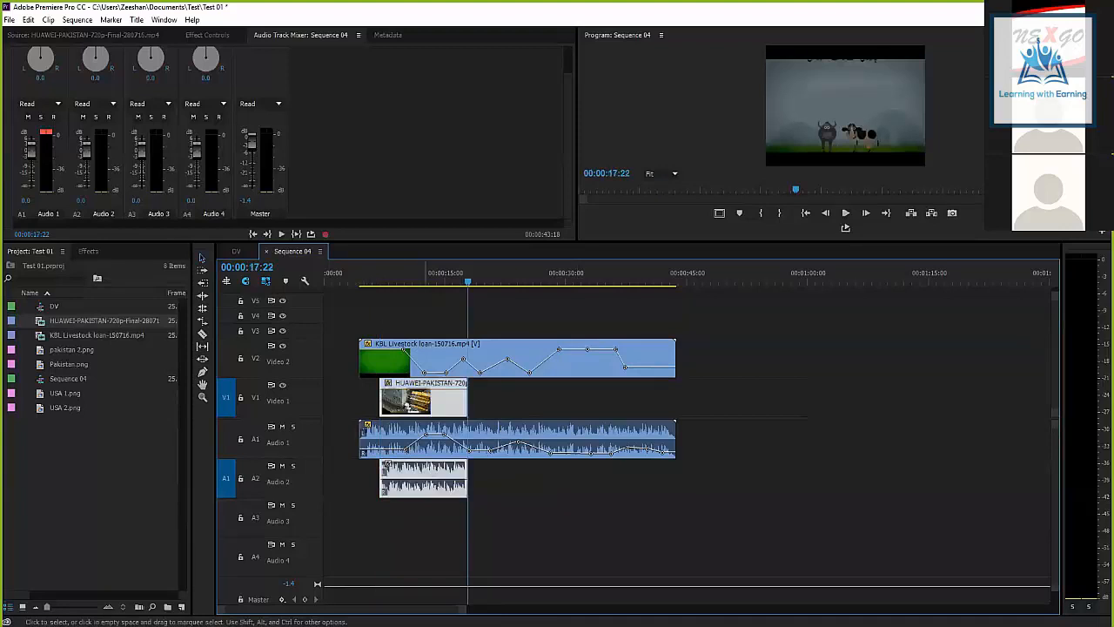
{"action": "left_click_drag", "start_coordinate": [398, 402], "coordinate": [844, 402]}
{"action": "left_click", "coordinate": [801, 437]}
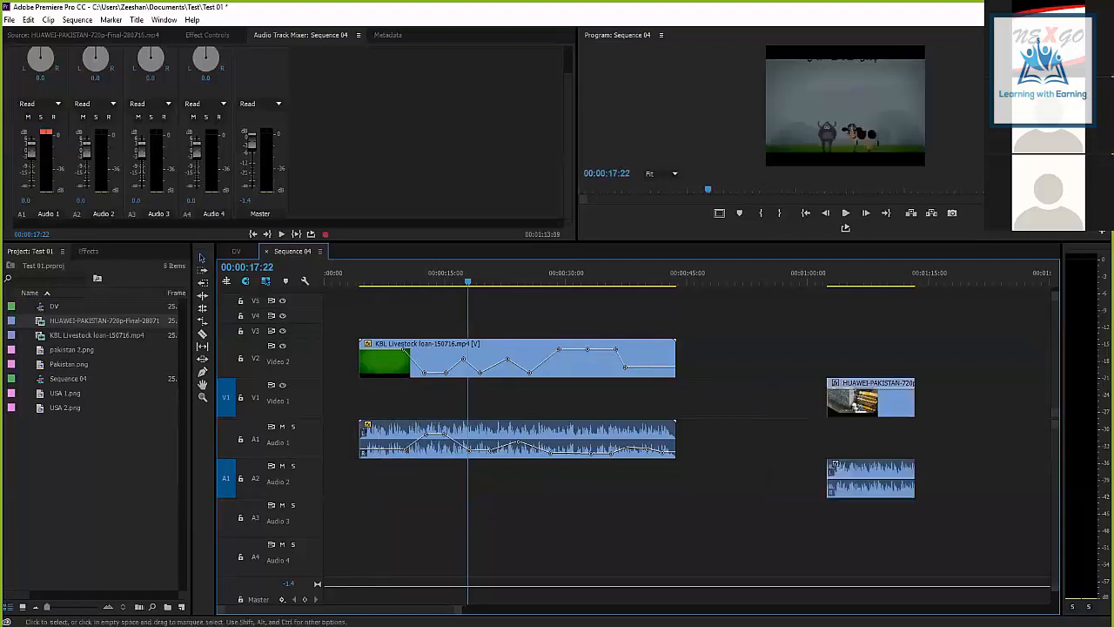
Extend the end of the HUAWEI clip on V1 and A2 to about 00:02:48.
{"action": "key", "text": "minus"}
{"action": "key", "text": "minus"}
{"action": "left_click_drag", "start_coordinate": [470, 398], "coordinate": [663, 399]}
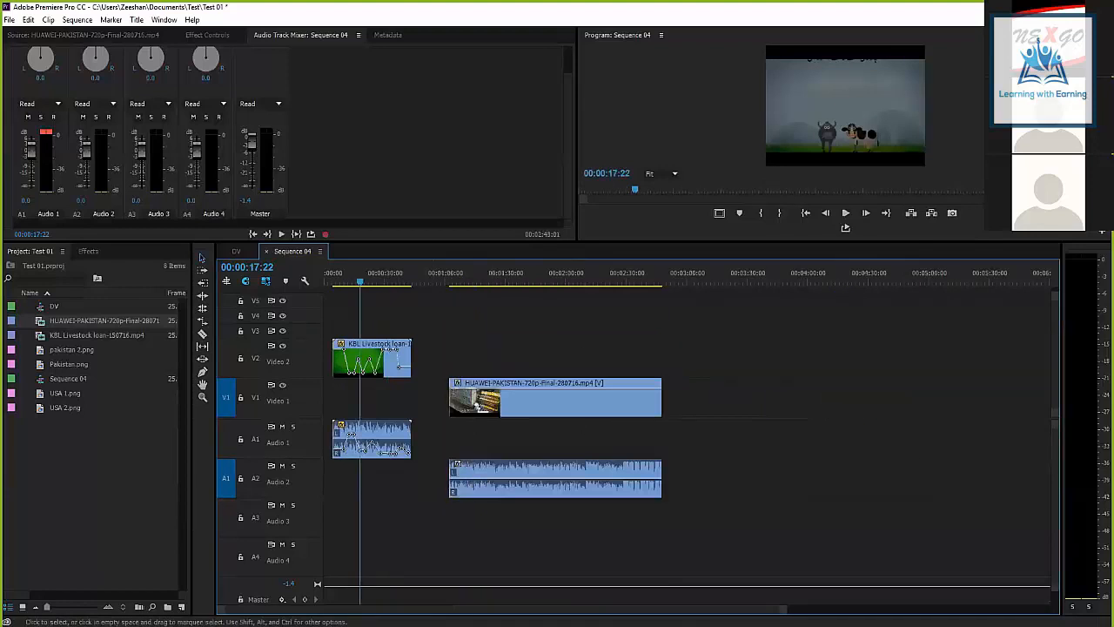
Move the playhead to 00:01:21:11 and split the HUAWEI clip with the Razor tool at about 00:01:27 and 00:01:50.
{"action": "left_click_drag", "start_coordinate": [485, 274], "coordinate": [487, 274]}
{"action": "key", "text": "c"}
{"action": "left_click", "coordinate": [500, 399]}
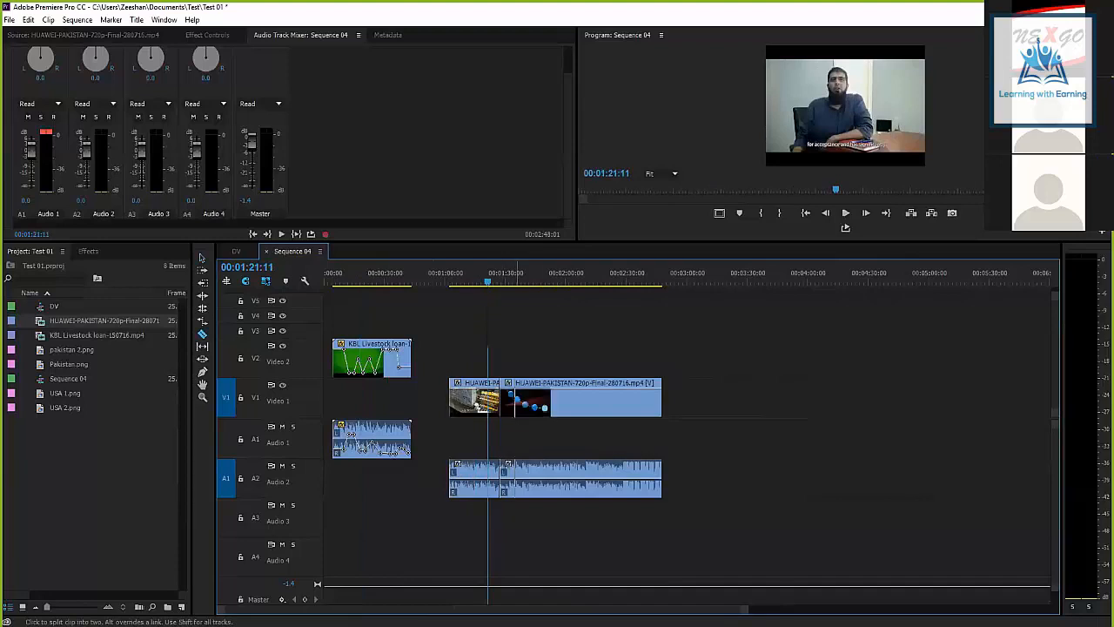
{"action": "left_click", "coordinate": [545, 399]}
Delete the middle and last HUAWEI pieces with the Selection tool, keeping only the first piece.
{"action": "key", "text": "v"}
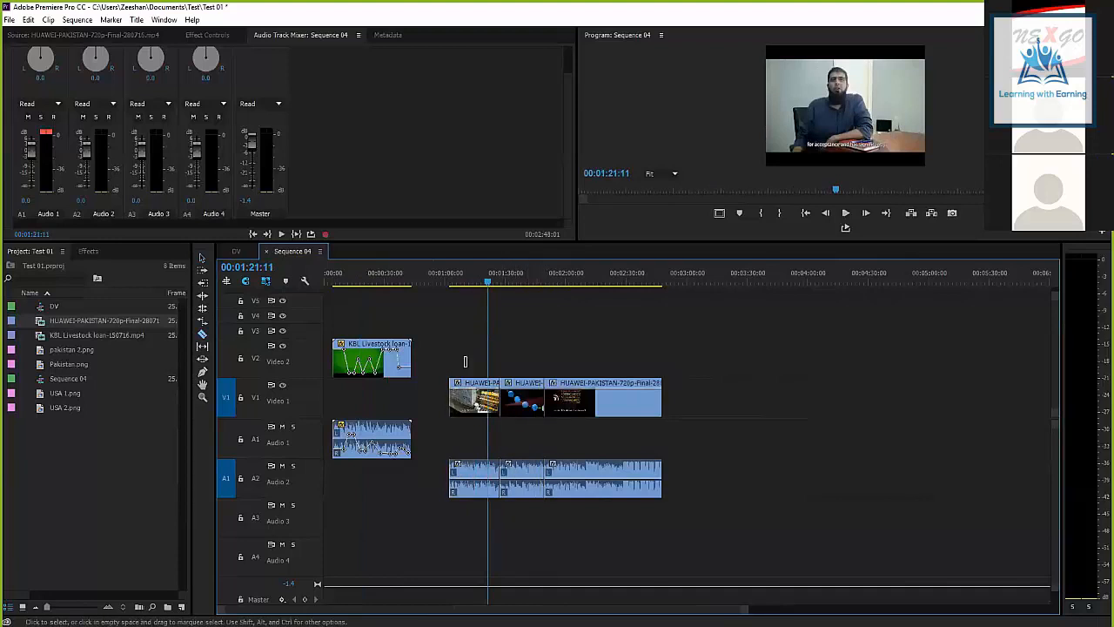
{"action": "left_click", "coordinate": [522, 399]}
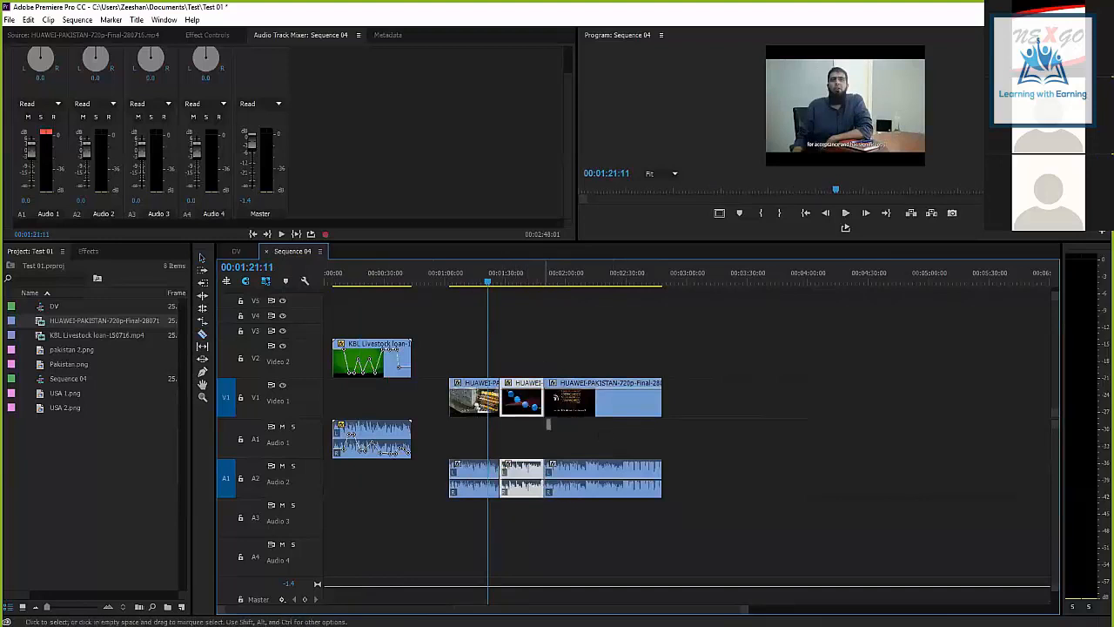
{"action": "left_click_drag", "start_coordinate": [547, 403], "coordinate": [625, 402]}
{"action": "key", "text": "Delete"}
{"action": "left_click_drag", "start_coordinate": [523, 348], "coordinate": [684, 454]}
{"action": "key", "text": "Delete"}
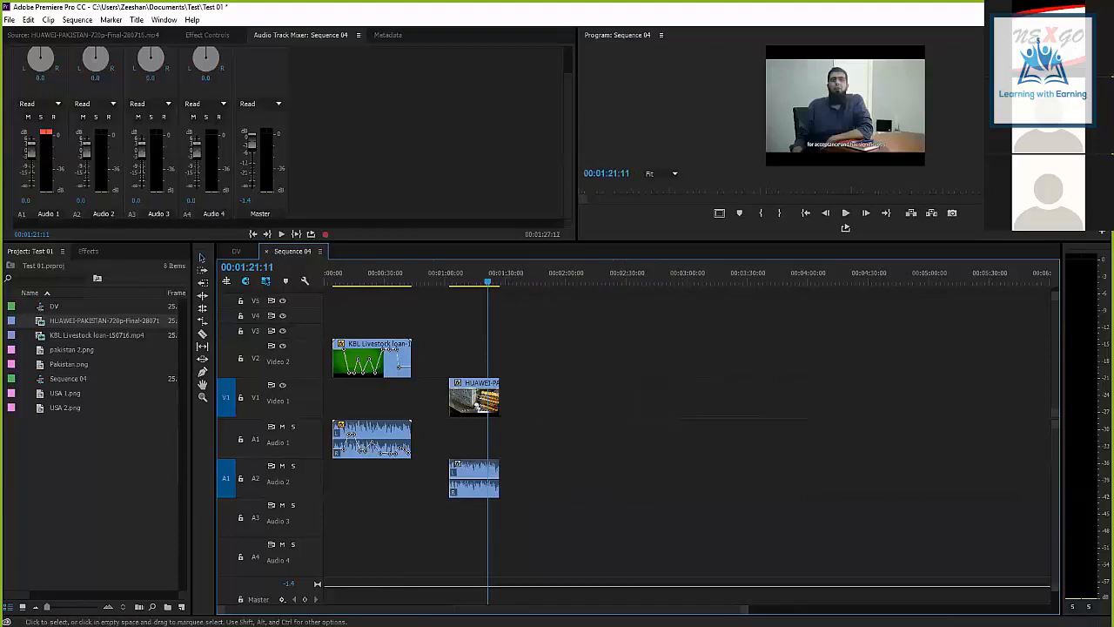
Move the HUAWEI clip on V1 and A2 beneath the KBL Livestock loan clip so both clips start at the same time.
{"action": "key", "text": "c"}
{"action": "left_click", "coordinate": [434, 273]}
{"action": "key", "text": "equal"}
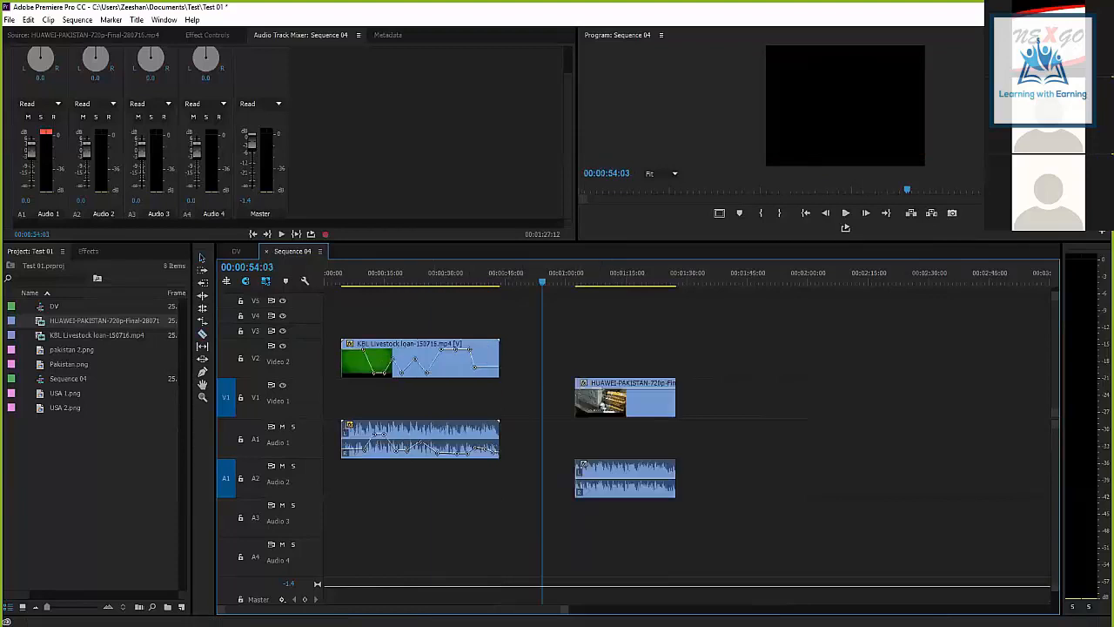
{"action": "left_click_drag", "start_coordinate": [646, 402], "coordinate": [571, 402]}
{"action": "left_click", "coordinate": [617, 357]}
{"action": "key", "text": "equal"}
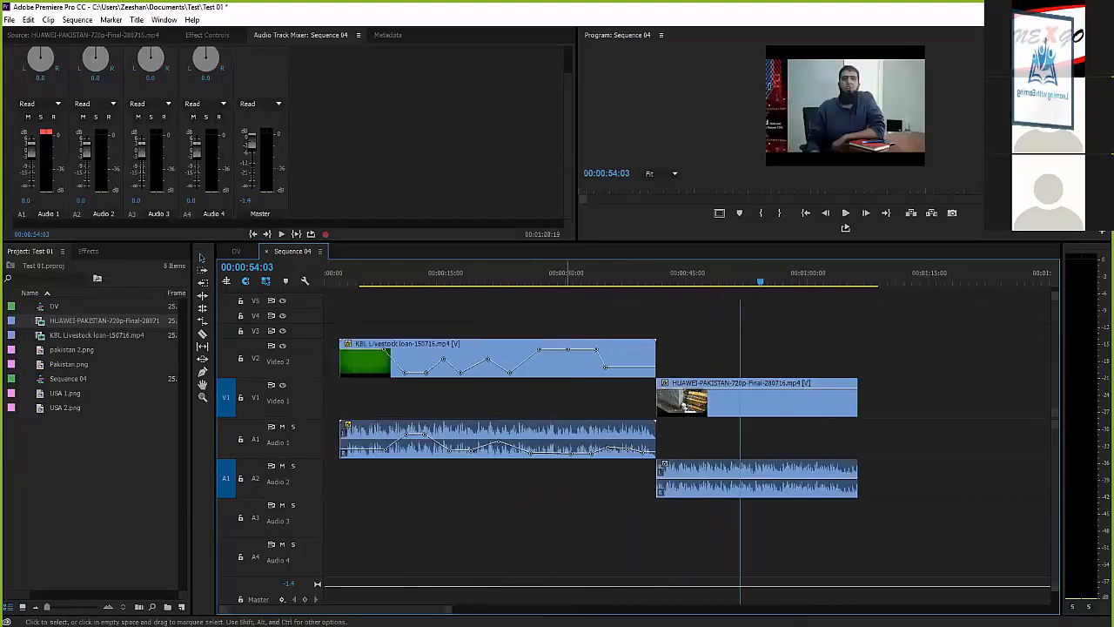
{"action": "left_click_drag", "start_coordinate": [740, 413], "coordinate": [456, 397]}
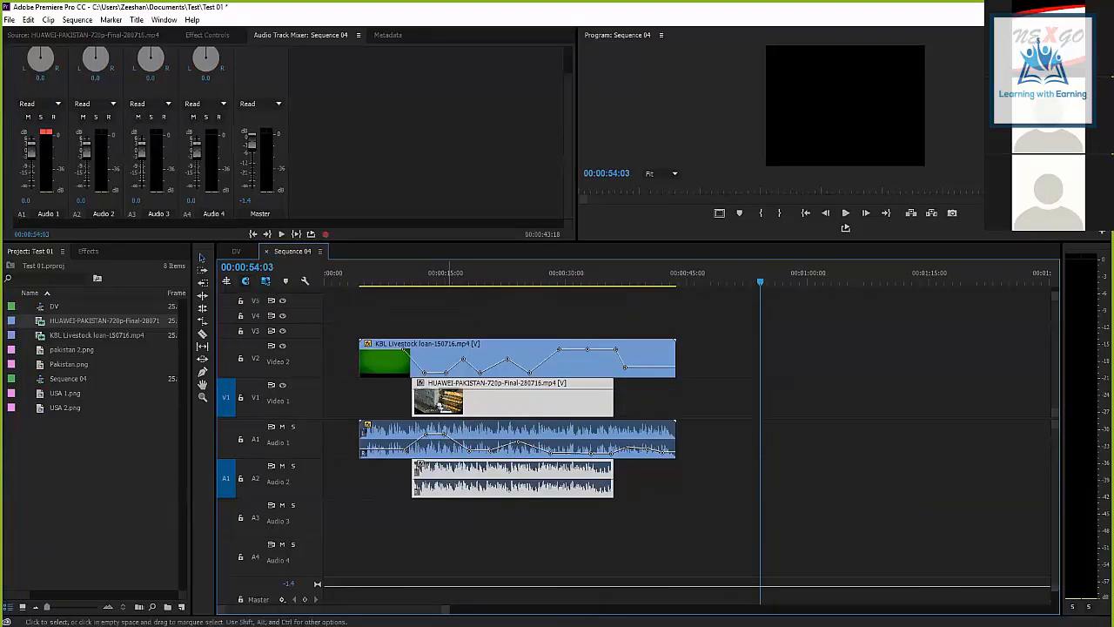
{"action": "left_click_drag", "start_coordinate": [459, 398], "coordinate": [408, 397]}
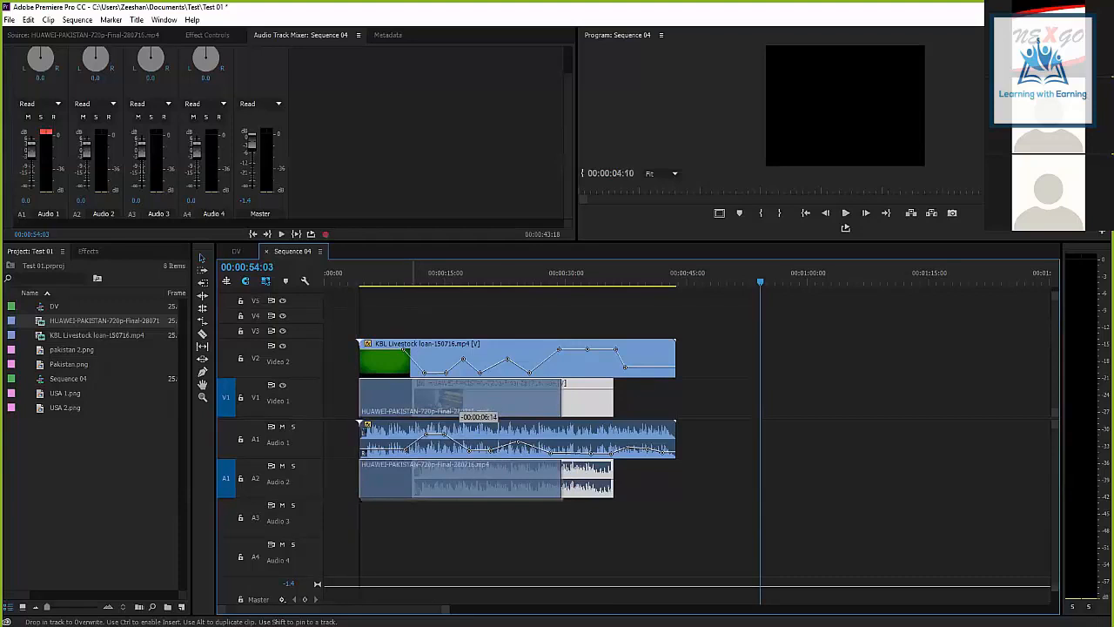
{"action": "mouse_move", "coordinate": [408, 397]}
{"action": "left_mouse_down"}
{"action": "mouse_move", "coordinate": [644, 398]}
{"action": "mouse_move", "coordinate": [806, 359]}
{"action": "mouse_move", "coordinate": [776, 397]}
{"action": "mouse_move", "coordinate": [567, 437]}
{"action": "mouse_move", "coordinate": [471, 397]}
{"action": "mouse_move", "coordinate": [404, 398]}
{"action": "left_mouse_up"}
{"action": "left_click", "coordinate": [613, 398]}
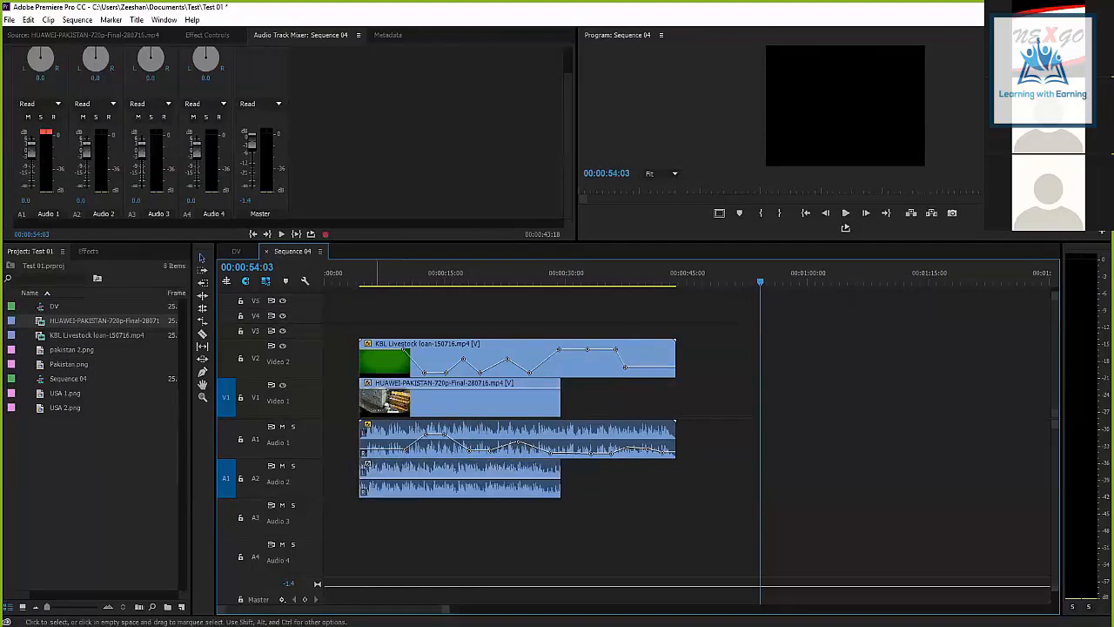
Raise the HUAWEI clip's volume on A2 to 6 dB, and lower it back to its original level.
{"action": "left_click", "coordinate": [378, 399]}
{"action": "left_click", "coordinate": [517, 358]}
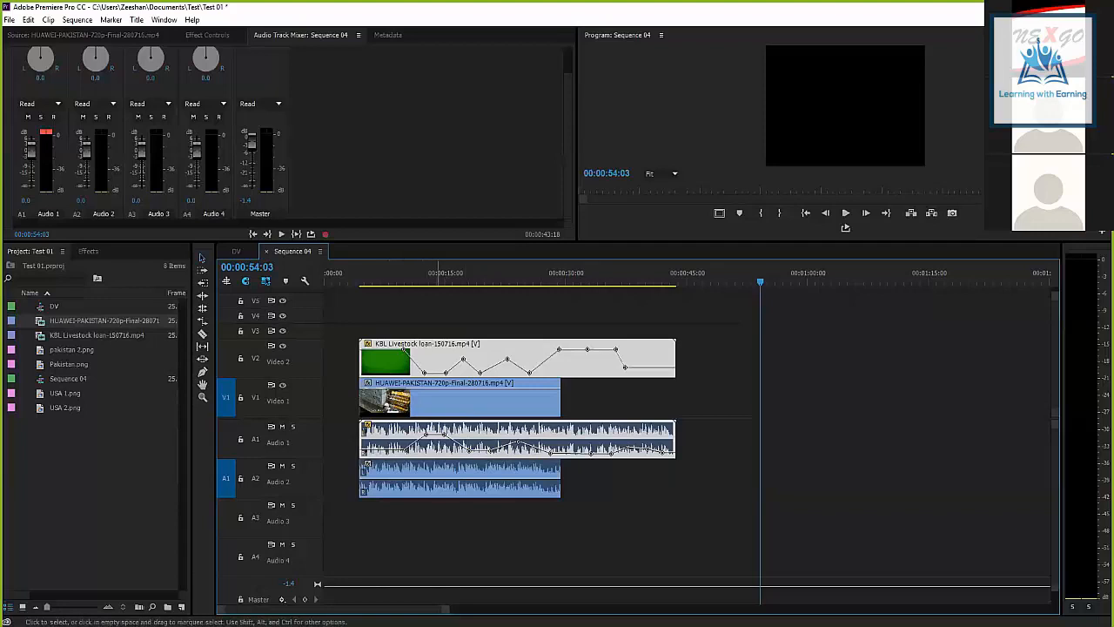
{"action": "left_click", "coordinate": [417, 400]}
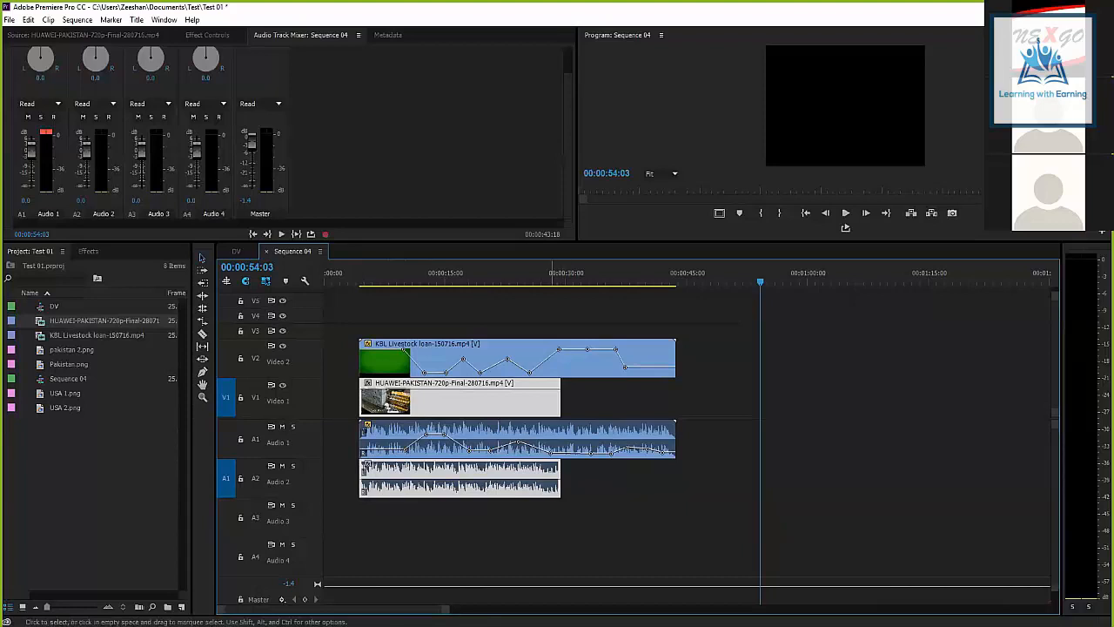
{"action": "left_click_drag", "start_coordinate": [544, 478], "coordinate": [544, 478]}
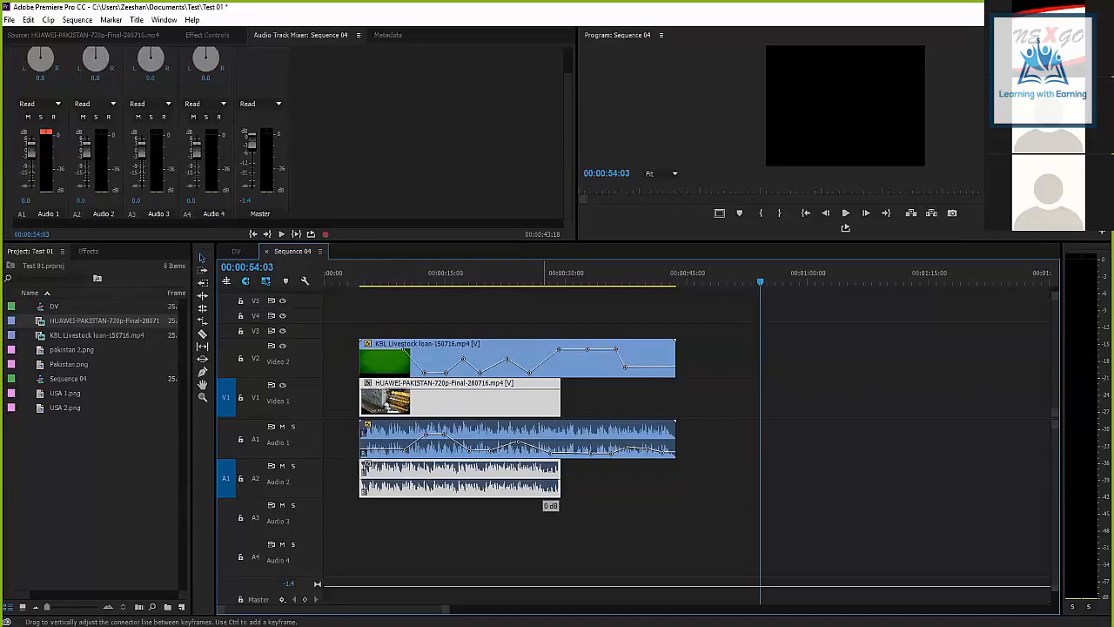
{"action": "left_click_drag", "start_coordinate": [487, 476], "coordinate": [487, 463]}
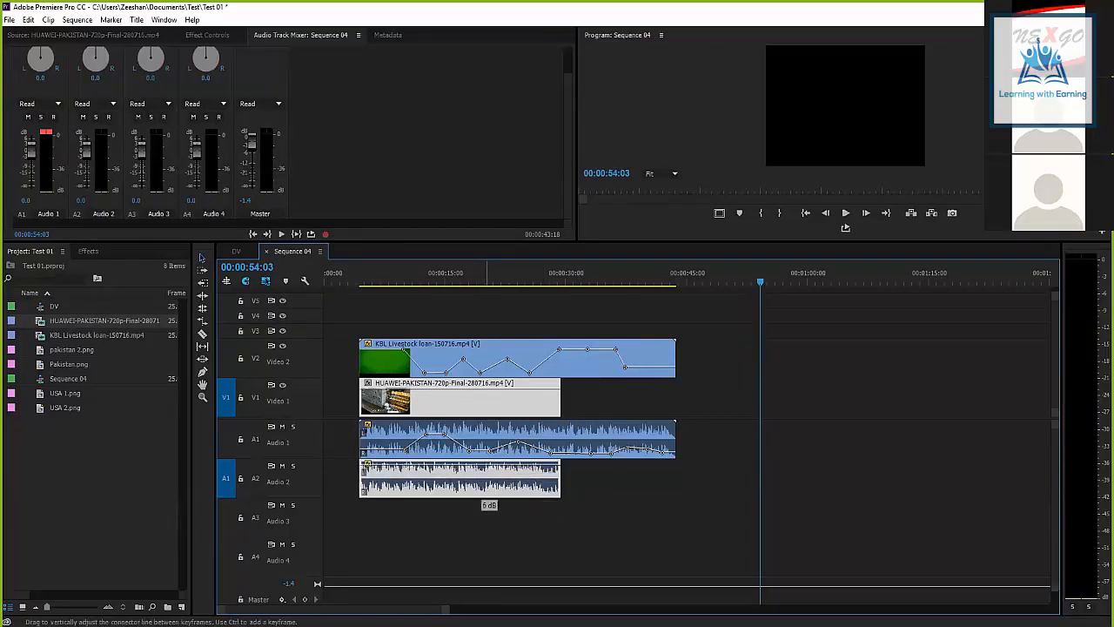
{"action": "mouse_move", "coordinate": [488, 464]}
{"action": "left_mouse_down"}
{"action": "mouse_move", "coordinate": [487, 495]}
{"action": "mouse_move", "coordinate": [503, 480]}
{"action": "left_mouse_up"}
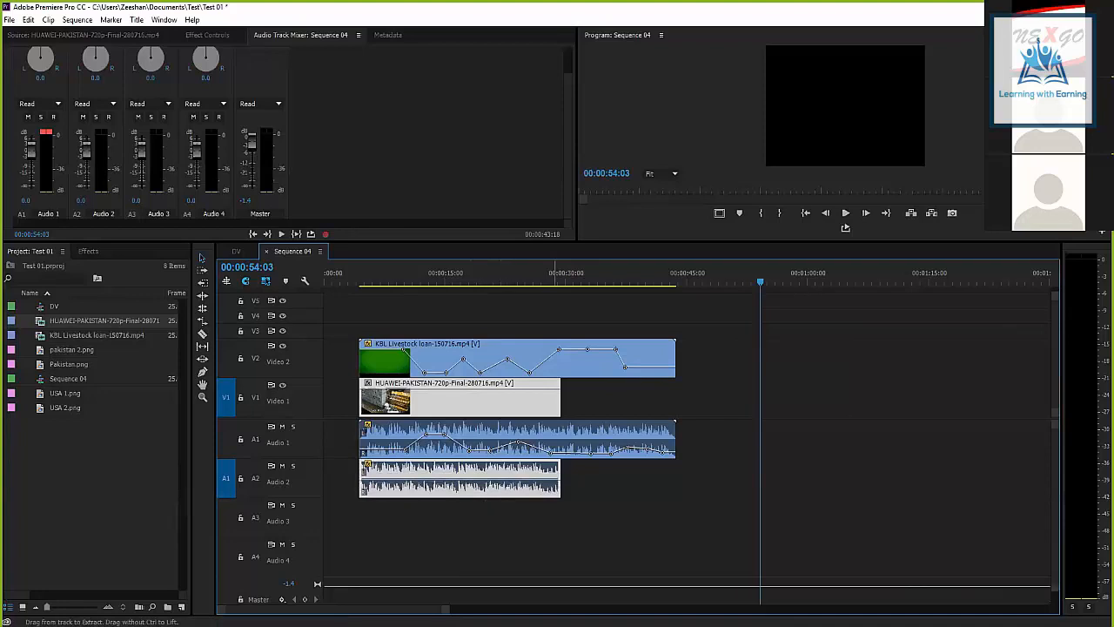
{"action": "key", "text": "ctrl+z"}
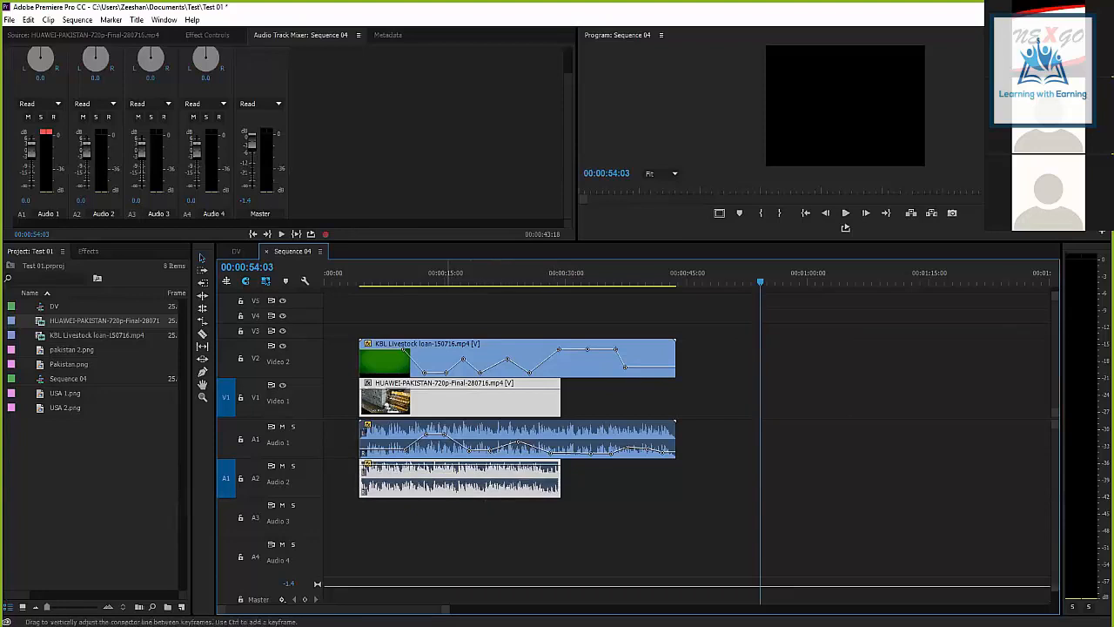
{"action": "left_click_drag", "start_coordinate": [446, 465], "coordinate": [446, 479]}
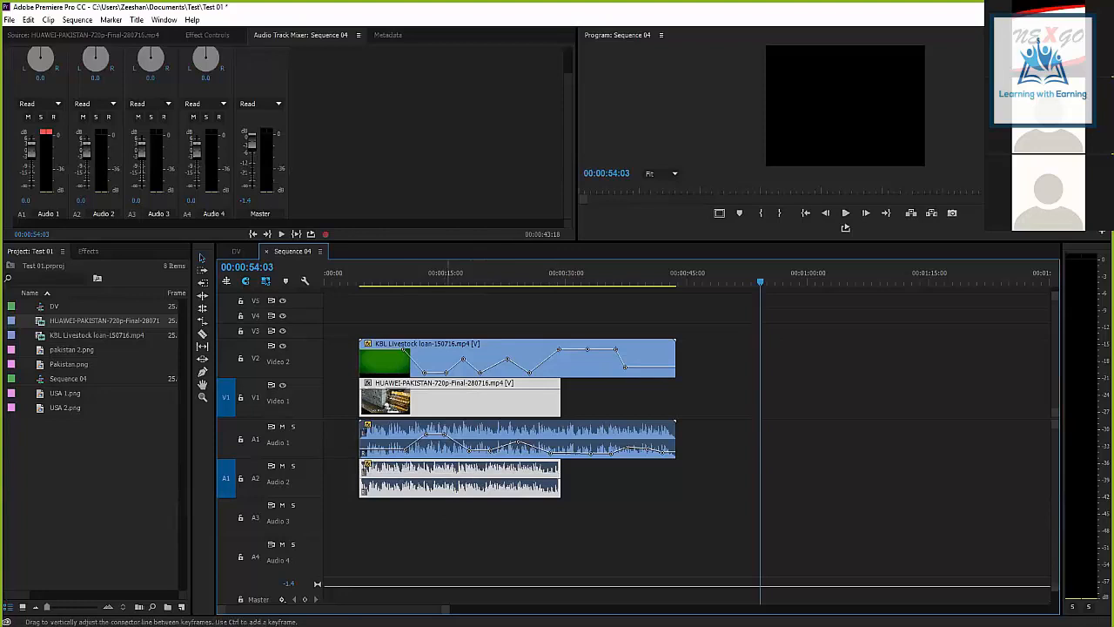
{"action": "left_click", "coordinate": [392, 525]}
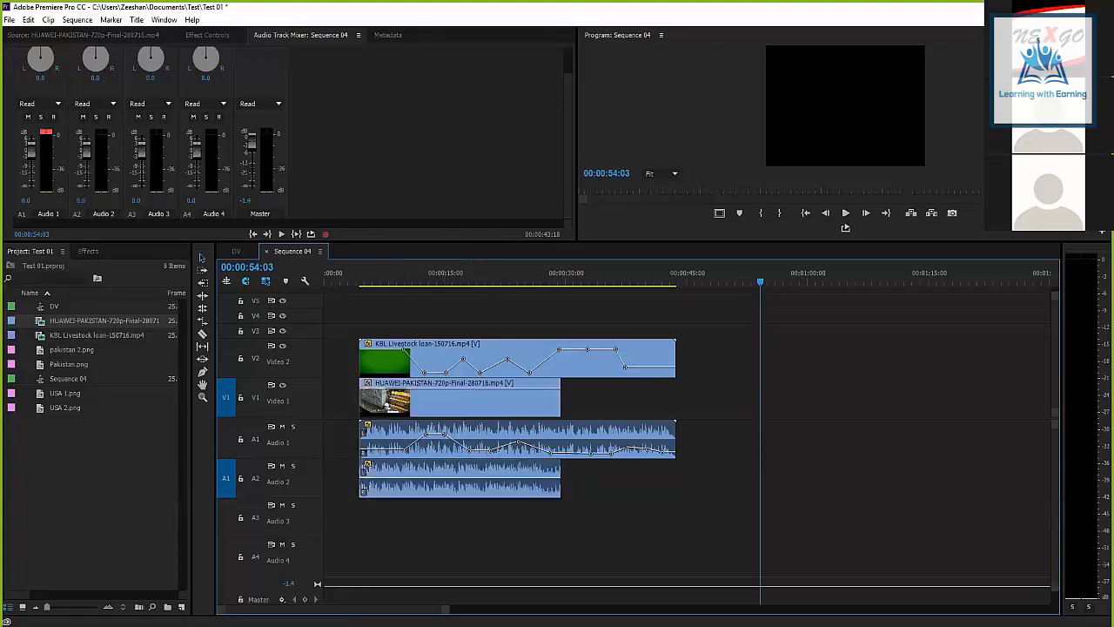
Enlarge the program monitor and mixer area, and place the playhead at 00:00:03:11, just before both clips.
{"action": "left_click", "coordinate": [361, 279]}
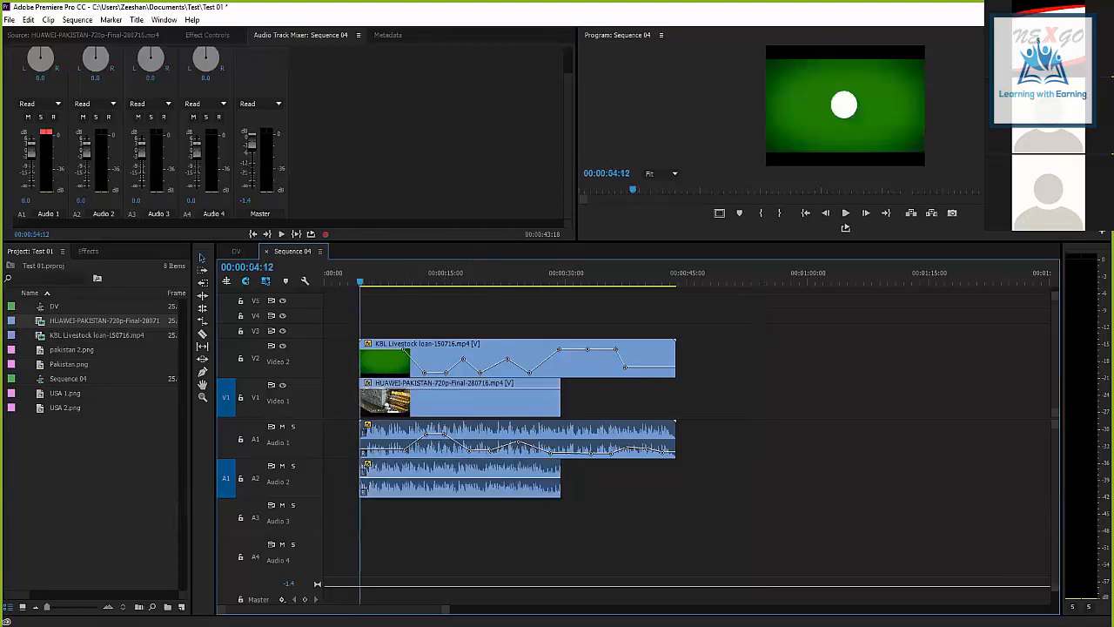
{"action": "left_click_drag", "start_coordinate": [470, 242], "coordinate": [470, 341]}
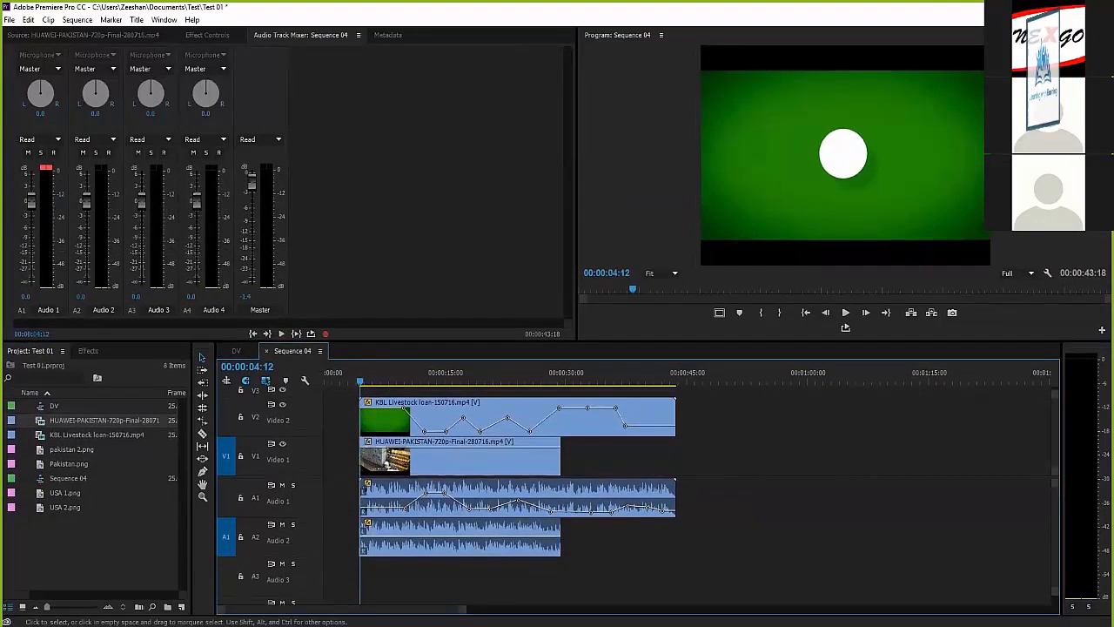
{"action": "left_click", "coordinate": [352, 376]}
{"action": "left_click_drag", "start_coordinate": [352, 376], "coordinate": [352, 375]}
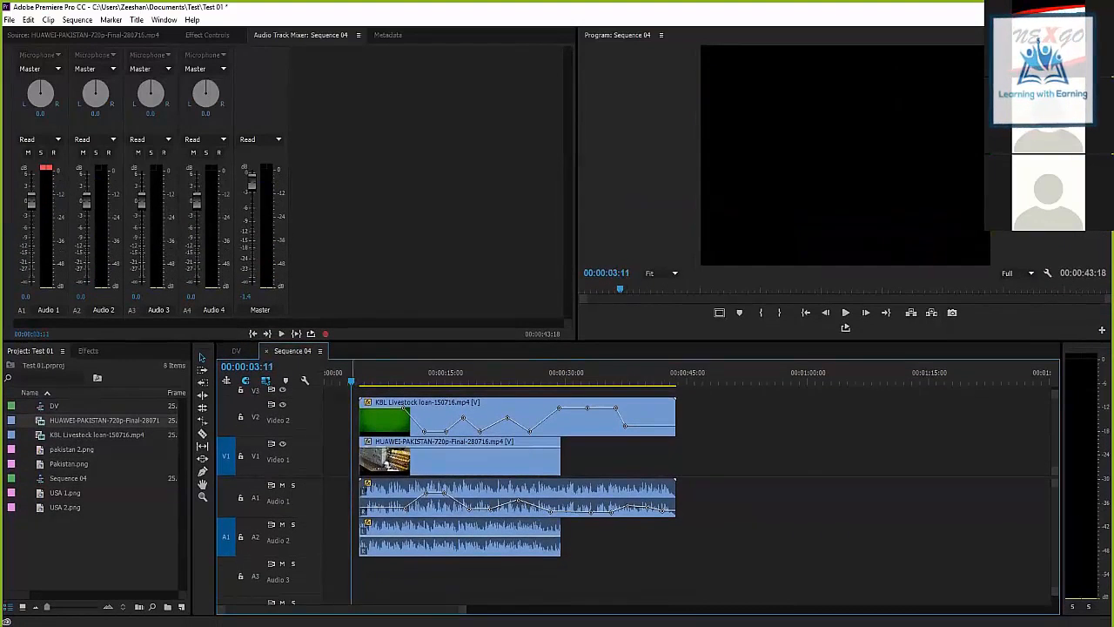
Play the sequence from 00:00:03:11 while lowering the master level to -11.1 dB, and stop at 00:00:31:10.
{"action": "left_click_drag", "start_coordinate": [252, 184], "coordinate": [251, 250]}
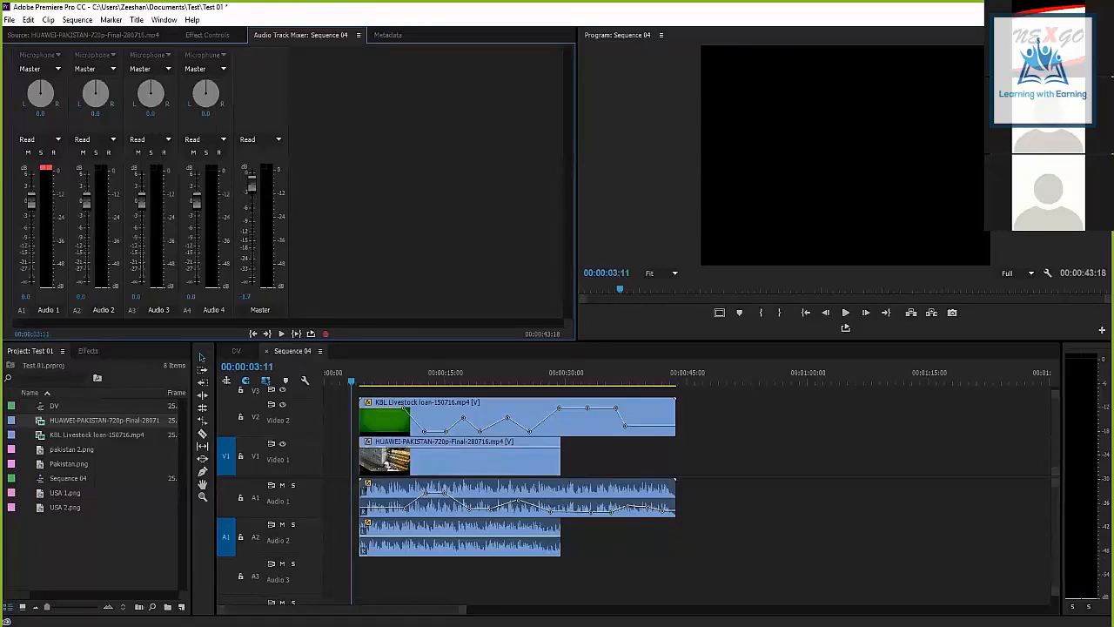
{"action": "key", "text": "space"}
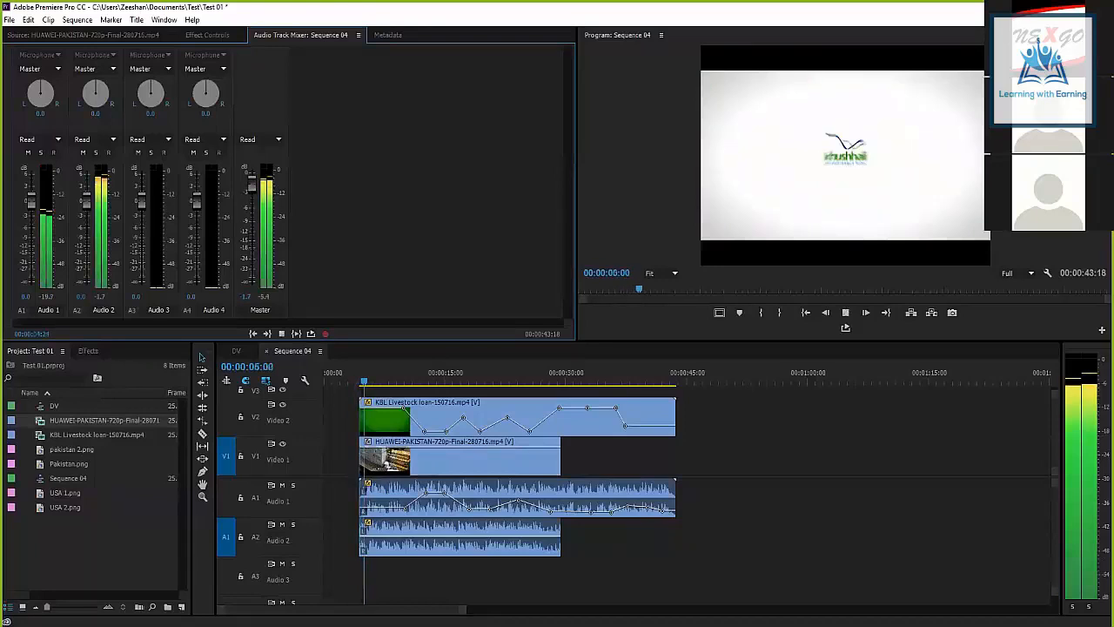
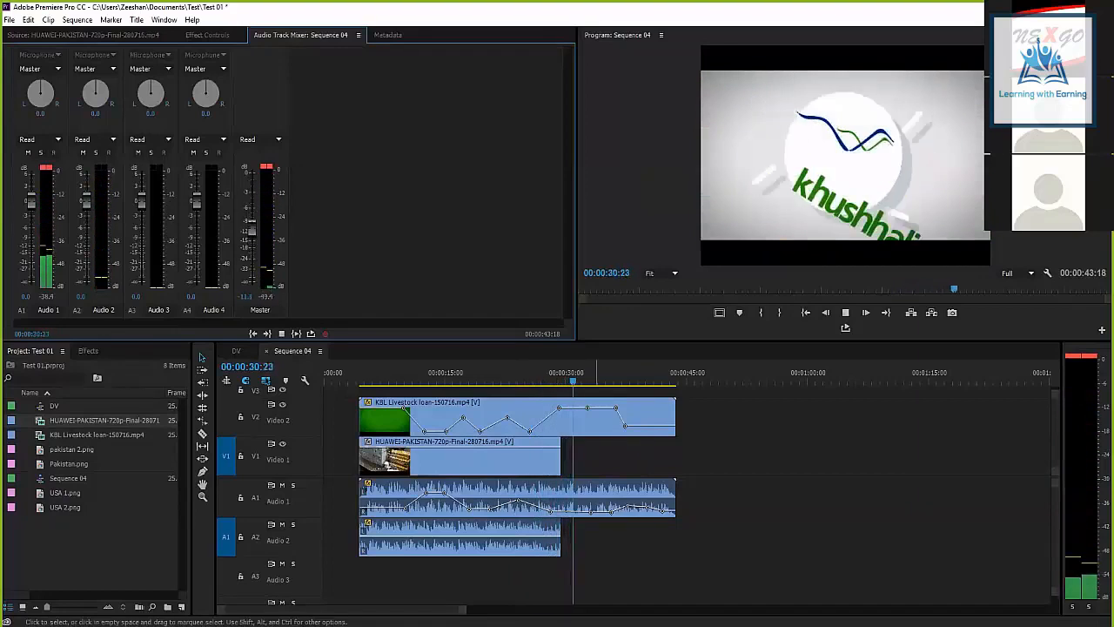
{"action": "key", "text": "space"}
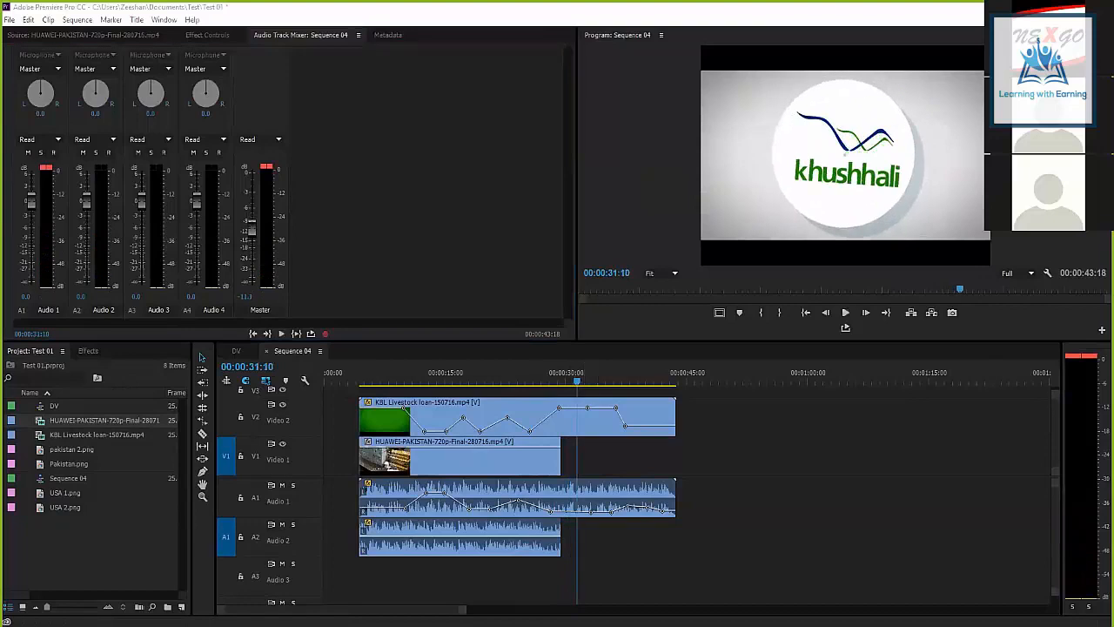
Scrub to 00:00:09:20, 00:00:26:23 and 00:00:17:12 to examine how the KBL clip's opacity keyframes blend it with the HUAWEI clip.
{"action": "left_click", "coordinate": [403, 376]}
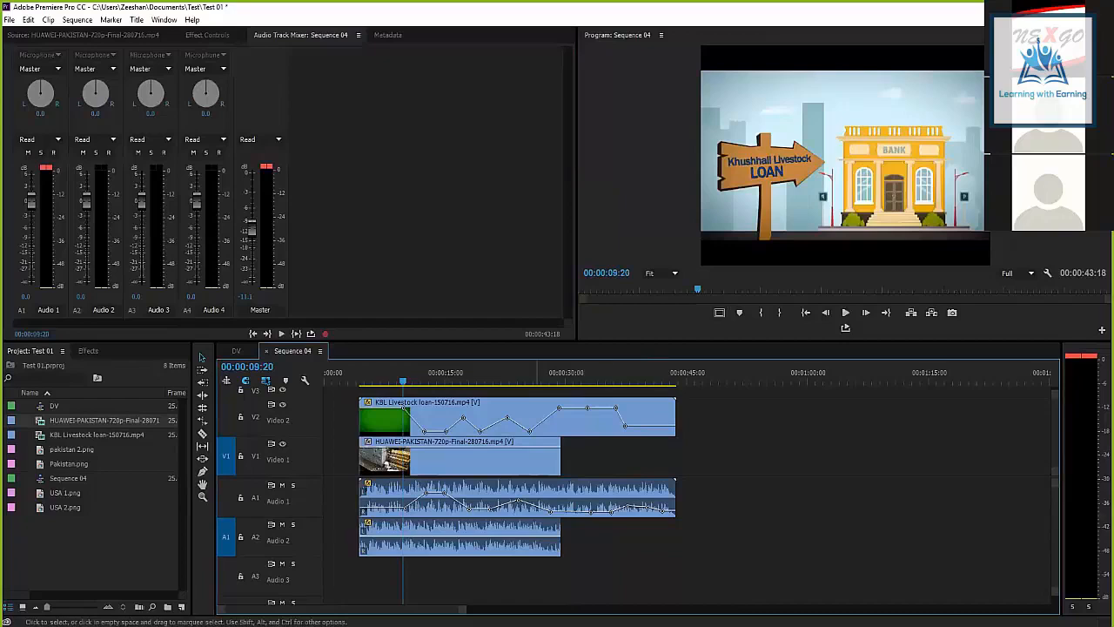
{"action": "left_click", "coordinate": [452, 410]}
{"action": "left_click_drag", "start_coordinate": [403, 380], "coordinate": [541, 380]}
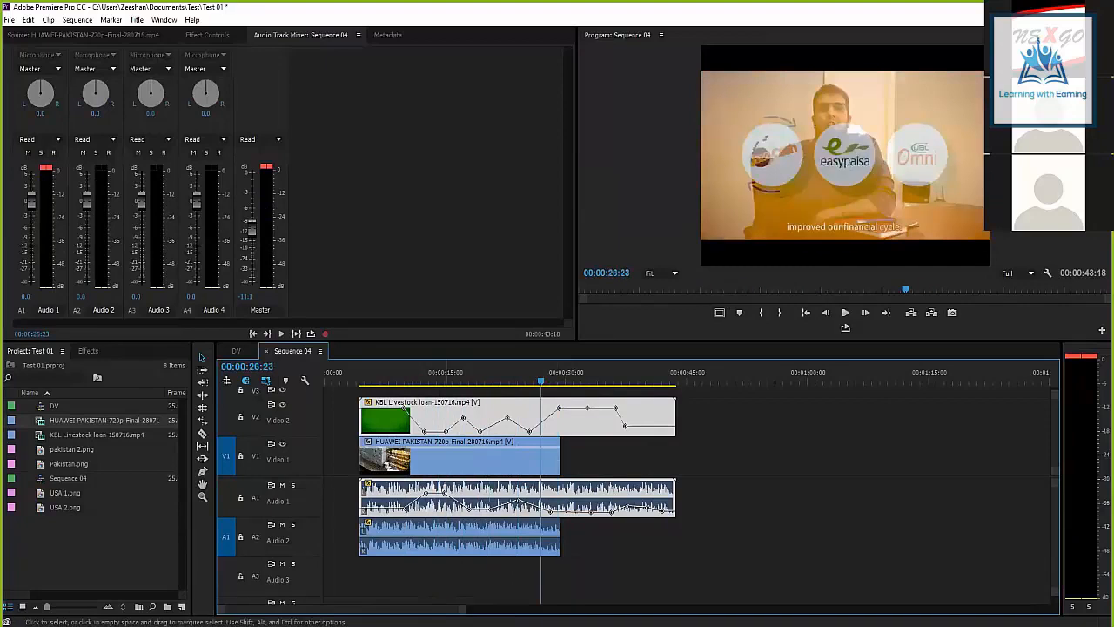
{"action": "left_click", "coordinate": [449, 458]}
{"action": "left_click", "coordinate": [472, 412]}
{"action": "left_click", "coordinate": [464, 379]}
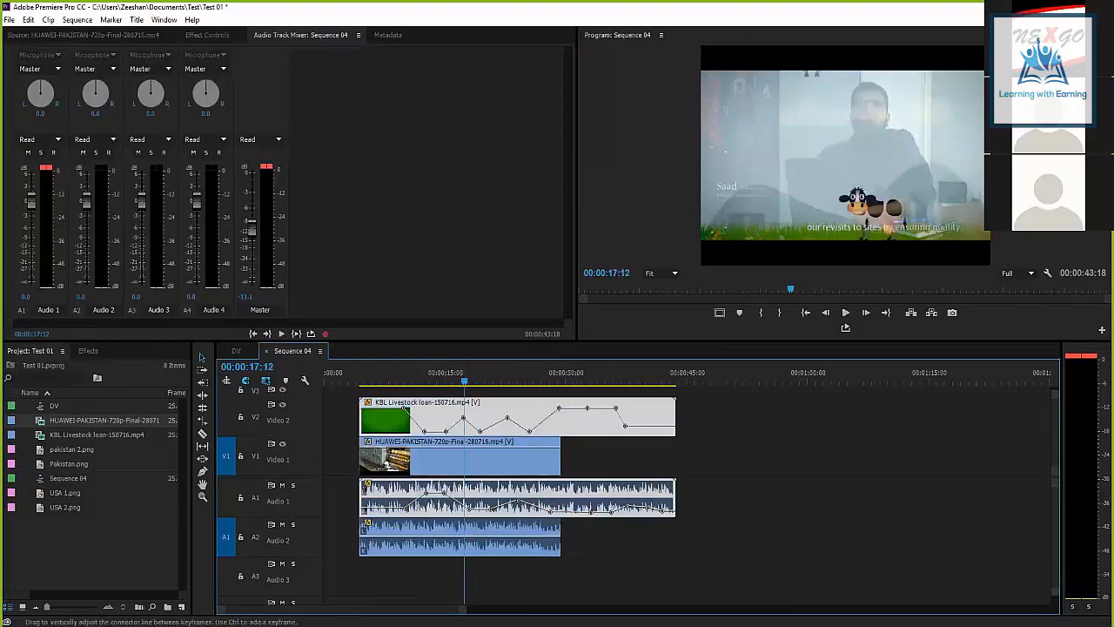
Play the overlap of the two clips from about 00:00:15 and stop at 00:00:17:07.
{"action": "left_click_drag", "start_coordinate": [407, 418], "coordinate": [360, 418]}
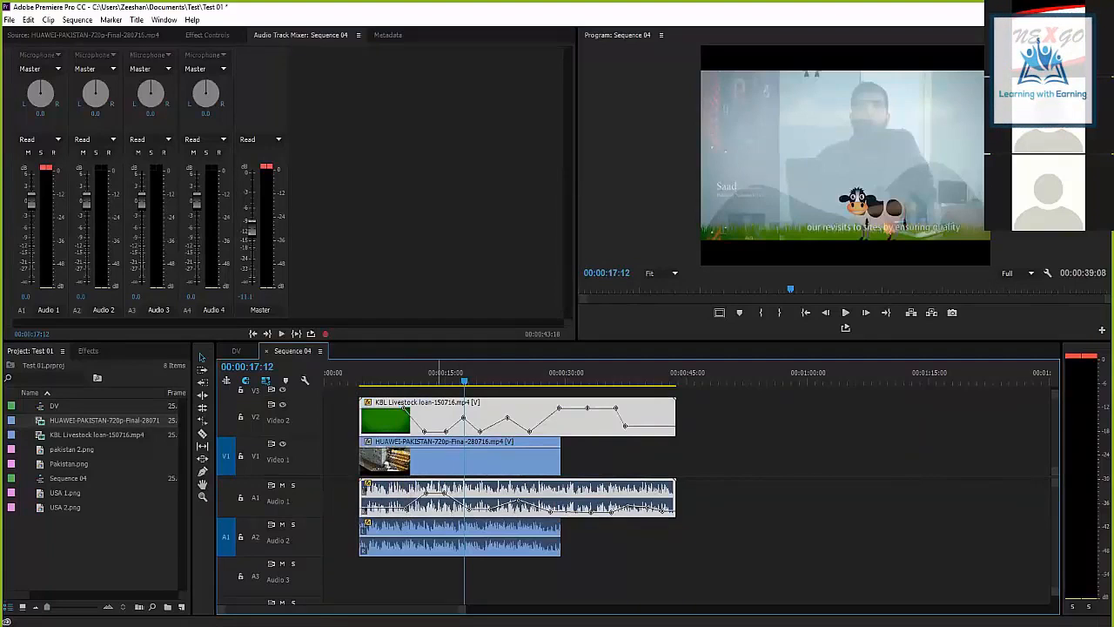
{"action": "left_click", "coordinate": [446, 376]}
{"action": "key", "text": "space"}
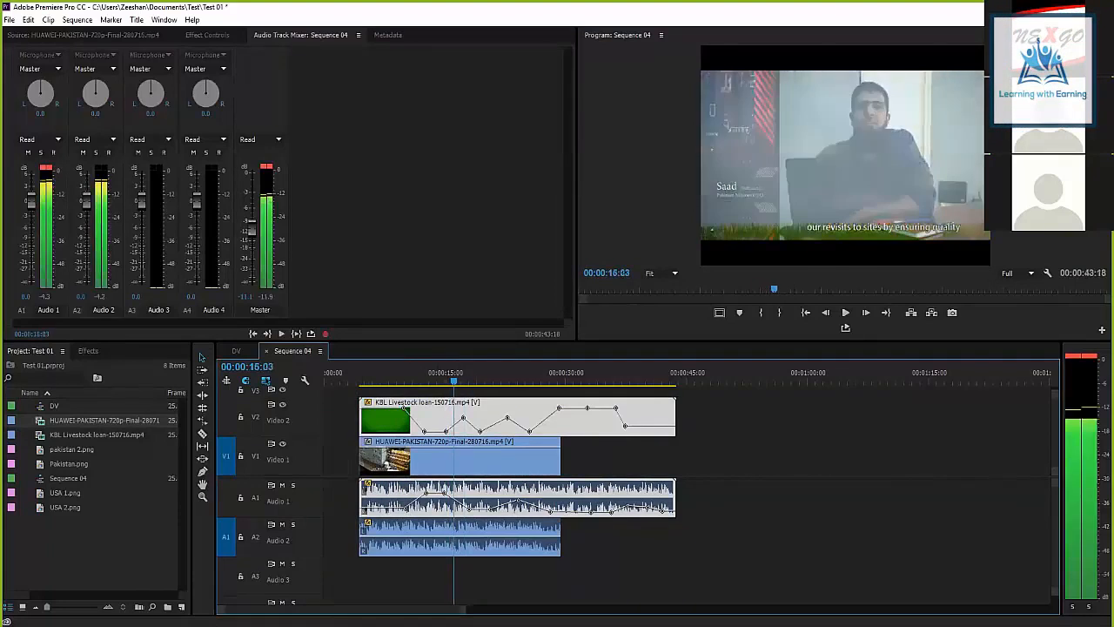
{"action": "key", "text": "space"}
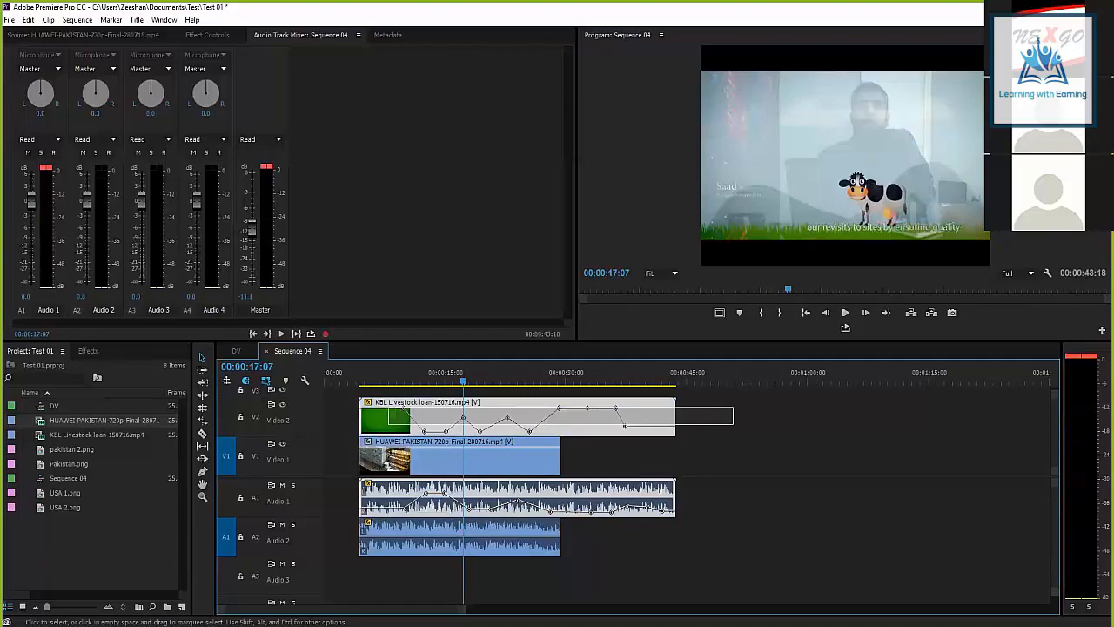
Move the HUAWEI clip to start at about 00:00:32, and scrub to 00:00:13:11 to check the KBL clip's fade on its own.
{"action": "left_click", "coordinate": [463, 460]}
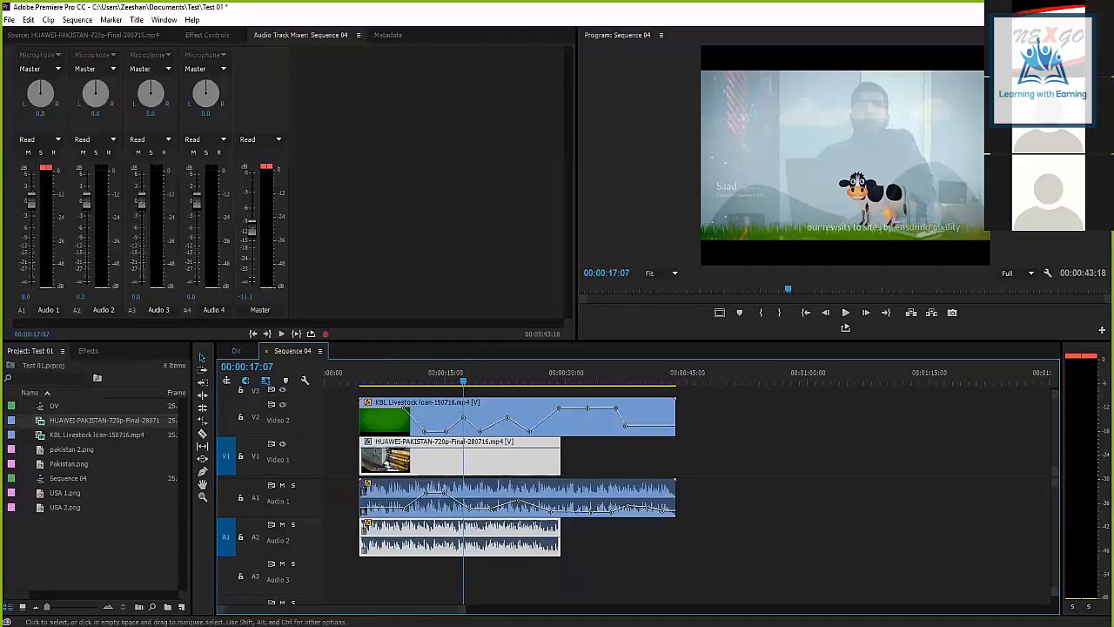
{"action": "left_click_drag", "start_coordinate": [406, 381], "coordinate": [412, 381]}
{"action": "left_click_drag", "start_coordinate": [420, 461], "coordinate": [646, 460]}
{"action": "left_click_drag", "start_coordinate": [411, 381], "coordinate": [428, 381]}
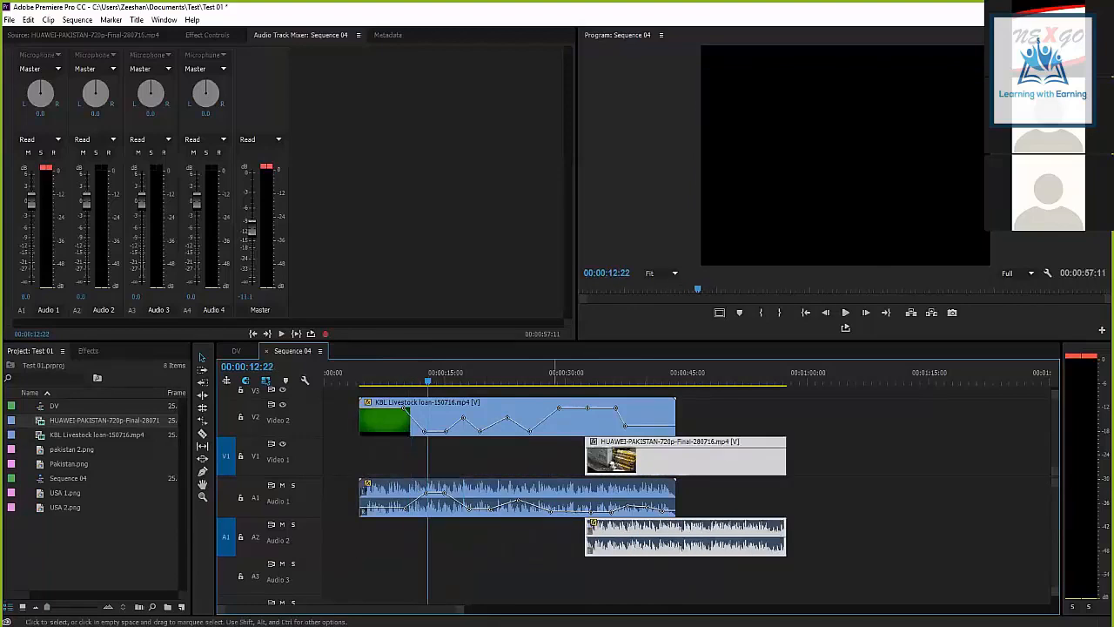
{"action": "left_click", "coordinate": [470, 417]}
{"action": "left_click_drag", "start_coordinate": [403, 381], "coordinate": [432, 382]}
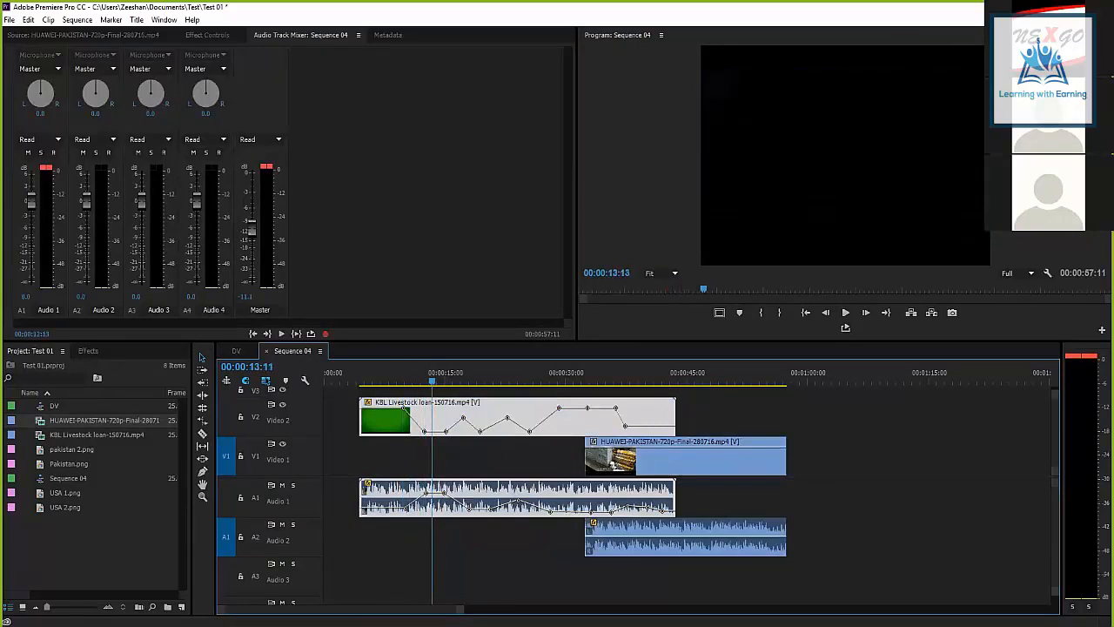
Move the HUAWEI clip back under the KBL clip to start at about 00:00:08, and scrub the fade to 00:00:09:18.
{"action": "left_click_drag", "start_coordinate": [620, 461], "coordinate": [427, 462]}
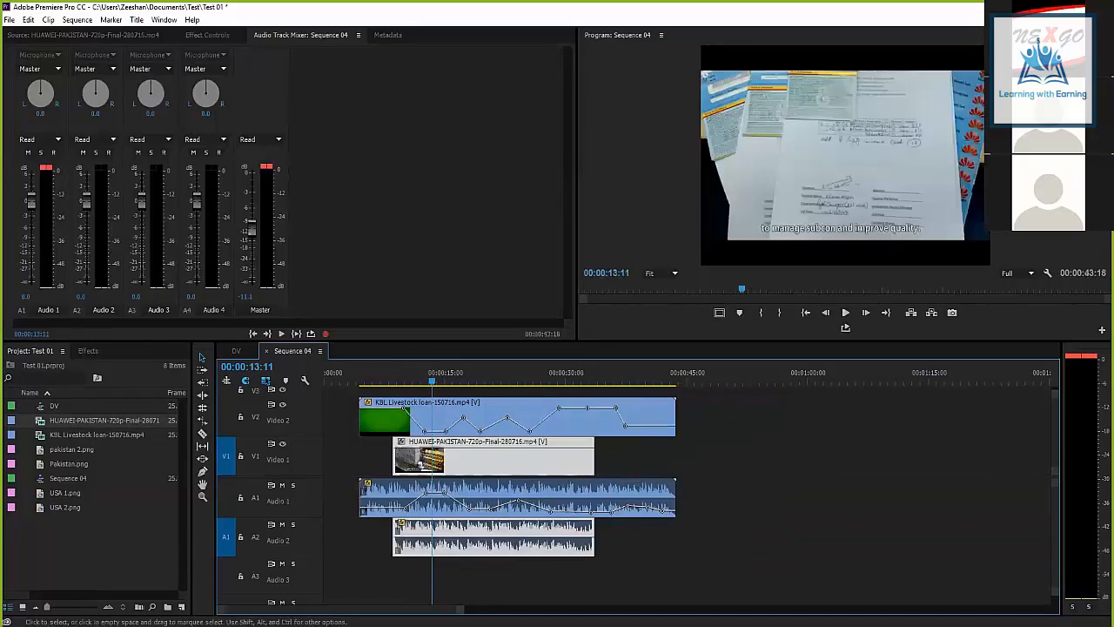
{"action": "left_click_drag", "start_coordinate": [412, 381], "coordinate": [412, 380]}
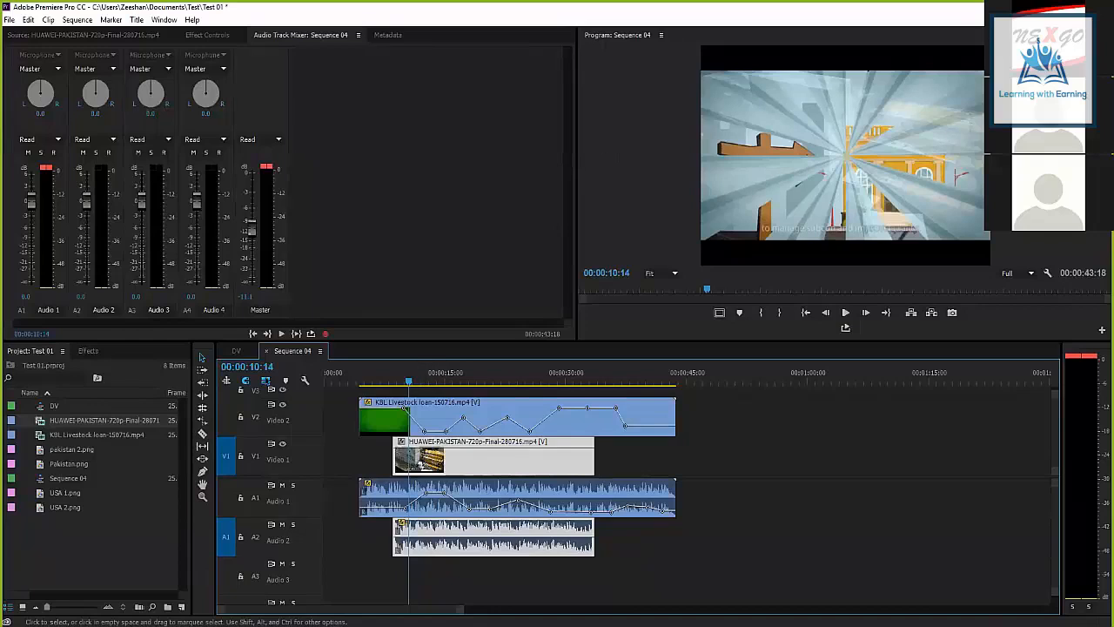
{"action": "left_click_drag", "start_coordinate": [409, 381], "coordinate": [402, 380]}
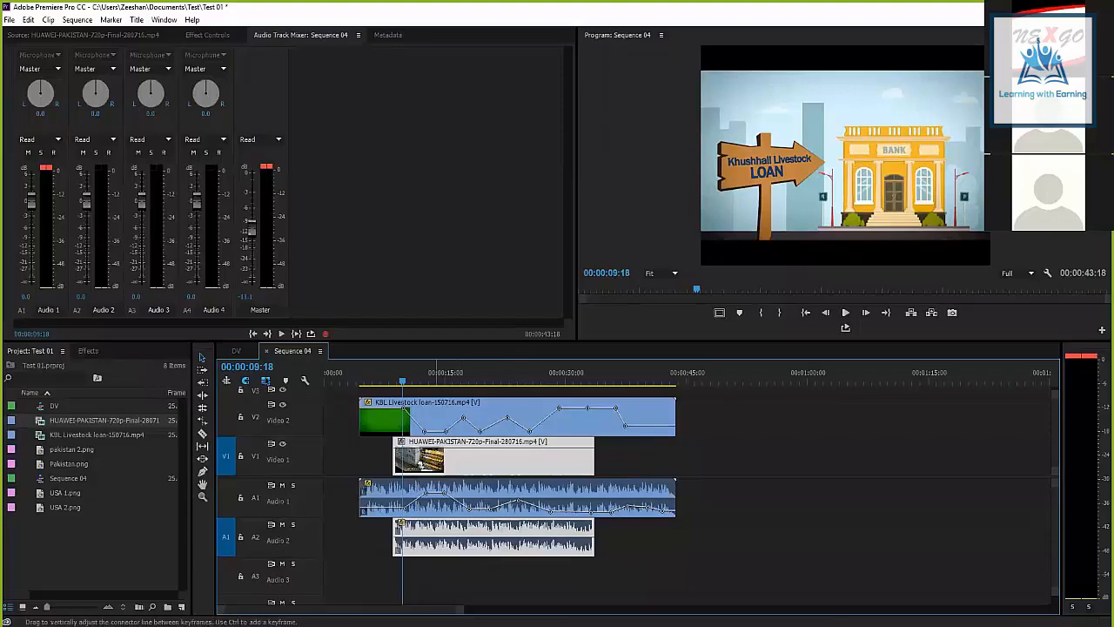
Open the interpolation options of the KBL clip's opacity keyframe at about 00:00:25, and close them without choosing one.
{"action": "left_click", "coordinate": [444, 457]}
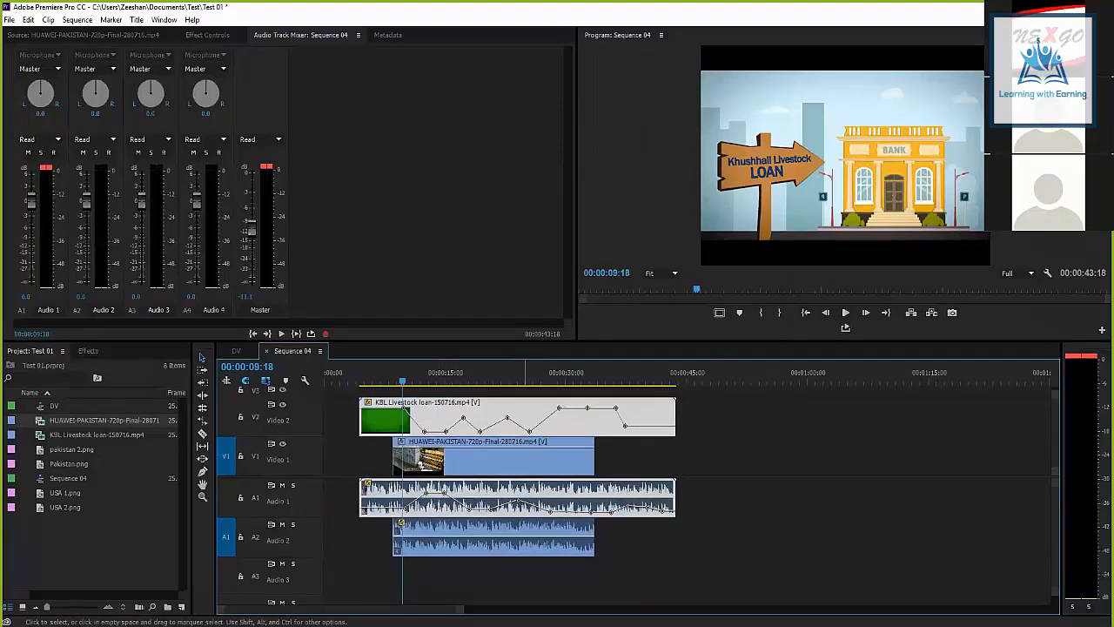
{"action": "right_click", "coordinate": [529, 430]}
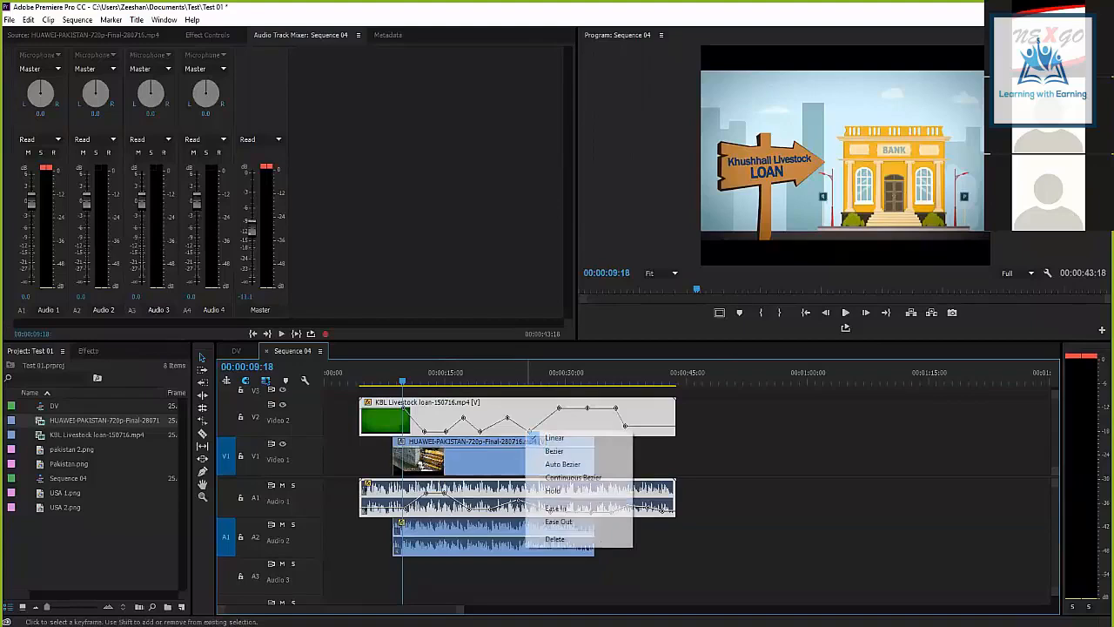
{"action": "left_click", "coordinate": [470, 244]}
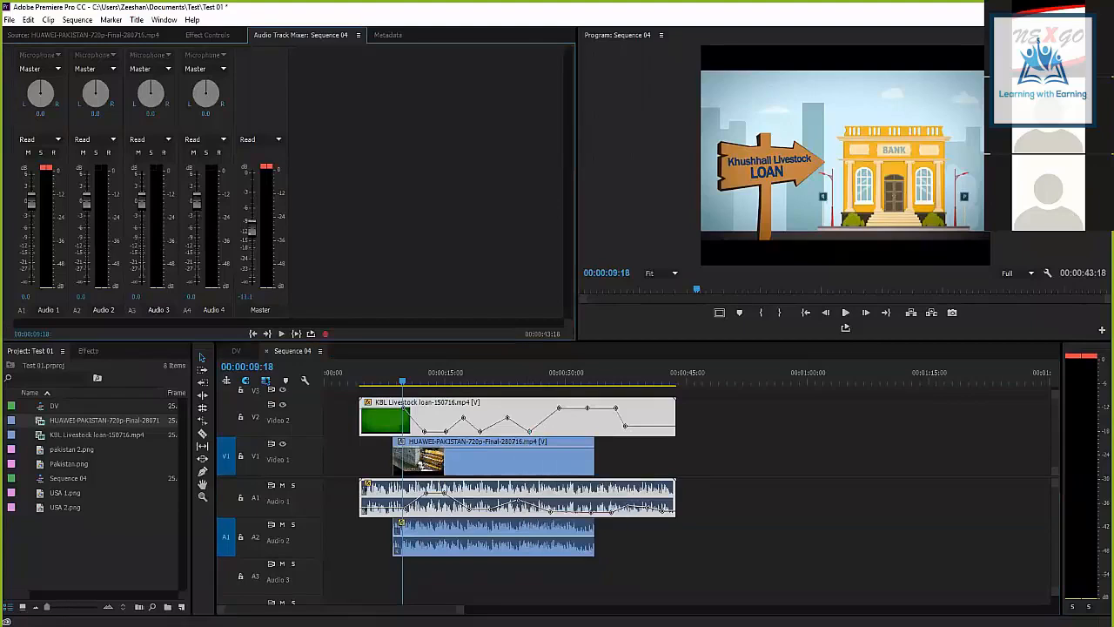
Enlarge the timeline area by shrinking the monitors above it, and place the playhead at 00:00:18:10.
{"action": "left_click", "coordinate": [640, 192]}
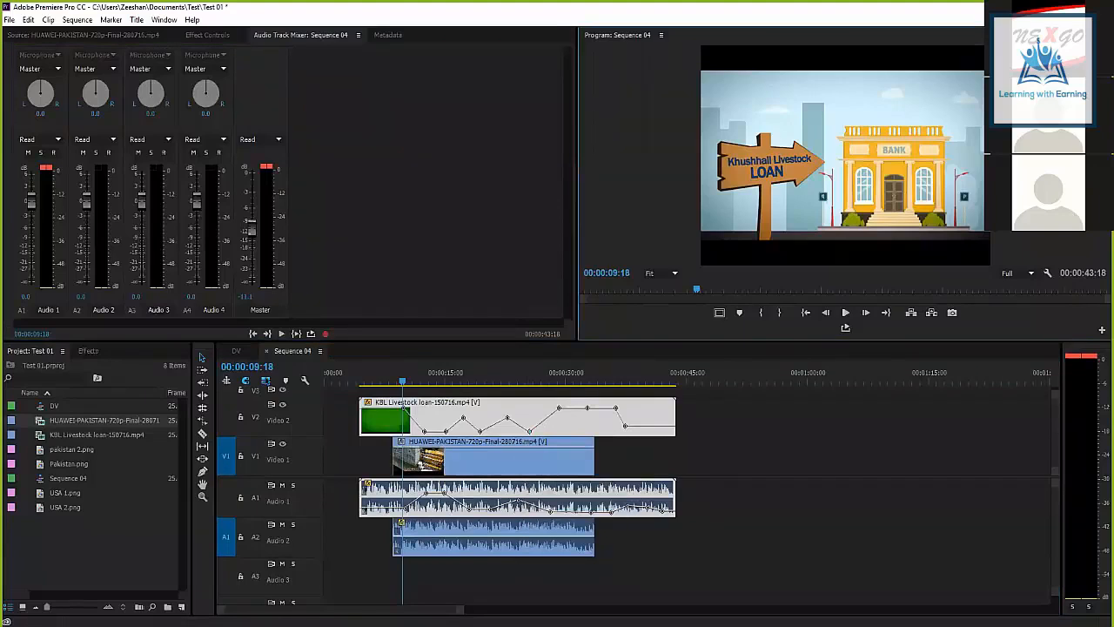
{"action": "left_click_drag", "start_coordinate": [644, 342], "coordinate": [644, 286]}
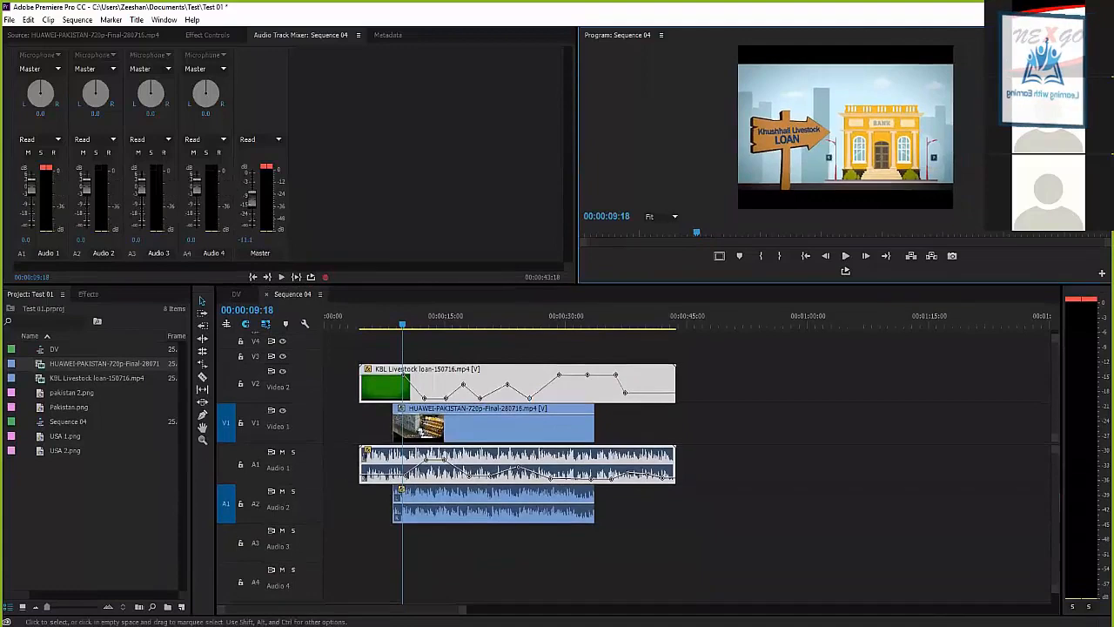
{"action": "left_click", "coordinate": [472, 318]}
Cut the Pakistan flag image from the start of the DV sequence, and return to Sequence 04.
{"action": "left_click", "coordinate": [236, 293]}
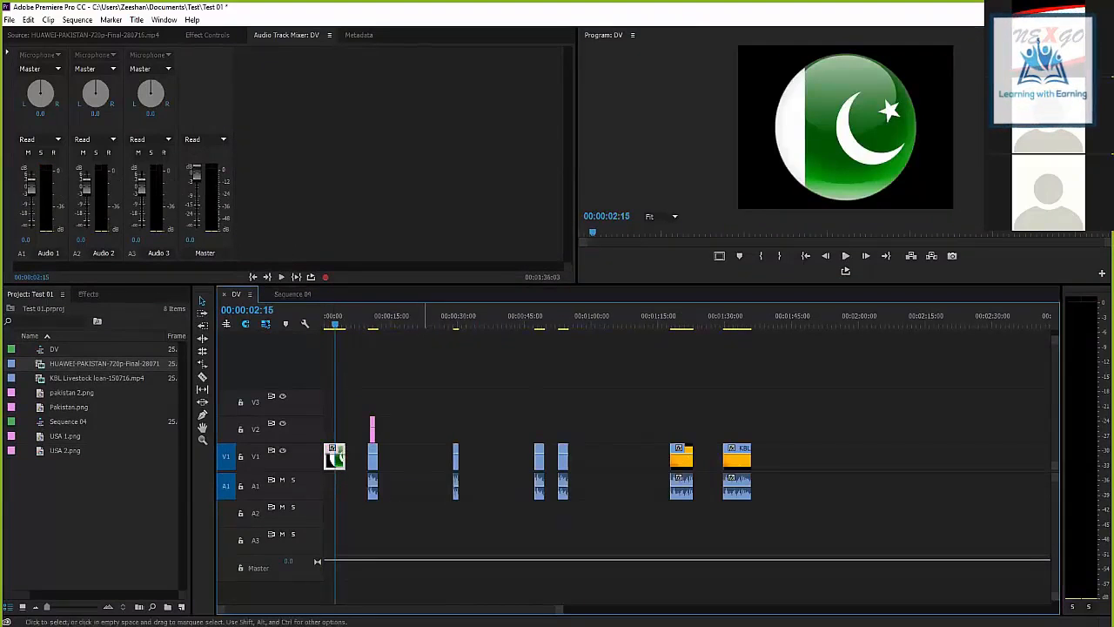
{"action": "key", "text": "Delete"}
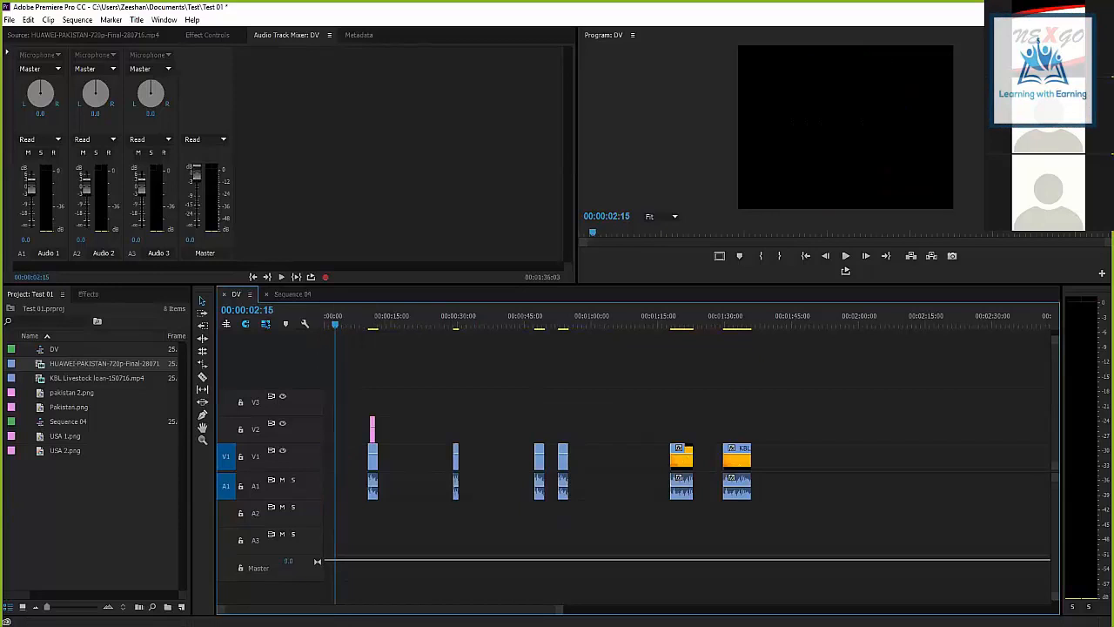
{"action": "left_click", "coordinate": [292, 295]}
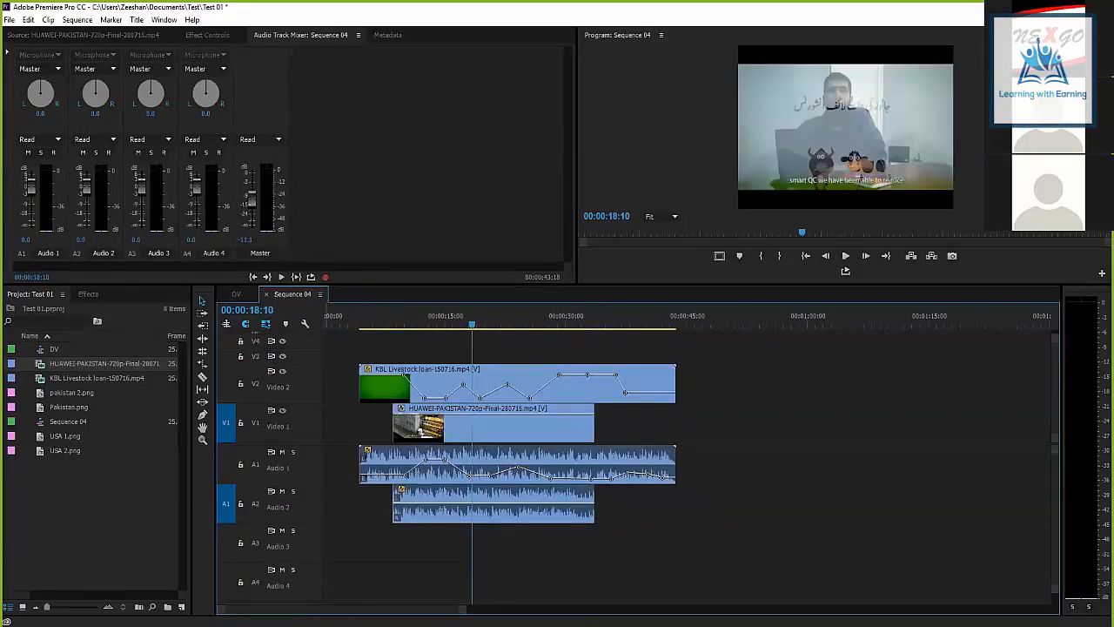
Patch source V1 to V3 and back to Video 1, and try pasting the flag image at 00:00:18:19.
{"action": "left_click", "coordinate": [226, 356]}
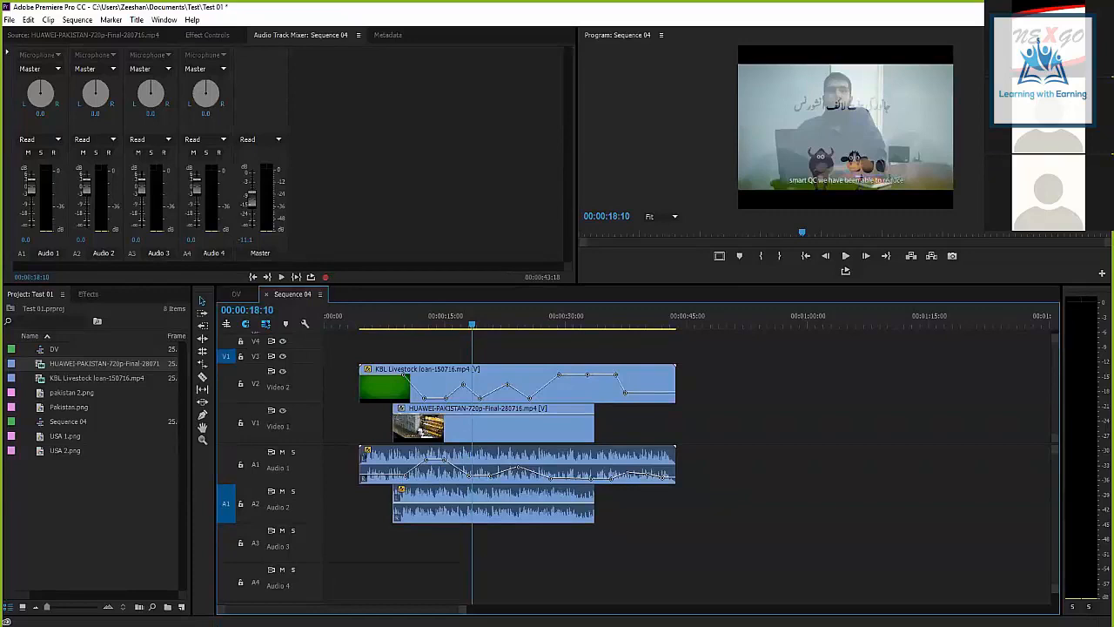
{"action": "left_click", "coordinate": [226, 423]}
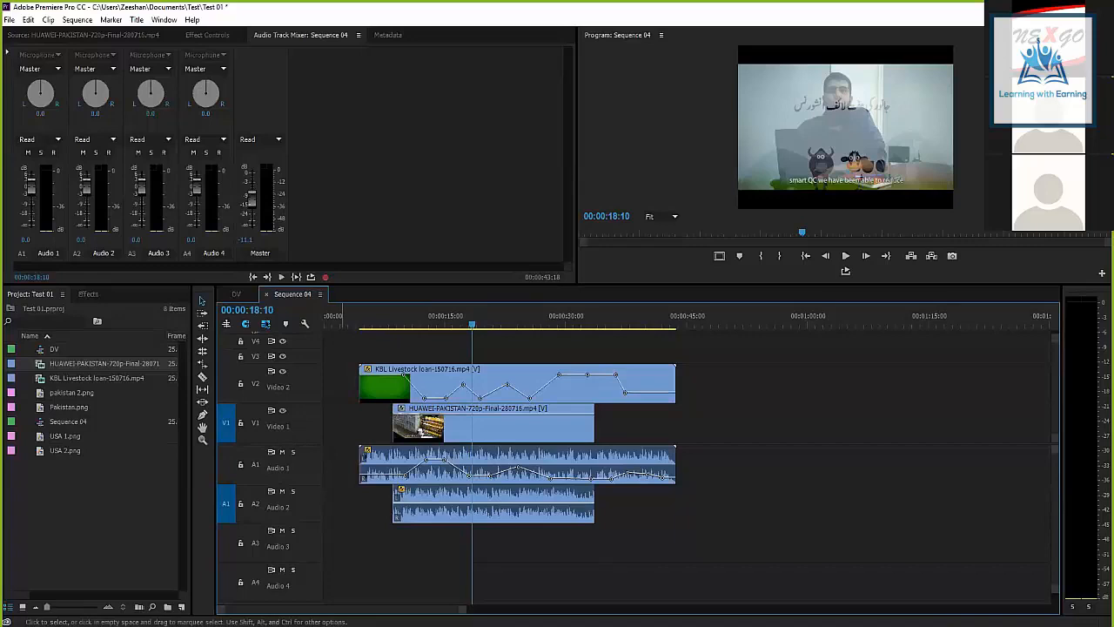
{"action": "left_click_drag", "start_coordinate": [472, 324], "coordinate": [475, 324]}
{"action": "key", "text": "ctrl+v"}
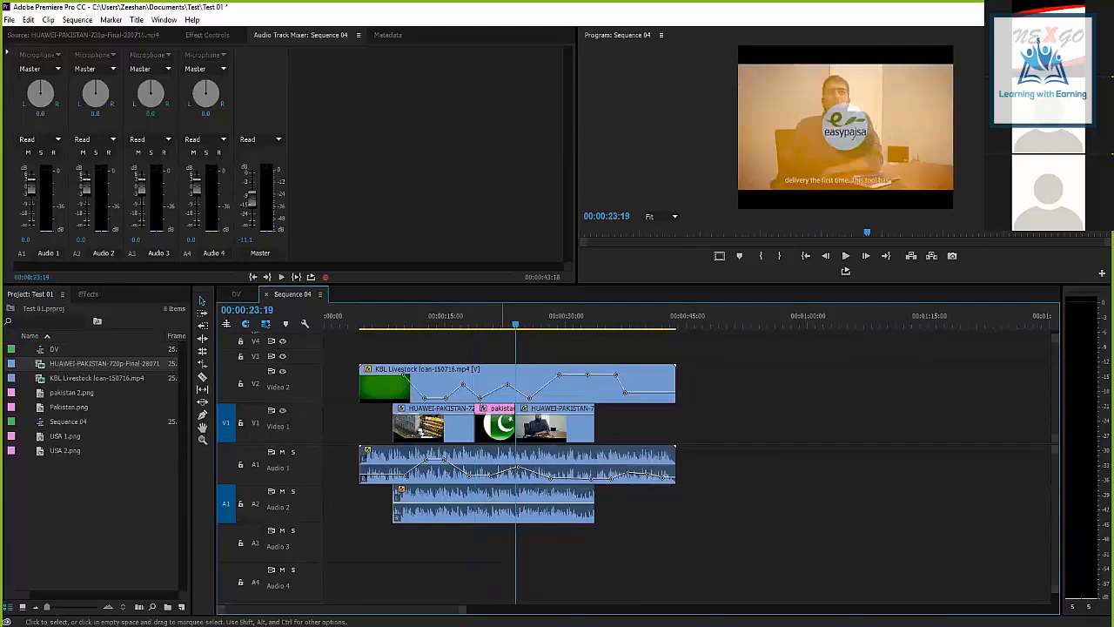
Check the pasted flag image against the DV sequence, and undo its paste onto Video 1.
{"action": "left_click", "coordinate": [504, 425]}
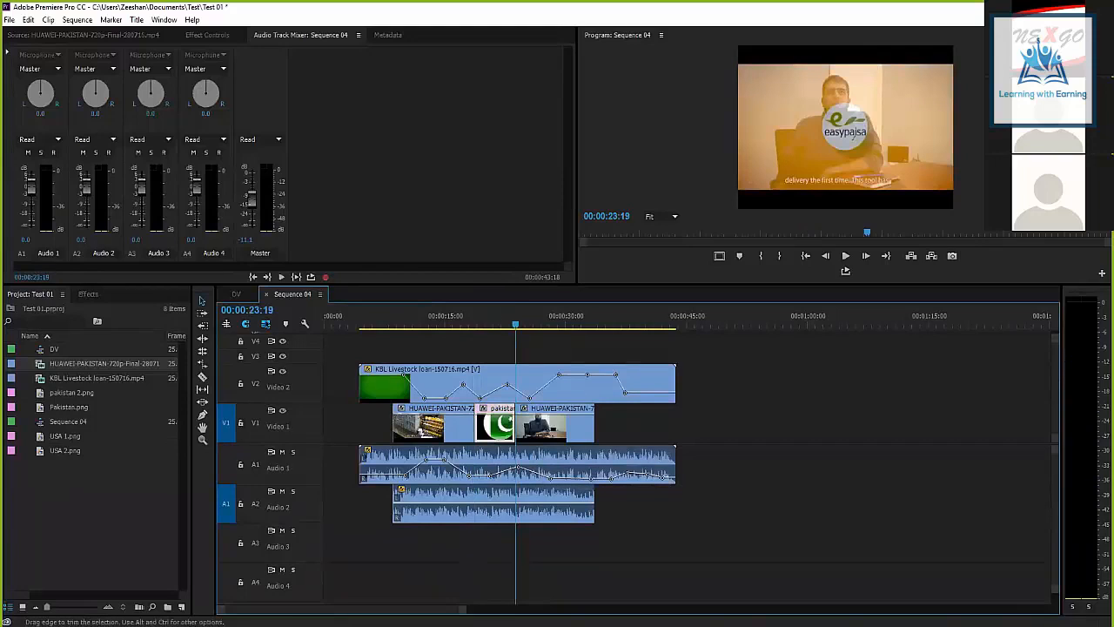
{"action": "left_click", "coordinate": [236, 294]}
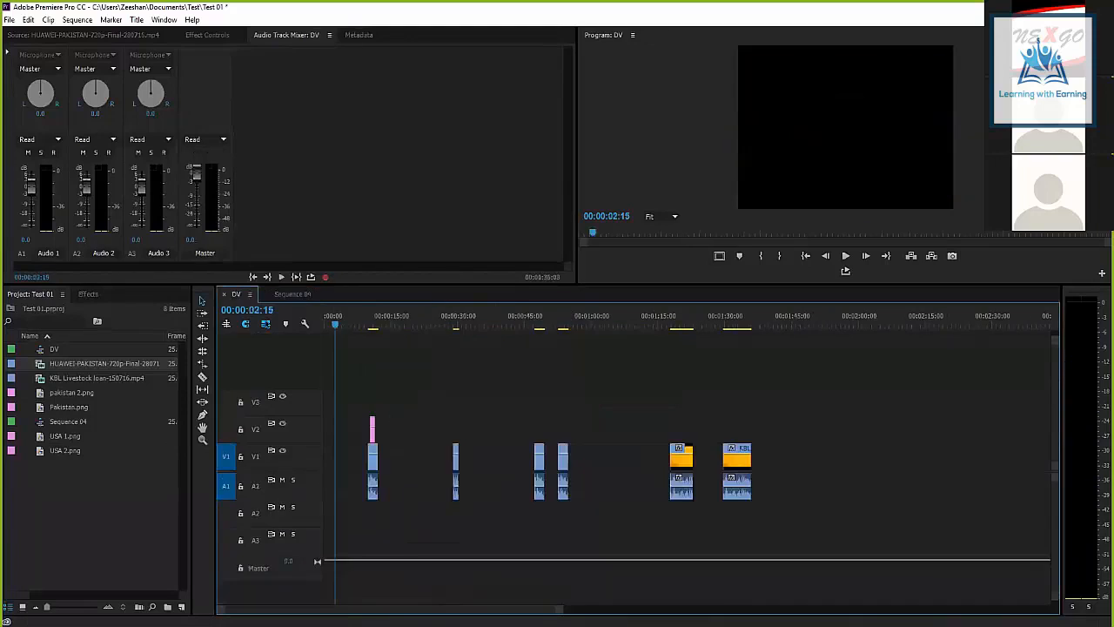
{"action": "left_click", "coordinate": [292, 294]}
{"action": "left_click", "coordinate": [505, 425]}
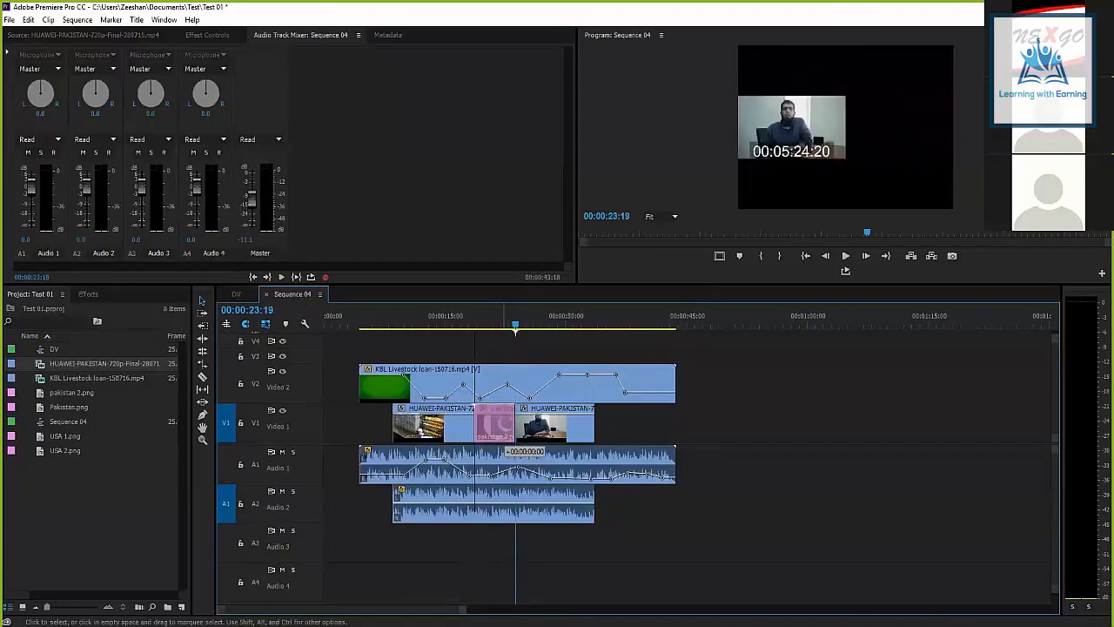
{"action": "left_click_drag", "start_coordinate": [515, 323], "coordinate": [472, 324]}
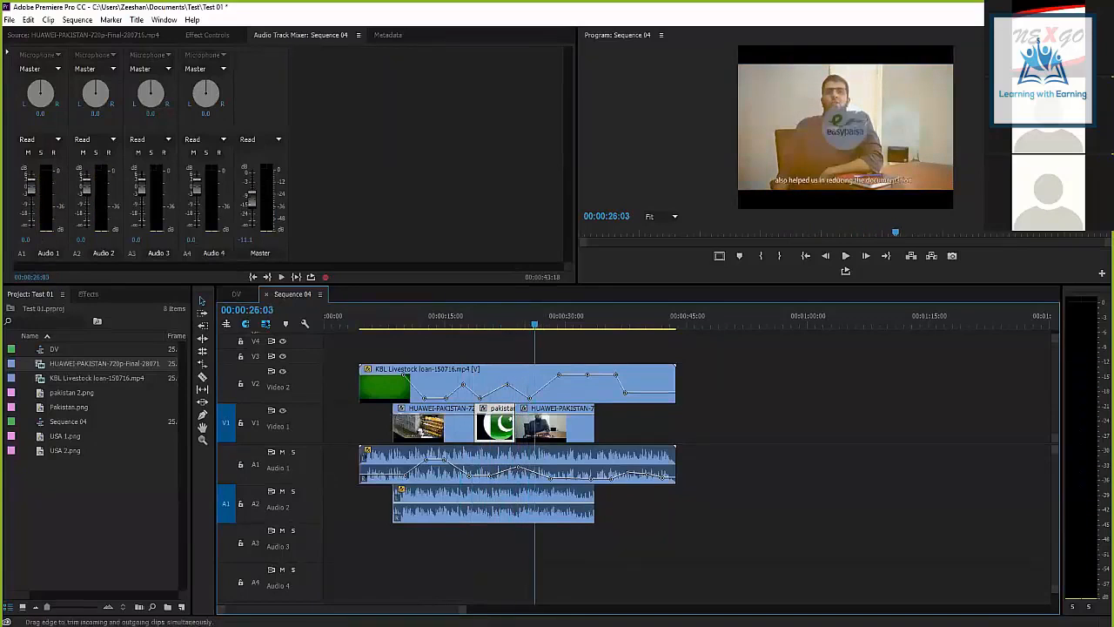
{"action": "key", "text": "ctrl+z"}
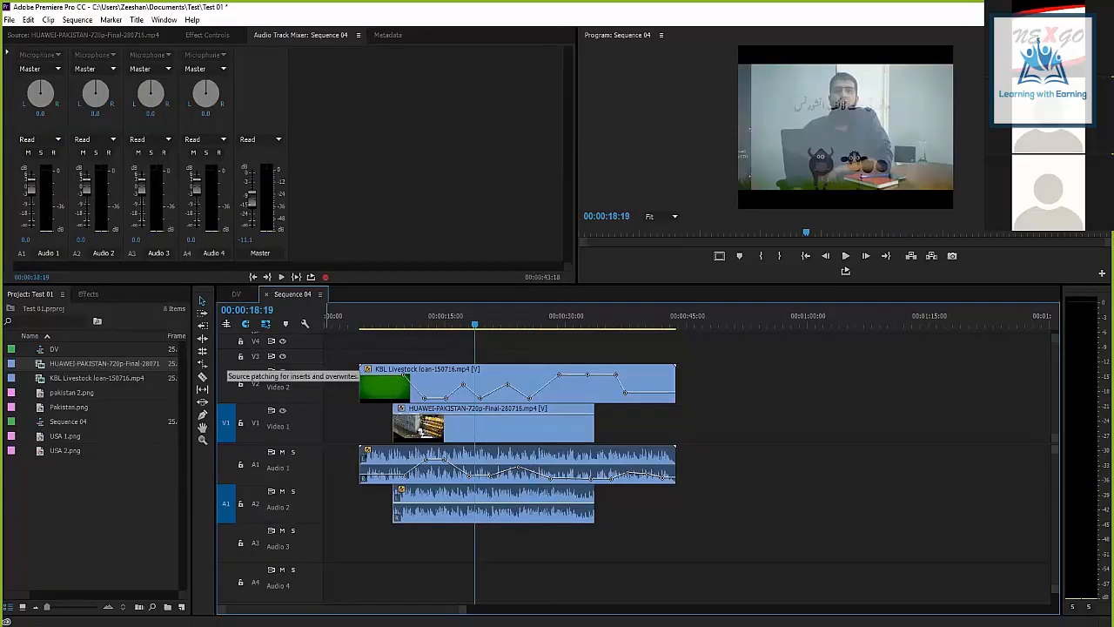
Try pasting the flag image at 00:00:18:19 with source V1 patched to V3.
{"action": "left_click", "coordinate": [226, 356]}
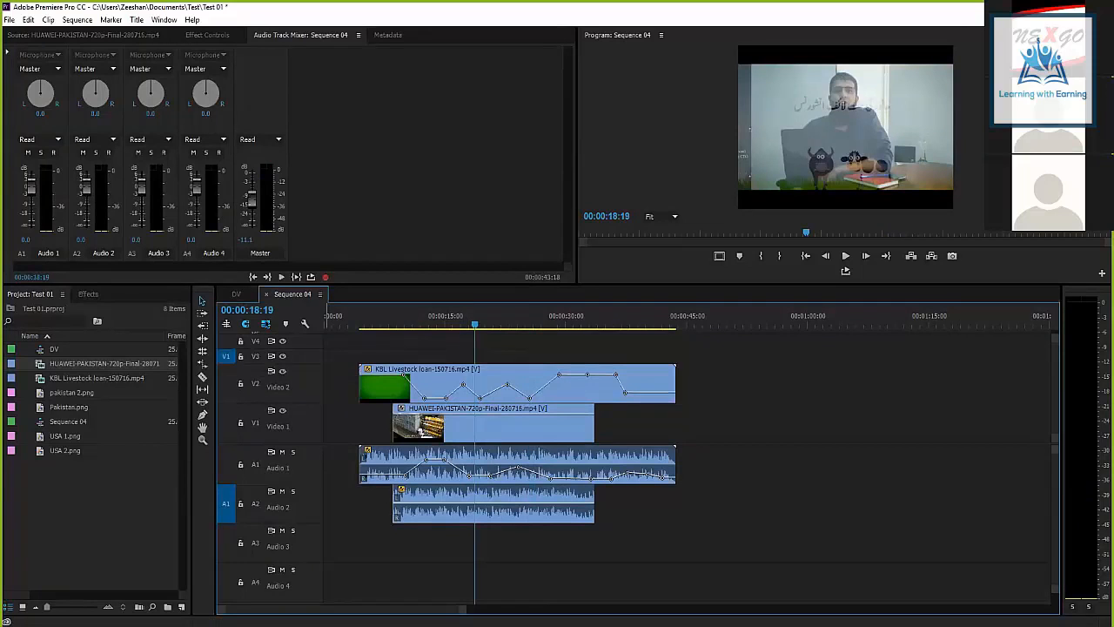
{"action": "key", "text": "period"}
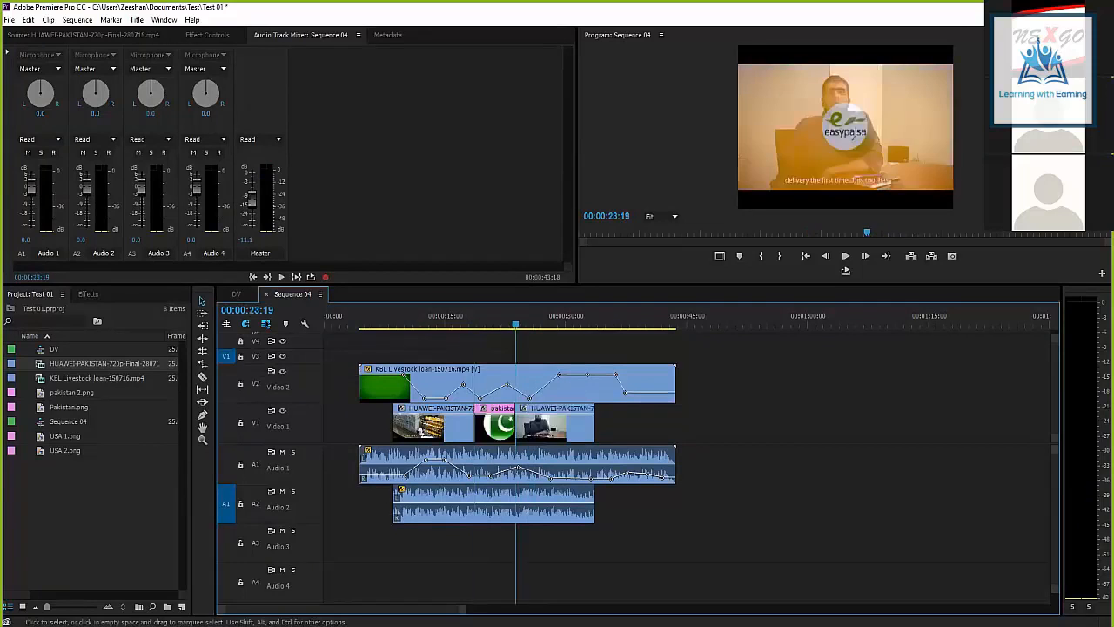
Switch off the A1 and V1 source patches, and target track V3.
{"action": "left_click", "coordinate": [226, 503]}
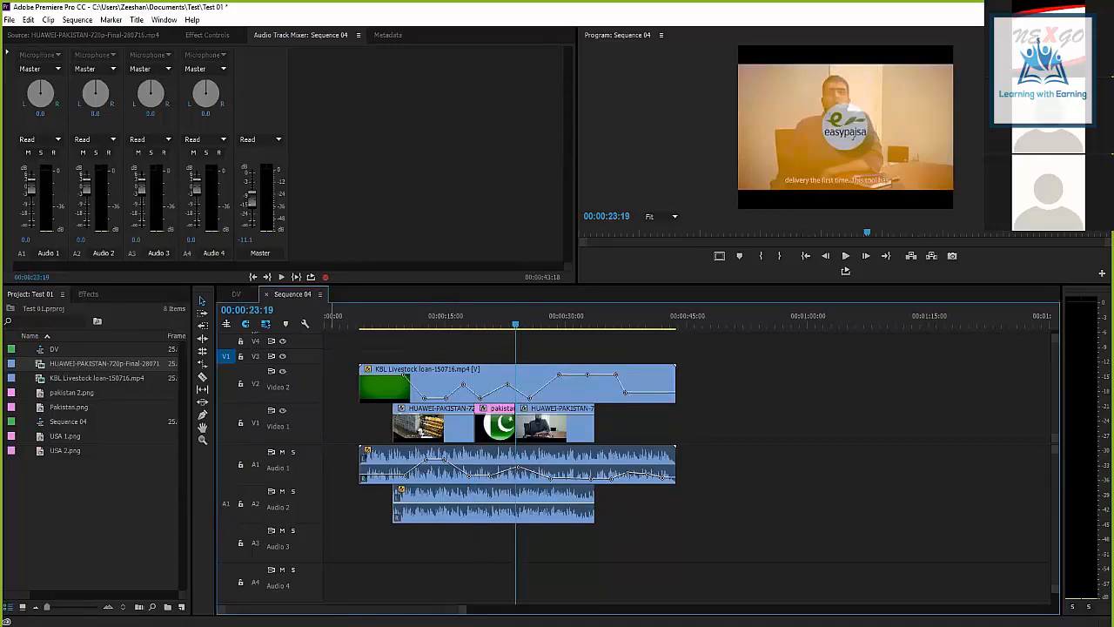
{"action": "left_click", "coordinate": [255, 356]}
{"action": "left_click", "coordinate": [225, 356]}
Delete the pasted flag image from Video 1, and move the playhead to 00:00:14:19.
{"action": "left_click", "coordinate": [491, 425]}
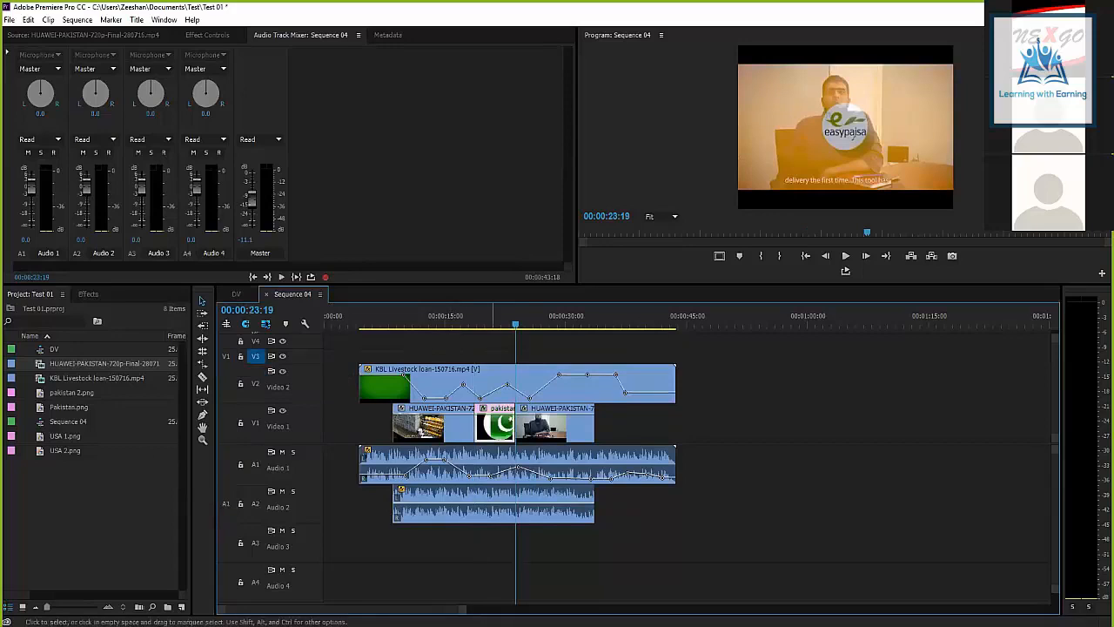
{"action": "key", "text": "Delete"}
{"action": "left_click", "coordinate": [443, 320]}
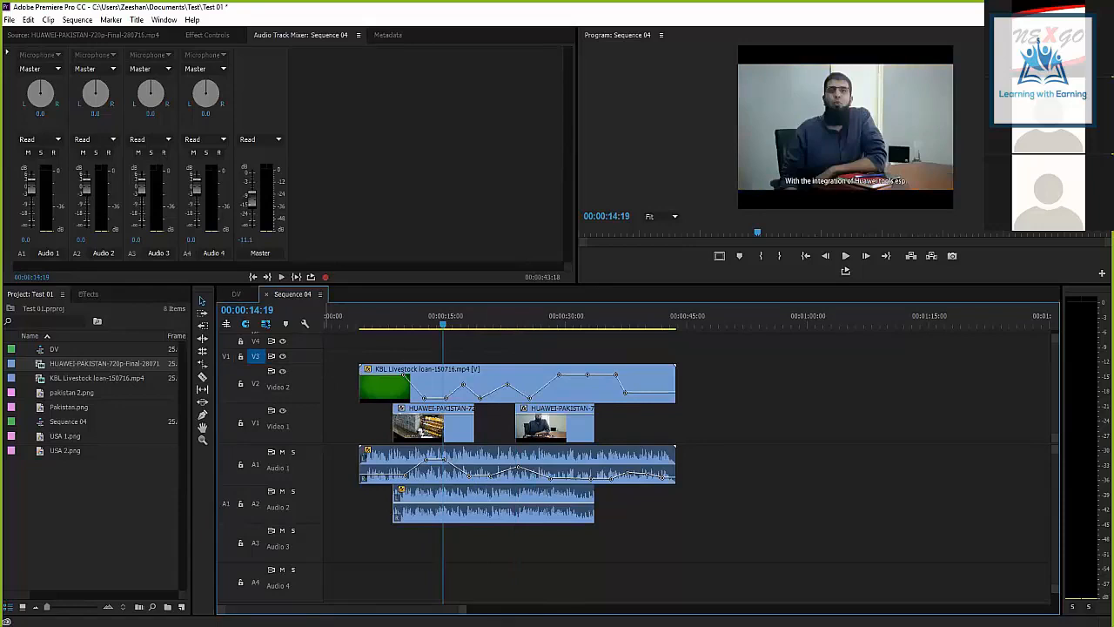
Undo the deletion and the paste onto Video 1, and paste the flag image onto V3 at 00:00:18:19.
{"action": "left_click", "coordinate": [225, 356]}
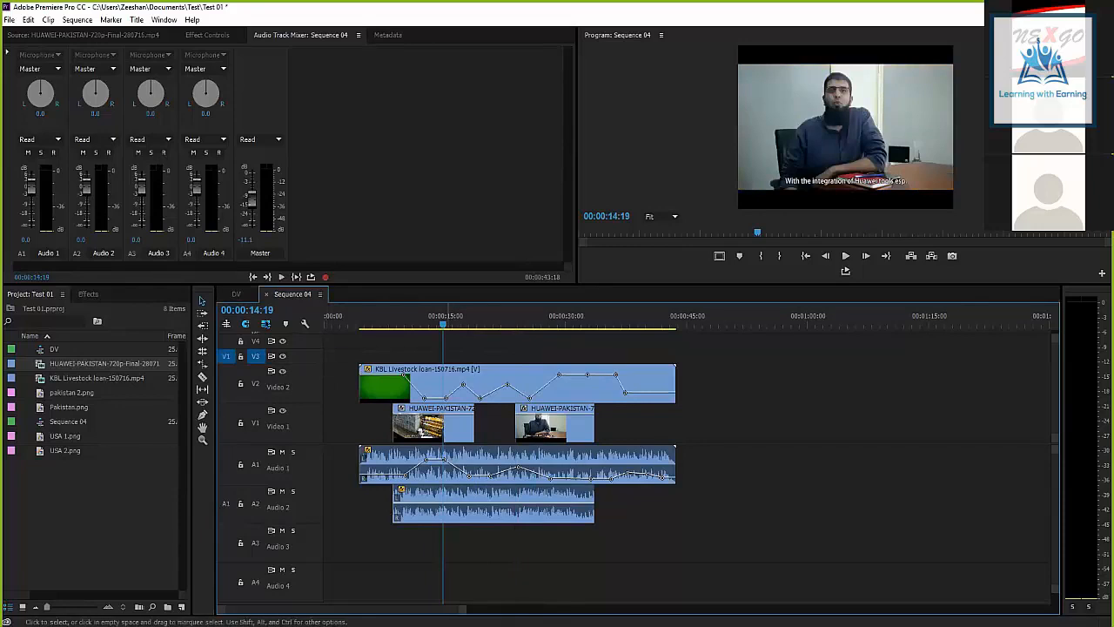
{"action": "key", "text": "ctrl+z"}
{"action": "key", "text": "ctrl+z"}
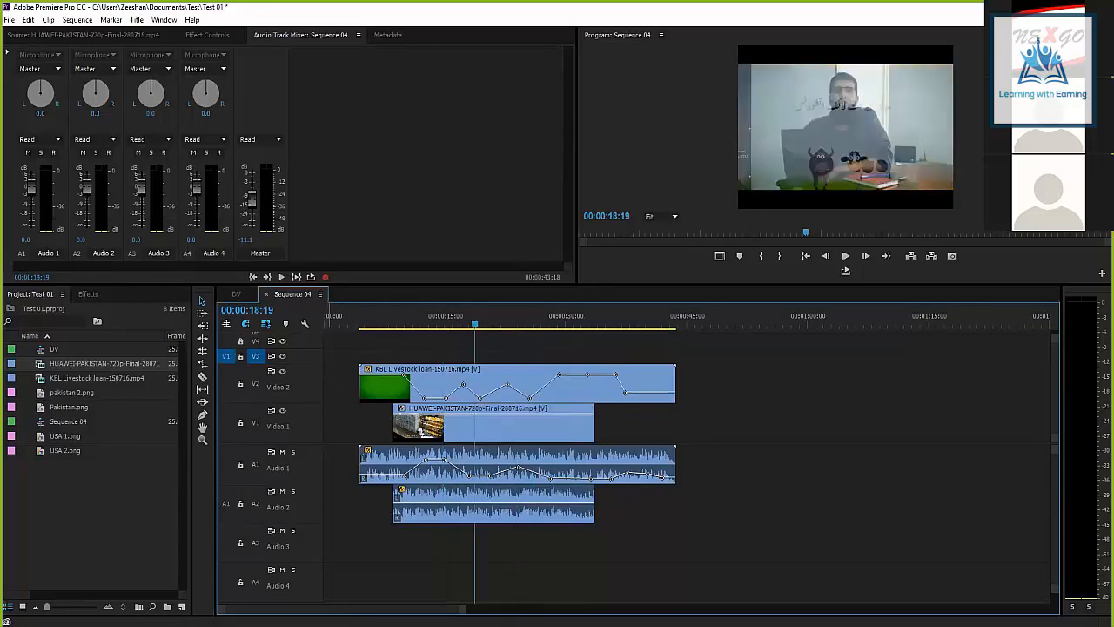
{"action": "key", "text": "ctrl+z"}
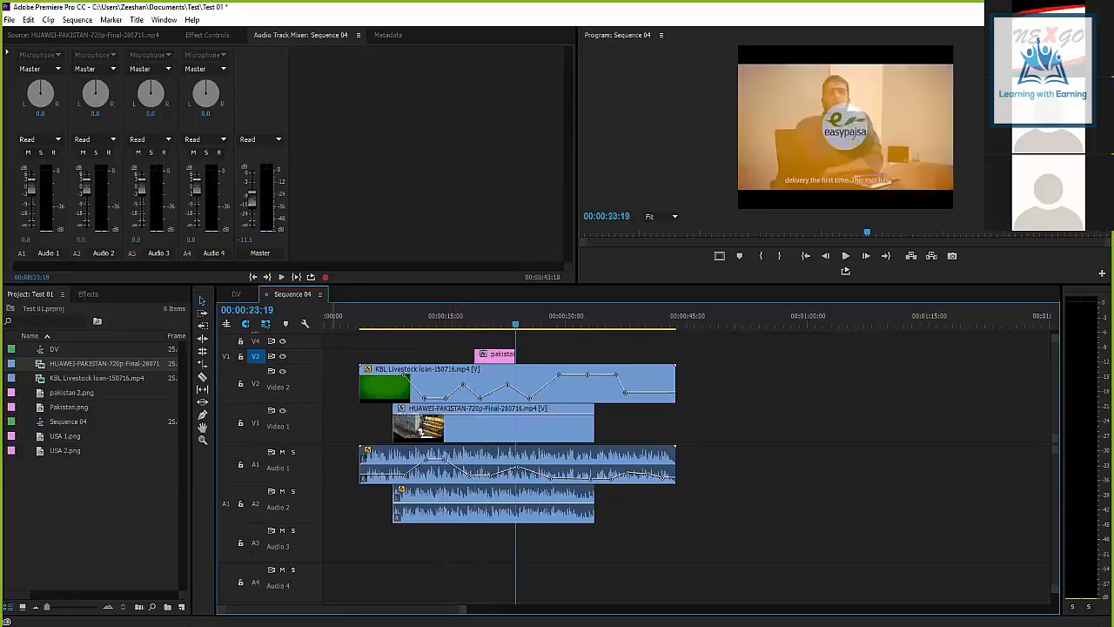
Toggle targeting of tracks V1, V2 and V3 on and off, leaving only V3 targeted.
{"action": "left_click", "coordinate": [256, 383]}
{"action": "left_click", "coordinate": [256, 422]}
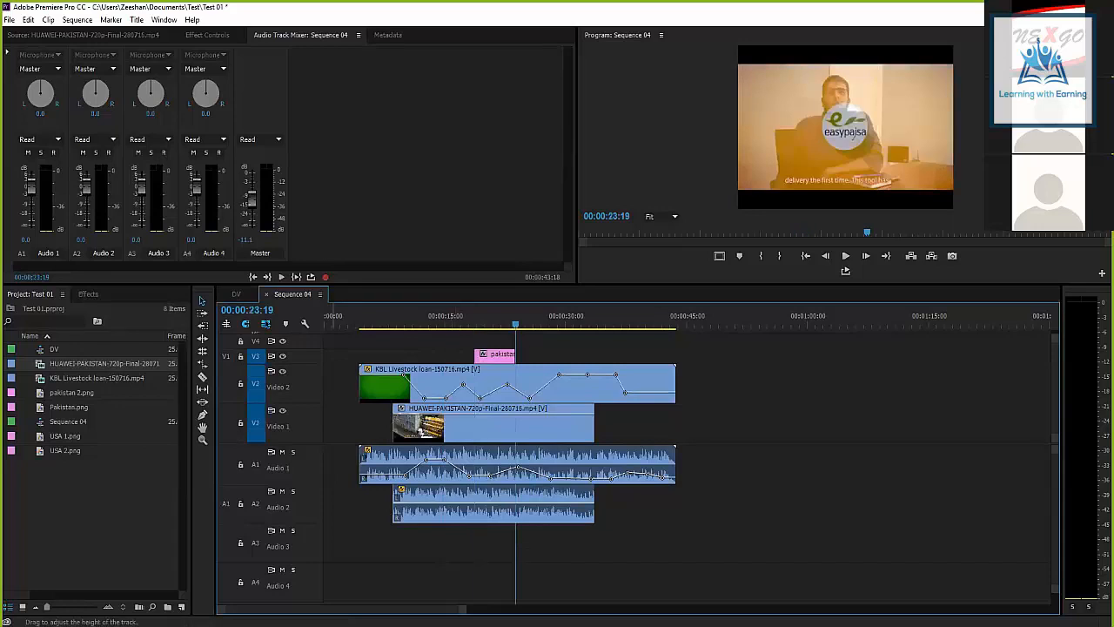
{"action": "left_click", "coordinate": [256, 356]}
{"action": "left_click", "coordinate": [256, 383]}
{"action": "left_click", "coordinate": [256, 422]}
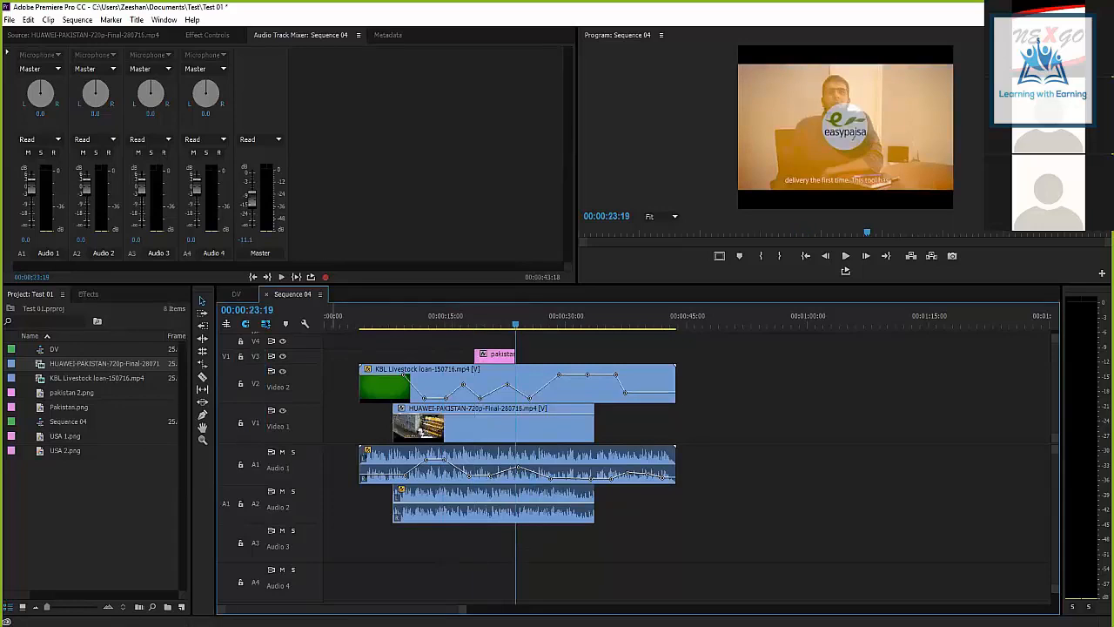
{"action": "left_click", "coordinate": [255, 356]}
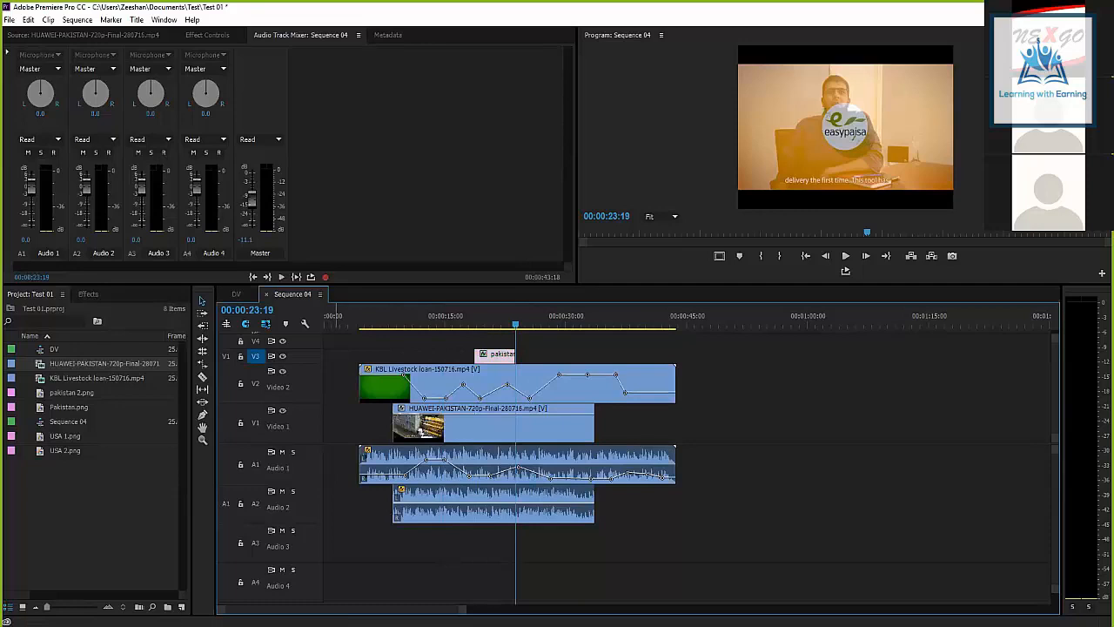
Play the flag image overlay from about 00:00:17 to 00:00:21:02, and step back to 00:00:21:00.
{"action": "left_click", "coordinate": [490, 320]}
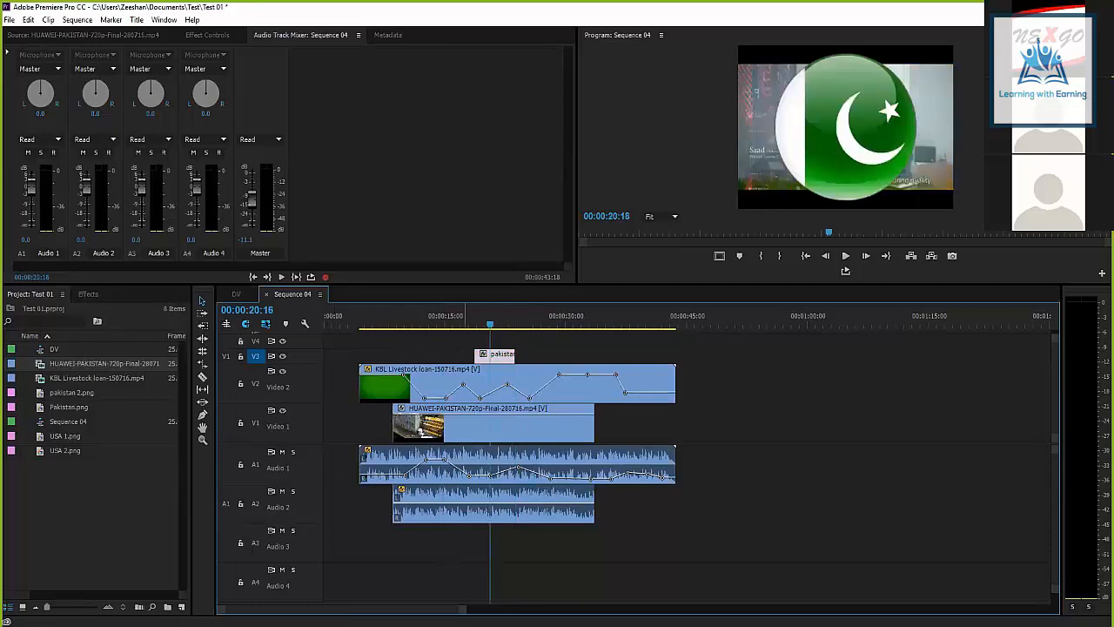
{"action": "left_click_drag", "start_coordinate": [465, 317], "coordinate": [461, 317]}
{"action": "key", "text": "space"}
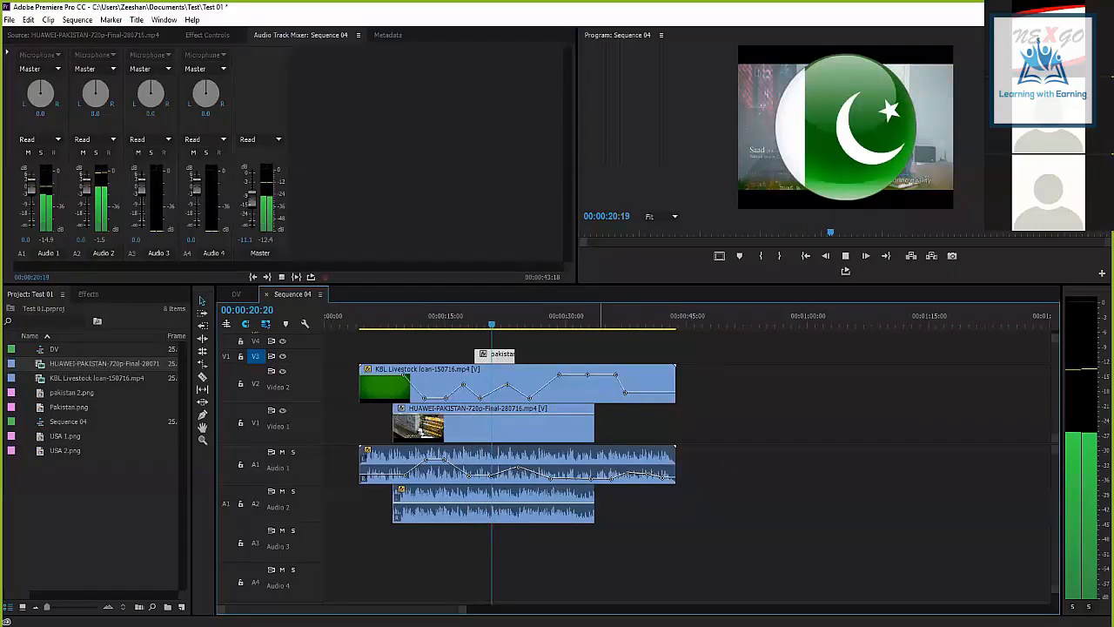
{"action": "key", "text": "space"}
{"action": "key", "text": "backslash"}
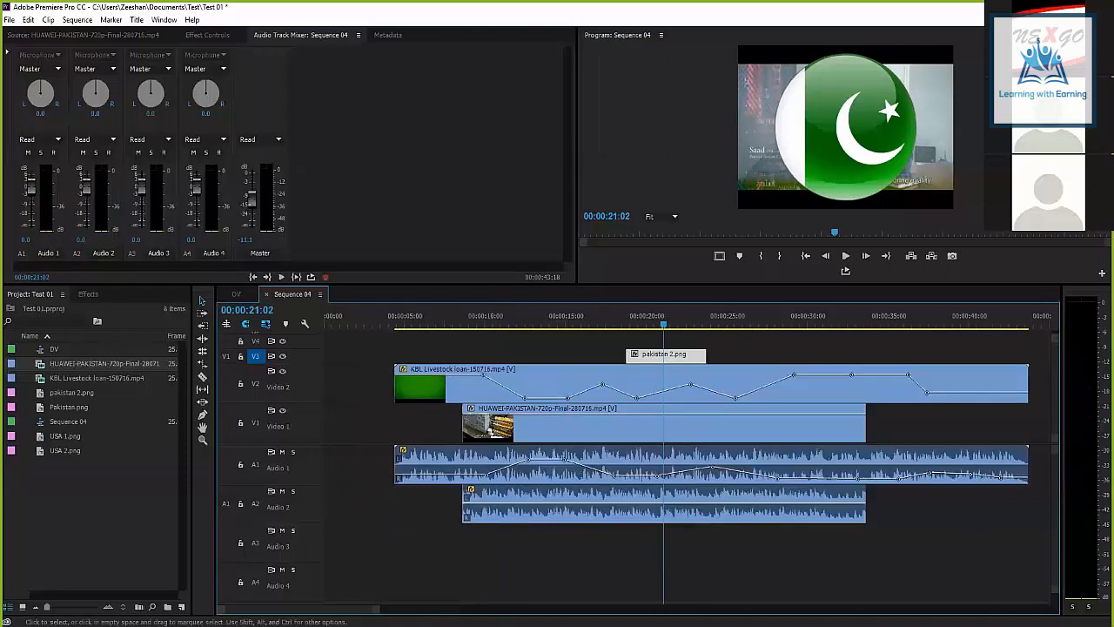
{"action": "key", "text": "equal"}
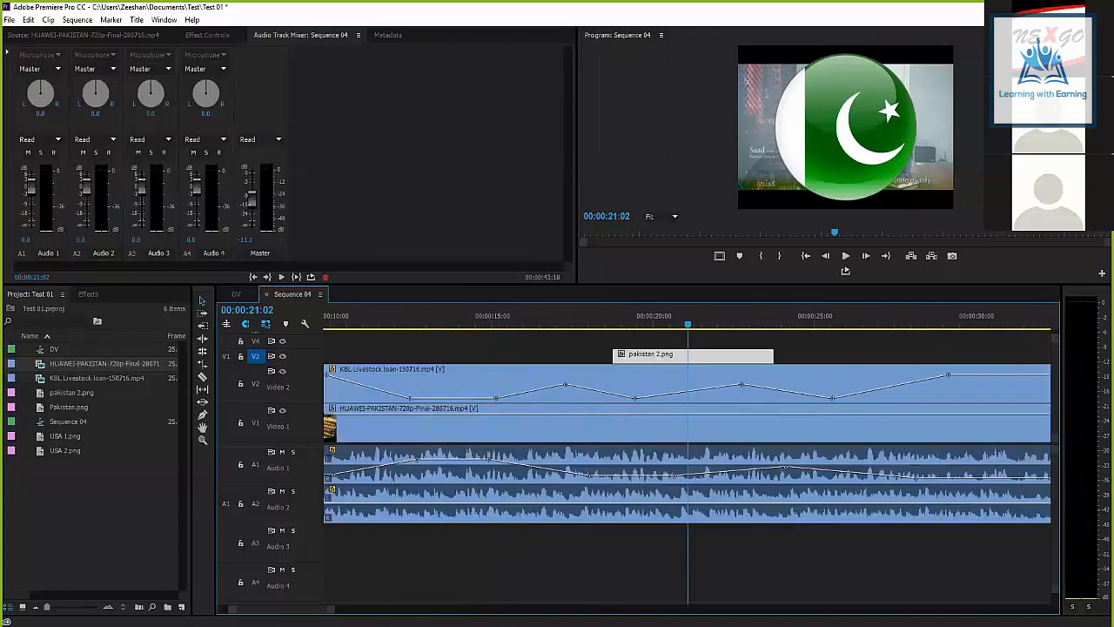
{"action": "key", "text": "Left"}
{"action": "key", "text": "Left"}
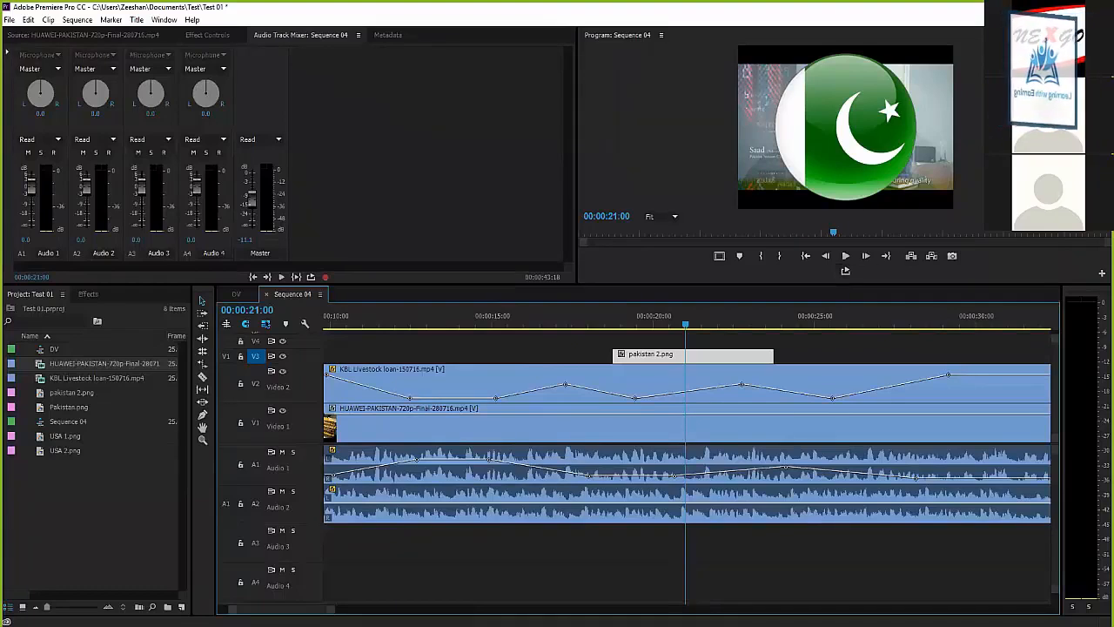
Play the flag image overlay on to 00:00:22:15, and scrub back to 00:00:21:18.
{"action": "key", "text": "minus"}
{"action": "key", "text": "minus"}
{"action": "key", "text": "minus"}
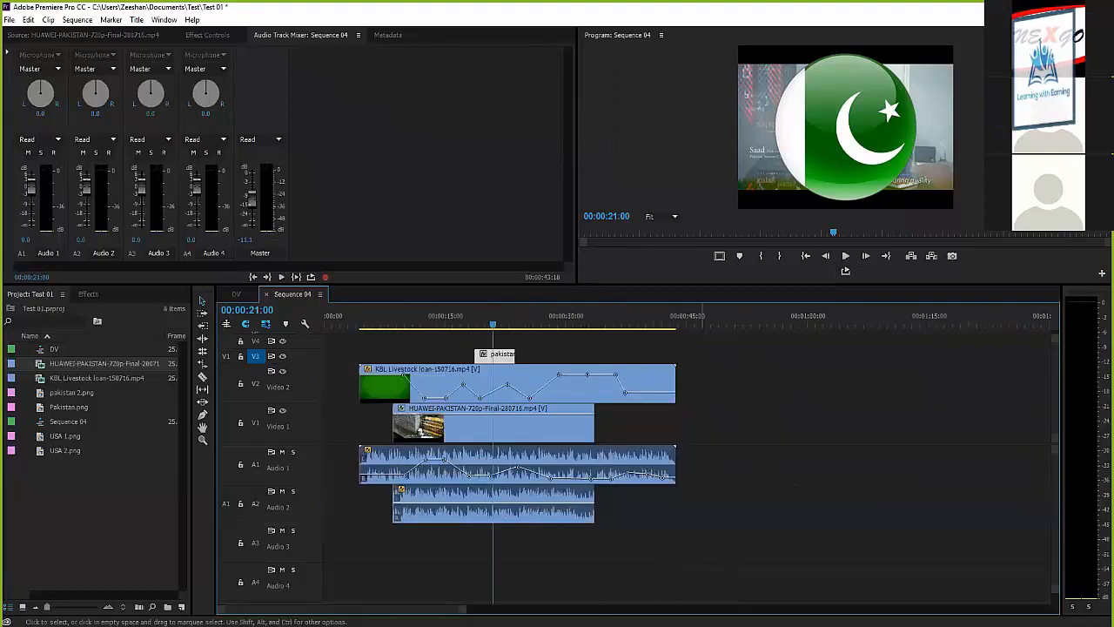
{"action": "key", "text": "equal"}
{"action": "key", "text": "equal"}
{"action": "key", "text": "minus"}
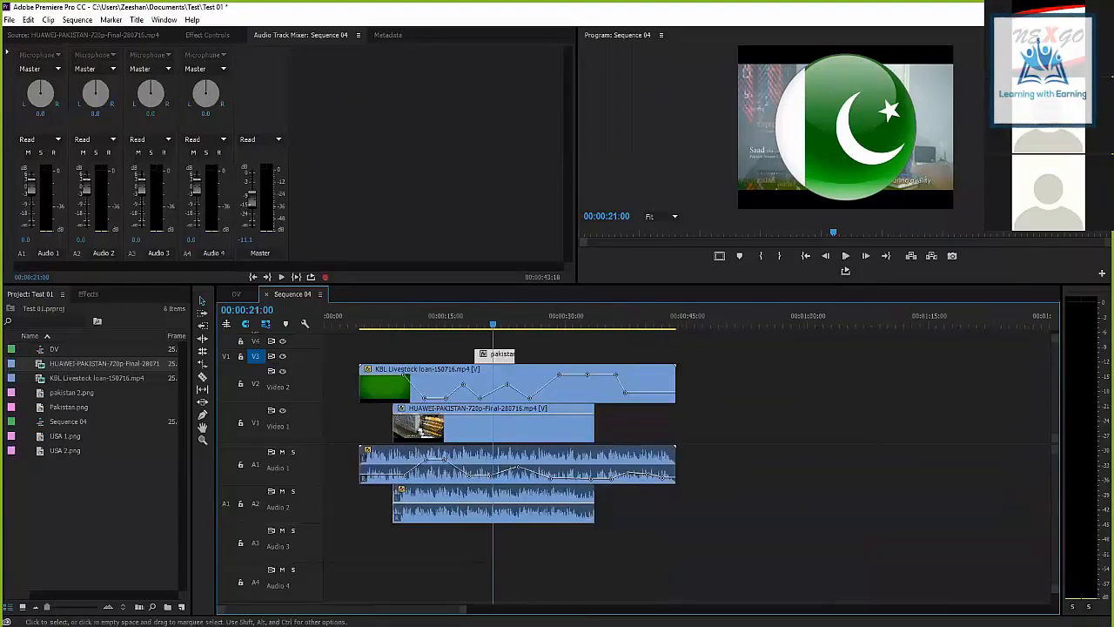
{"action": "key", "text": "space"}
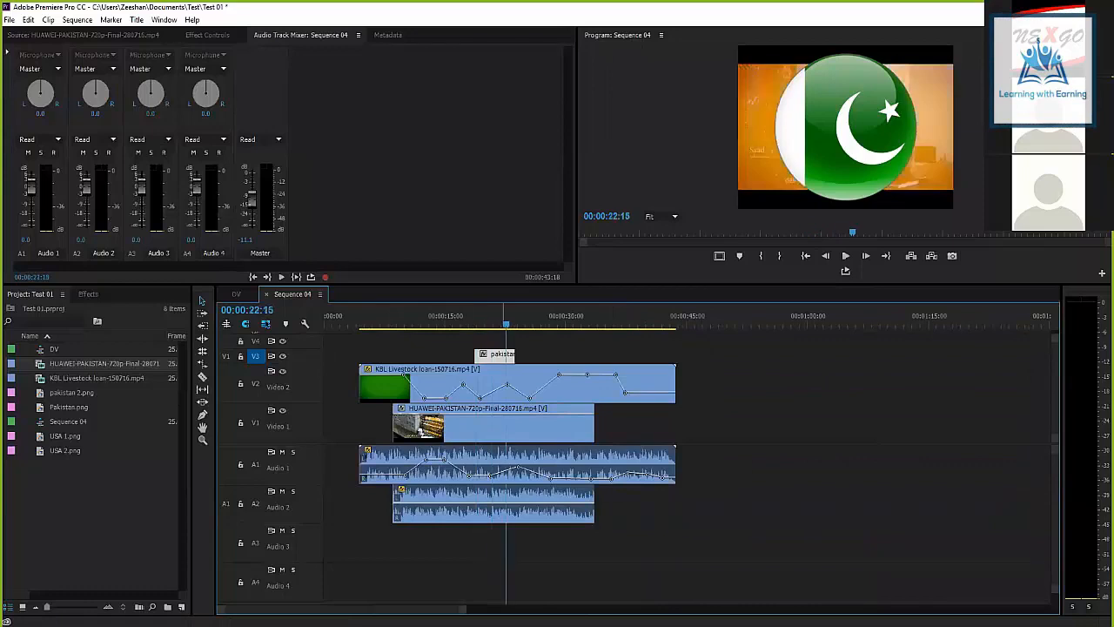
{"action": "left_click_drag", "start_coordinate": [531, 317], "coordinate": [499, 317]}
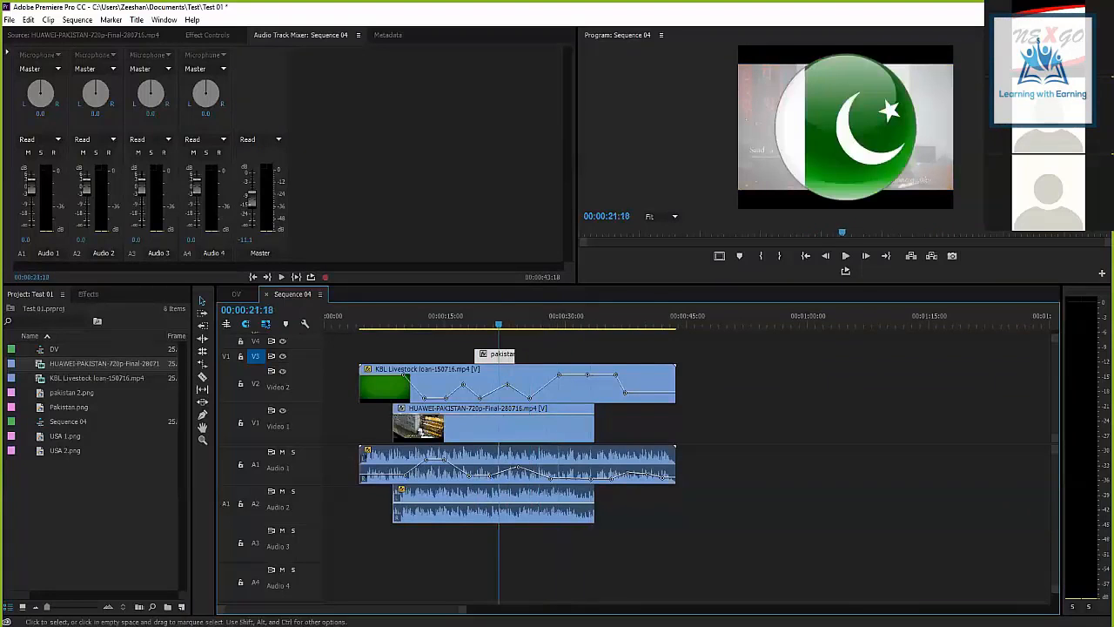
Split the HUAWEI-PAKISTAN clip on V1 and its audio at about 00:00:22:24 with the Razor tool.
{"action": "left_click", "coordinate": [544, 352]}
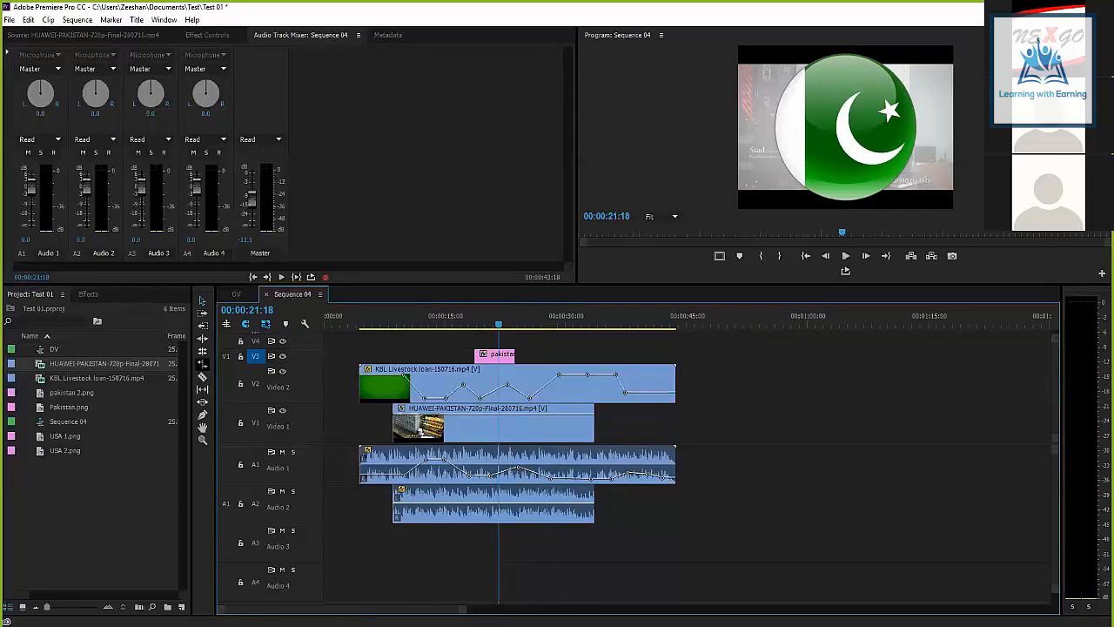
{"action": "left_click", "coordinate": [405, 374]}
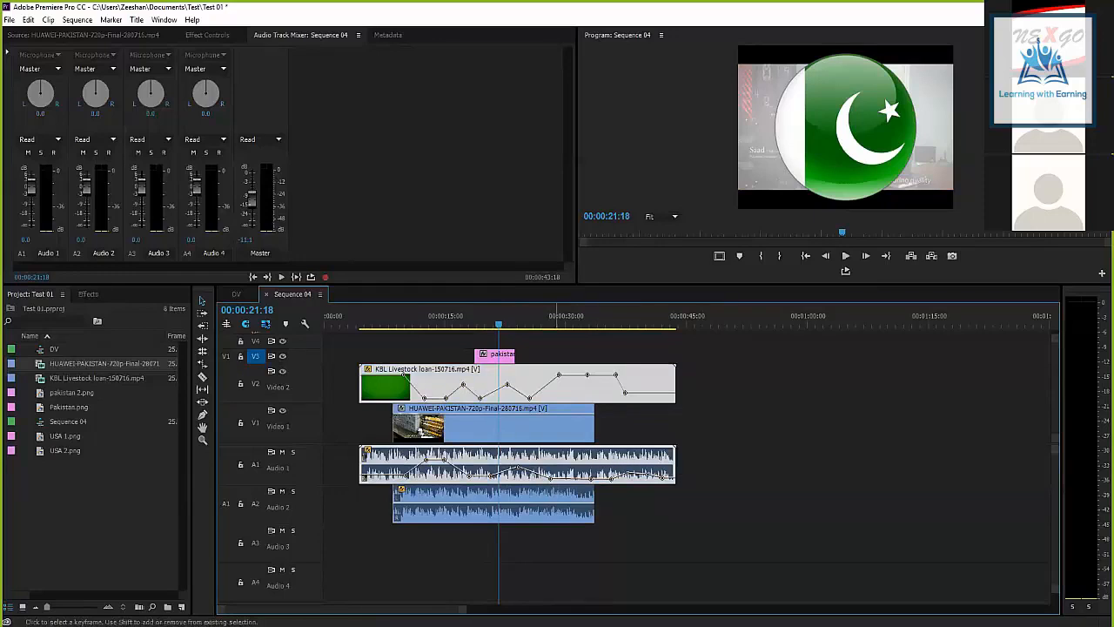
{"action": "key", "text": "c"}
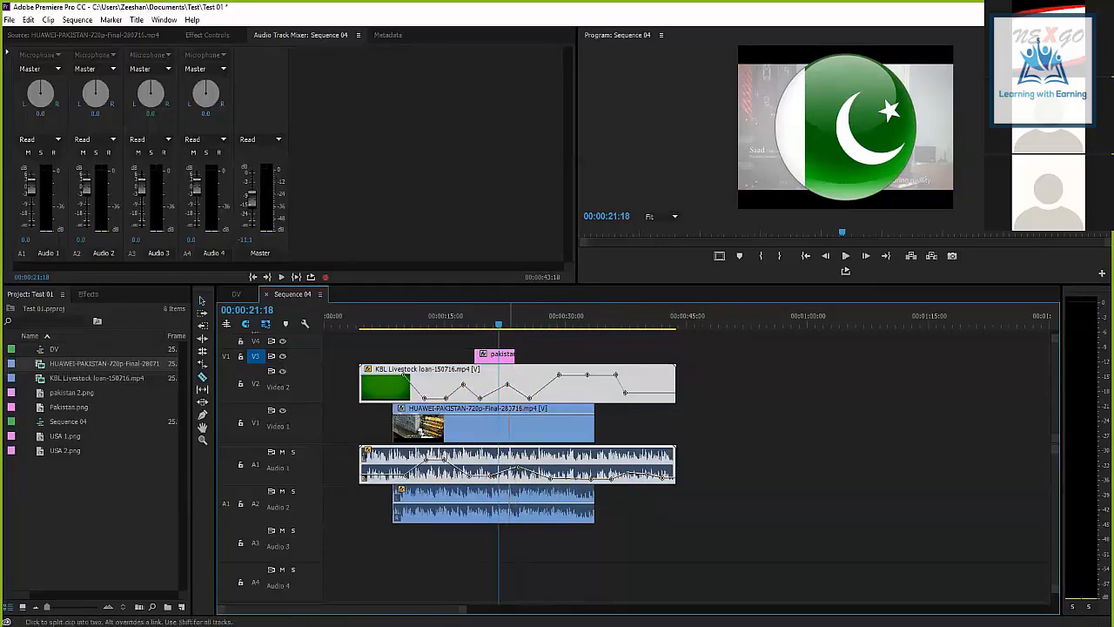
{"action": "left_click", "coordinate": [509, 425]}
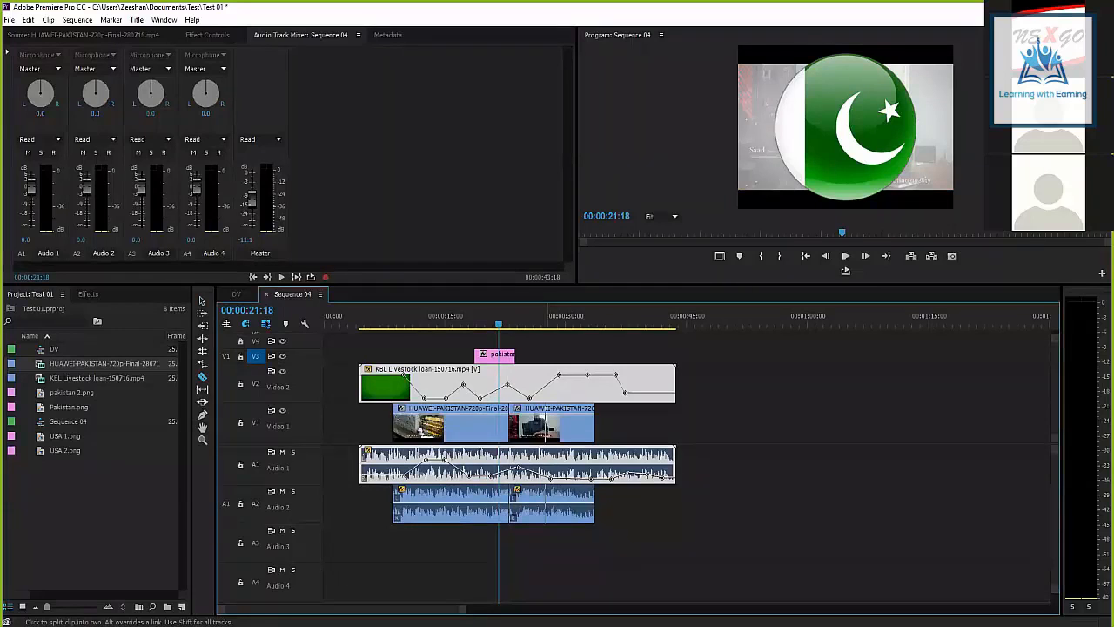
{"action": "left_click", "coordinate": [202, 300]}
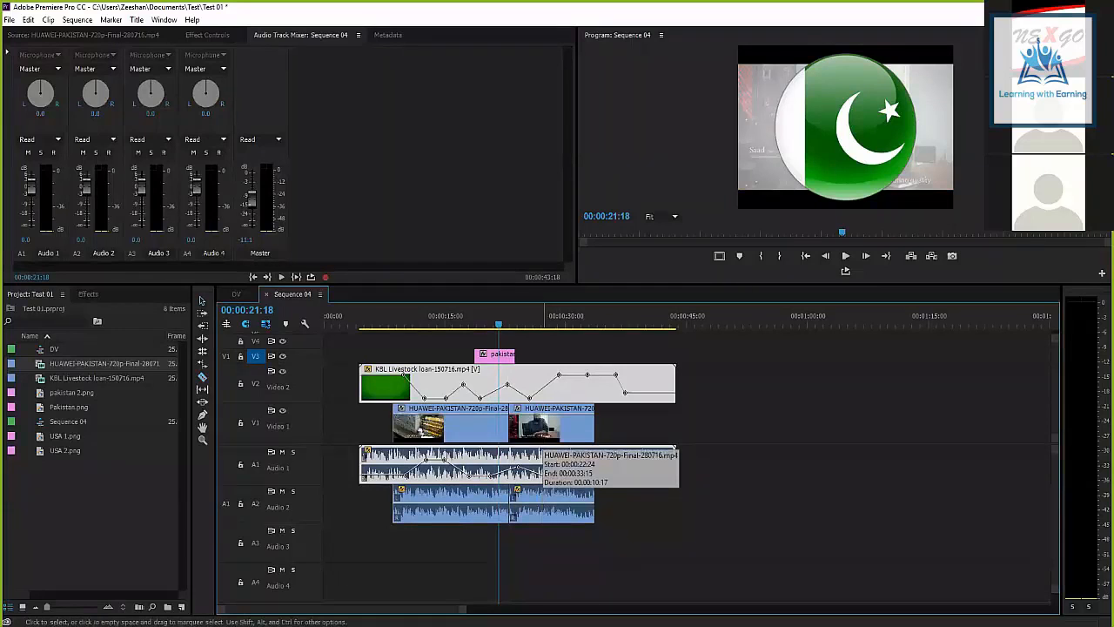
Move the second HUAWEI-PAKISTAN piece out past 00:01:00:00 on V1, and move it back against the first piece.
{"action": "left_click_drag", "start_coordinate": [533, 426], "coordinate": [842, 426]}
{"action": "left_click", "coordinate": [846, 320]}
{"action": "mouse_move", "coordinate": [847, 322]}
{"action": "left_mouse_down"}
{"action": "mouse_move", "coordinate": [893, 322]}
{"action": "mouse_move", "coordinate": [846, 322]}
{"action": "mouse_move", "coordinate": [857, 322]}
{"action": "left_mouse_up"}
{"action": "right_click", "coordinate": [858, 420]}
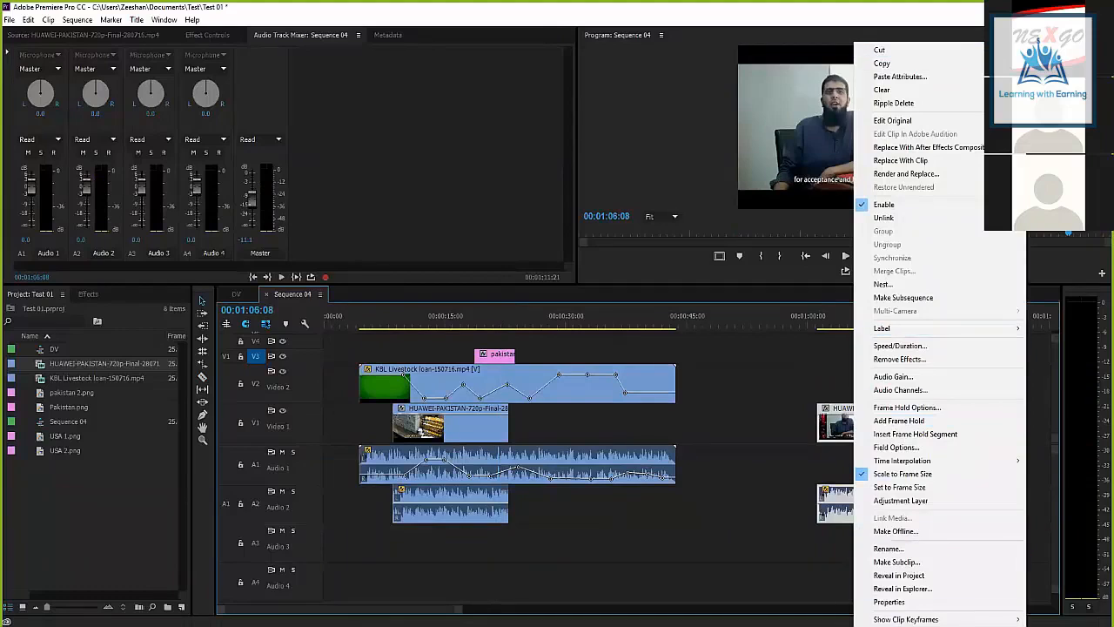
{"action": "left_click", "coordinate": [774, 422]}
{"action": "left_click_drag", "start_coordinate": [872, 423], "coordinate": [564, 423]}
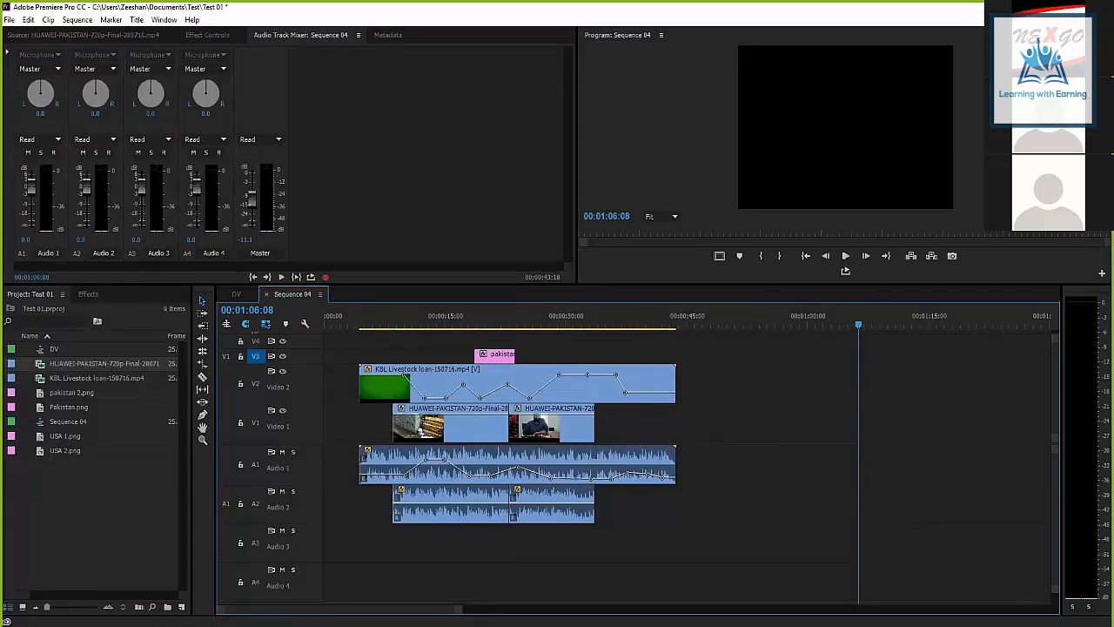
Scrub through the layered clips between about 00:00:07 and 00:00:34:12, and return to 00:00:21:00.
{"action": "left_click_drag", "start_coordinate": [476, 323], "coordinate": [452, 324]}
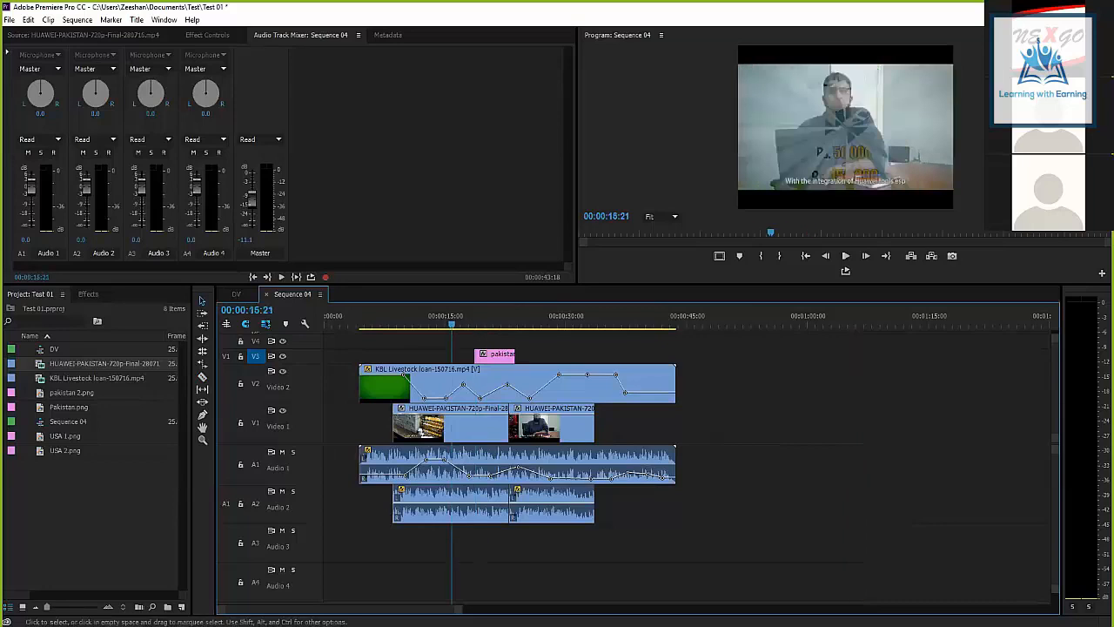
{"action": "left_click", "coordinate": [498, 324]}
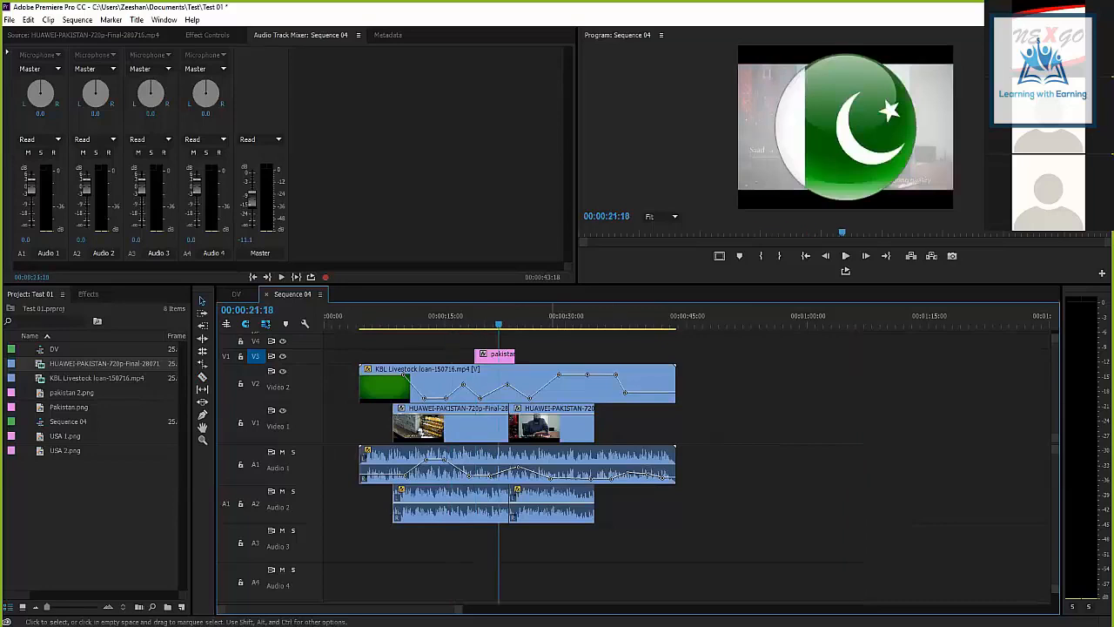
{"action": "left_click_drag", "start_coordinate": [381, 324], "coordinate": [524, 323]}
{"action": "left_click", "coordinate": [601, 324]}
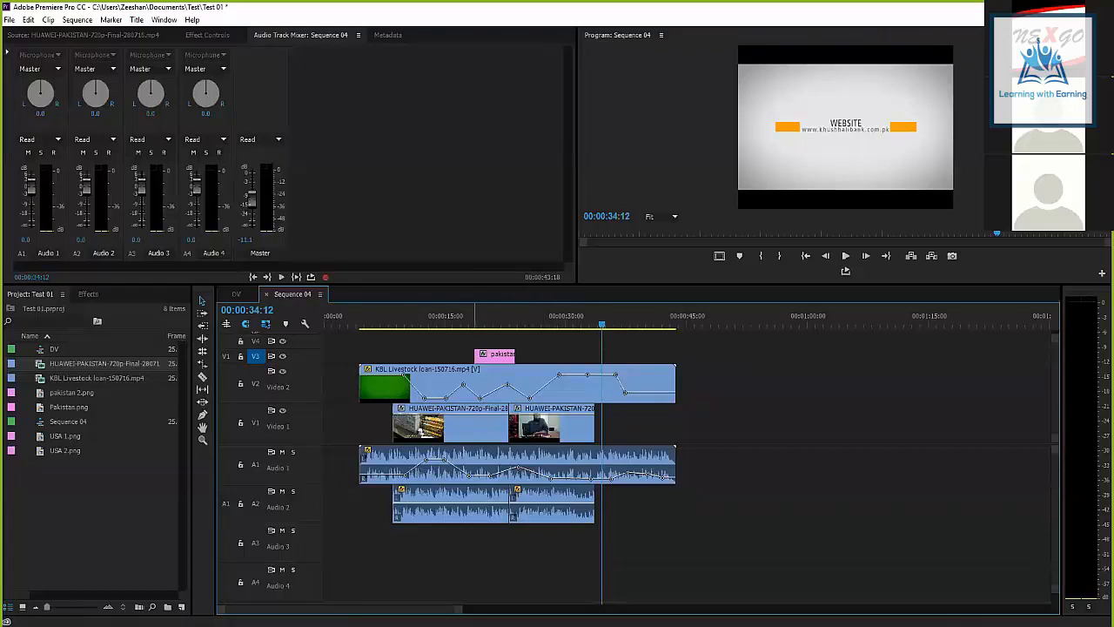
{"action": "left_click", "coordinate": [493, 318]}
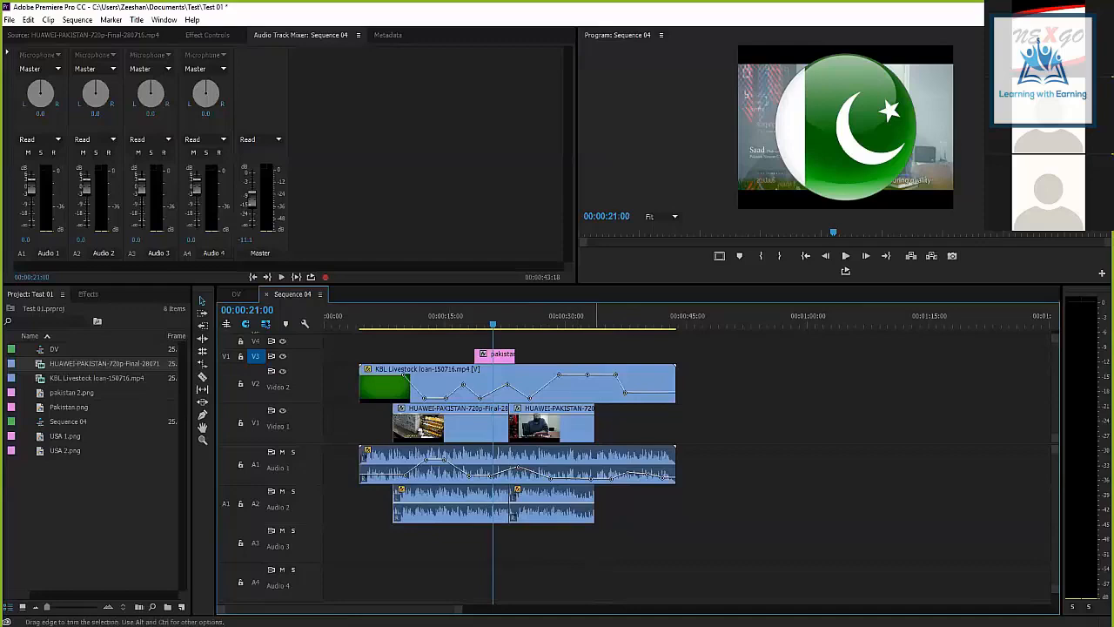
Extend the end of the second HUAWEI-PAKISTAN piece to about 00:00:44:16, and nudge the KBL Livestock clip's last opacity keyframe slightly earlier.
{"action": "left_click_drag", "start_coordinate": [594, 424], "coordinate": [684, 425]}
{"action": "left_click_drag", "start_coordinate": [625, 393], "coordinate": [623, 392]}
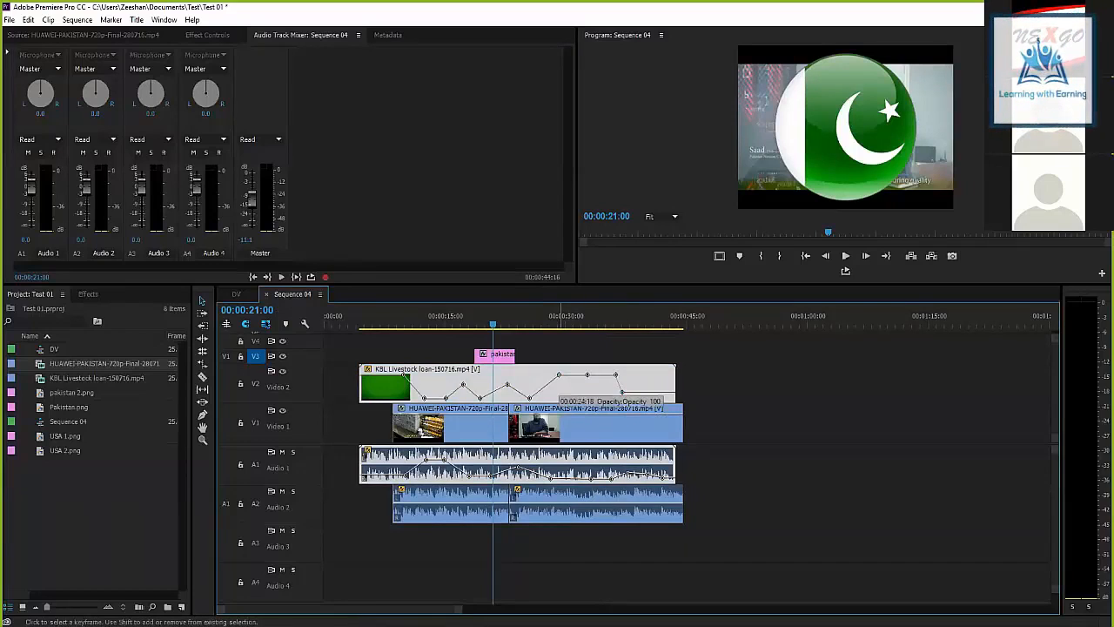
Review the interpolation options of the KBL Livestock clip's opacity keyframe at about 00:00:29, keeping it Linear.
{"action": "right_click", "coordinate": [558, 375]}
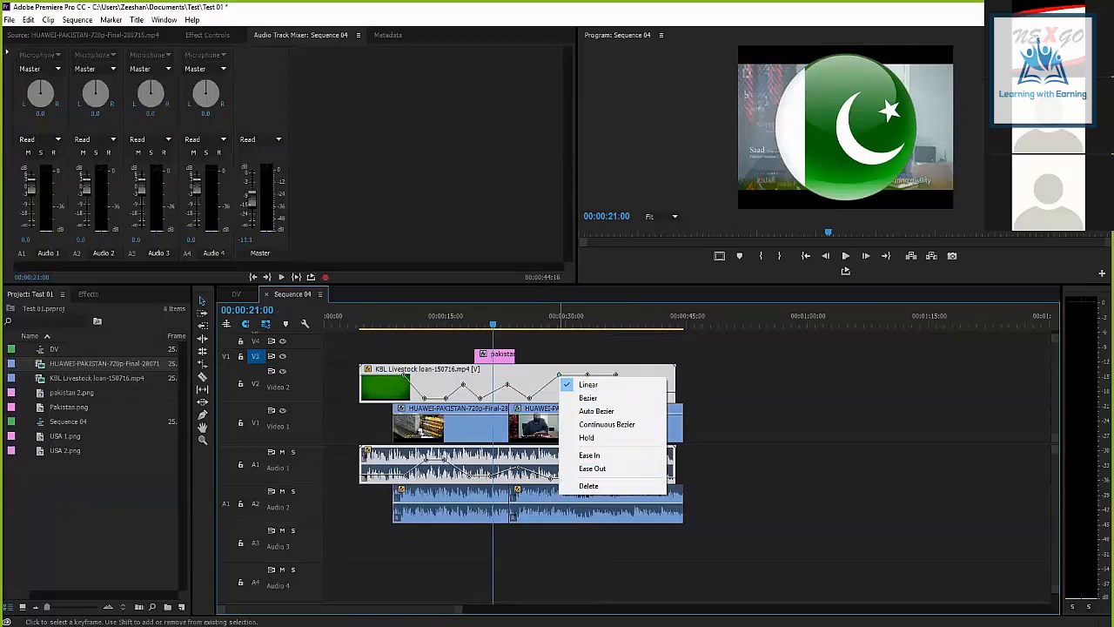
{"action": "key", "text": "Escape"}
{"action": "right_click", "coordinate": [559, 375]}
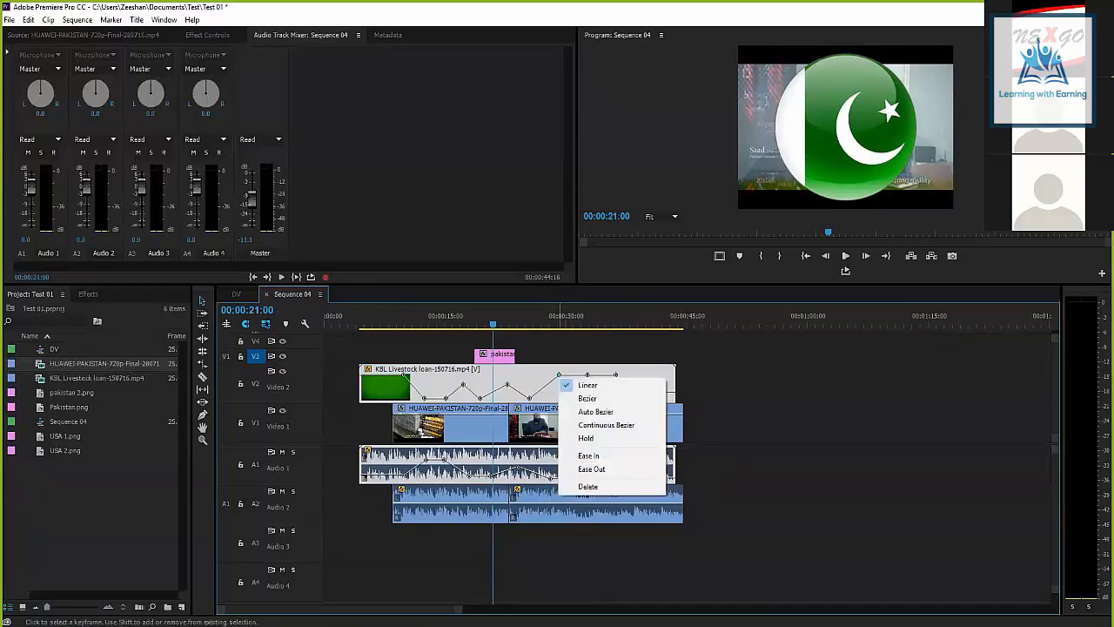
{"action": "left_click", "coordinate": [579, 384]}
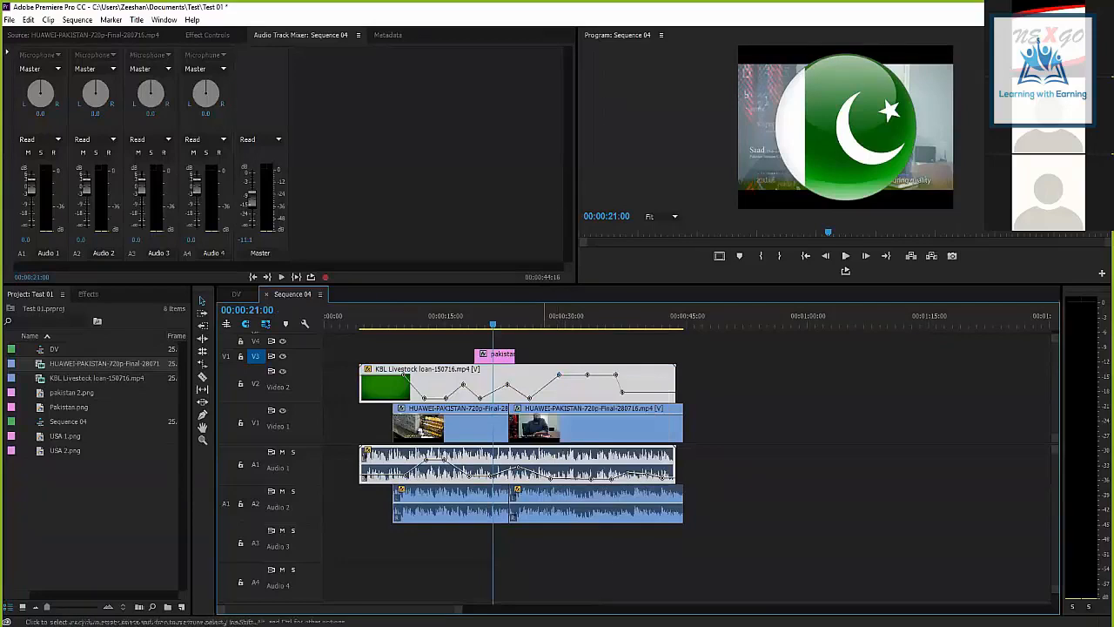
{"action": "right_click", "coordinate": [558, 375]}
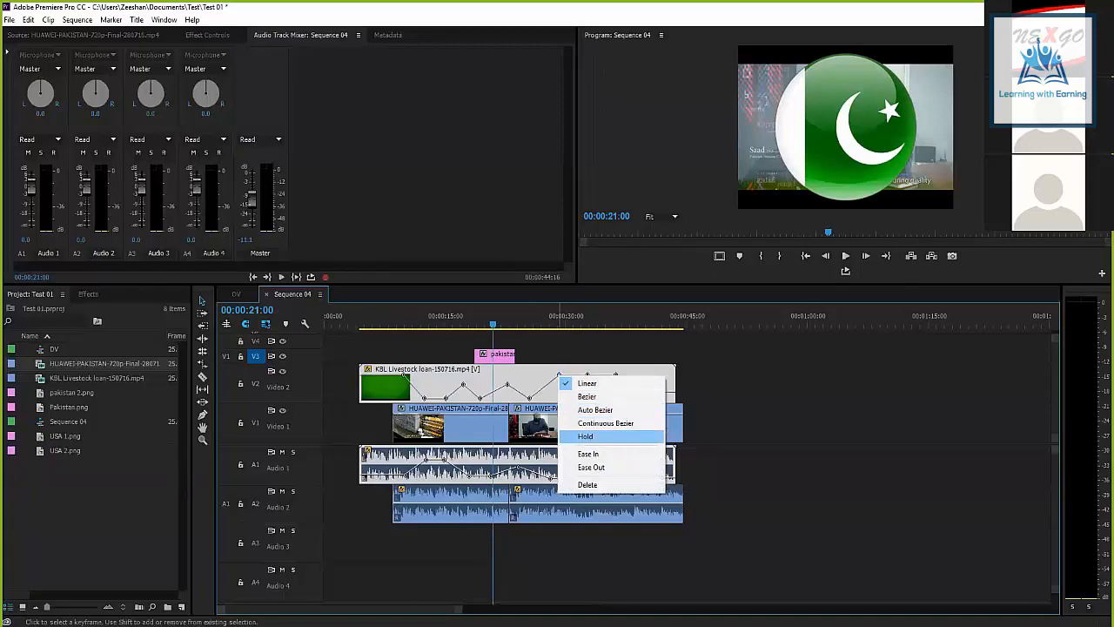
{"action": "left_click", "coordinate": [588, 396]}
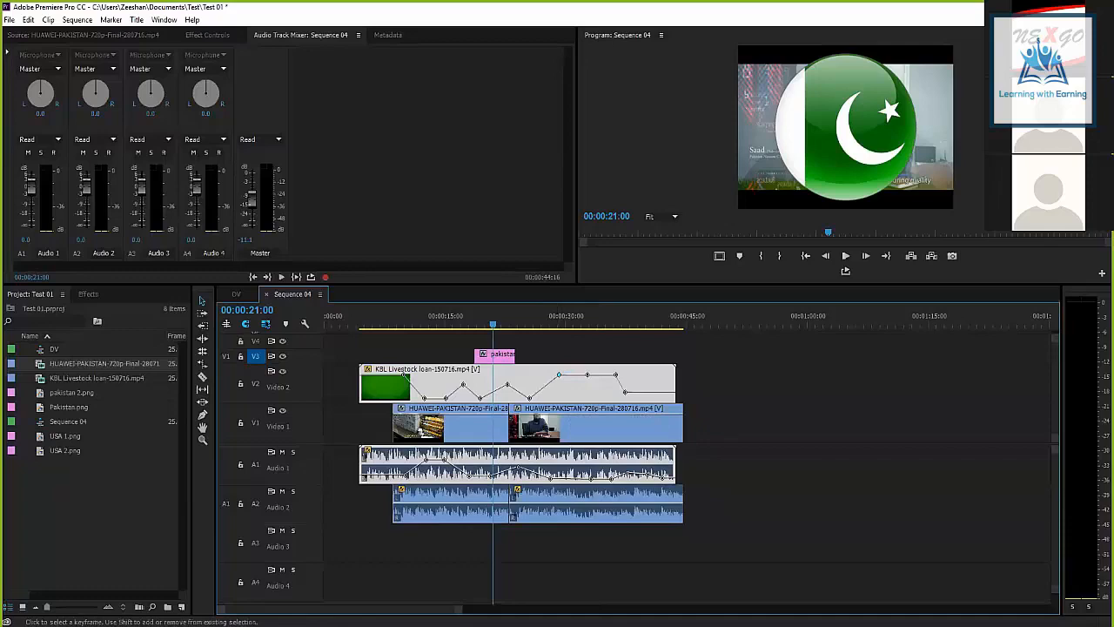
Delete the five opacity keyframes between about 00:00:22 and 00:00:36 on the KBL Livestock clip on V2.
{"action": "right_click", "coordinate": [559, 375]}
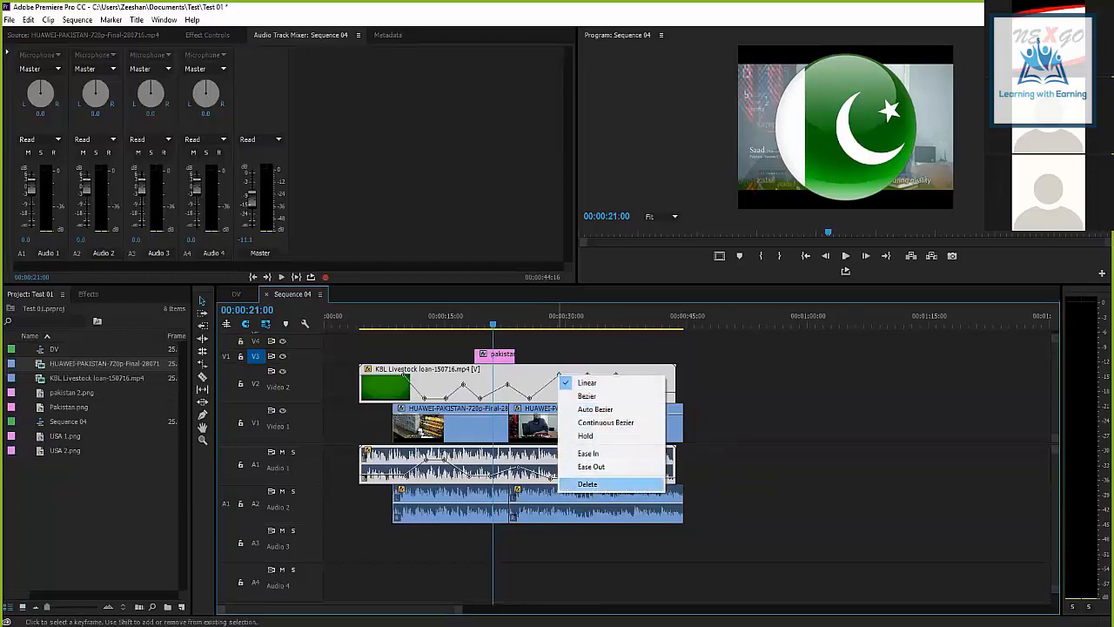
{"action": "left_click", "coordinate": [588, 484]}
{"action": "right_click", "coordinate": [588, 375]}
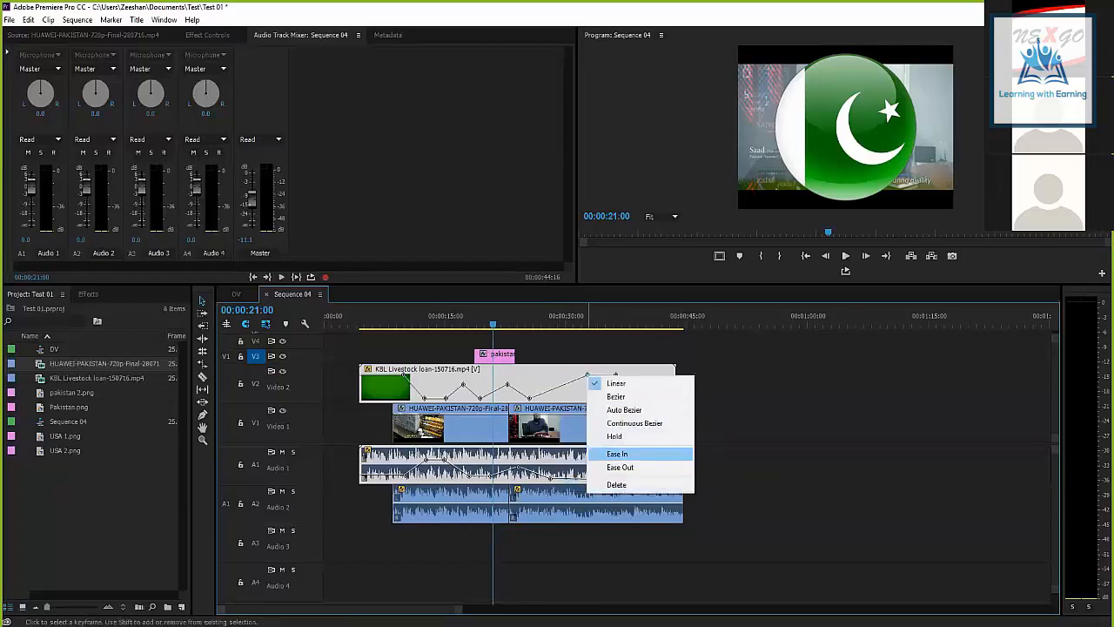
{"action": "left_click", "coordinate": [618, 484]}
{"action": "right_click", "coordinate": [616, 375]}
{"action": "left_click", "coordinate": [644, 485]}
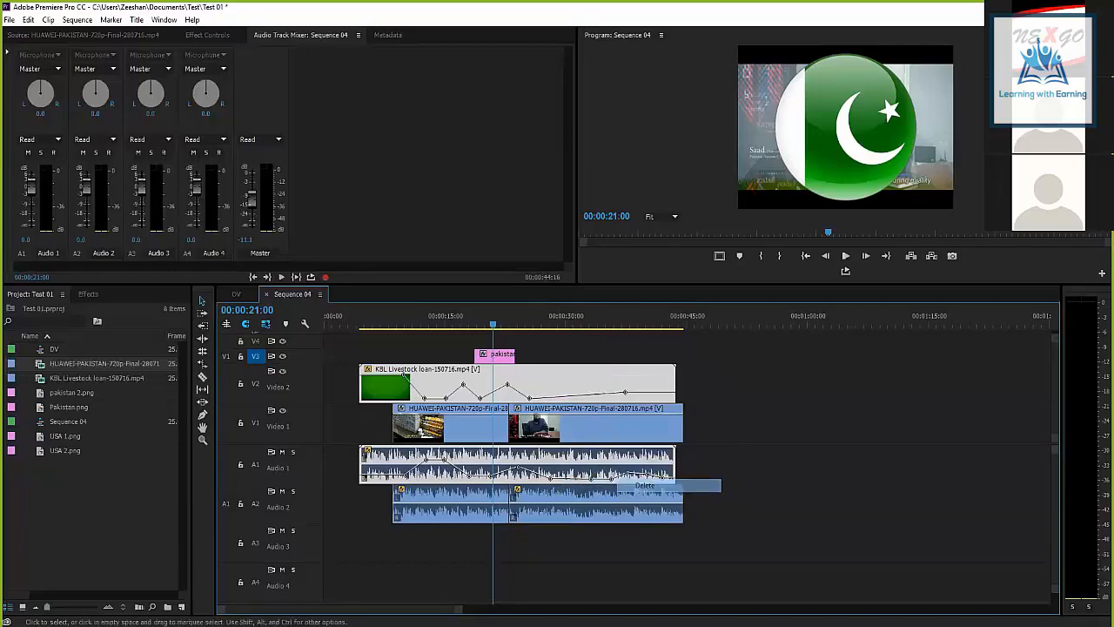
{"action": "right_click", "coordinate": [530, 398]}
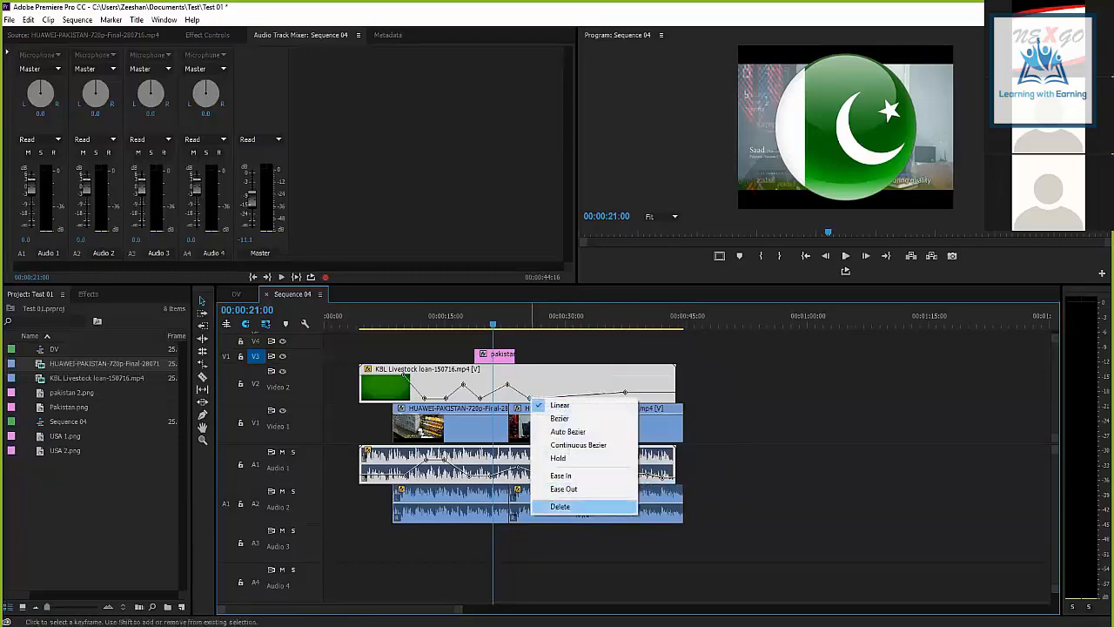
{"action": "left_click", "coordinate": [559, 505]}
{"action": "right_click", "coordinate": [506, 383]}
{"action": "left_click", "coordinate": [540, 492]}
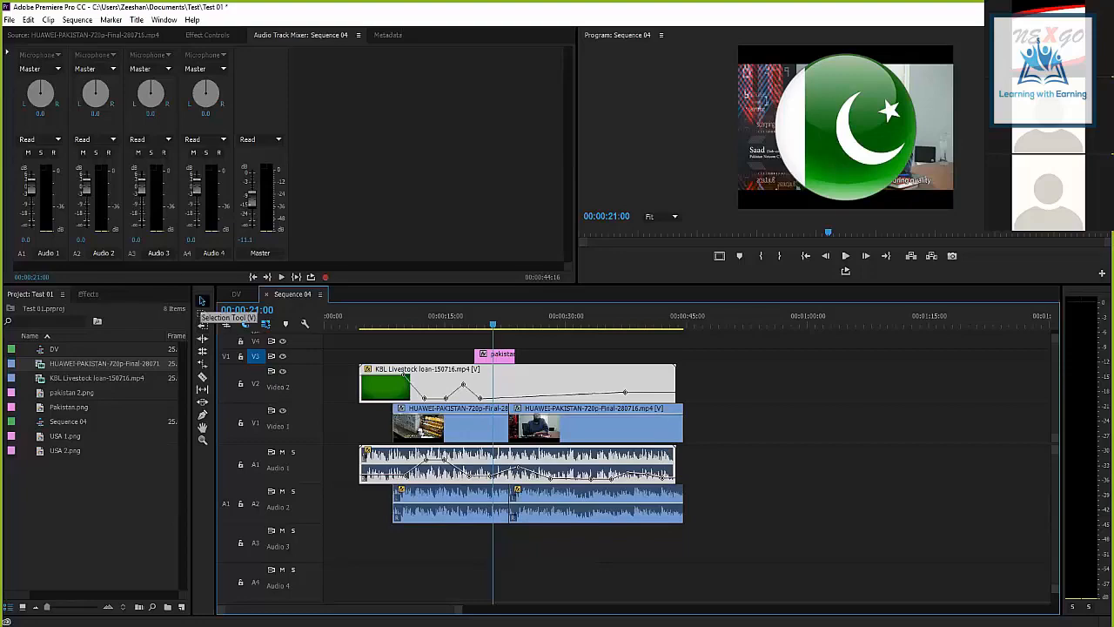
Select the group of opacity keyframes in the first half of the KBL Livestock clip with the Pen tool.
{"action": "left_click", "coordinate": [201, 300]}
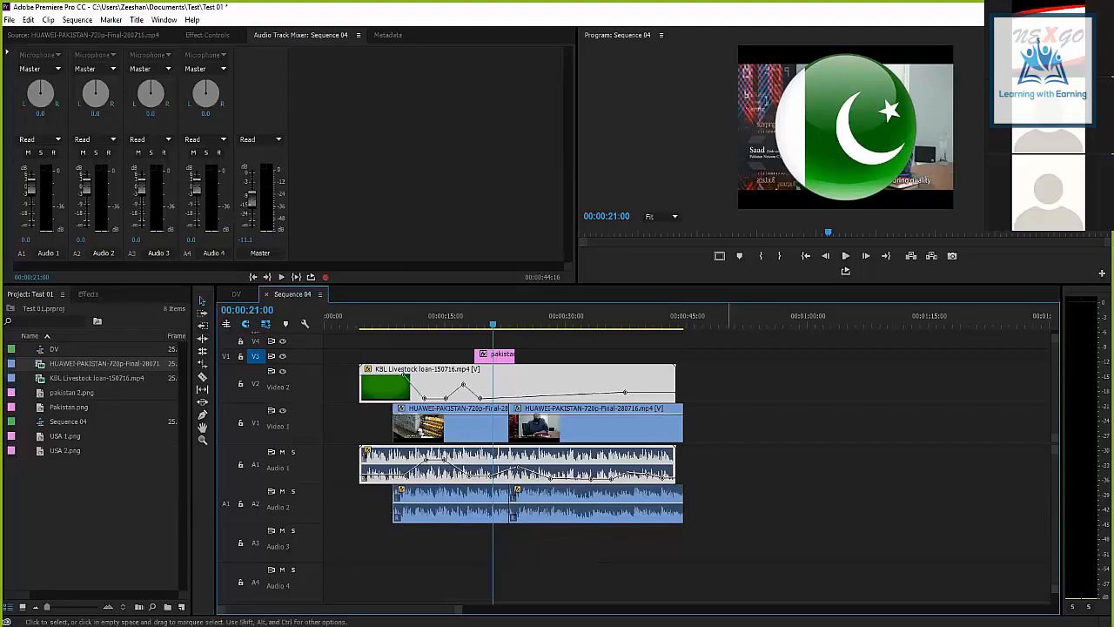
{"action": "left_click", "coordinate": [202, 415]}
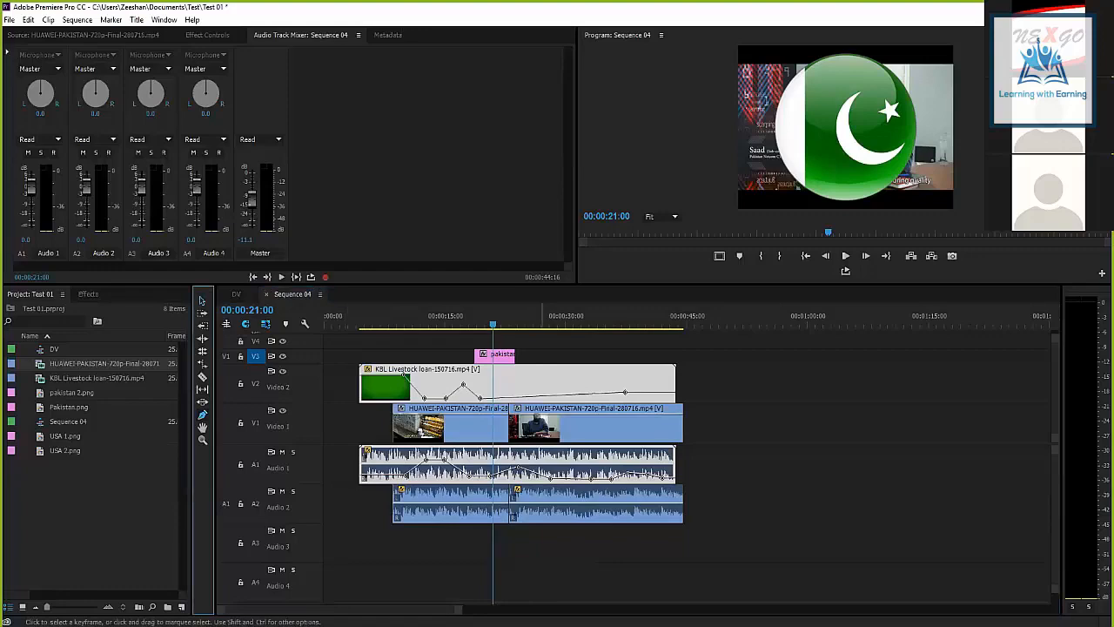
{"action": "left_click_drag", "start_coordinate": [540, 379], "coordinate": [489, 379]}
{"action": "left_click_drag", "start_coordinate": [374, 400], "coordinate": [371, 404]}
{"action": "left_click_drag", "start_coordinate": [515, 373], "coordinate": [355, 408]}
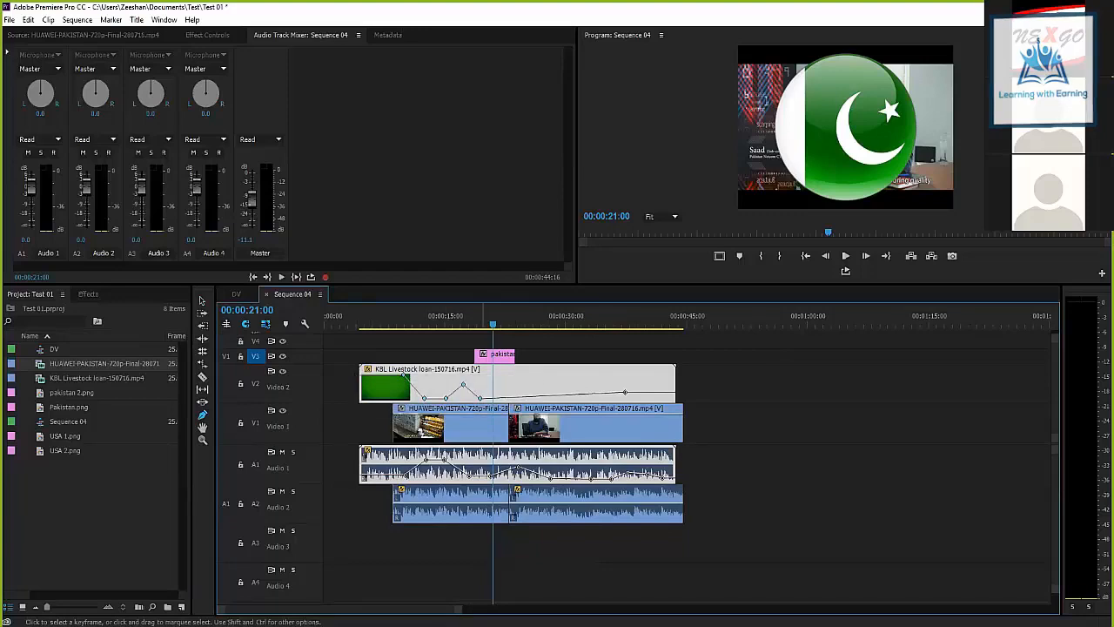
Move the KBL Livestock clip and its audio later to start flush with the first HUAWEI-PAKISTAN piece, and deselect it.
{"action": "left_click", "coordinate": [202, 300]}
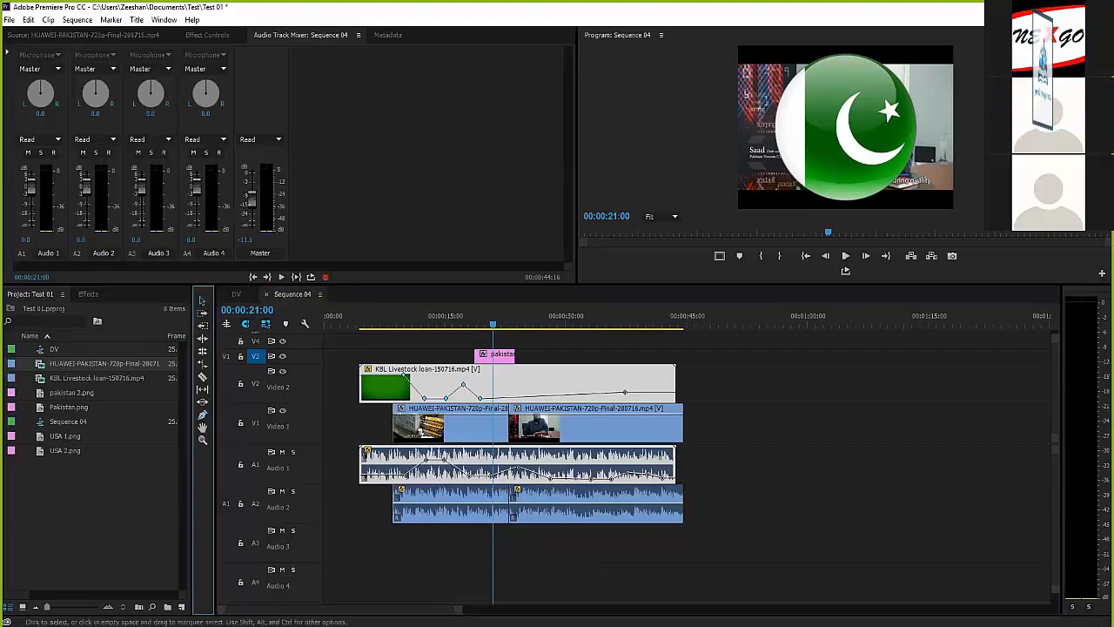
{"action": "left_click_drag", "start_coordinate": [555, 383], "coordinate": [588, 390]}
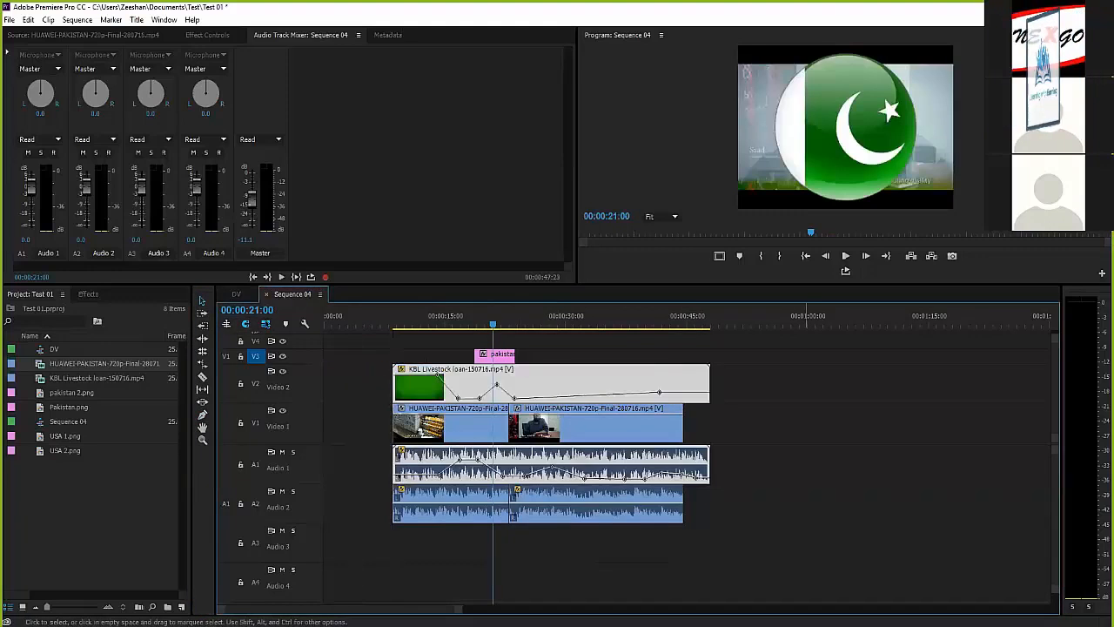
{"action": "left_click", "coordinate": [805, 410]}
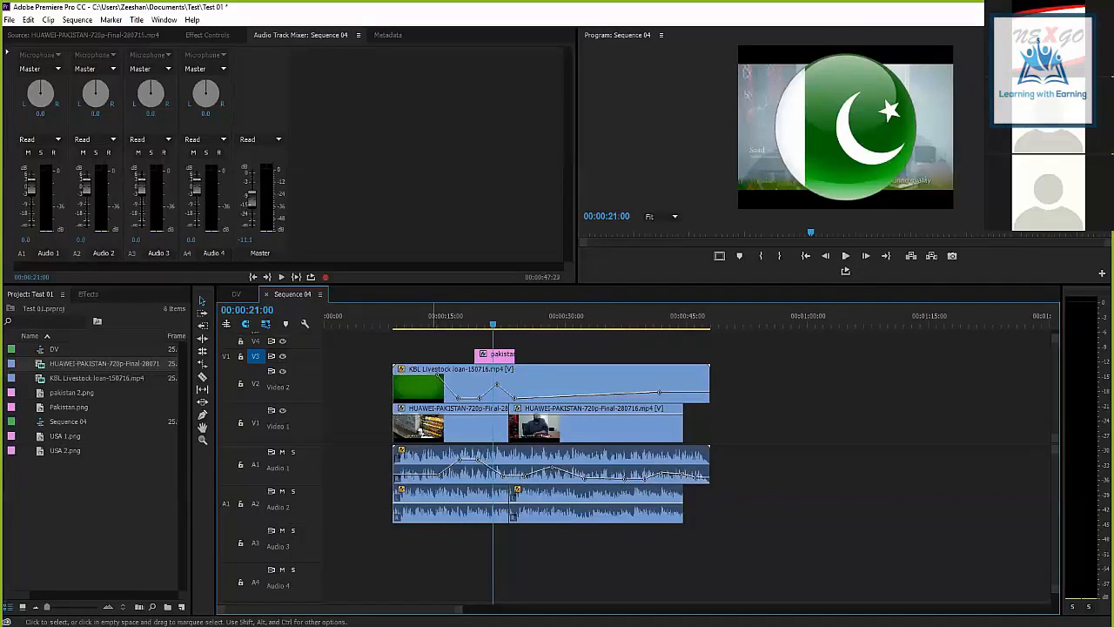
Marquee-select the early opacity keyframes of the moved KBL Livestock clip using the Pen tool.
{"action": "left_click", "coordinate": [203, 415]}
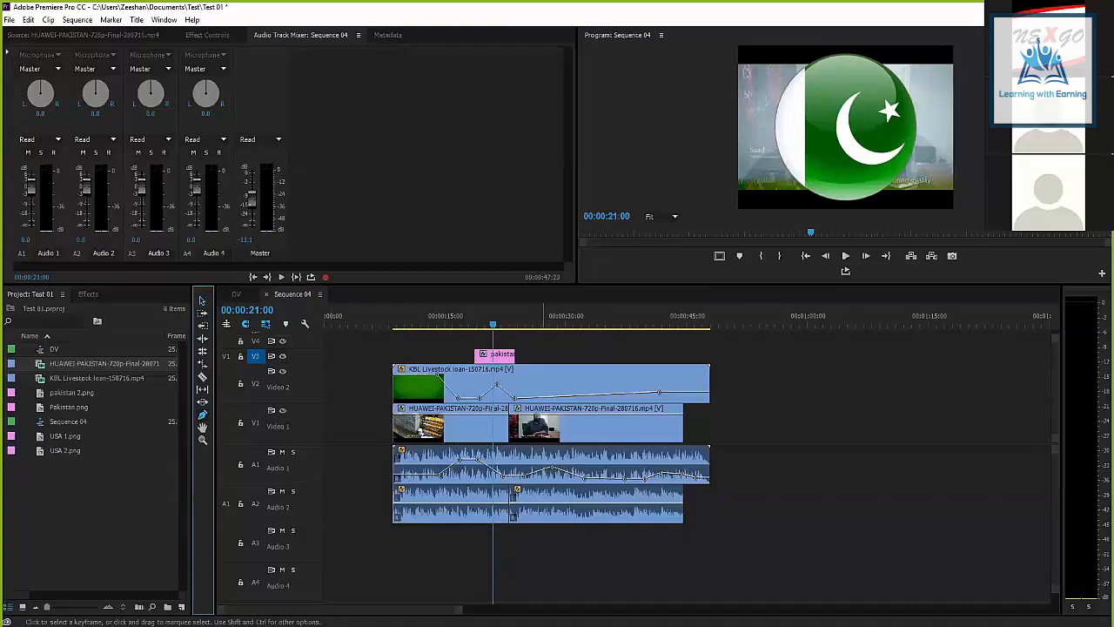
{"action": "left_click_drag", "start_coordinate": [543, 373], "coordinate": [413, 405]}
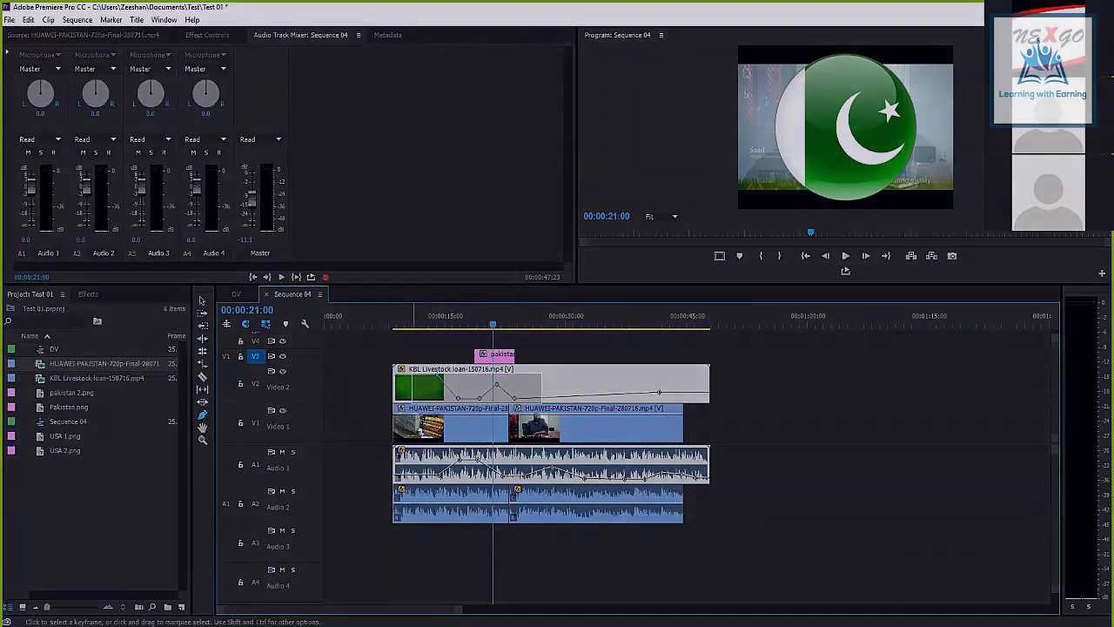